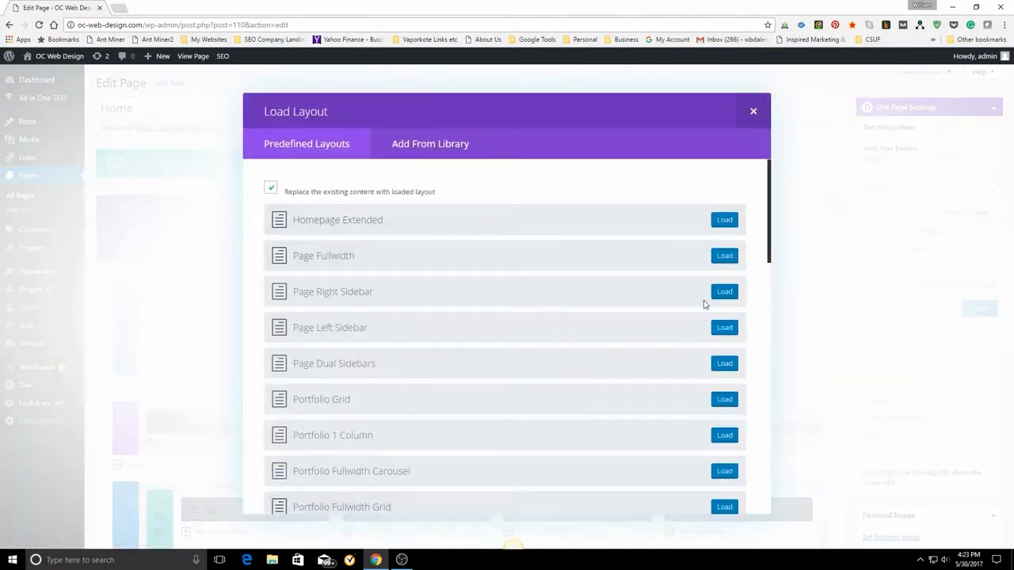
# Load the predefined Homepage Basic layout in place of the Home page's existing content and update the page.
pyautogui.moveTo(770, 224); pyautogui.dragTo(762, 491)
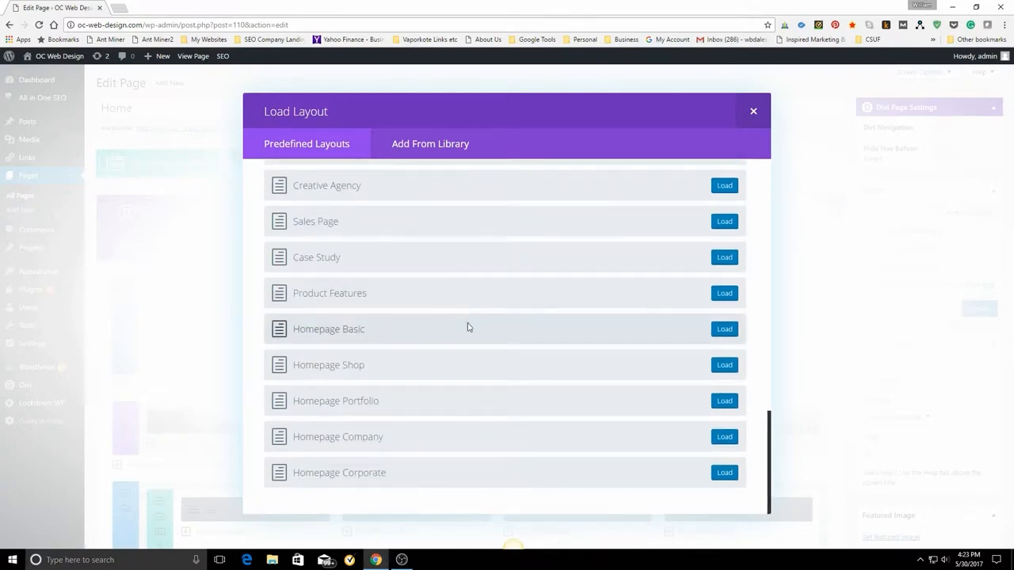
pyautogui.click(725, 330)
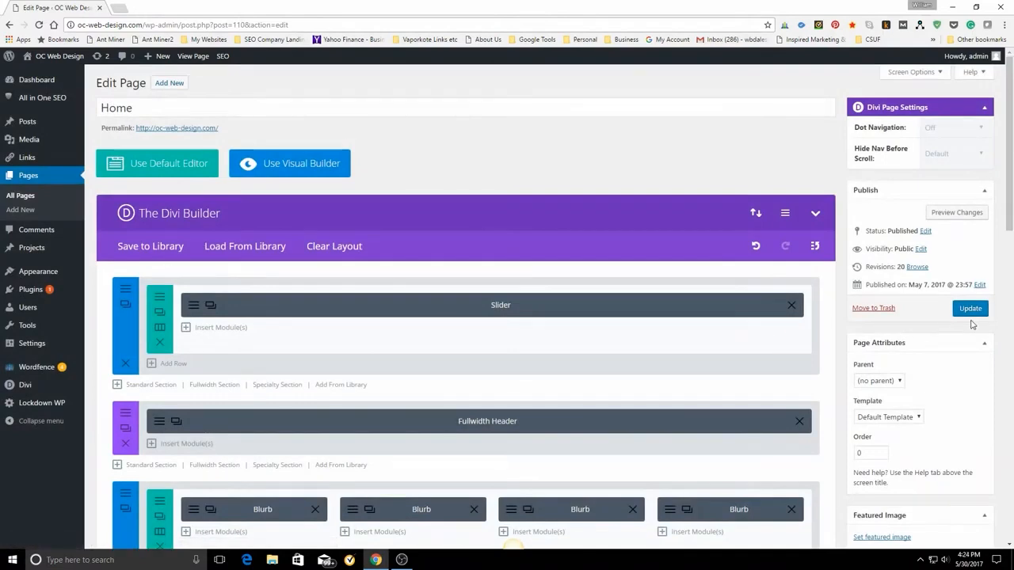
pyautogui.click(968, 310)
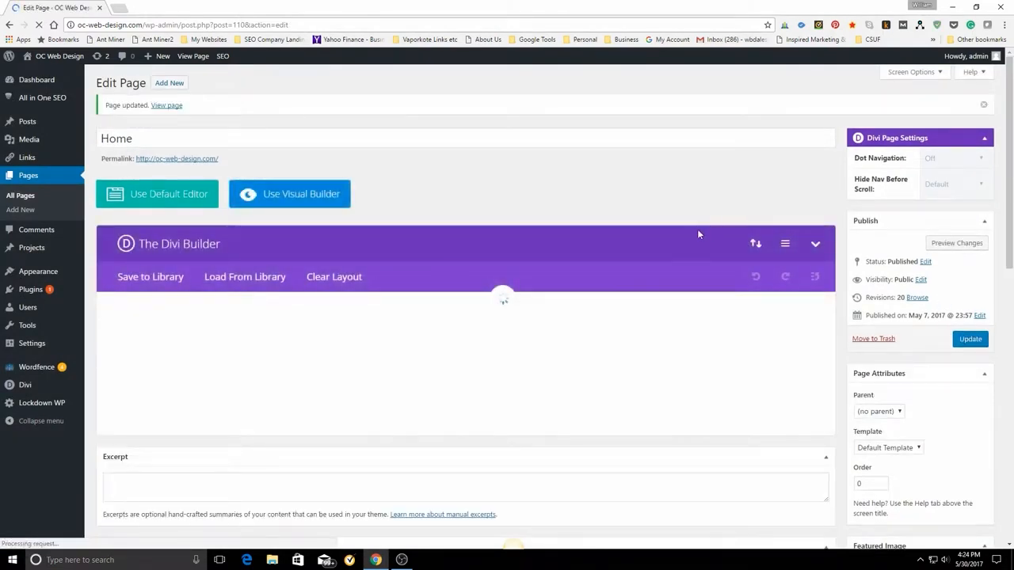
# Review the loaded layout's sections and modules, and open the Home page in the Visual Builder.
pyautogui.scroll(-2, 602, 261)
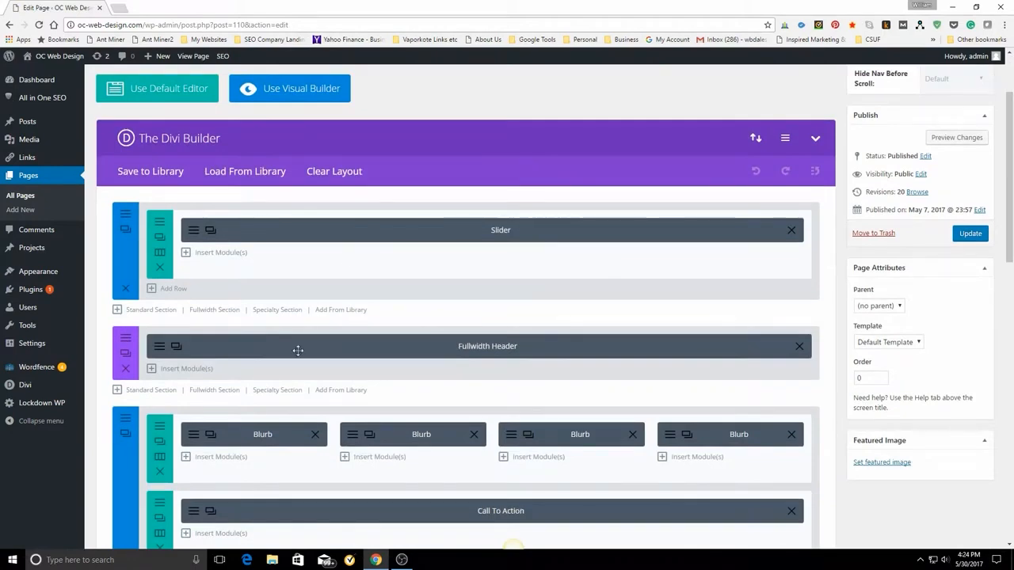
pyautogui.scroll(-2, 535, 402)
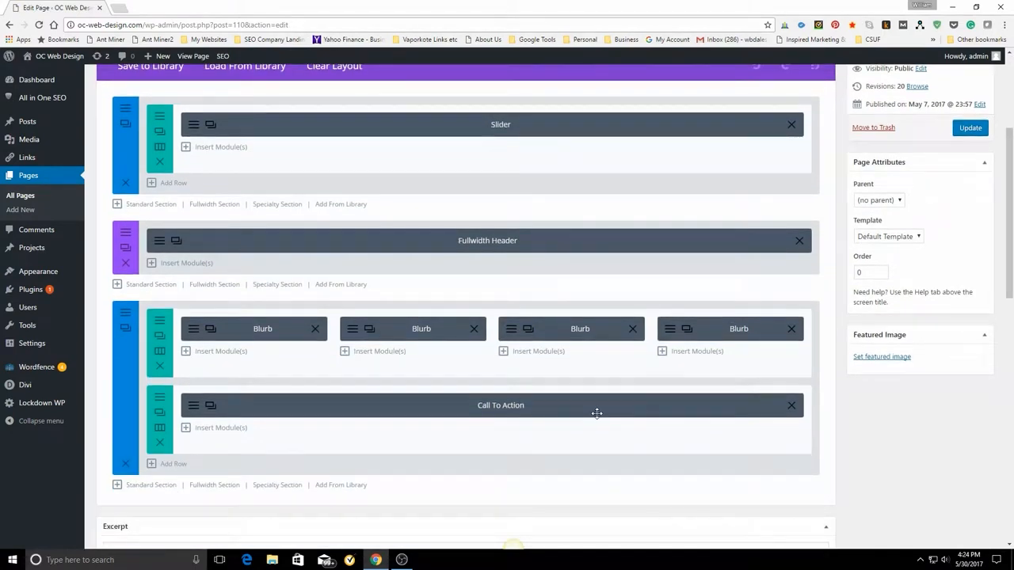
pyautogui.scroll(1, 597, 414)
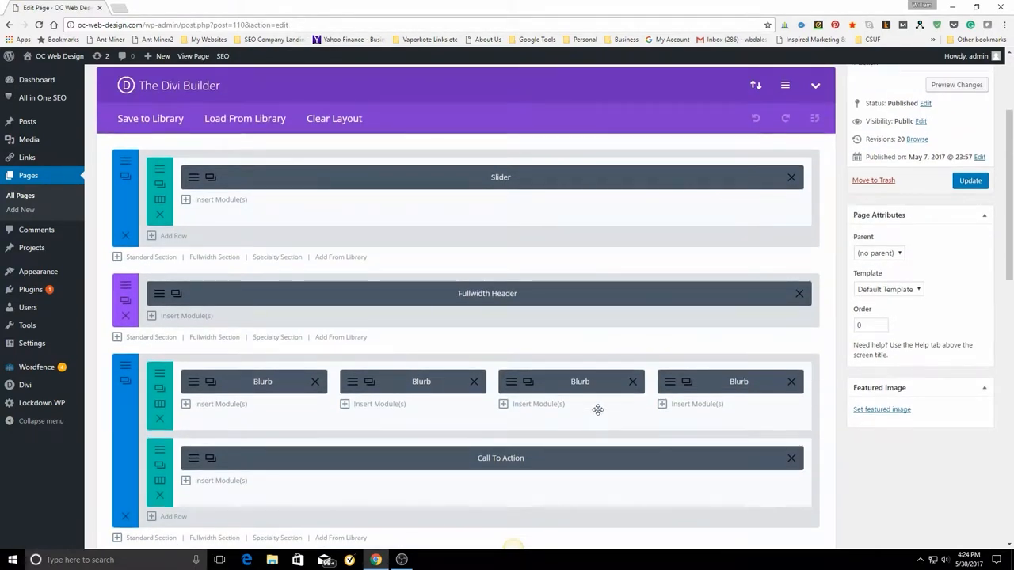
pyautogui.scroll(-2, 597, 412)
pyautogui.scroll(4, 595, 400)
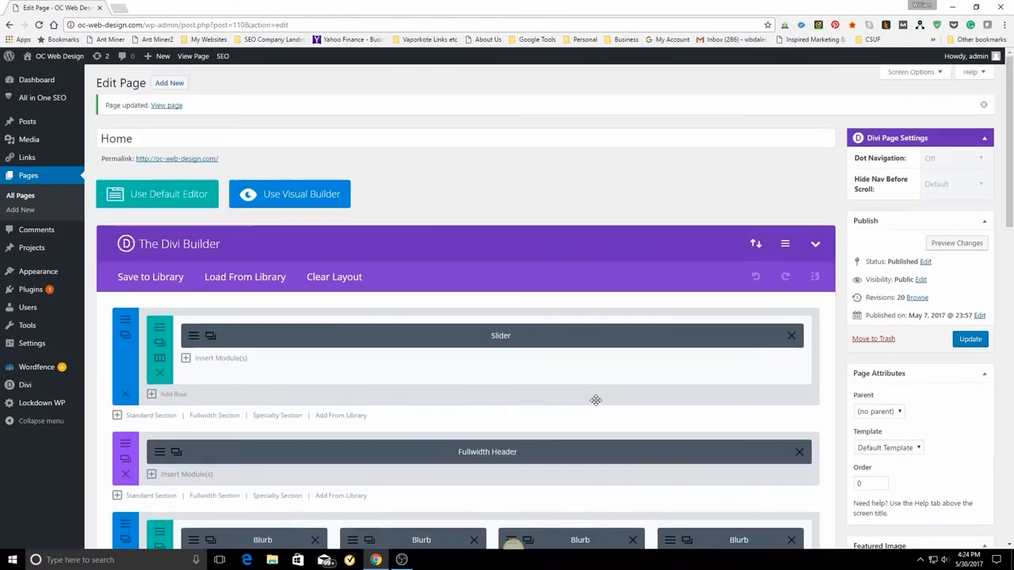
pyautogui.click(287, 197)
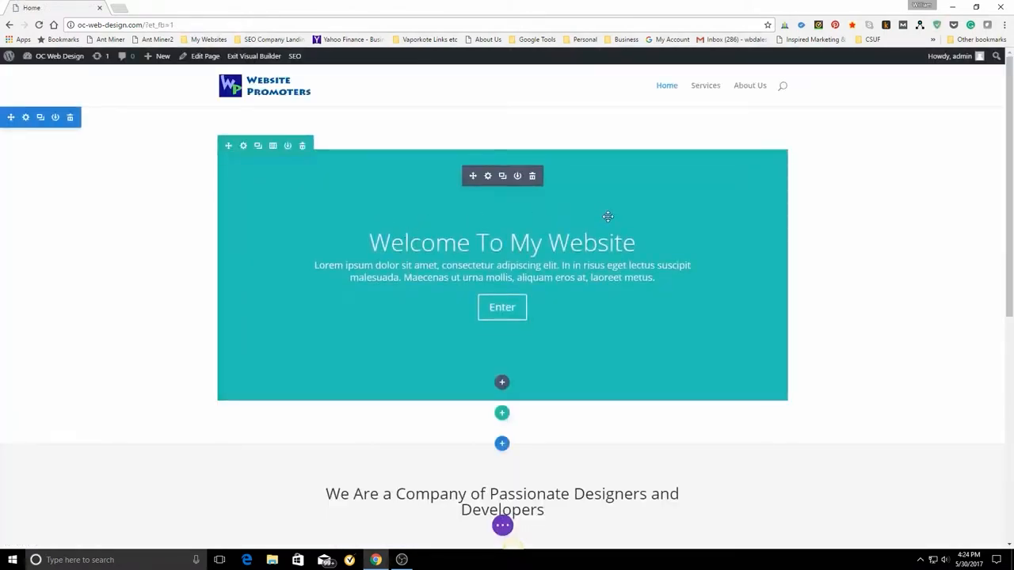
# Examine the Home page's design from the welcome slider down to the Drop Me a Line call to action.
pyautogui.scroll(-1, 695, 283)
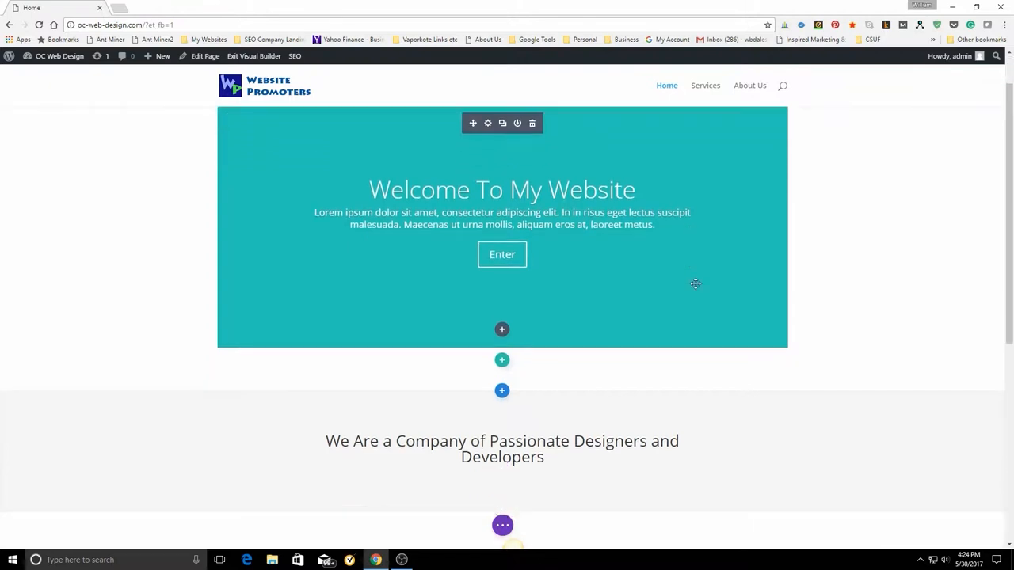
pyautogui.scroll(-2, 828, 317)
pyautogui.scroll(3, 828, 317)
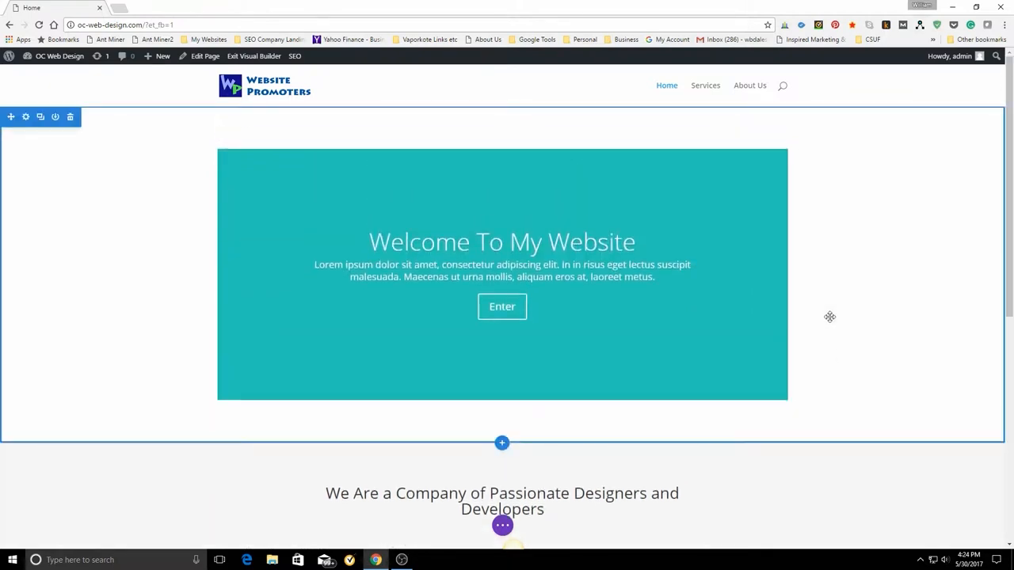
pyautogui.scroll(-2, 829, 317)
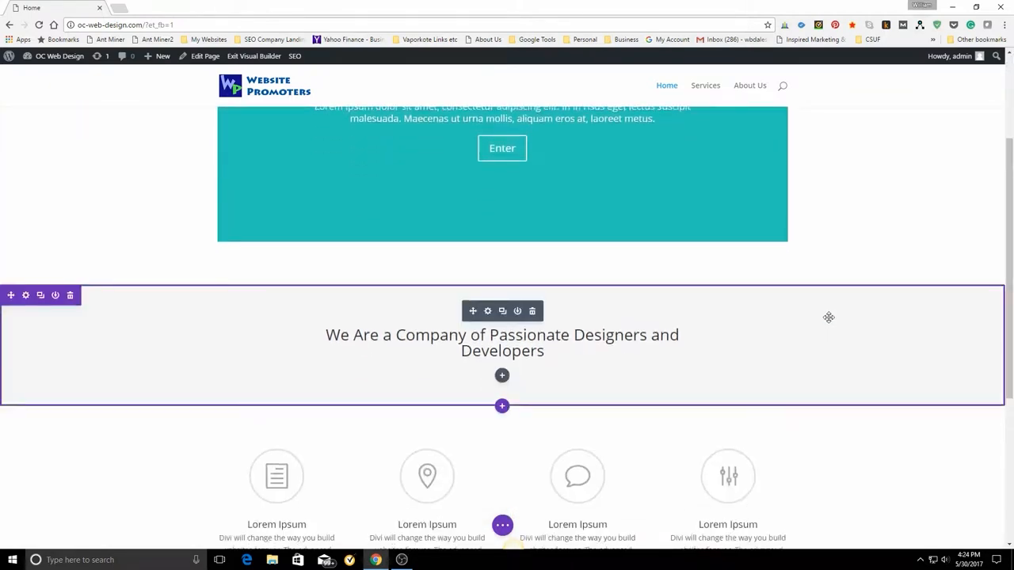
pyautogui.scroll(-2, 829, 316)
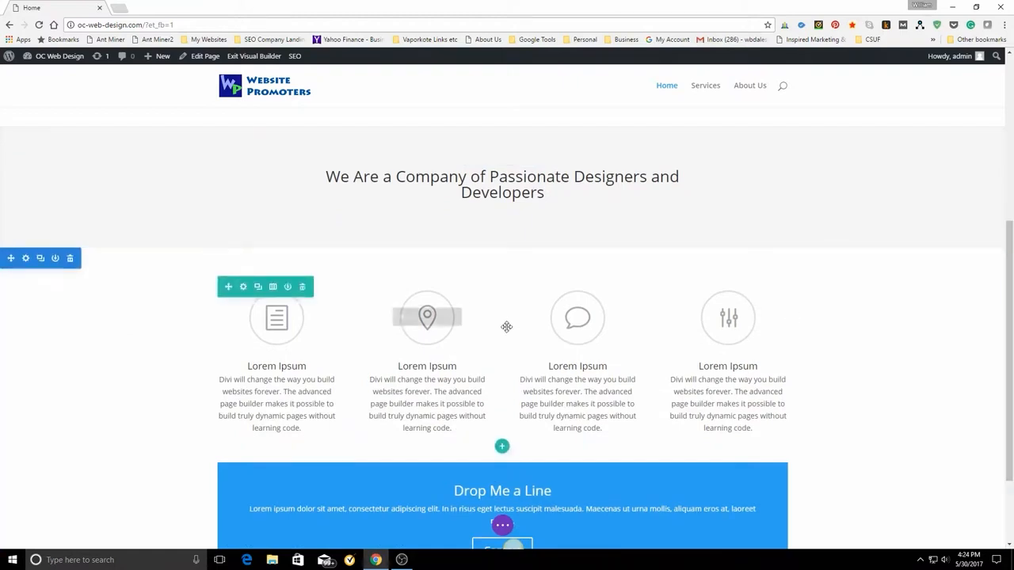
pyautogui.scroll(-2, 881, 352)
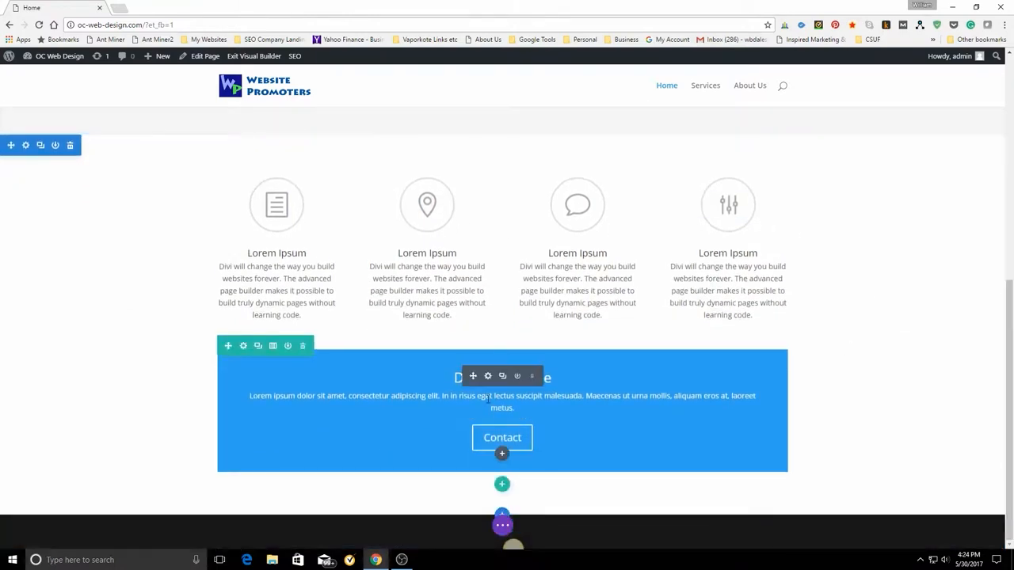
pyautogui.scroll(5, 918, 337)
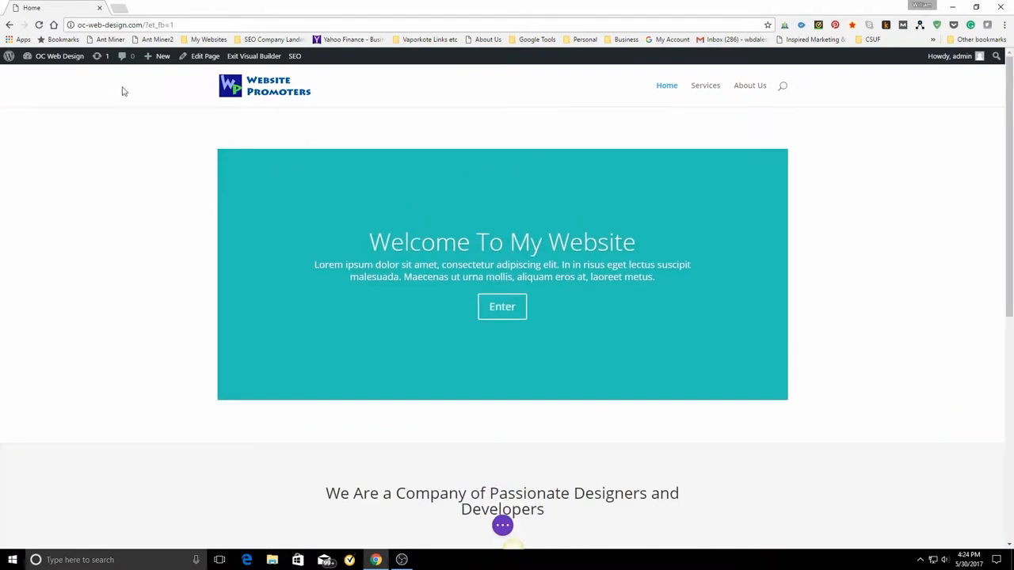
# Add a Fullwidth section directly below the welcome slider section and insert a Fullwidth Image module in it.
pyautogui.moveTo(243, 156)
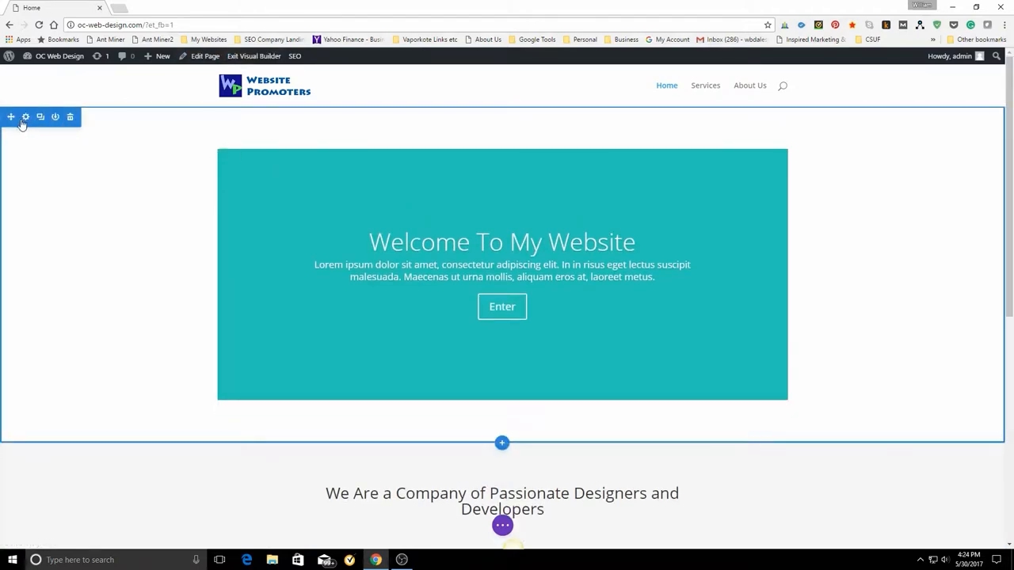
pyautogui.click(502, 444)
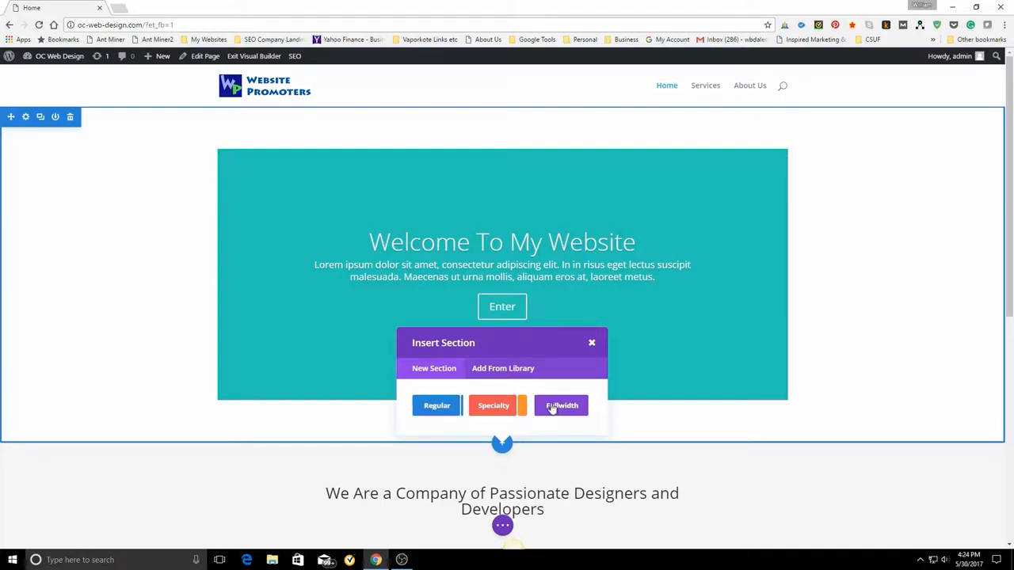
pyautogui.click(552, 406)
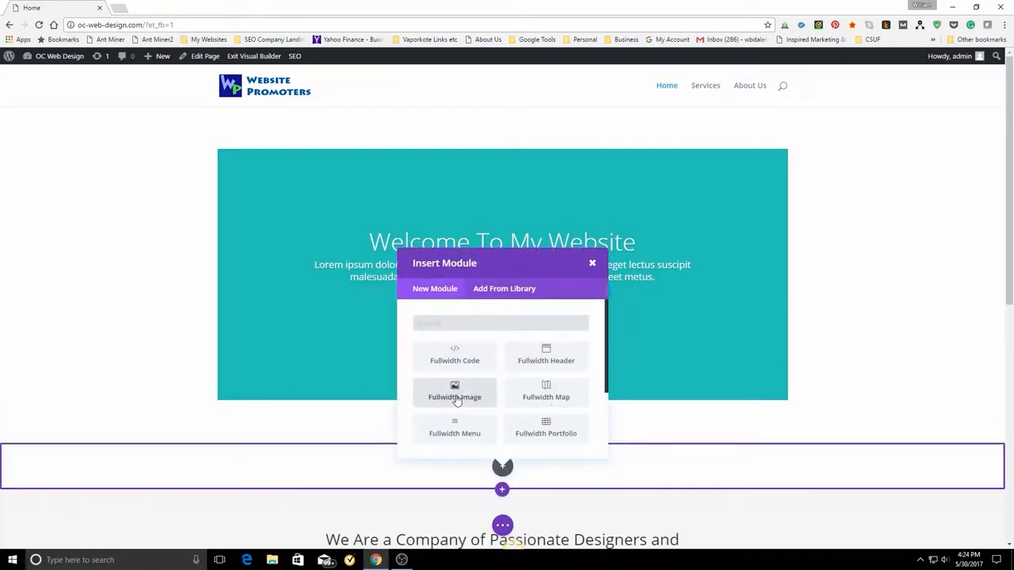
pyautogui.click(456, 397)
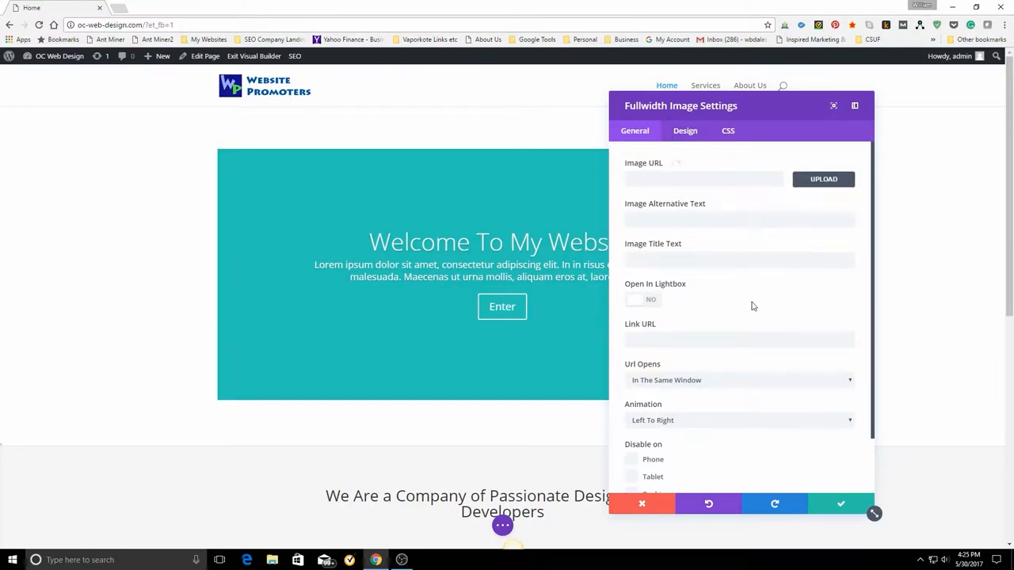
# Use AdobeStock_83339458-header-seo-guru.jpg from the media library as the fullwidth image and save the module settings.
pyautogui.scroll(-1, 753, 307)
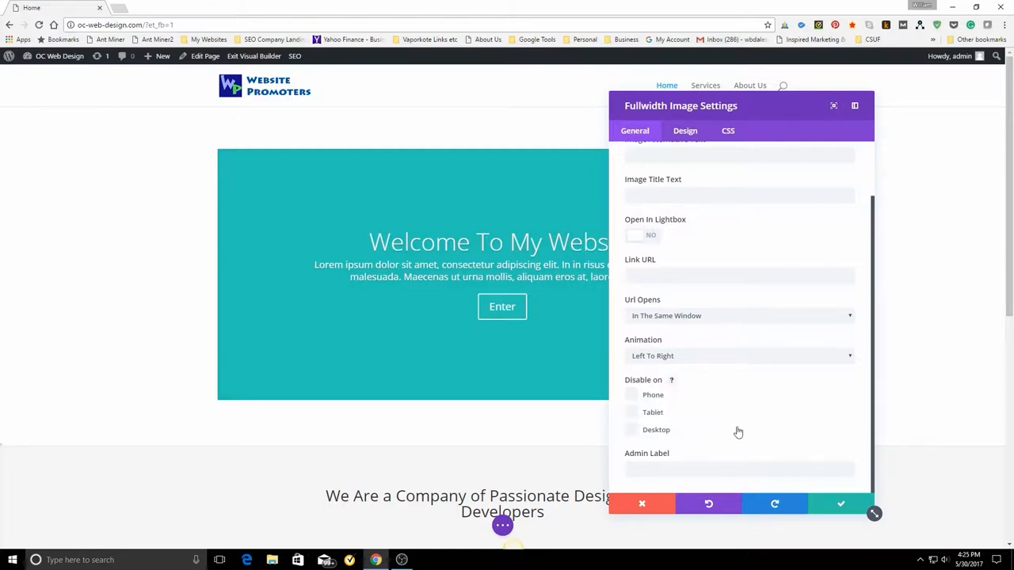
pyautogui.scroll(1, 808, 425)
pyautogui.click(679, 134)
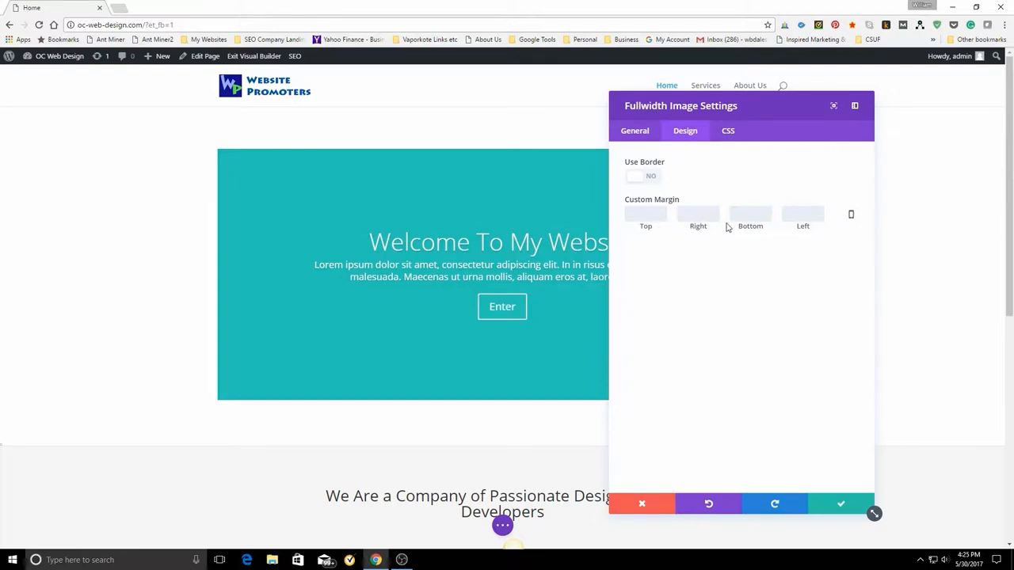
pyautogui.click(726, 133)
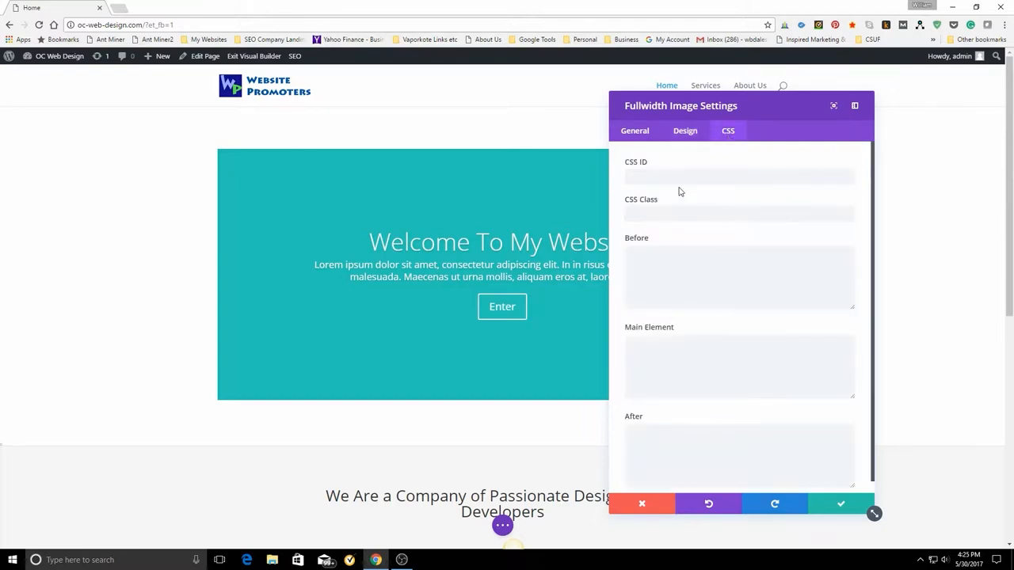
pyautogui.click(635, 134)
pyautogui.click(820, 182)
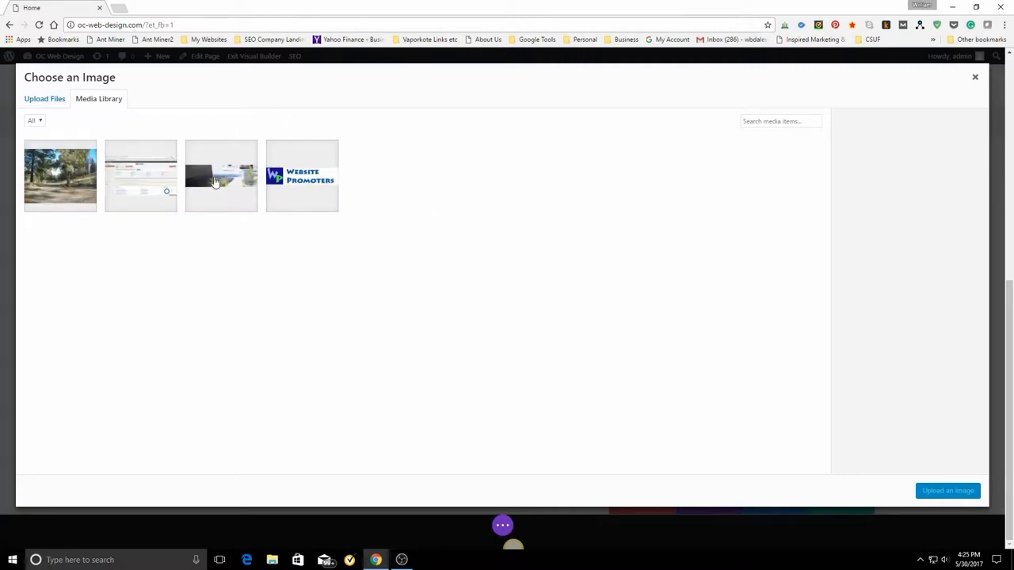
pyautogui.click(214, 182)
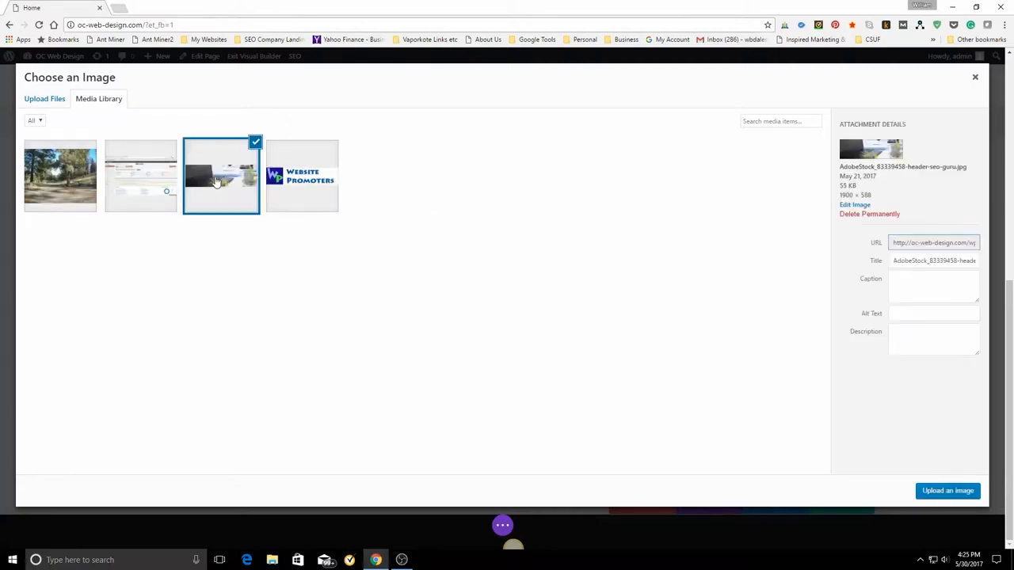
pyautogui.click(955, 492)
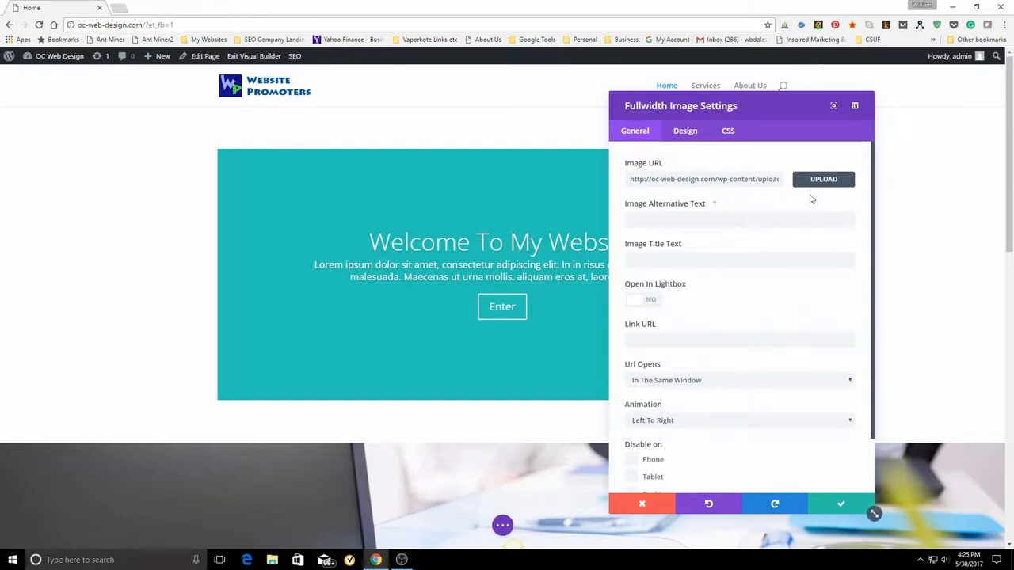
pyautogui.click(841, 504)
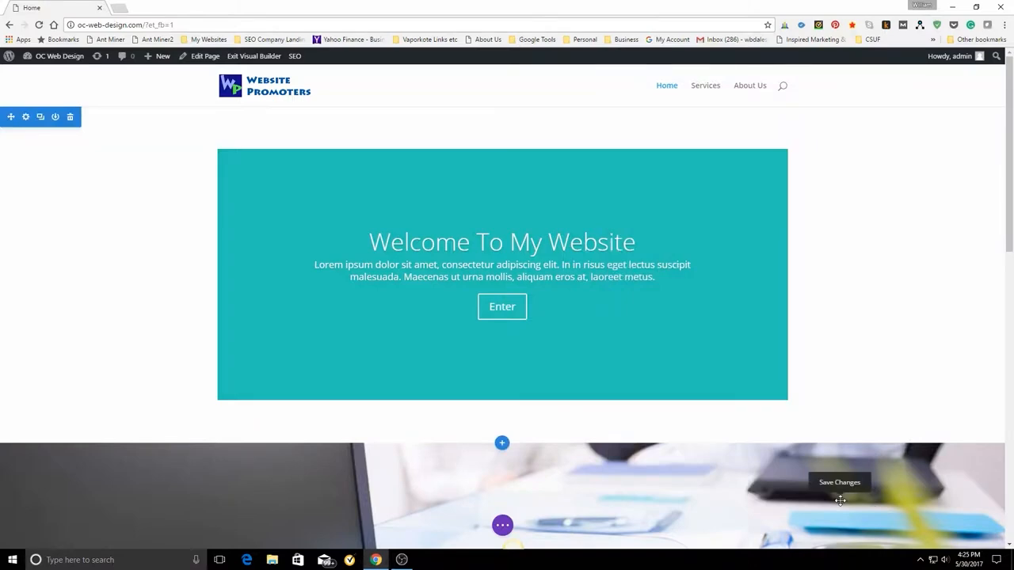
# Delete the "Welcome To My Website" slider section above the fullwidth image.
pyautogui.scroll(-3, 831, 407)
pyautogui.scroll(3, 878, 412)
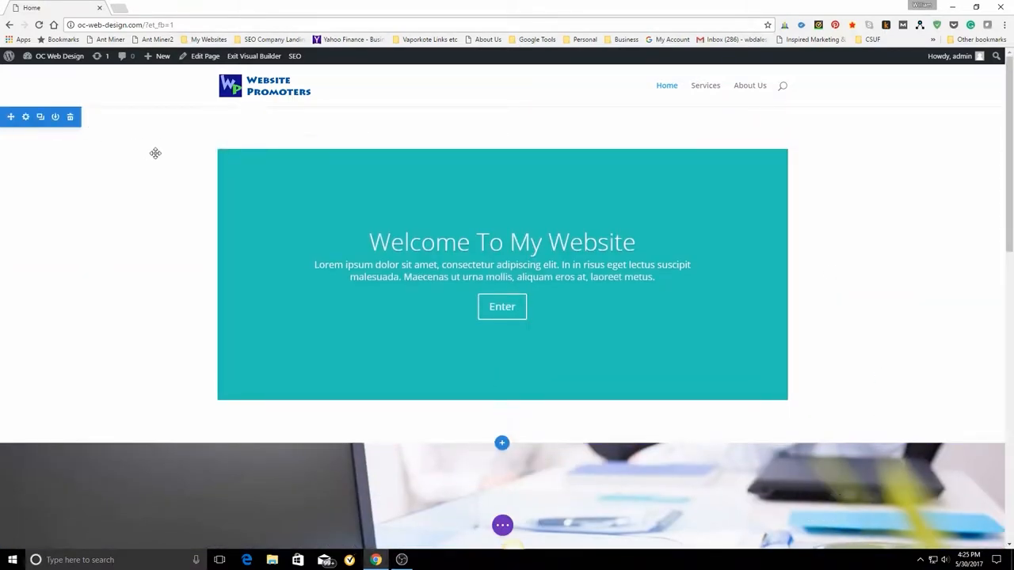
pyautogui.click(70, 117)
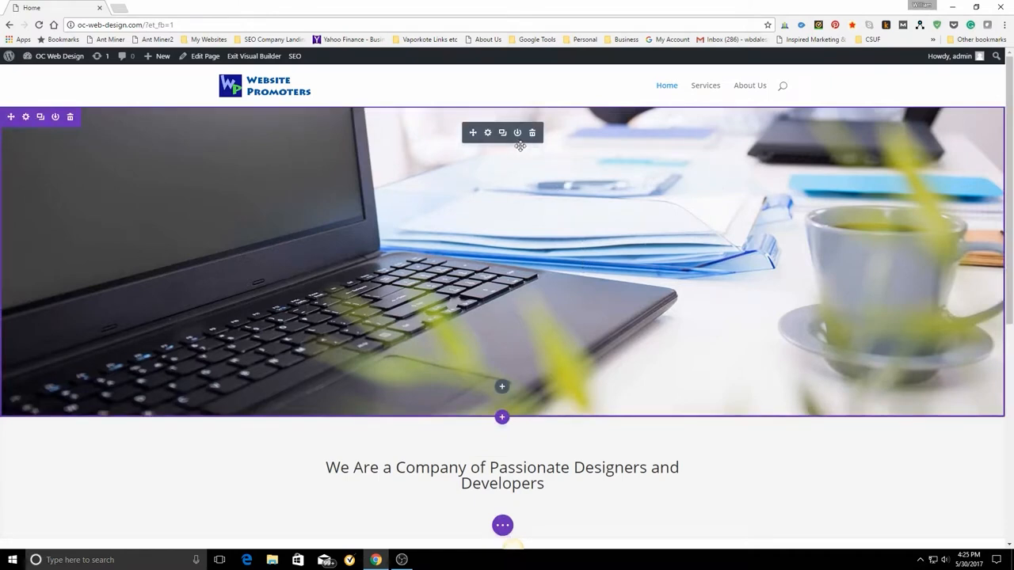
# Set the fullwidth image's custom bottom margin to -125 and save the module settings.
pyautogui.click(487, 134)
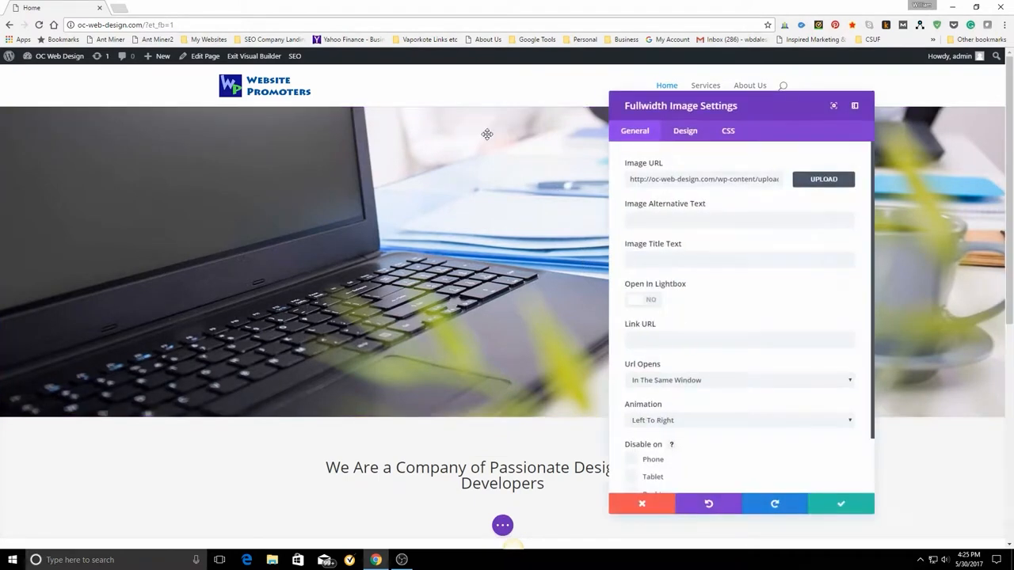
pyautogui.scroll(-2, 762, 330)
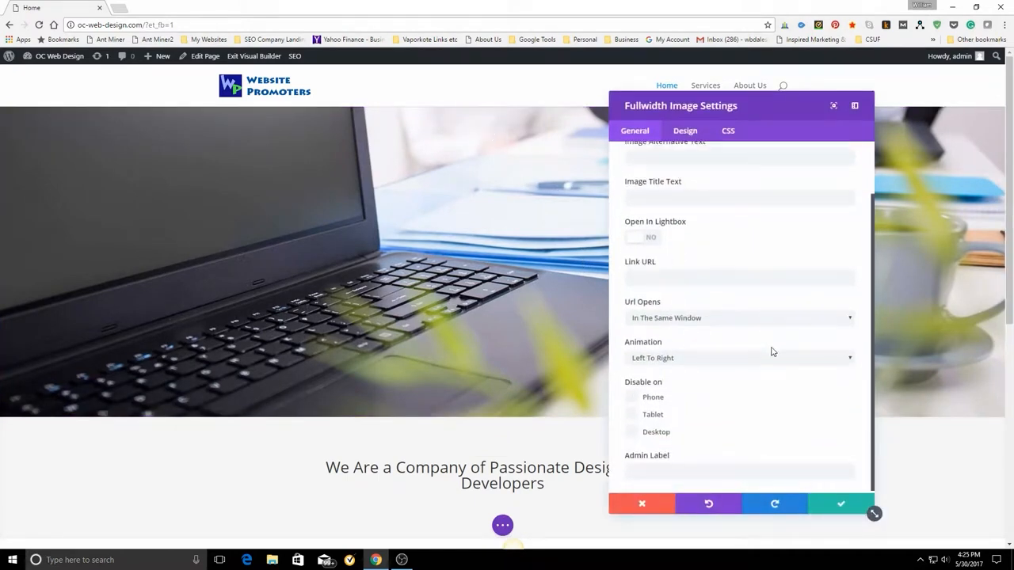
pyautogui.scroll(2, 772, 353)
pyautogui.click(686, 136)
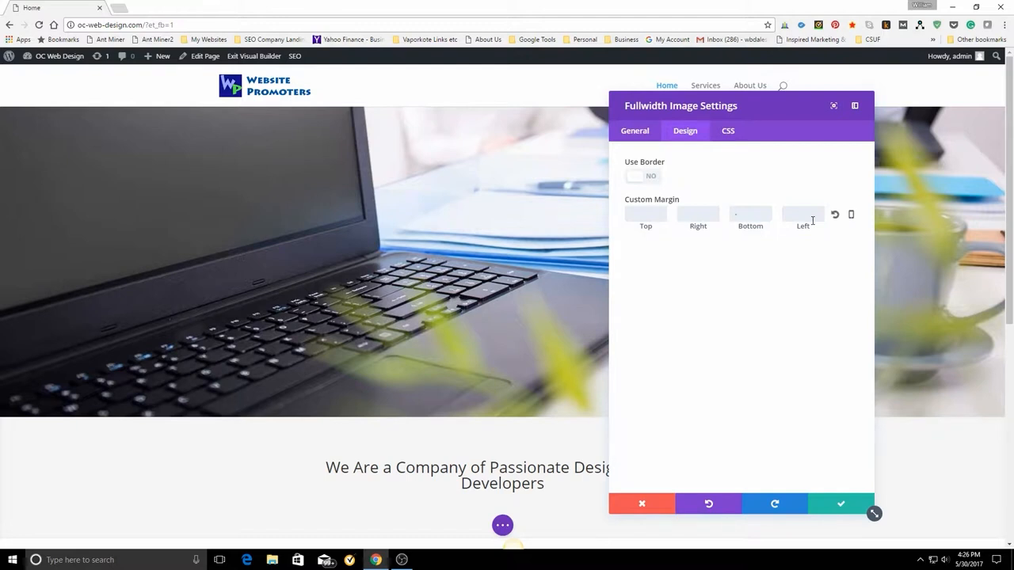
pyautogui.write('125')
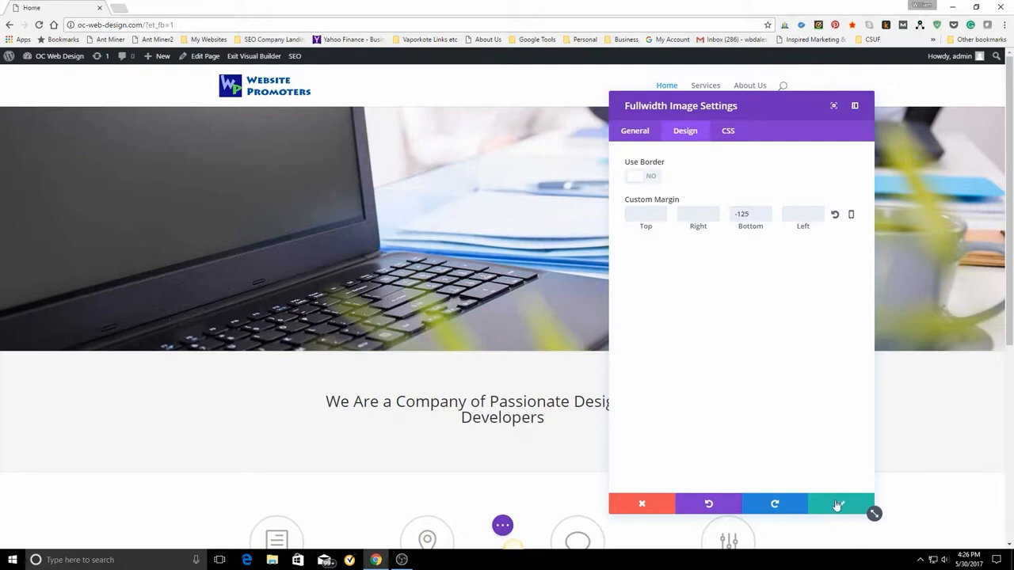
pyautogui.click(836, 505)
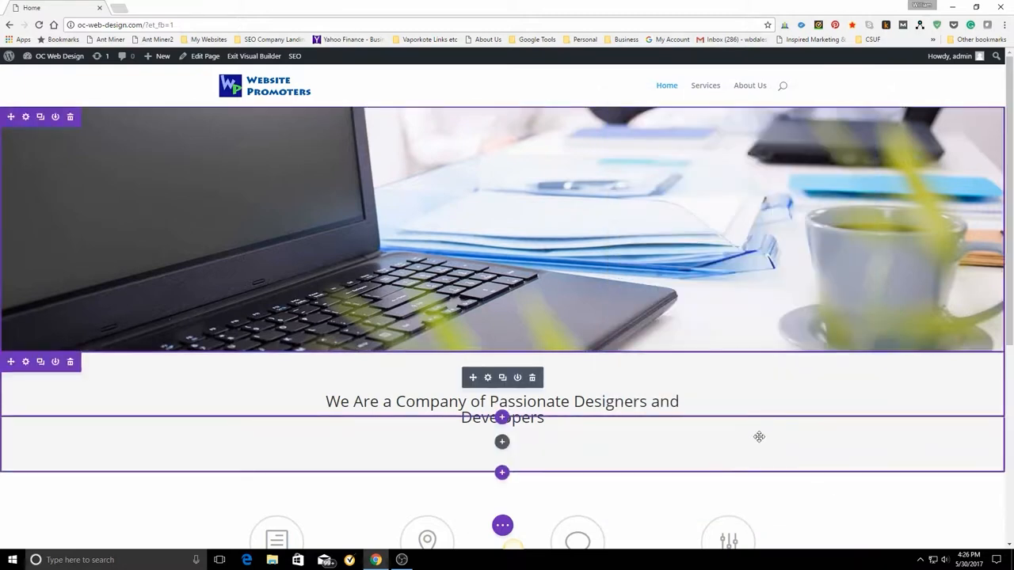
# Save the page in the Visual Builder and view the live home page outside the editor.
pyautogui.click(502, 526)
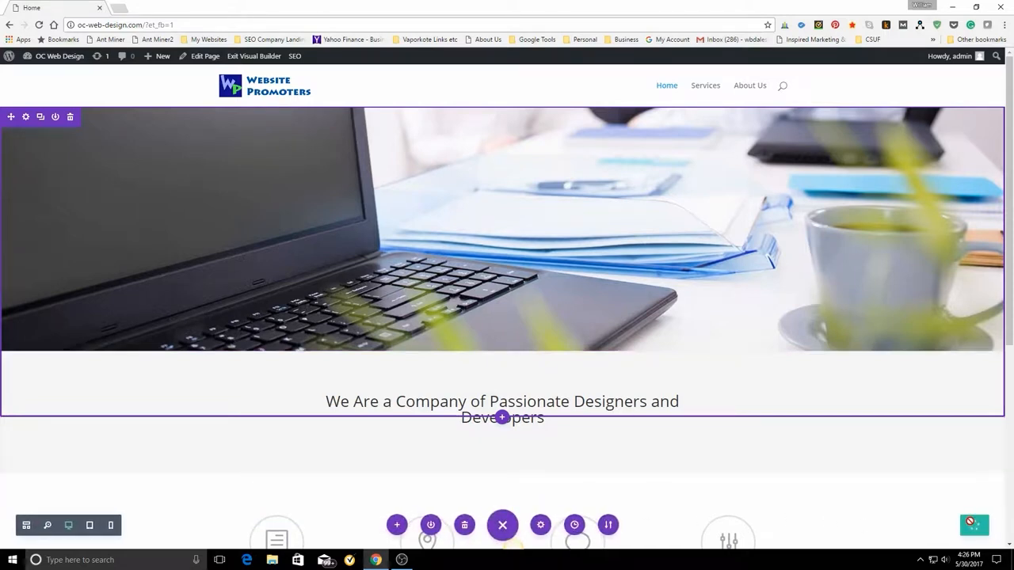
pyautogui.click(60, 58)
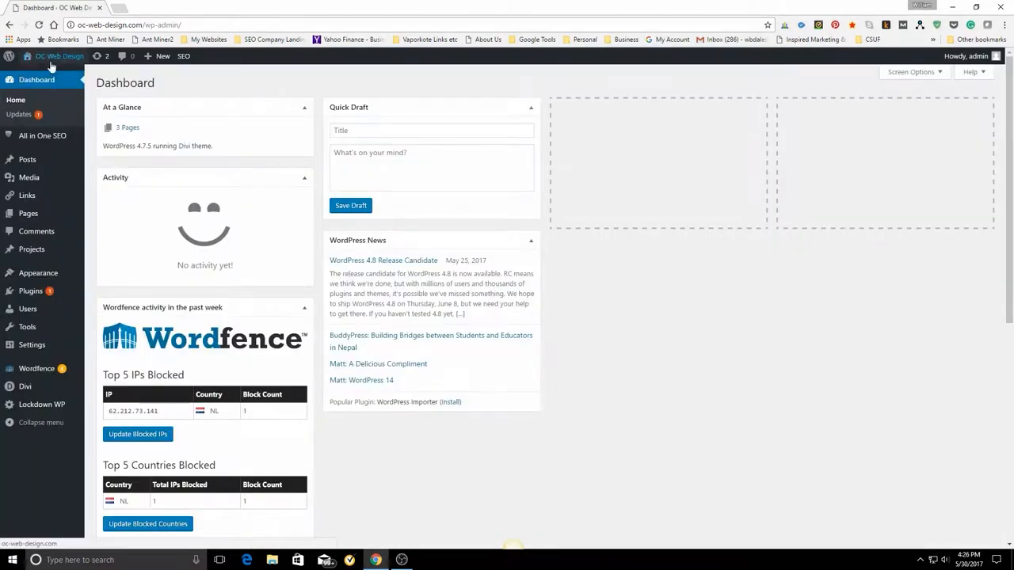
pyautogui.click(35, 76)
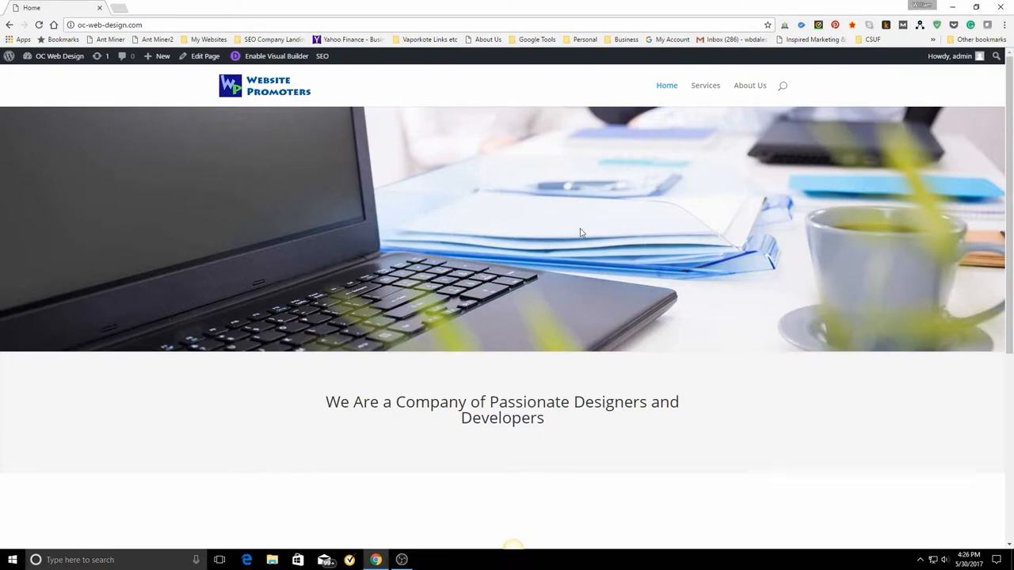
# Enable the Visual Builder for the home page and open the settings of the "We Are a Company of Passionate Designers and Developers" header.
pyautogui.scroll(-4, 746, 314)
pyautogui.scroll(4, 875, 417)
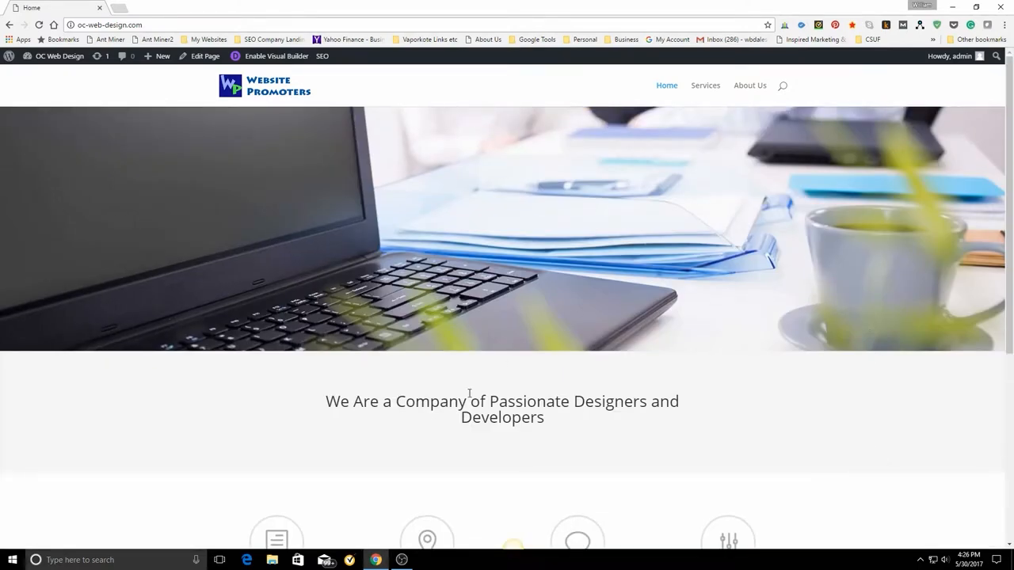
pyautogui.click(265, 57)
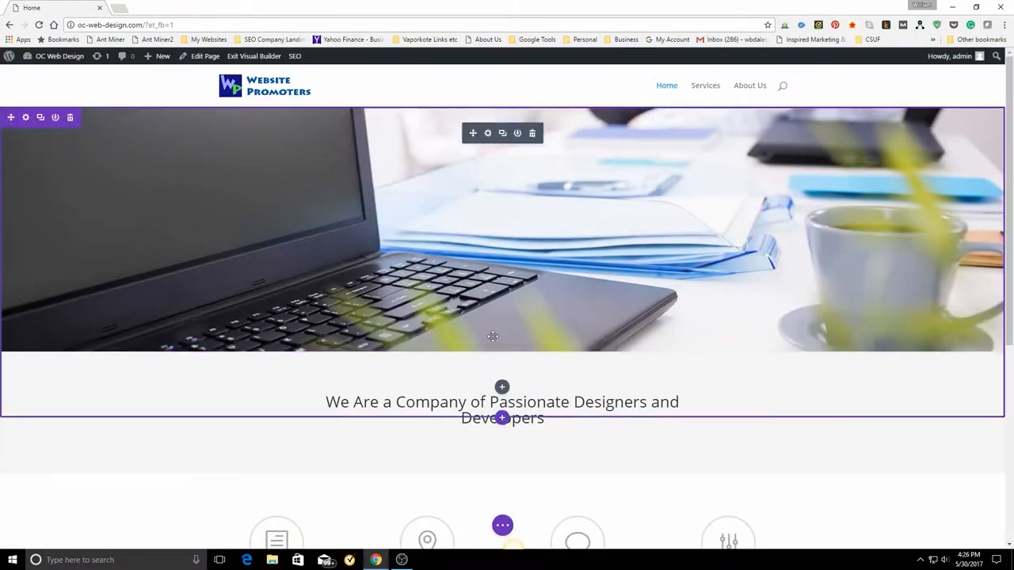
pyautogui.click(487, 378)
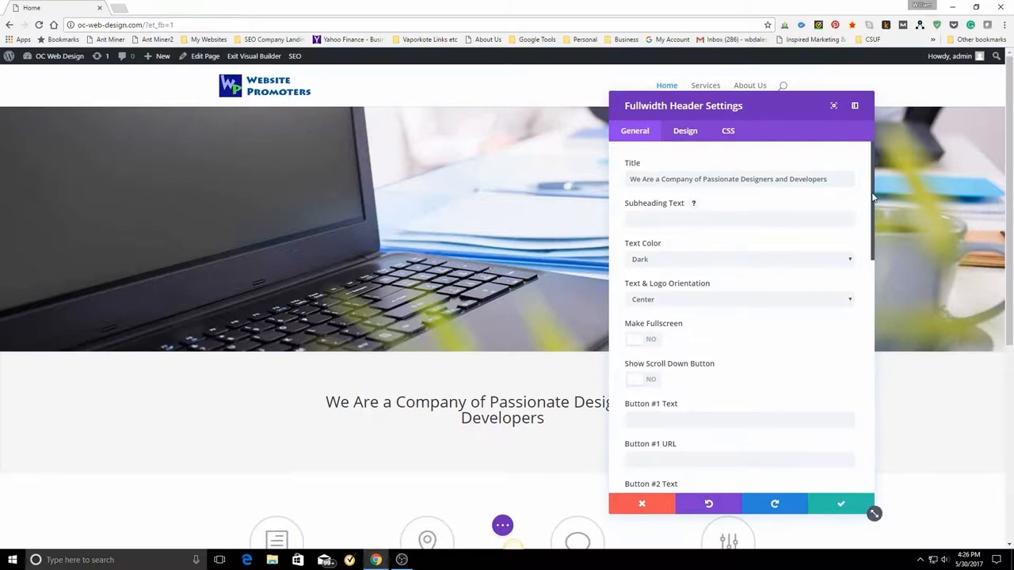
# Replace the fullwidth header's title with "Orange County Web Design".
pyautogui.moveTo(630, 181); pyautogui.dragTo(896, 181)
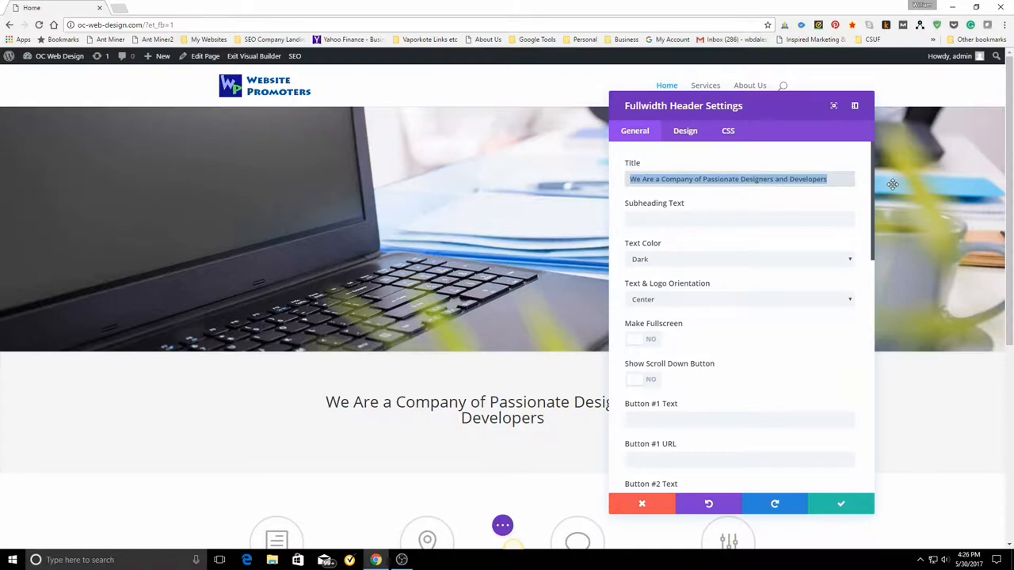
pyautogui.press('BackSpace')
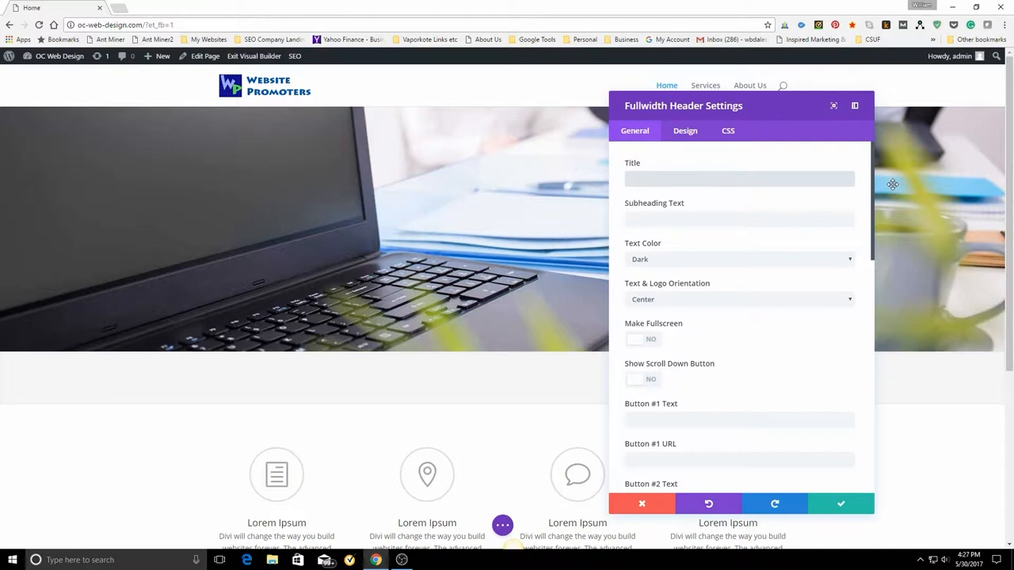
pyautogui.write('Orange')
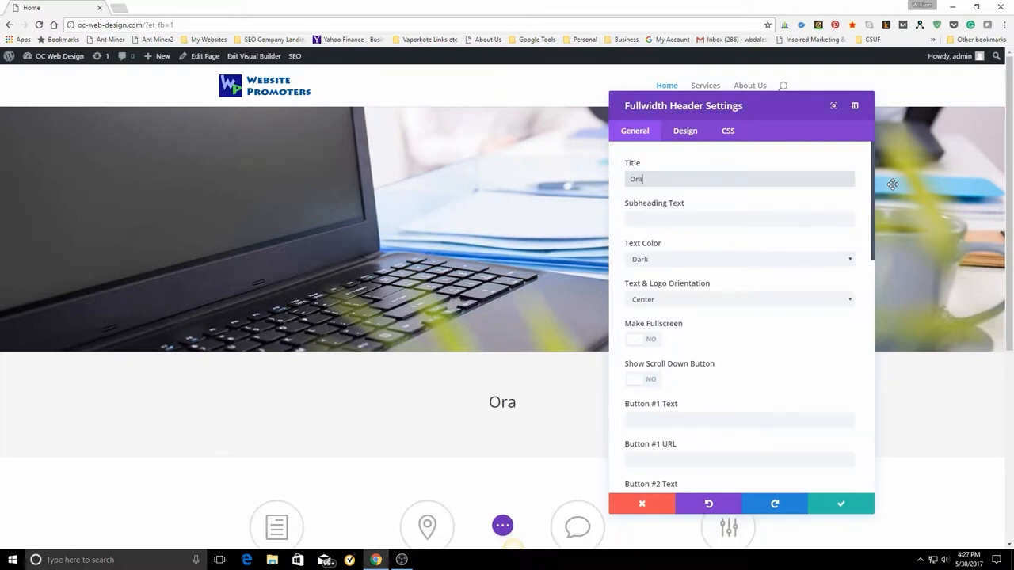
pyautogui.write('ou')
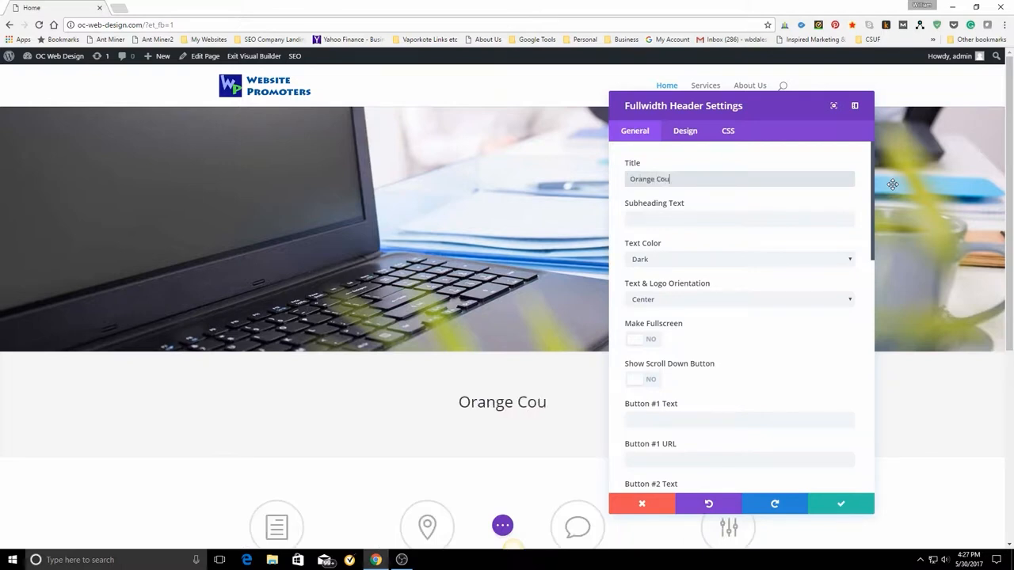
pyautogui.write('nty We')
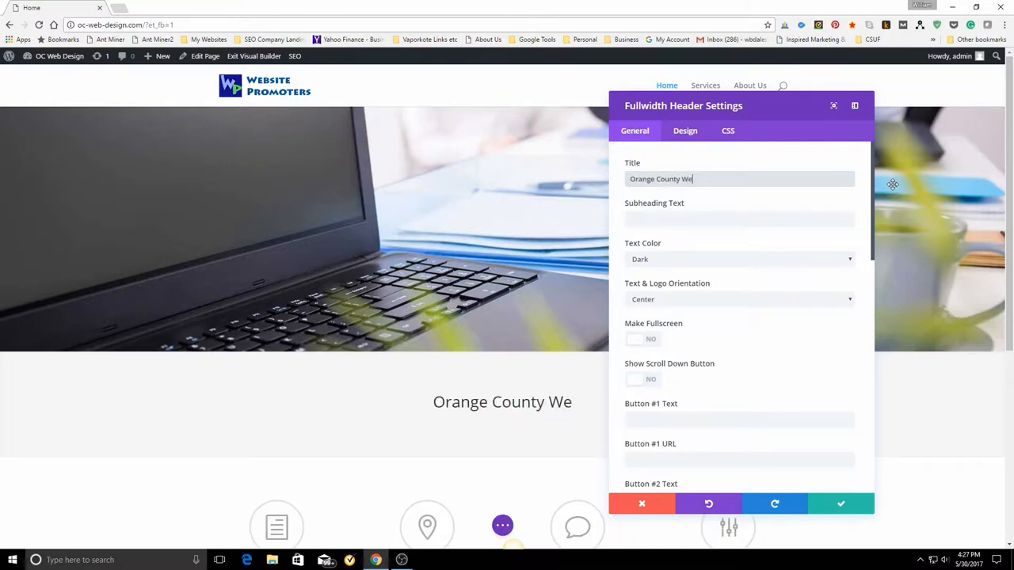
pyautogui.write('b D')
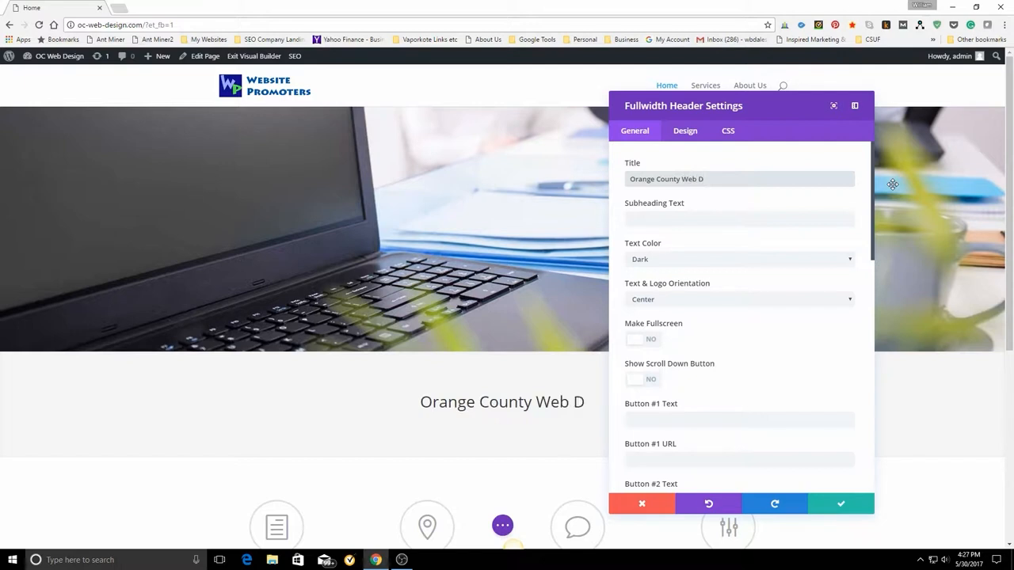
pyautogui.write('esign')
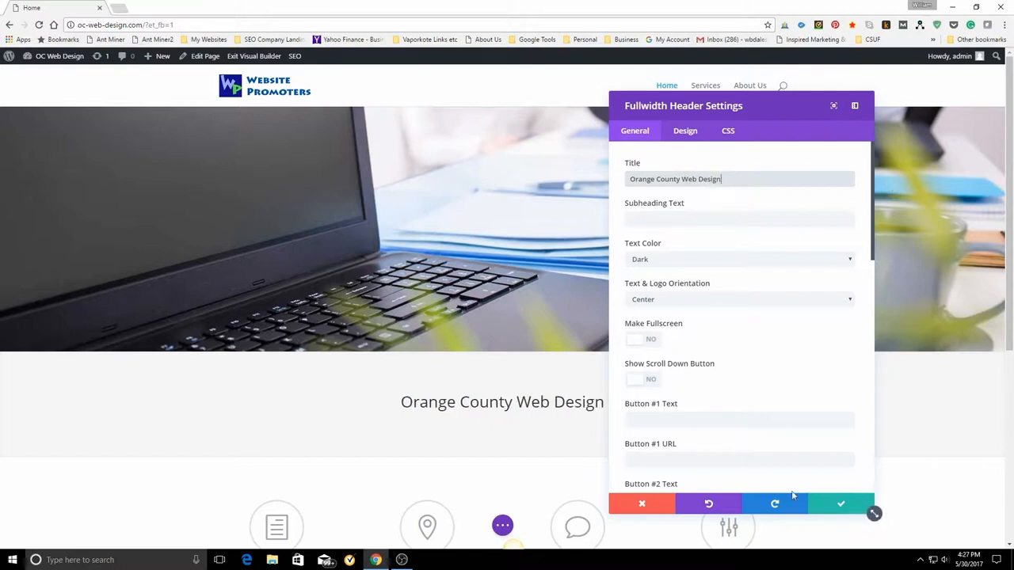
# Enter the header's content text: "Orange County Web design is dedicated to creating beautiful website that convert and are easy to use.".
pyautogui.scroll(-10, 769, 289)
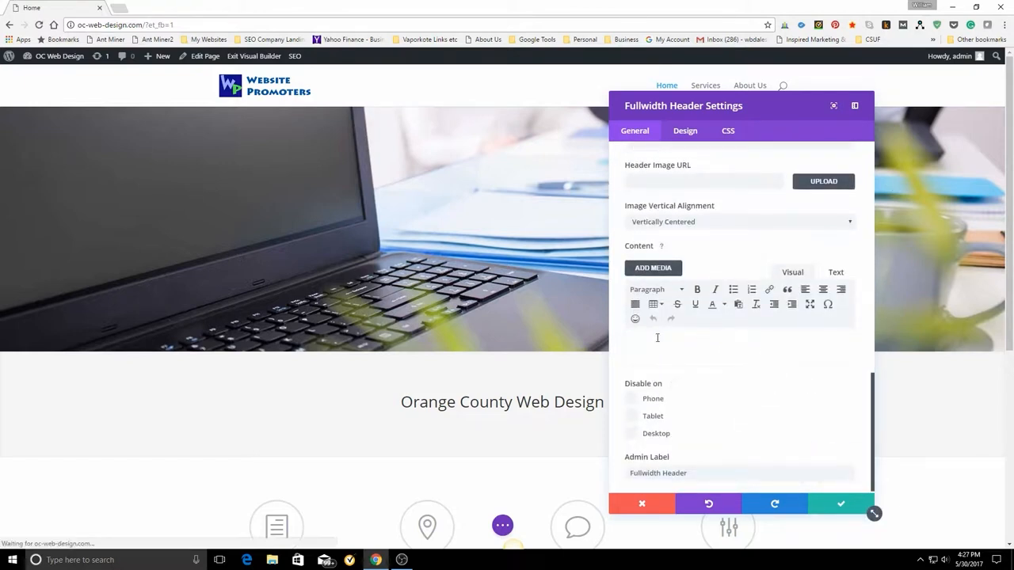
pyautogui.click(684, 341)
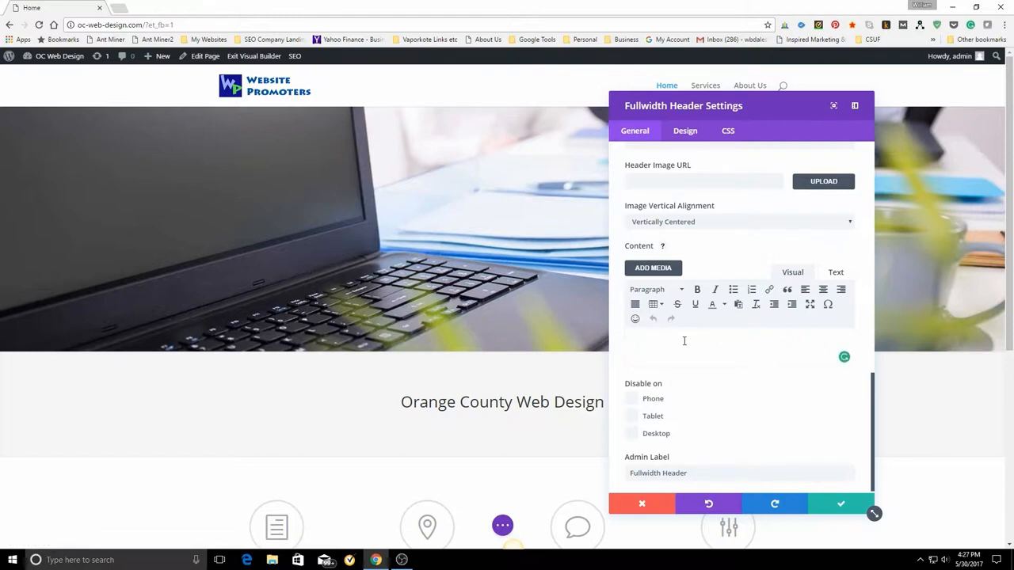
pyautogui.write('Ora')
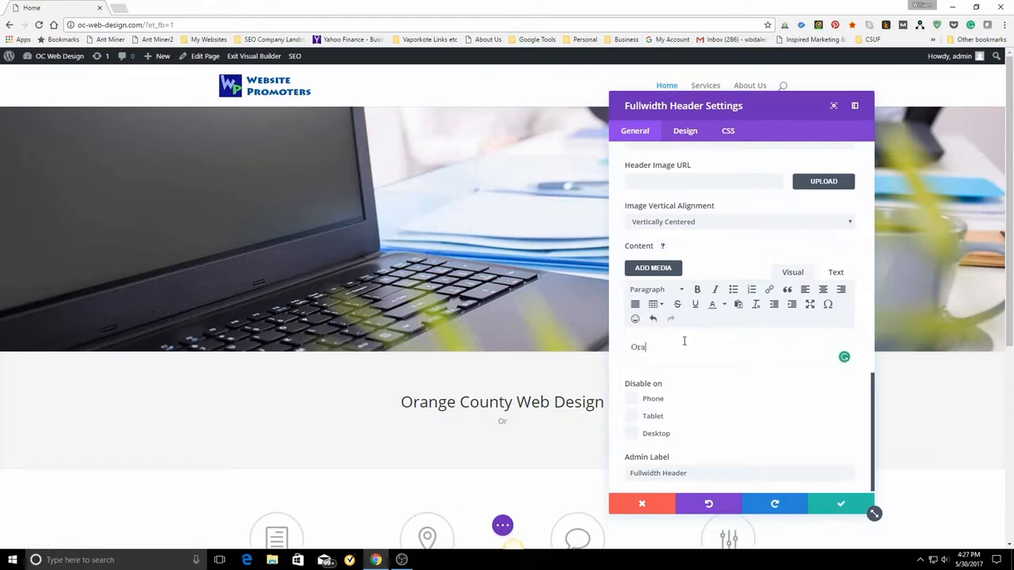
pyautogui.write('nge County Web design i')
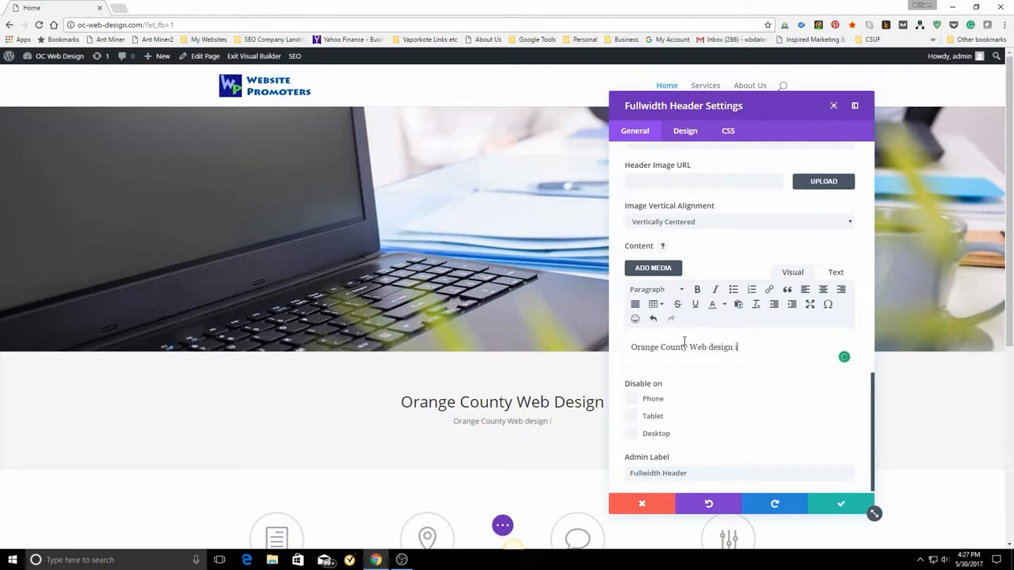
pyautogui.write('s dedi')
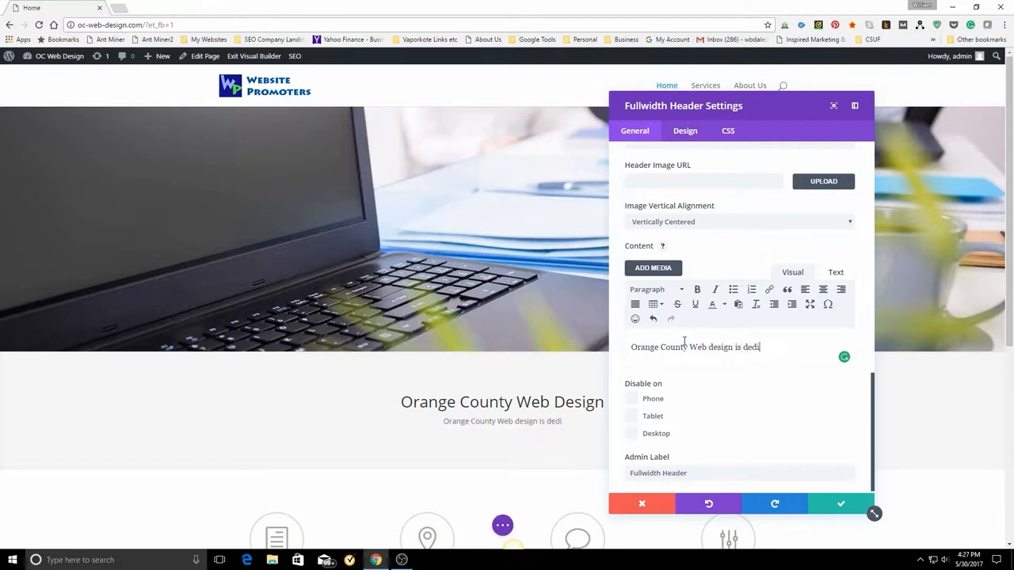
pyautogui.write('cated t')
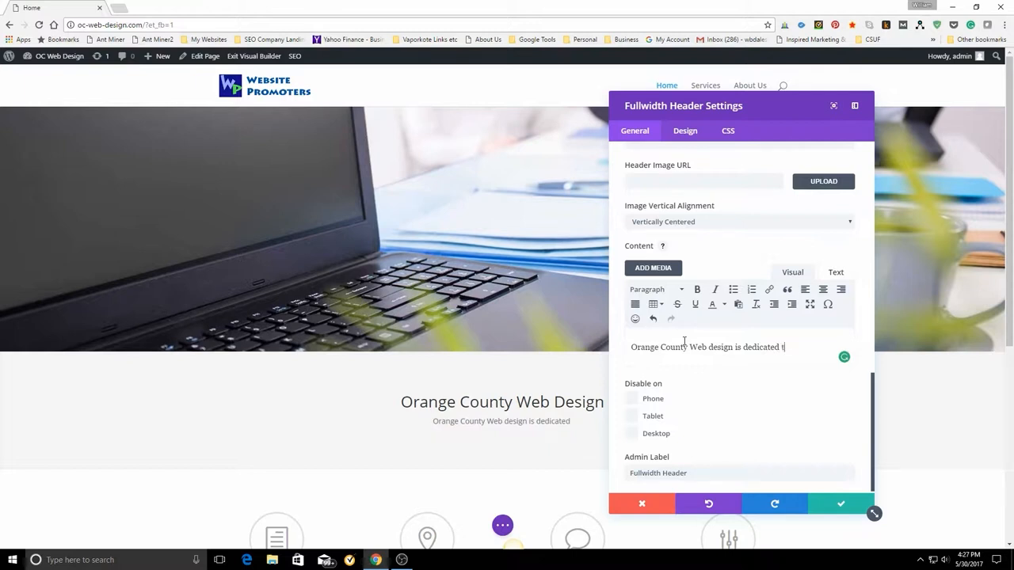
pyautogui.write('o cr')
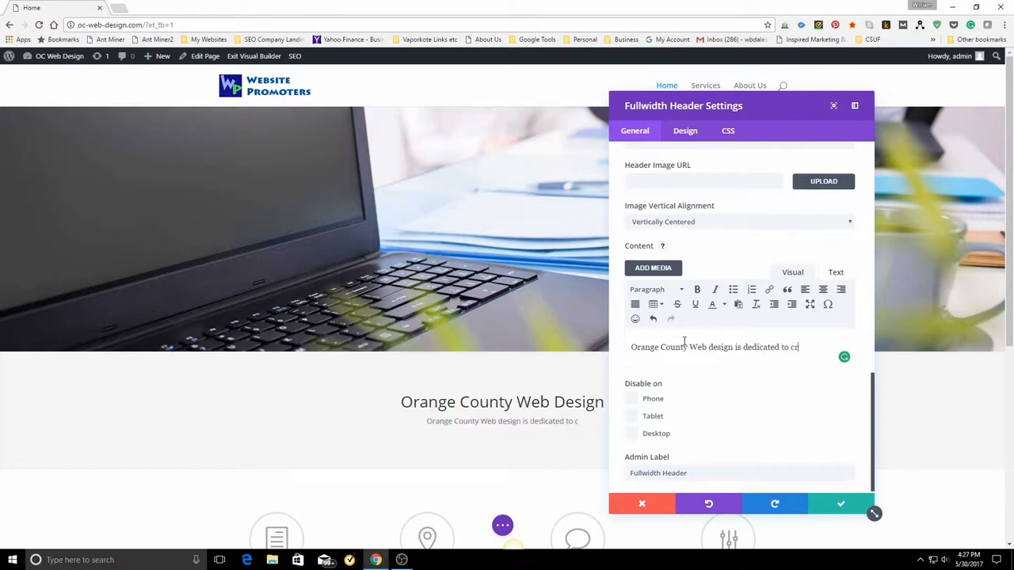
pyautogui.write('eating')
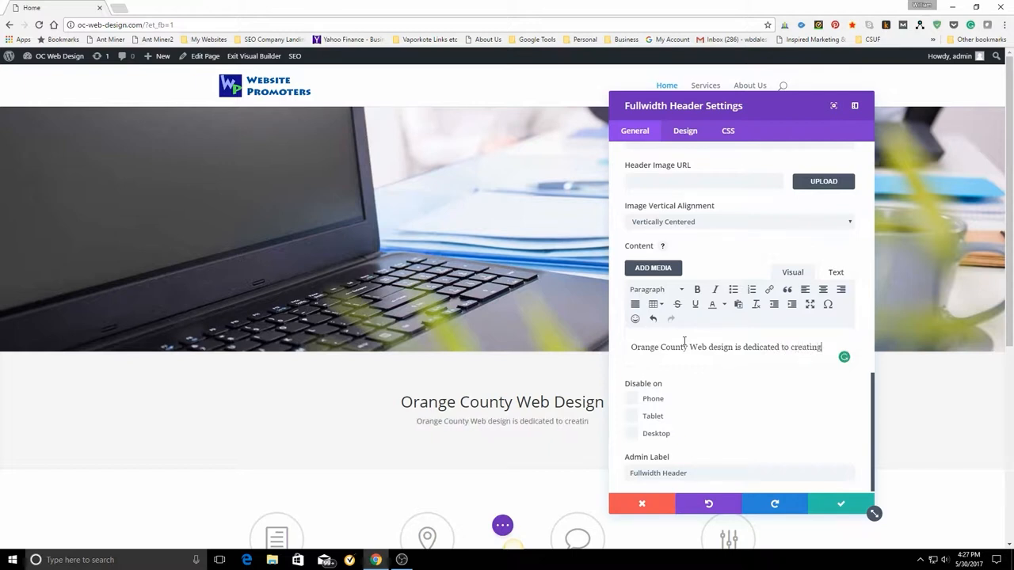
pyautogui.write(' bea')
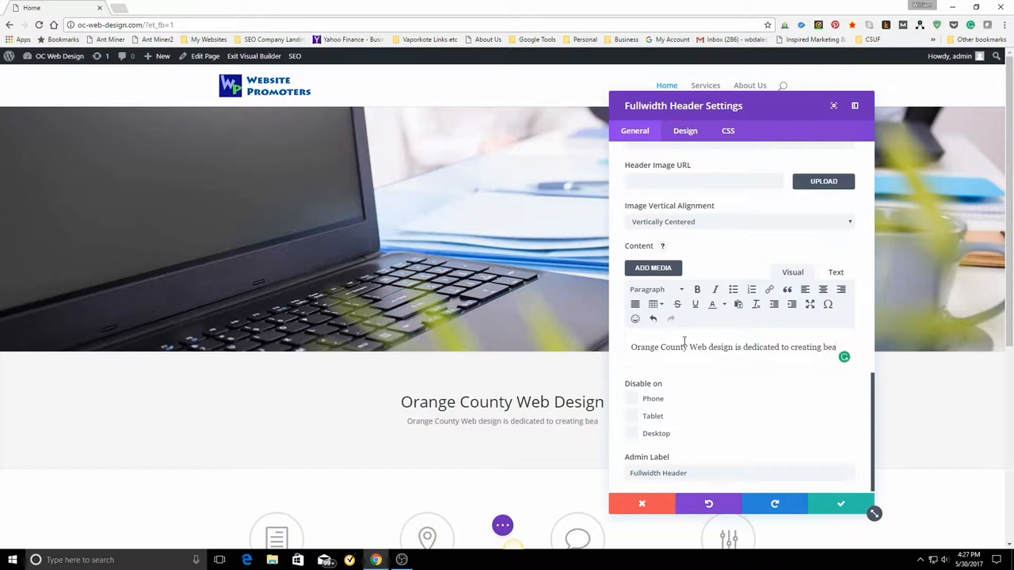
pyautogui.write('u')
pyautogui.write('tif')
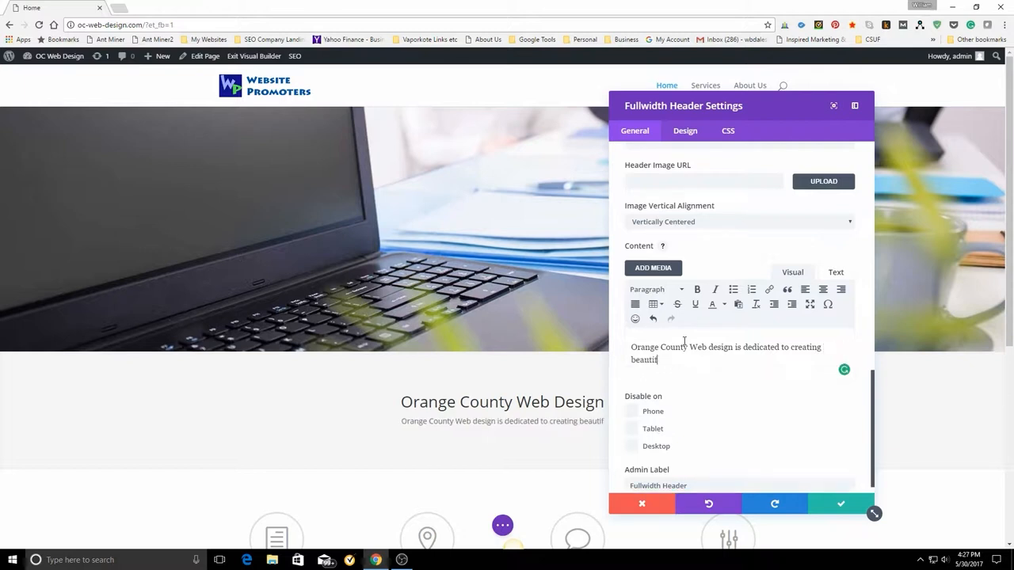
pyautogui.write('ul ')
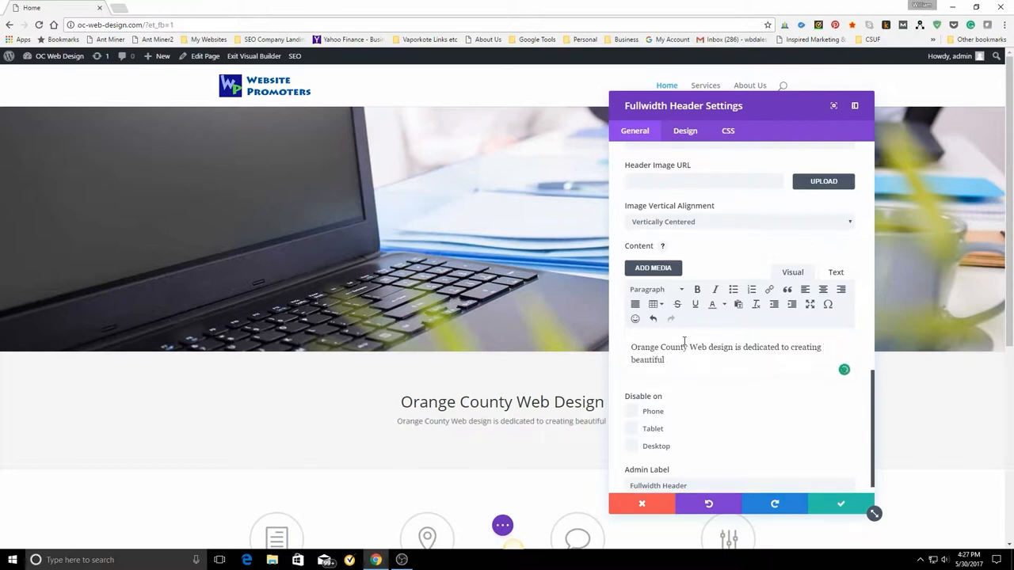
pyautogui.write('webs')
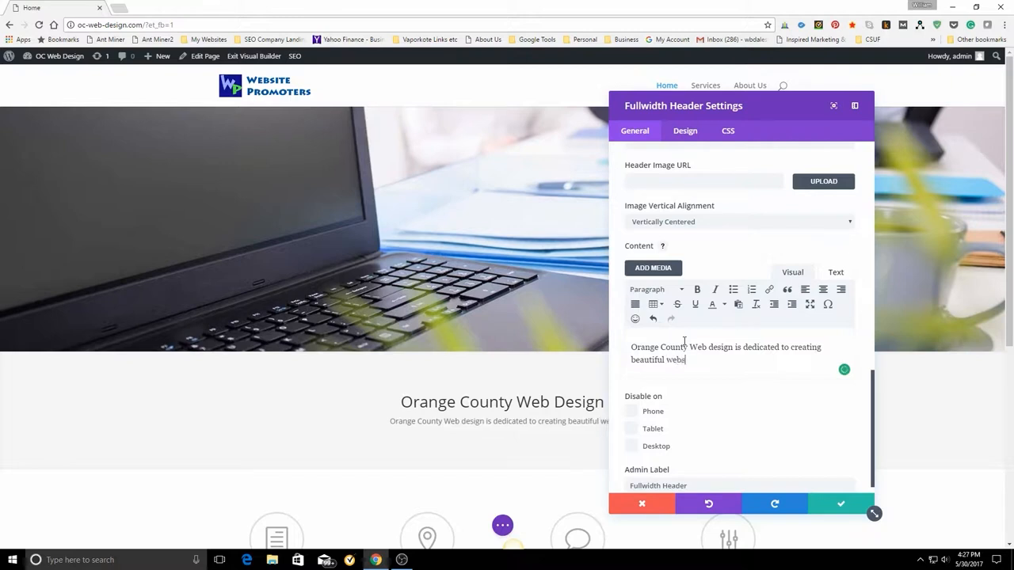
pyautogui.write('ite')
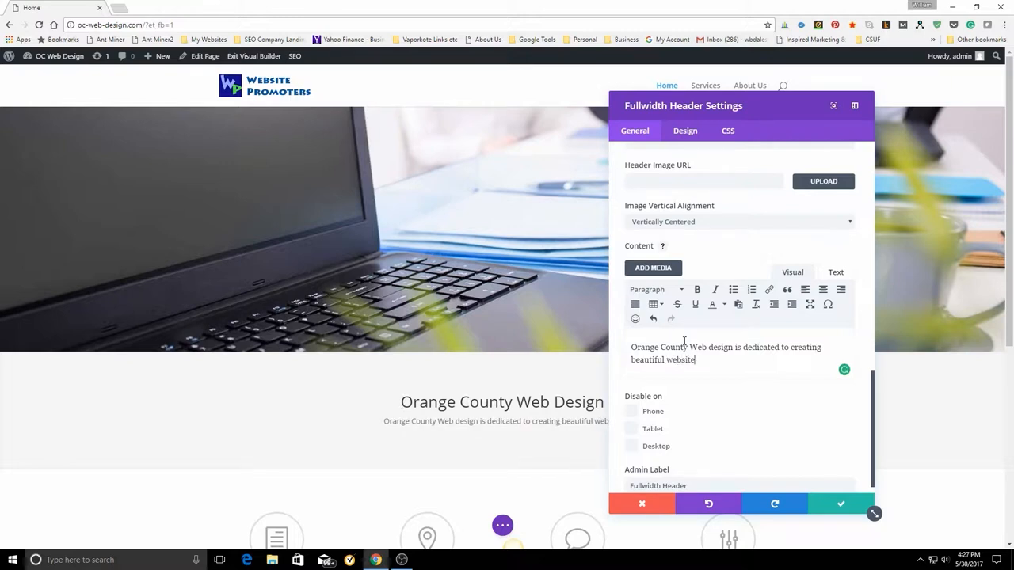
pyautogui.write(' that ')
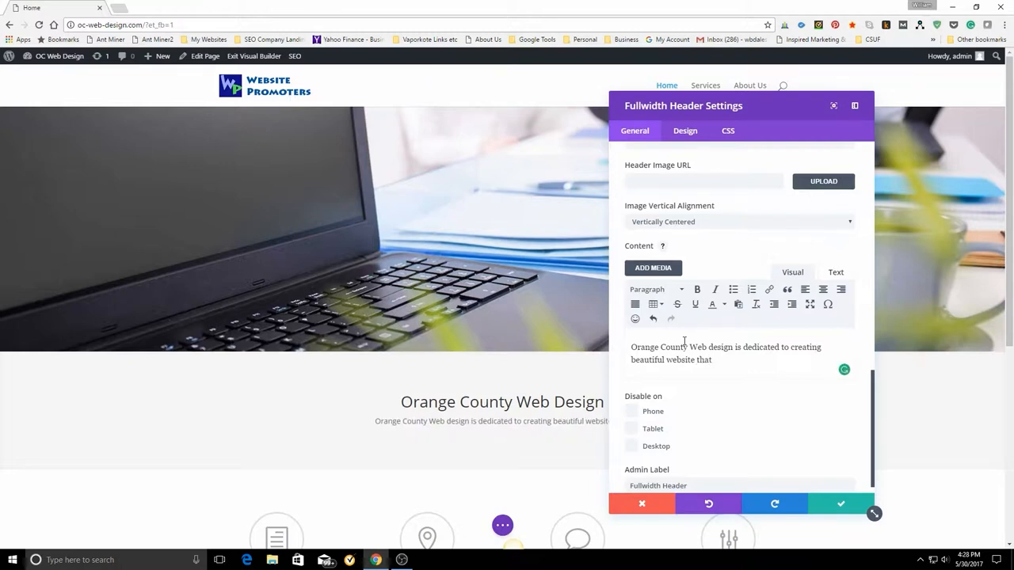
pyautogui.write('co')
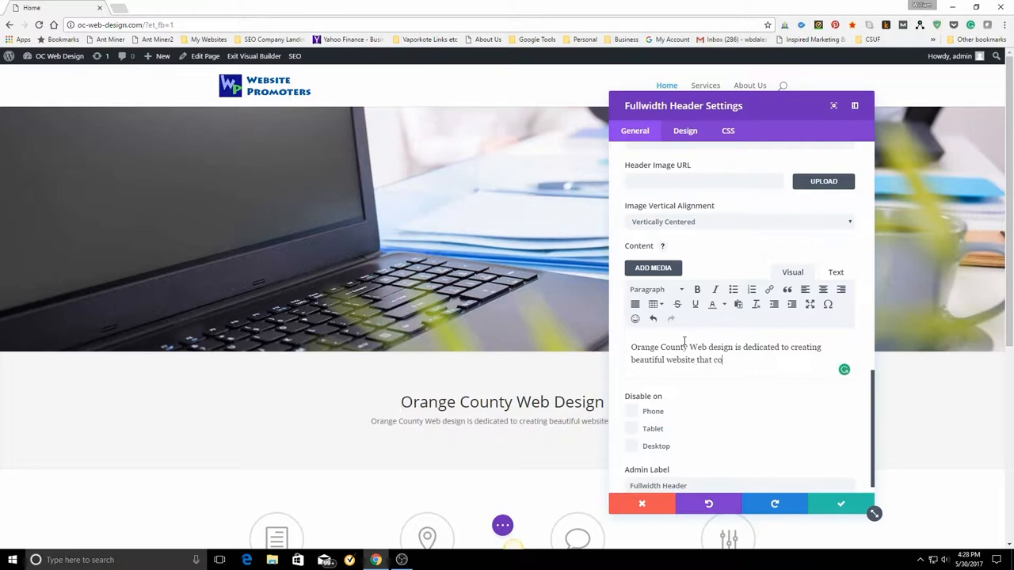
pyautogui.write('nvert')
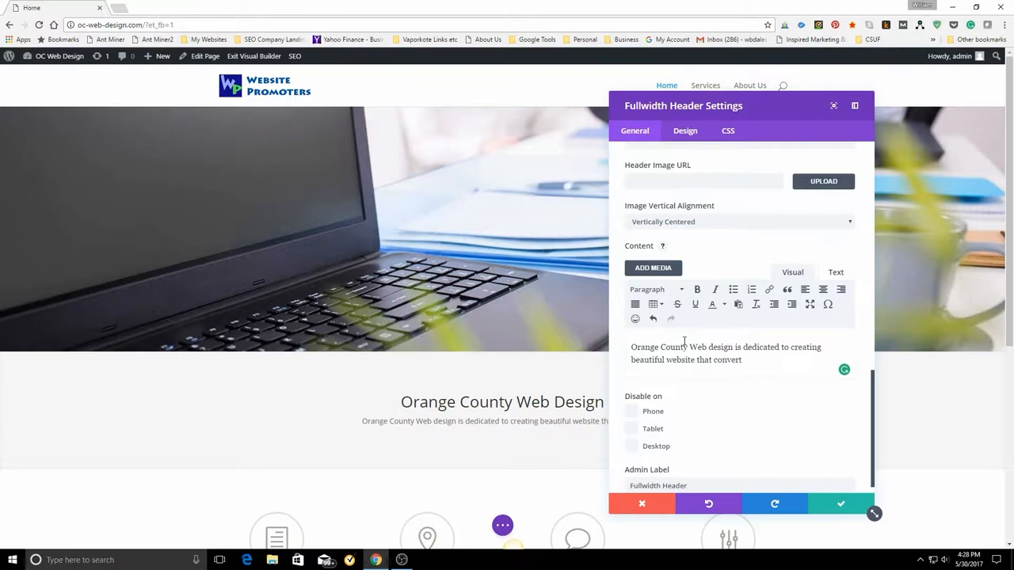
pyautogui.write(' and ar')
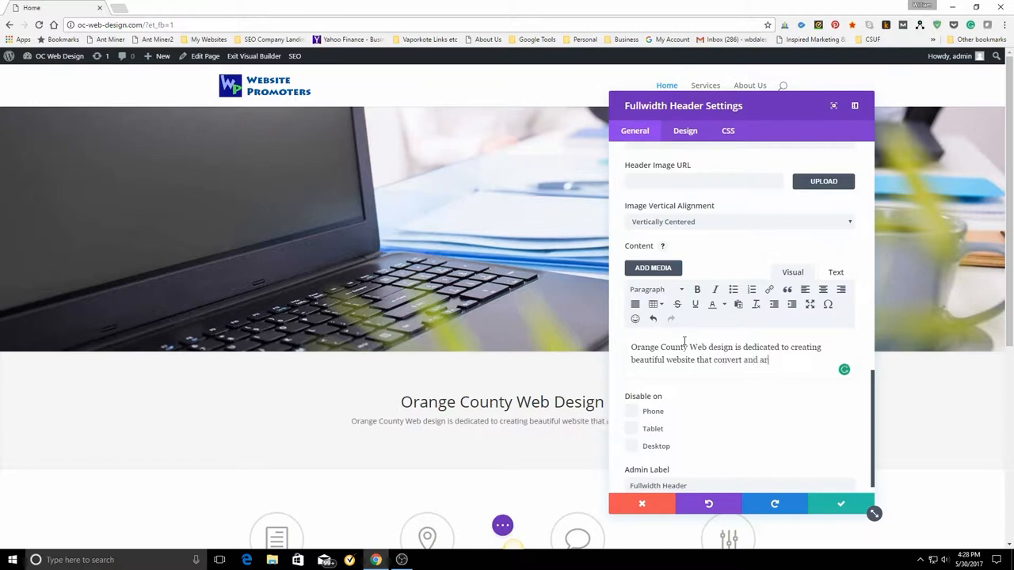
pyautogui.write('e e')
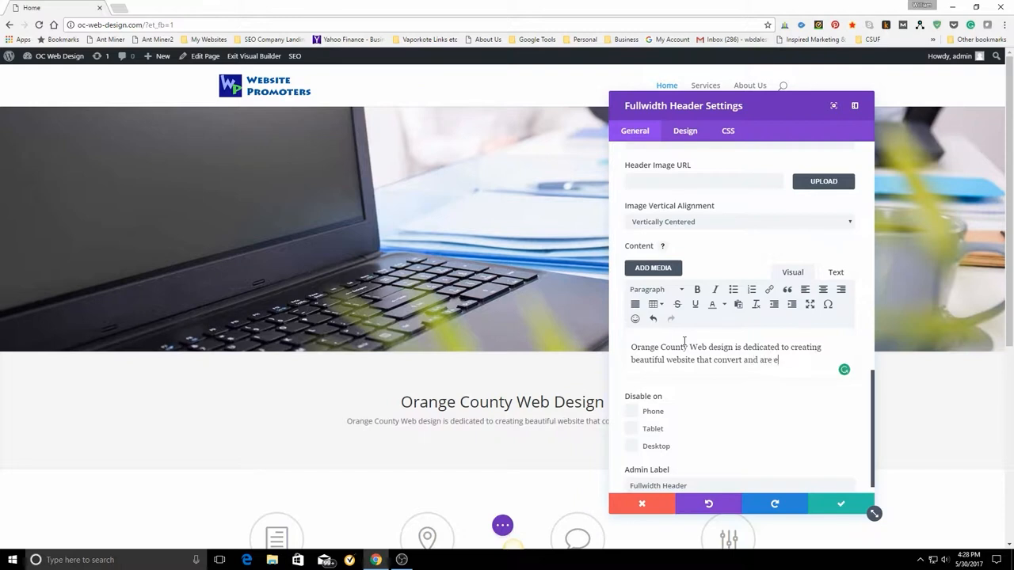
pyautogui.write('asy to ')
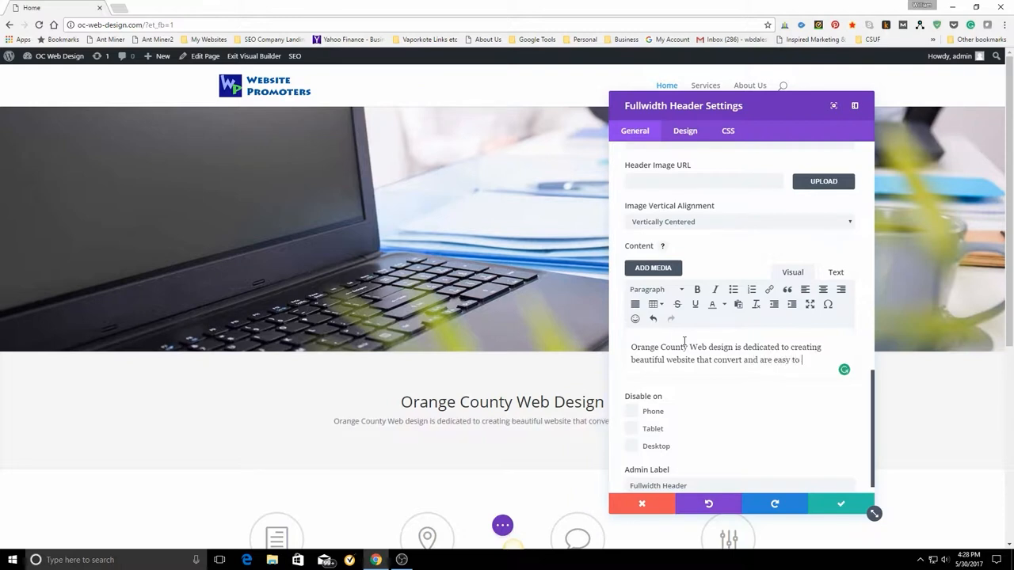
pyautogui.write('use')
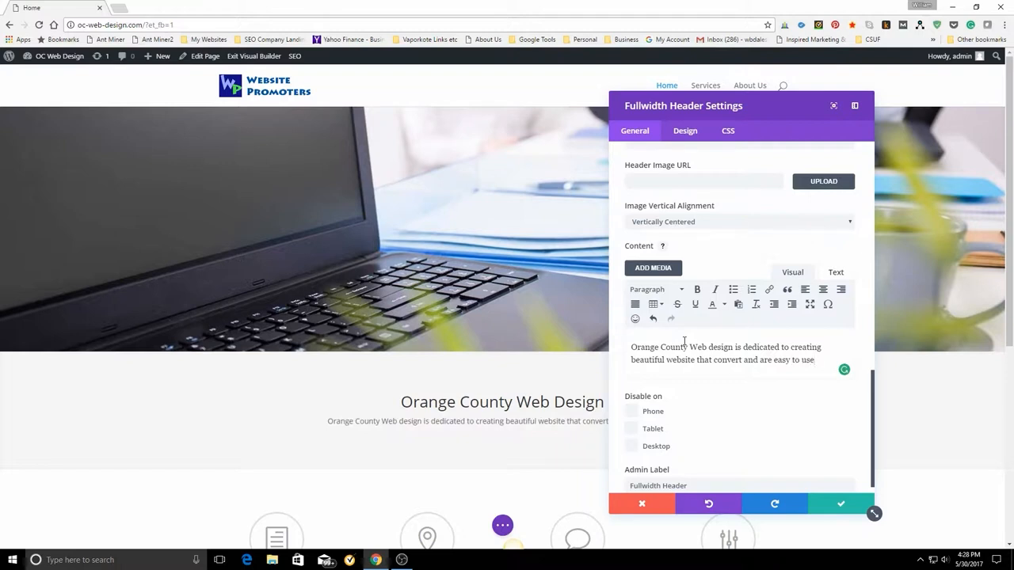
pyautogui.write('.')
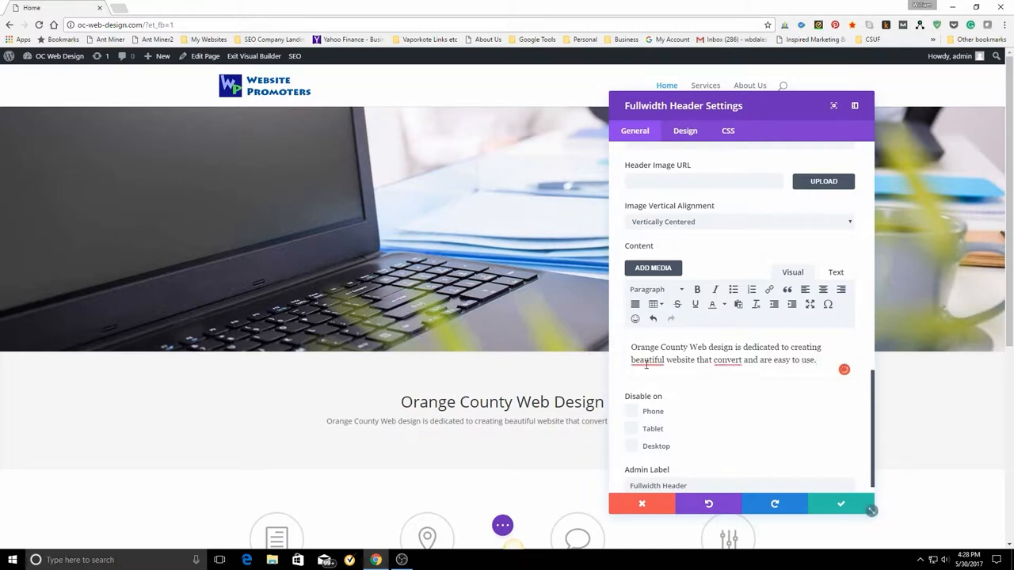
# Dismiss the grammar suggestions for "beautiful" and "convert", change "website" to "websites" in the header content, and apply the header settings.
pyautogui.moveTo(647, 360)
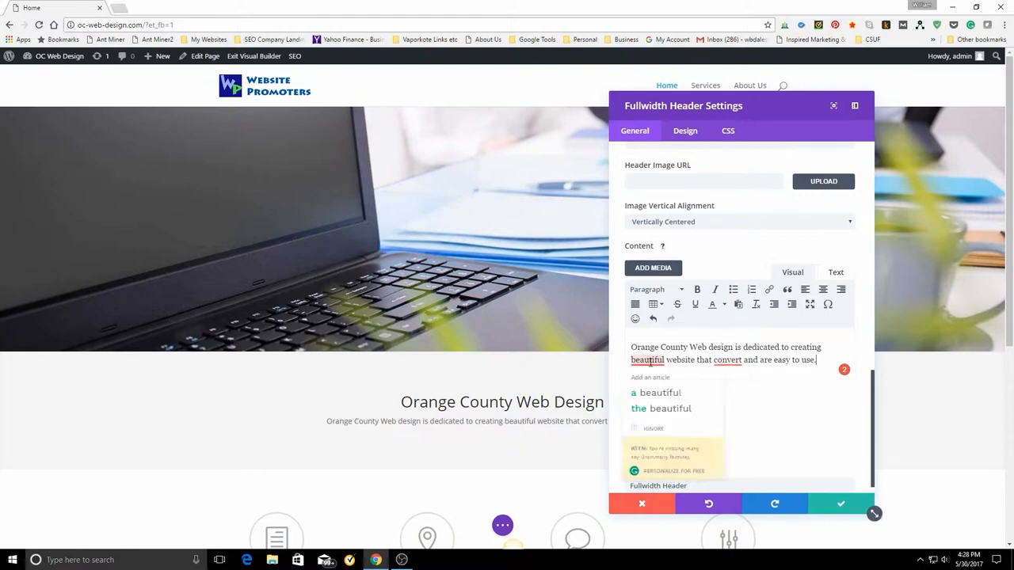
pyautogui.click(654, 430)
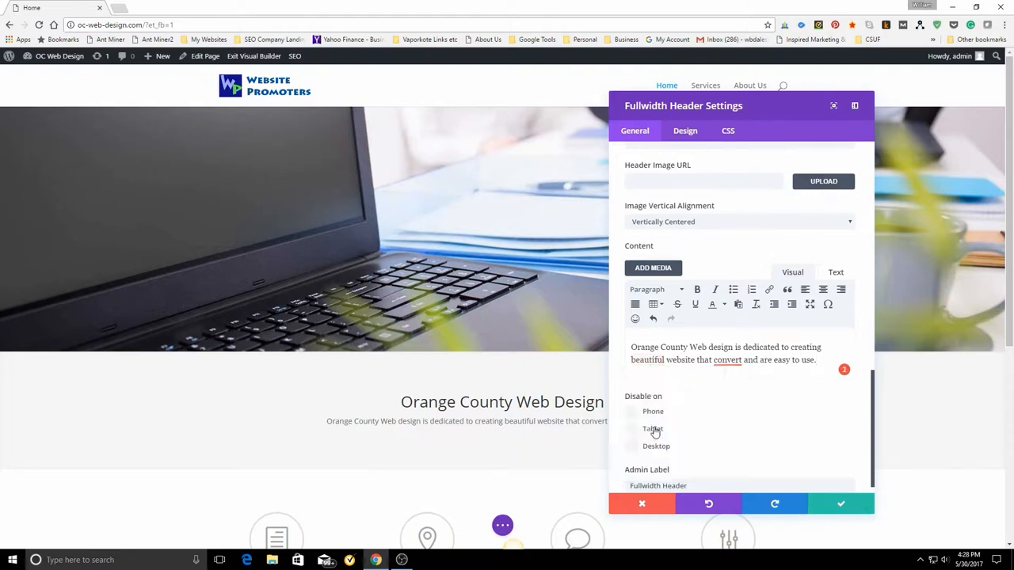
pyautogui.click(693, 361)
pyautogui.write('s')
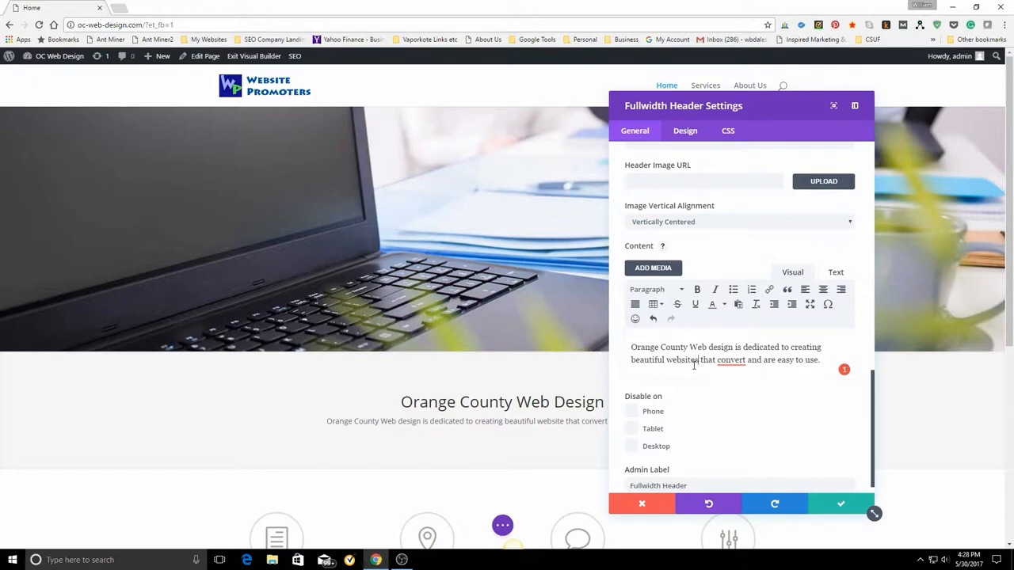
pyautogui.moveTo(729, 366)
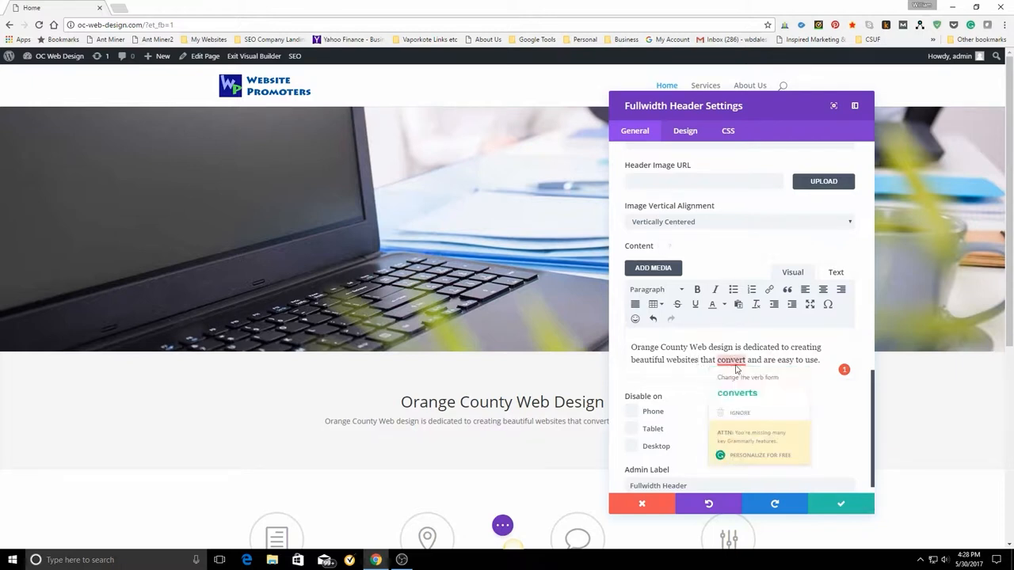
pyautogui.click(739, 414)
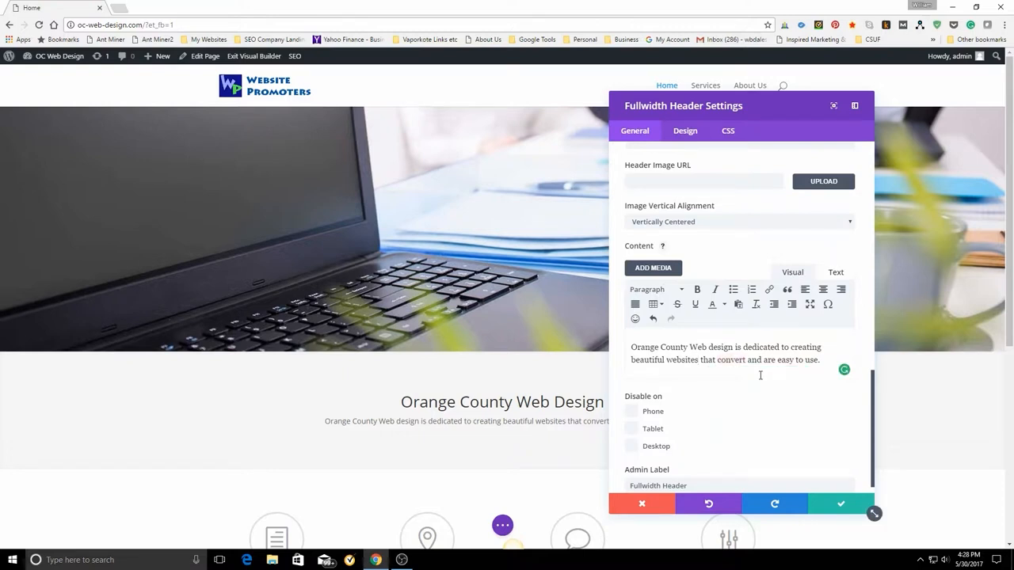
pyautogui.click(835, 506)
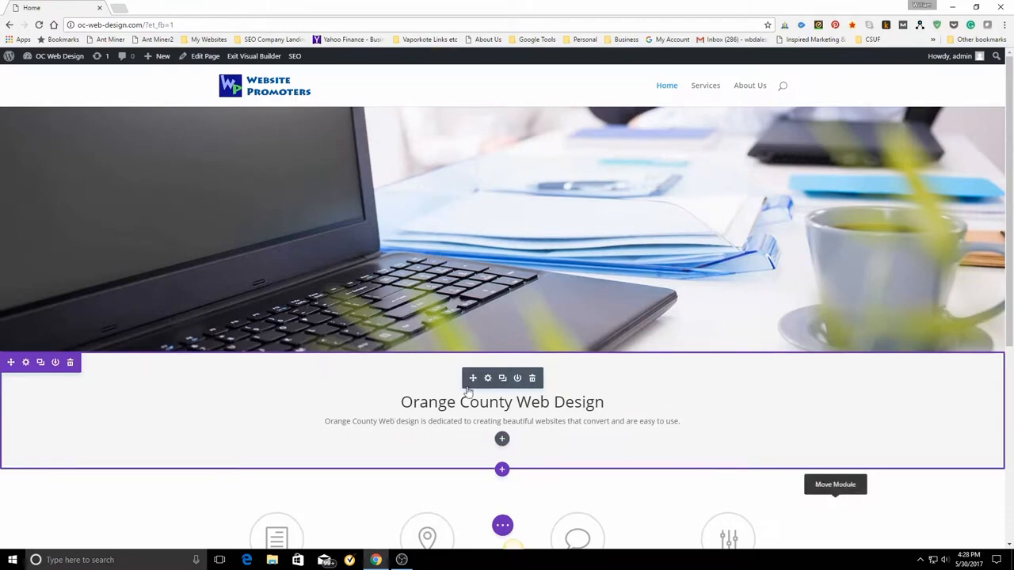
# Open the design settings of the "Orange County Web Design" fullwidth header and set the title font size to 36px.
pyautogui.click(487, 378)
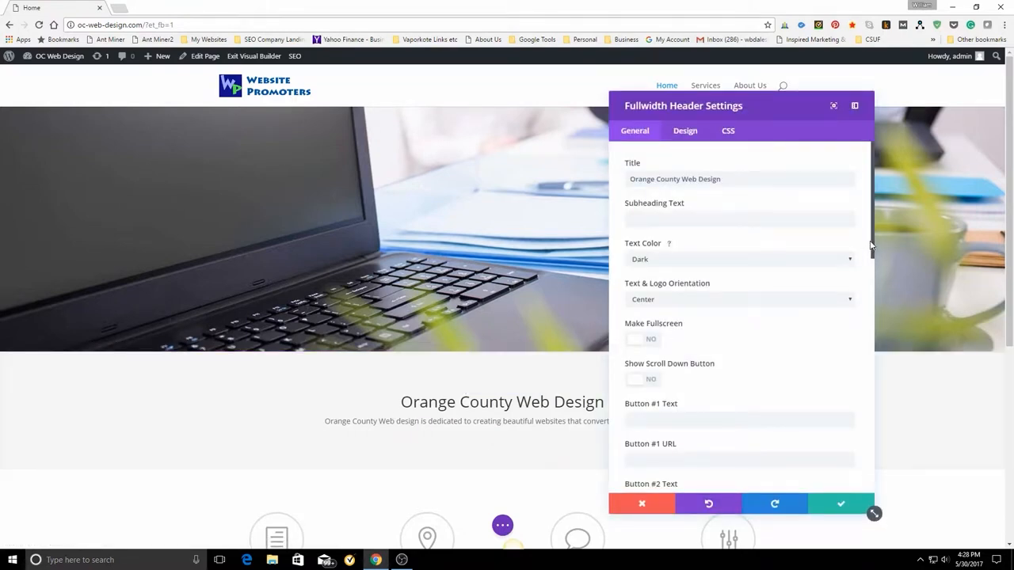
pyautogui.moveTo(871, 241)
pyautogui.mouseDown()
pyautogui.moveTo(875, 472)
pyautogui.moveTo(875, 230)
pyautogui.mouseUp()
pyautogui.click(686, 133)
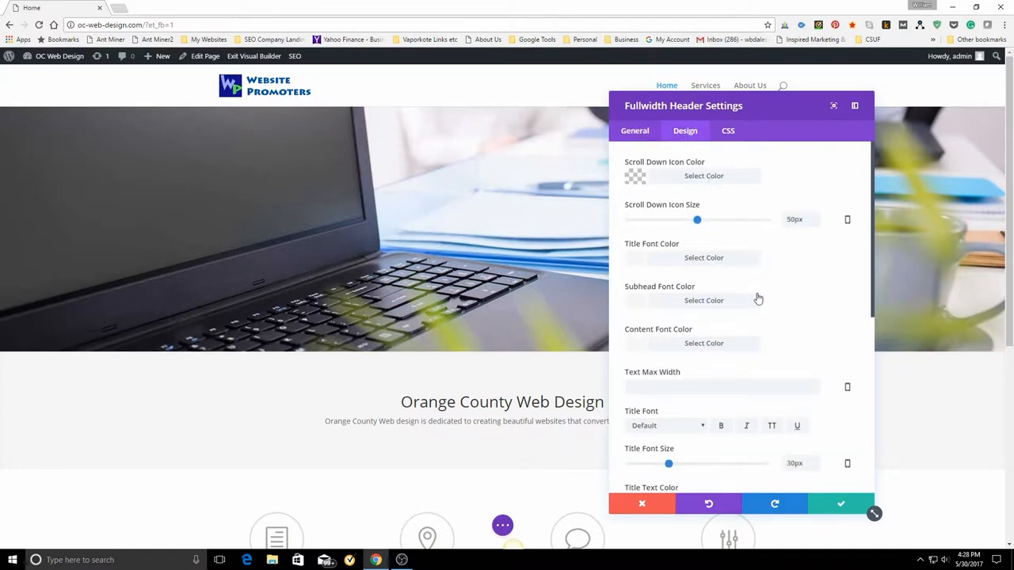
pyautogui.scroll(-1, 755, 343)
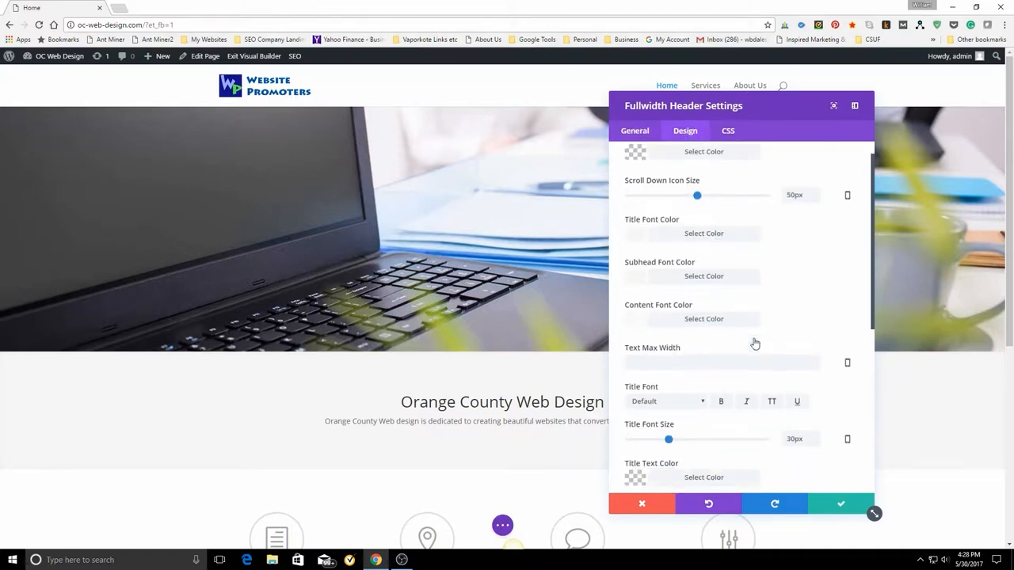
pyautogui.scroll(-1, 755, 343)
pyautogui.scroll(2, 754, 338)
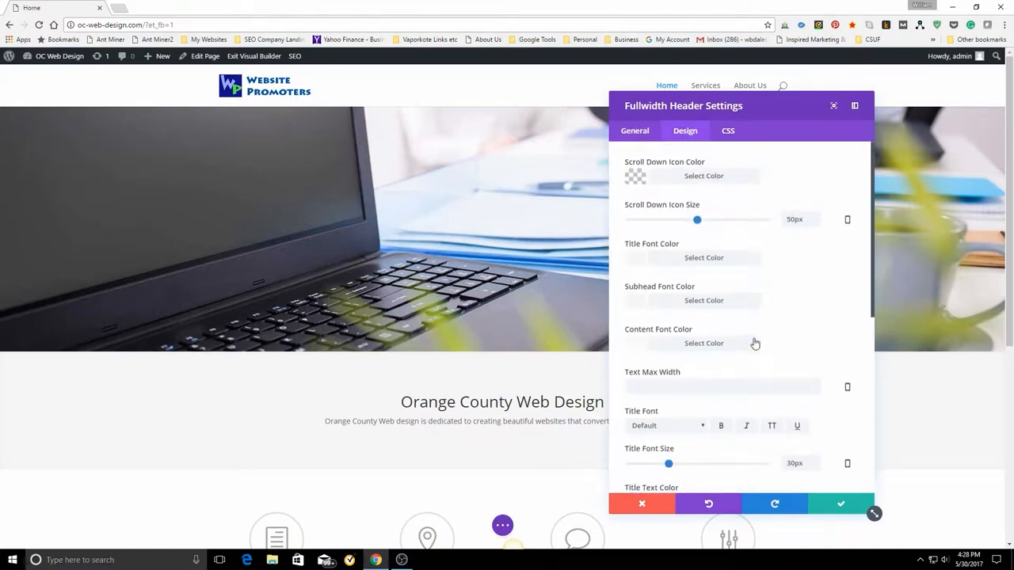
pyautogui.scroll(-6, 755, 343)
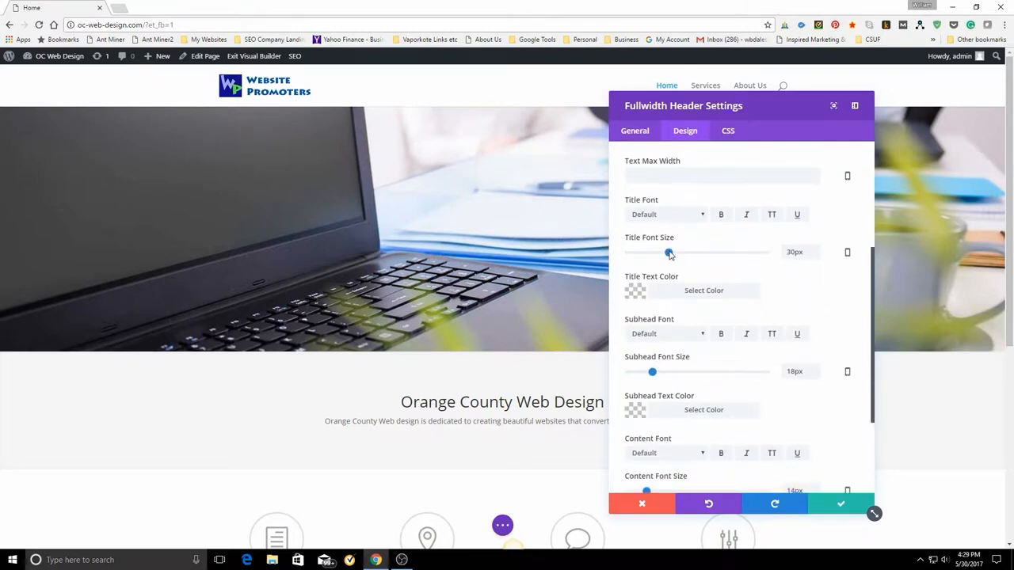
pyautogui.moveTo(669, 253); pyautogui.dragTo(678, 254)
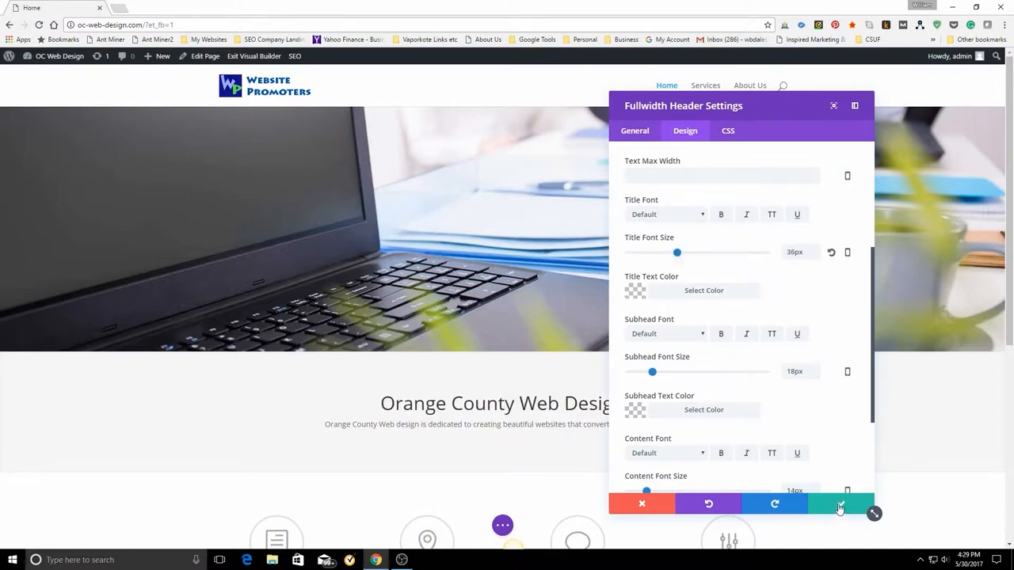
# Set the fullwidth header's content font size to 16px and look through its remaining settings.
pyautogui.scroll(-1, 790, 435)
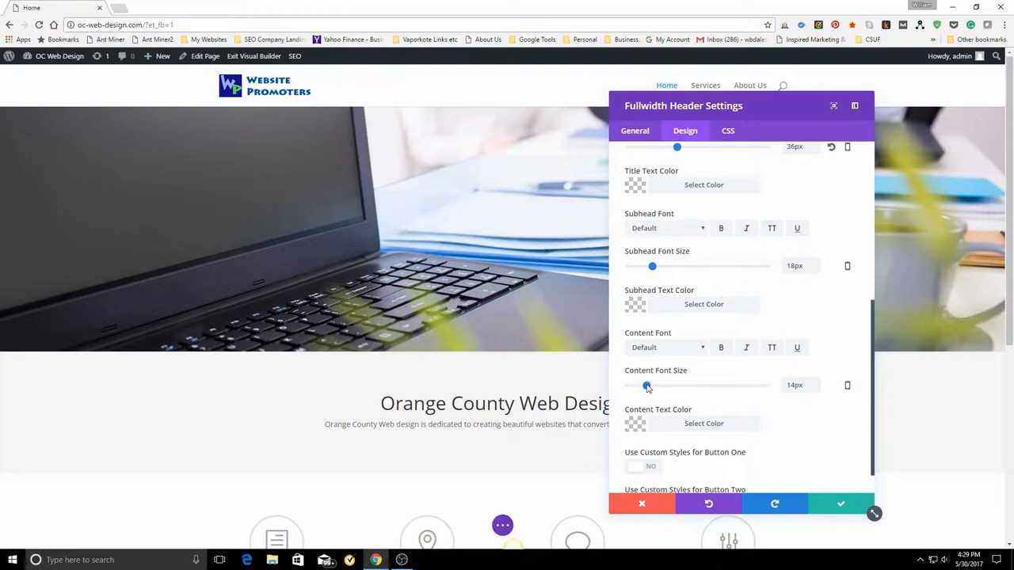
pyautogui.moveTo(647, 386); pyautogui.dragTo(649, 388)
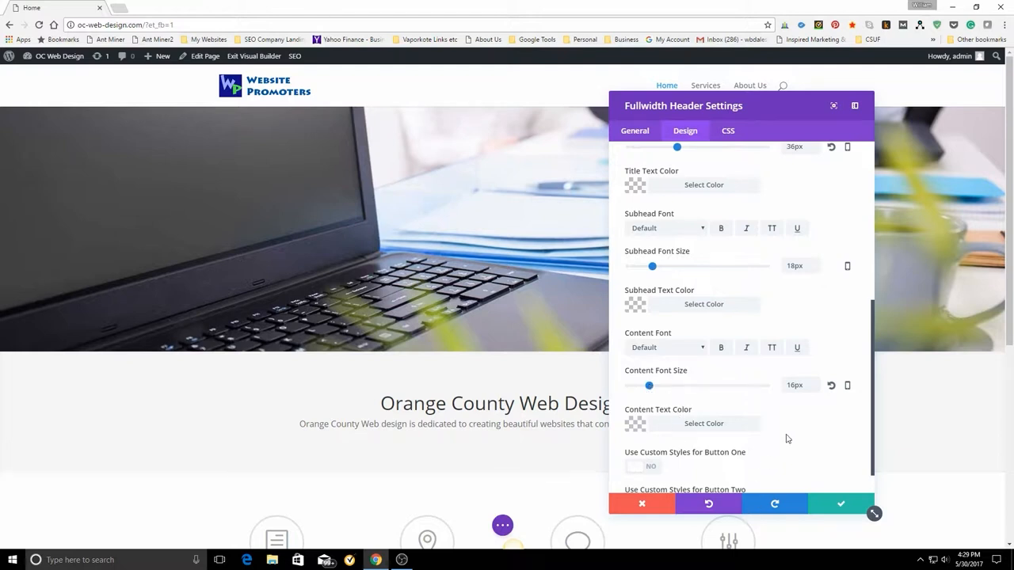
pyautogui.scroll(-1, 786, 439)
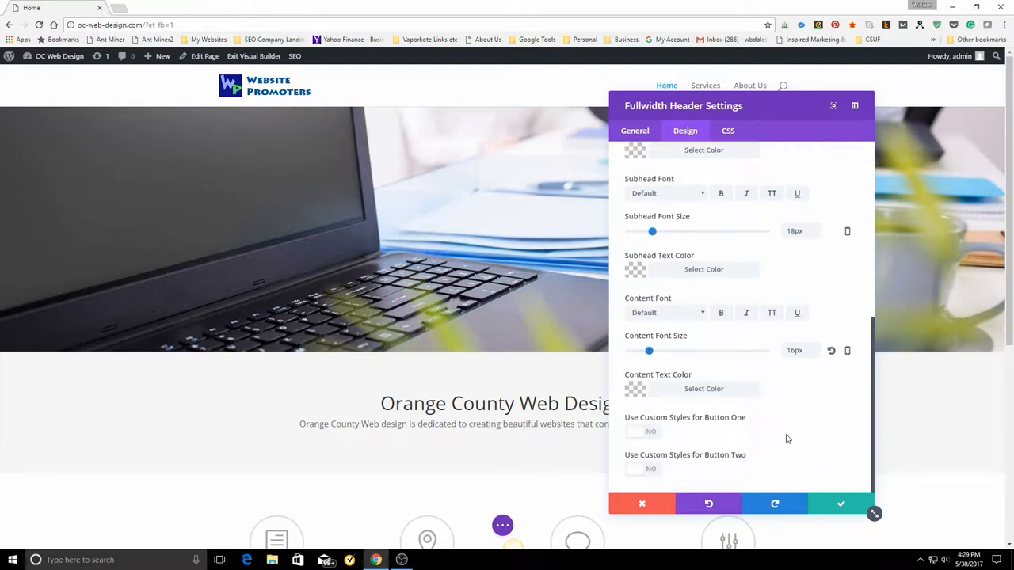
pyautogui.scroll(3, 785, 435)
pyautogui.scroll(3, 784, 435)
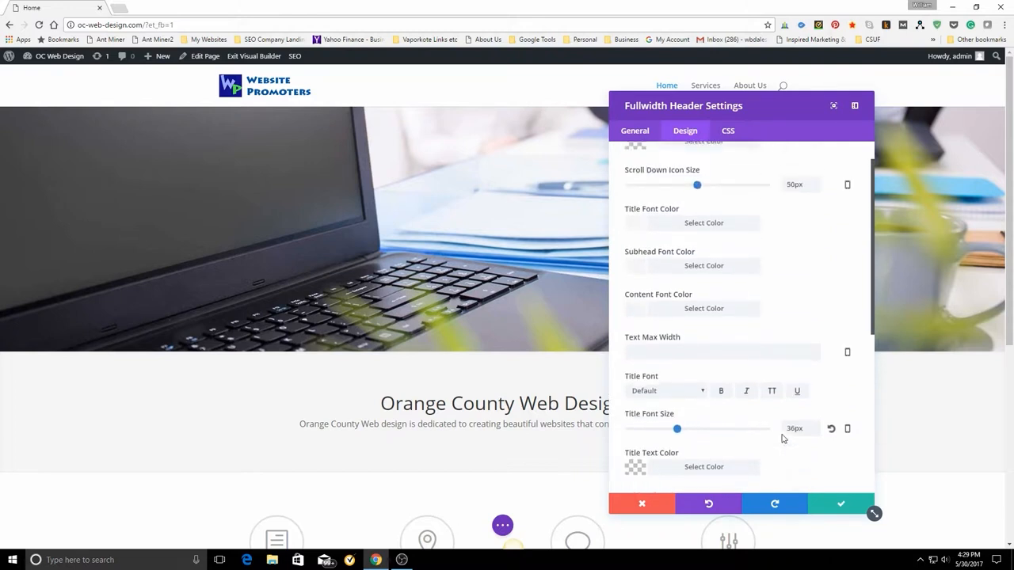
pyautogui.scroll(-5, 781, 438)
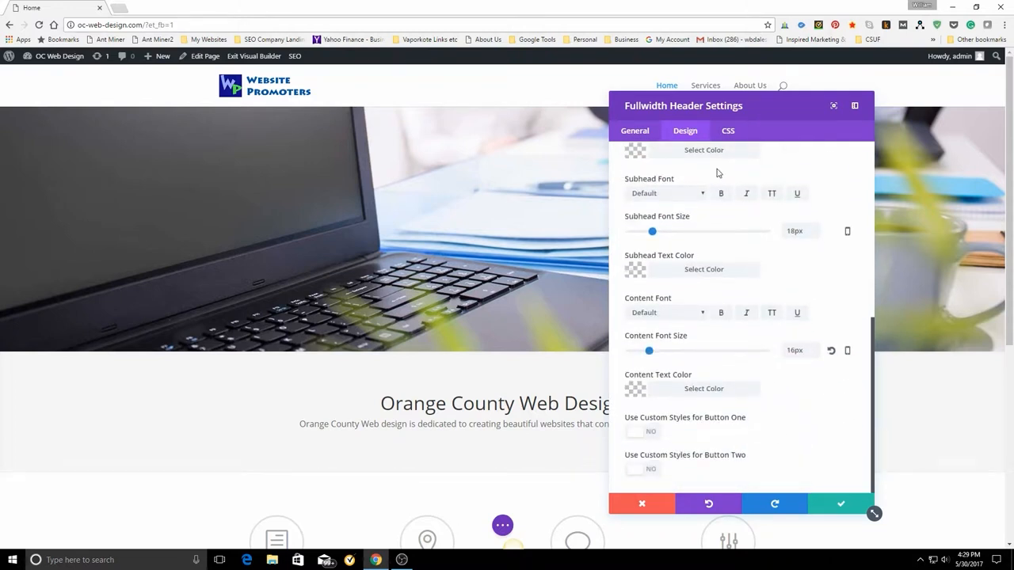
pyautogui.click(729, 133)
pyautogui.click(647, 135)
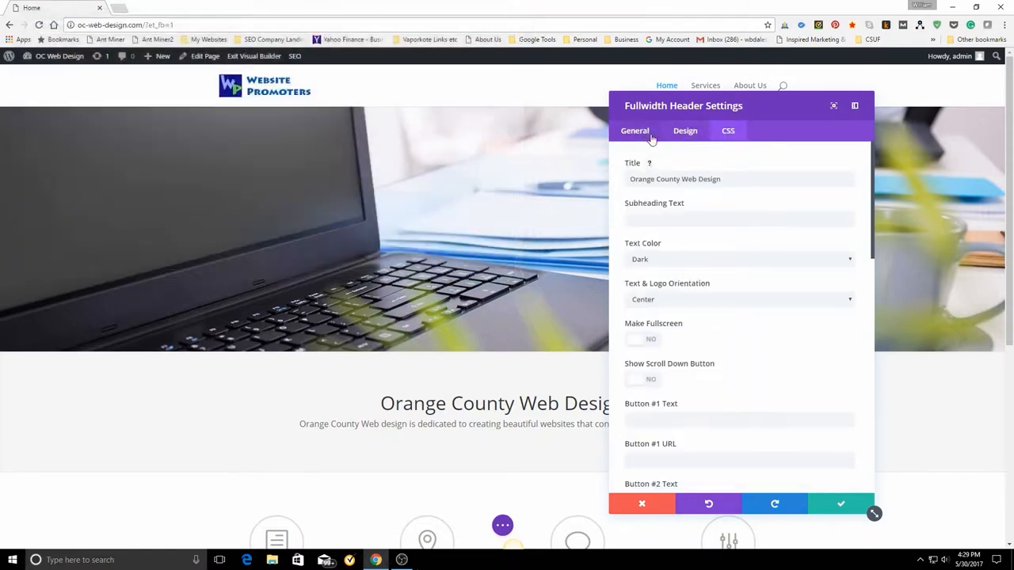
# Apply the fullwidth header settings and save the page in the Visual Builder.
pyautogui.click(840, 502)
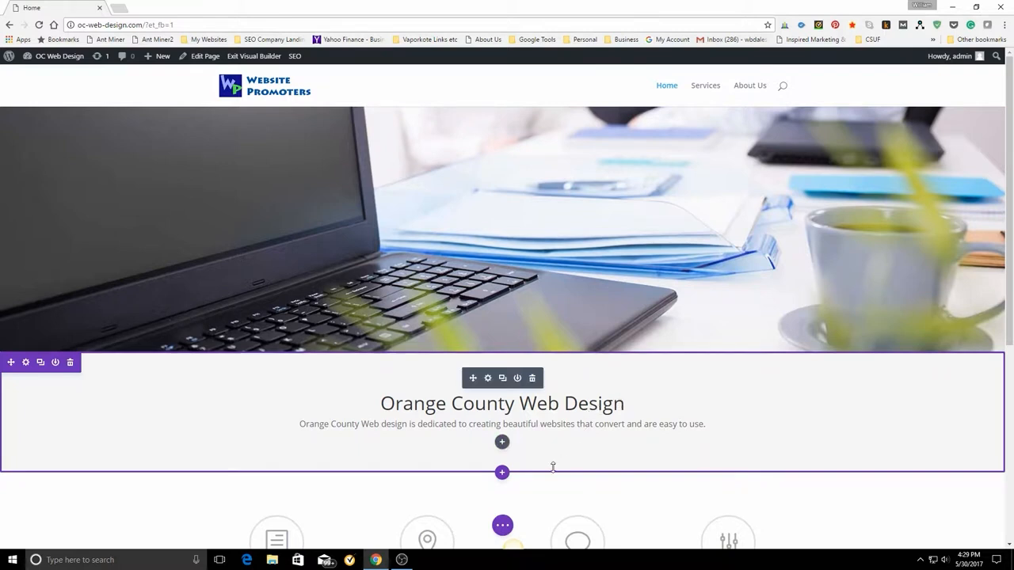
pyautogui.click(502, 525)
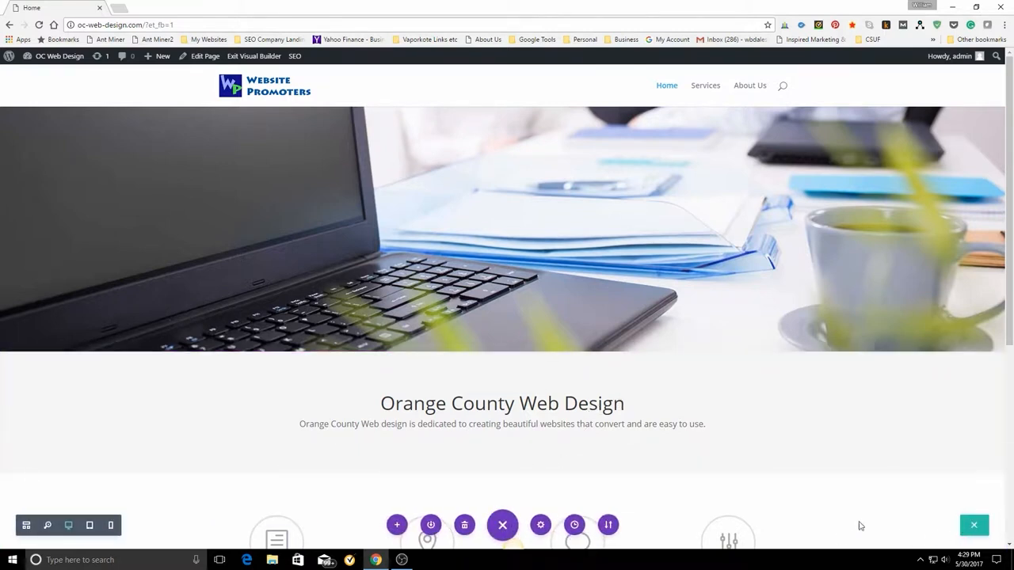
pyautogui.click(971, 529)
# Open the settings of the first of the four Lorem Ipsum blurbs and change its icon to the square WordPress logo.
pyautogui.scroll(-3, 810, 445)
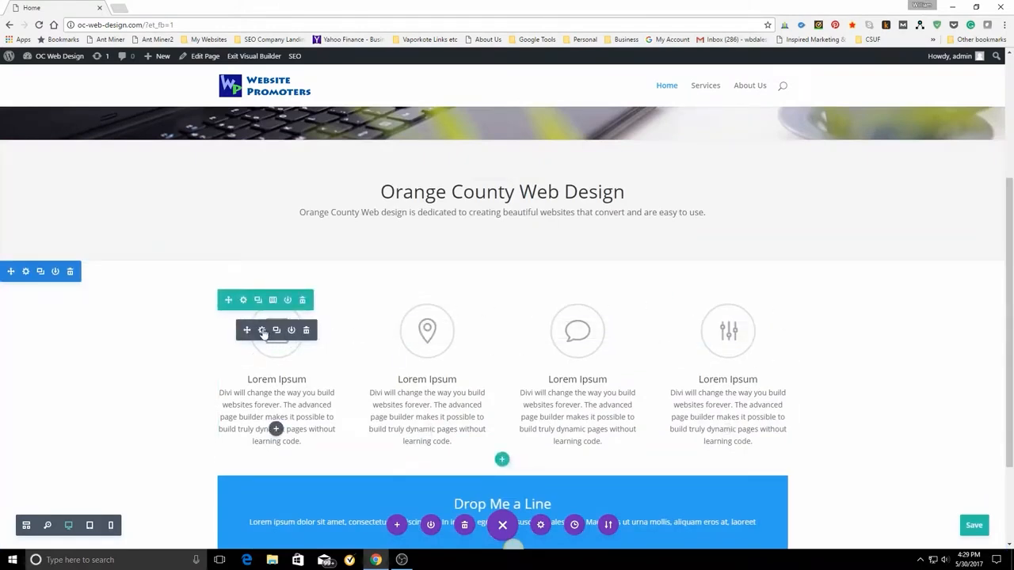
pyautogui.click(262, 330)
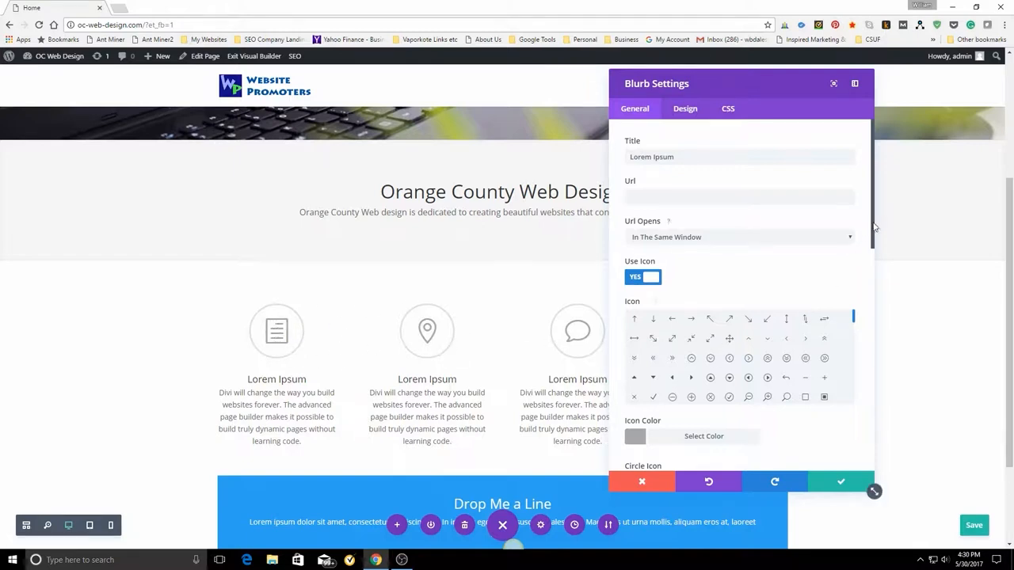
pyautogui.moveTo(852, 316); pyautogui.dragTo(854, 396)
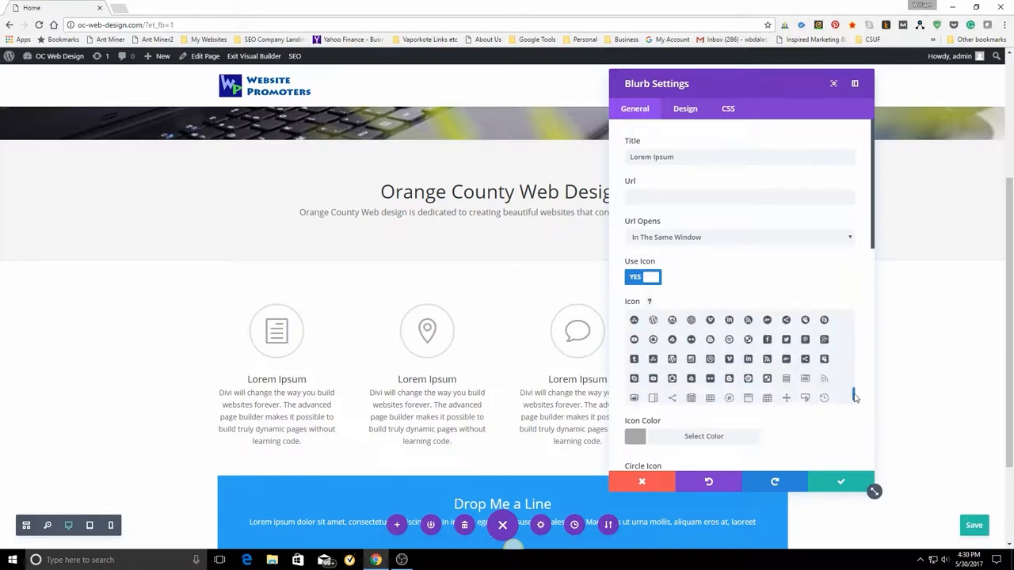
pyautogui.click(672, 360)
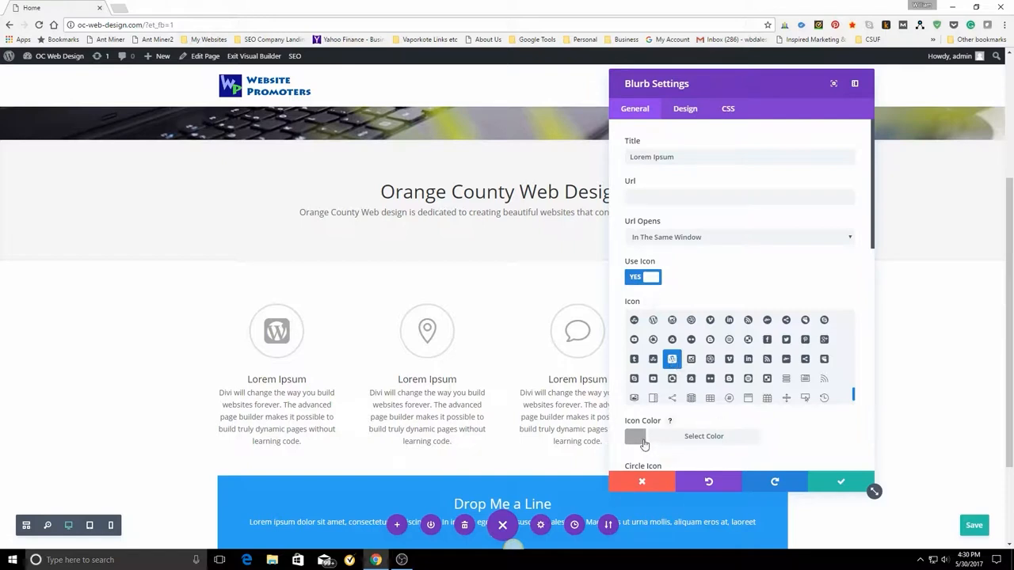
# Set the circle color behind the first blurb's WordPress icon to blue (#0c71c3).
pyautogui.scroll(-1, 709, 453)
pyautogui.scroll(-3, 708, 453)
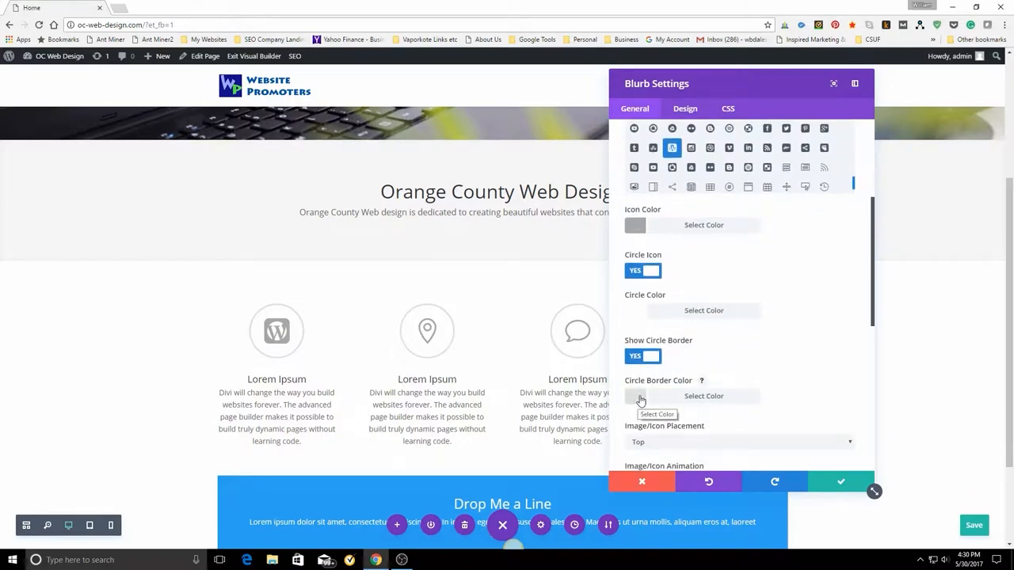
pyautogui.scroll(-2, 764, 421)
pyautogui.scroll(-3, 763, 421)
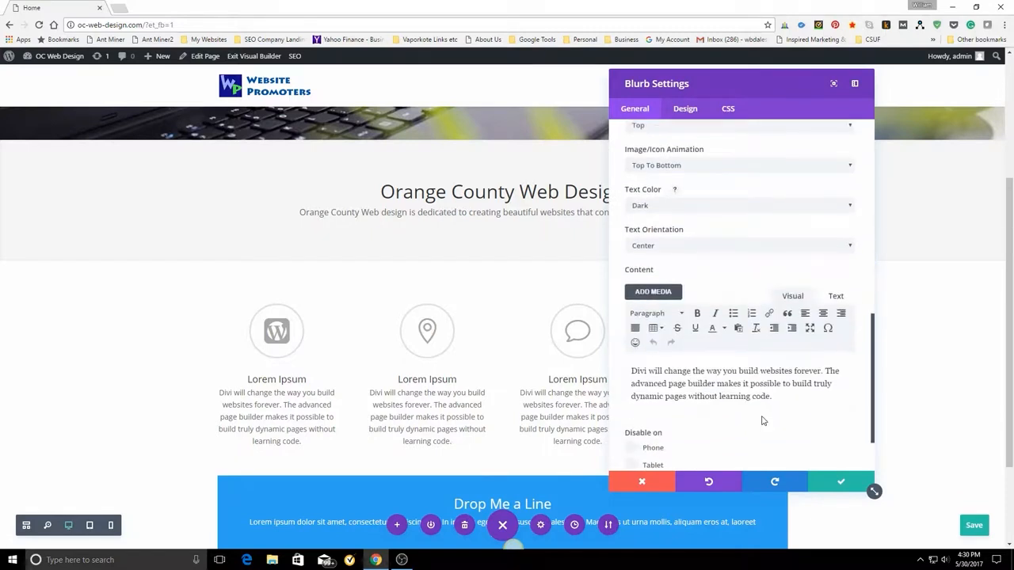
pyautogui.scroll(4, 762, 420)
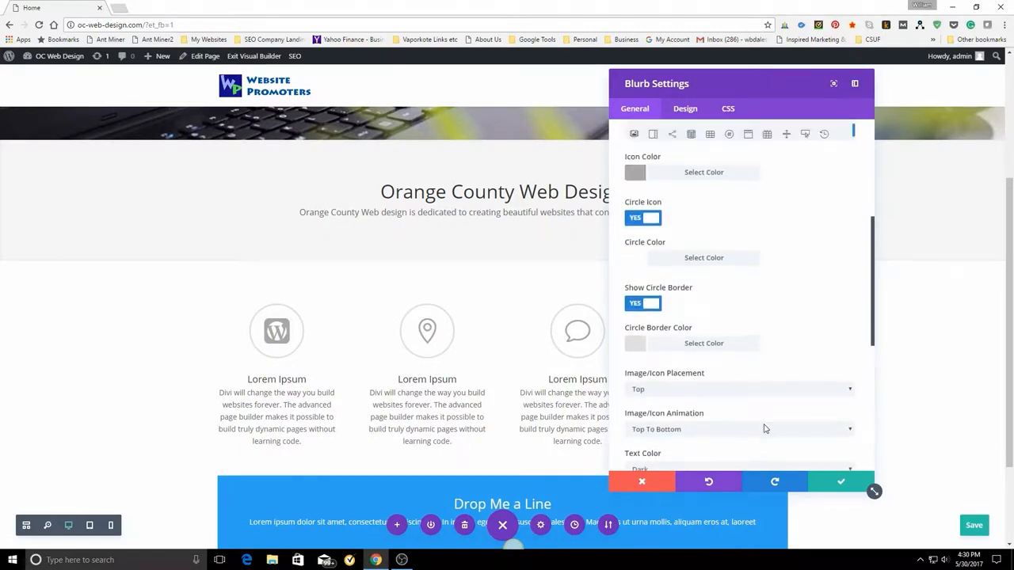
pyautogui.scroll(1, 764, 428)
pyautogui.scroll(1, 765, 429)
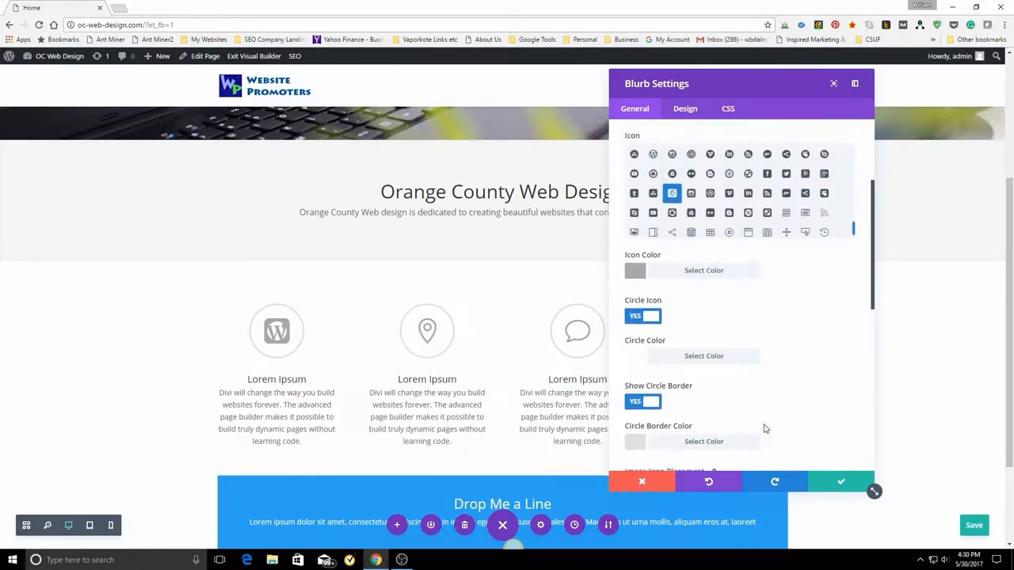
pyautogui.click(638, 363)
pyautogui.scroll(-3, 844, 373)
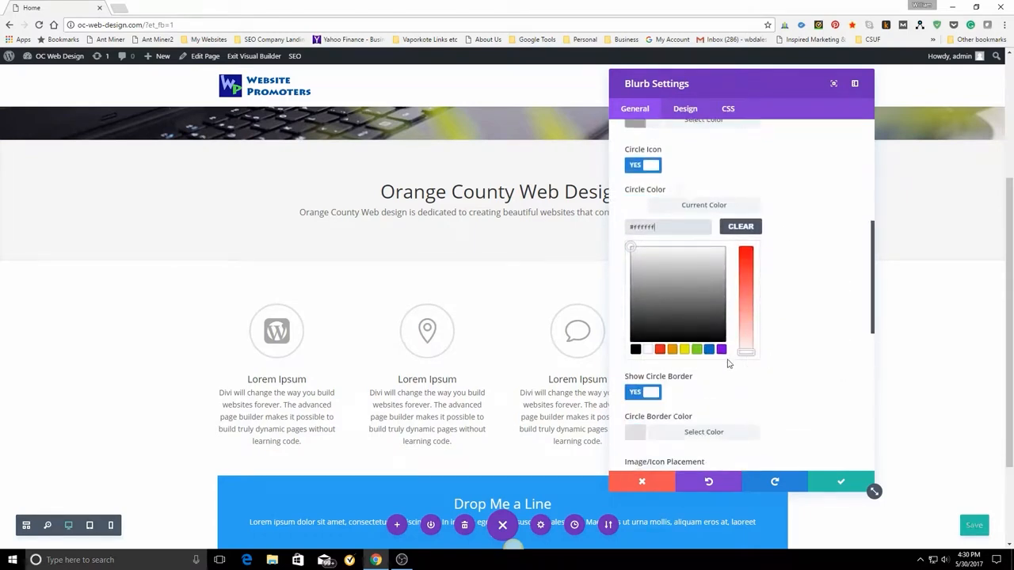
pyautogui.click(708, 349)
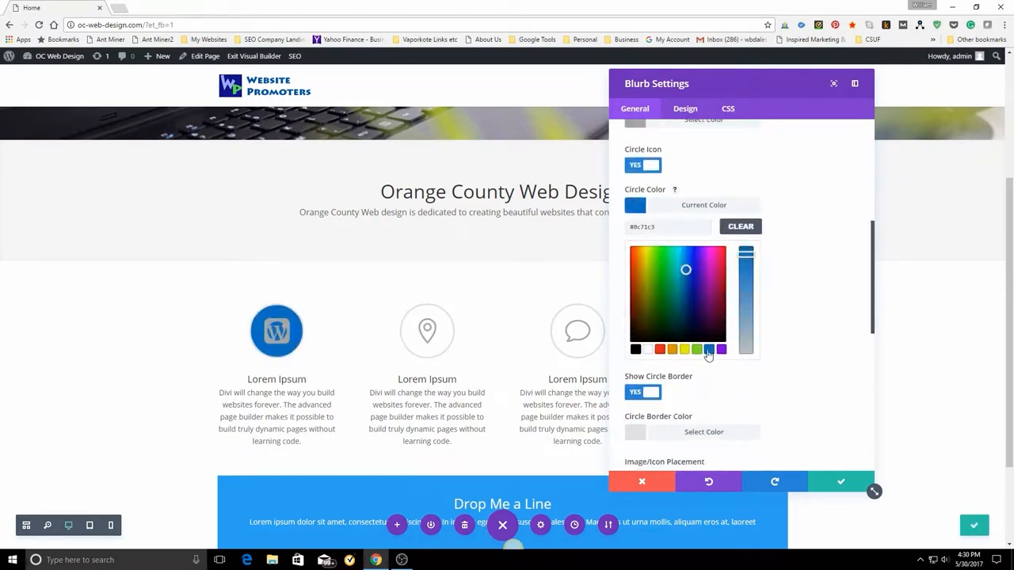
# Set the first blurb's icon color to white (#ffffff).
pyautogui.scroll(3, 788, 419)
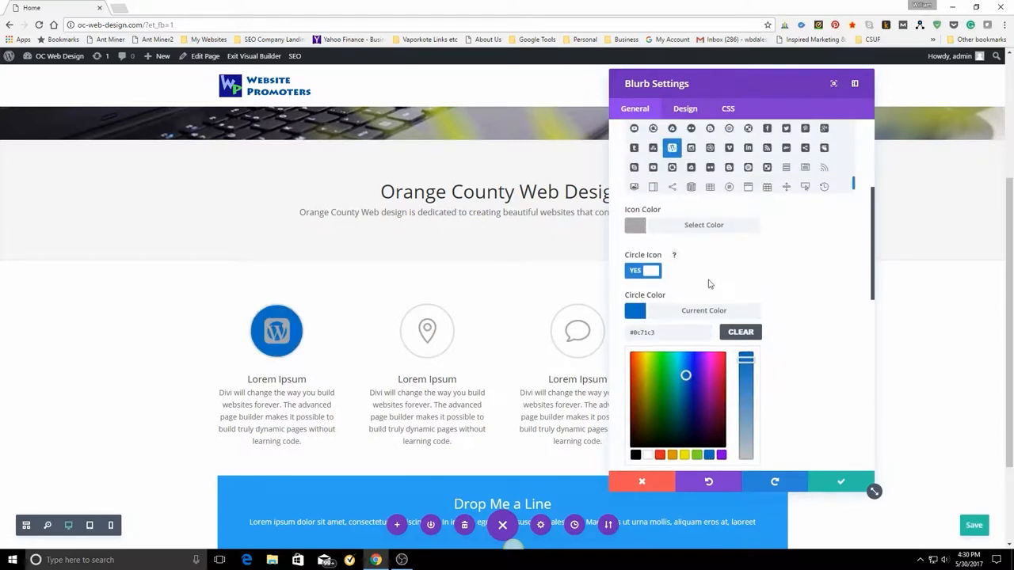
pyautogui.click(662, 228)
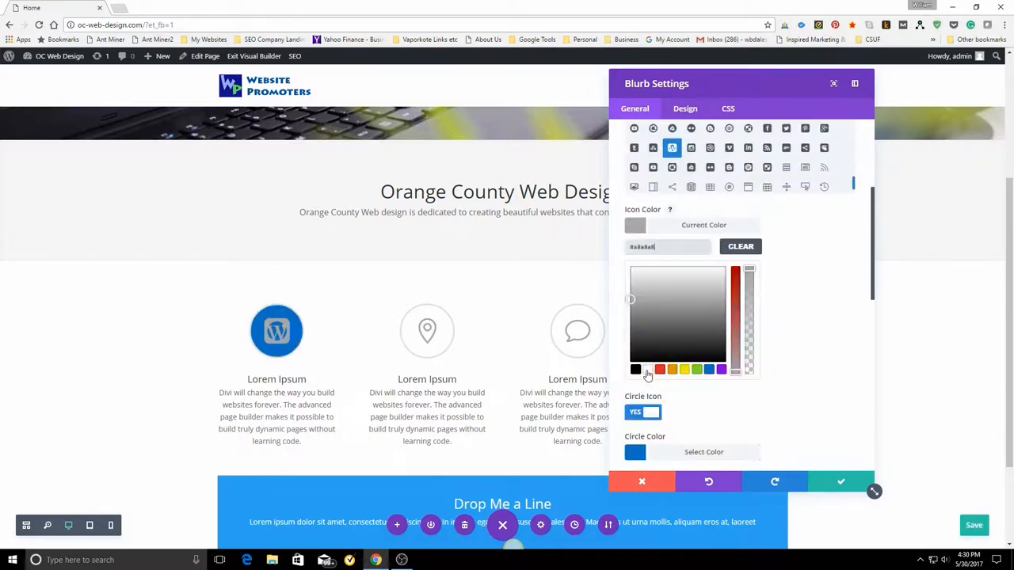
pyautogui.click(647, 370)
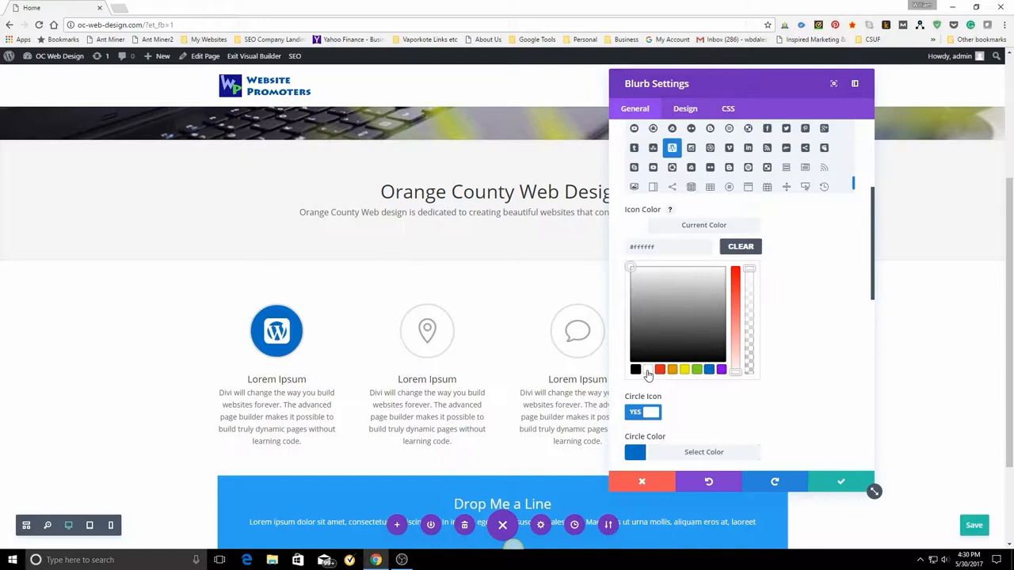
pyautogui.scroll(2, 836, 393)
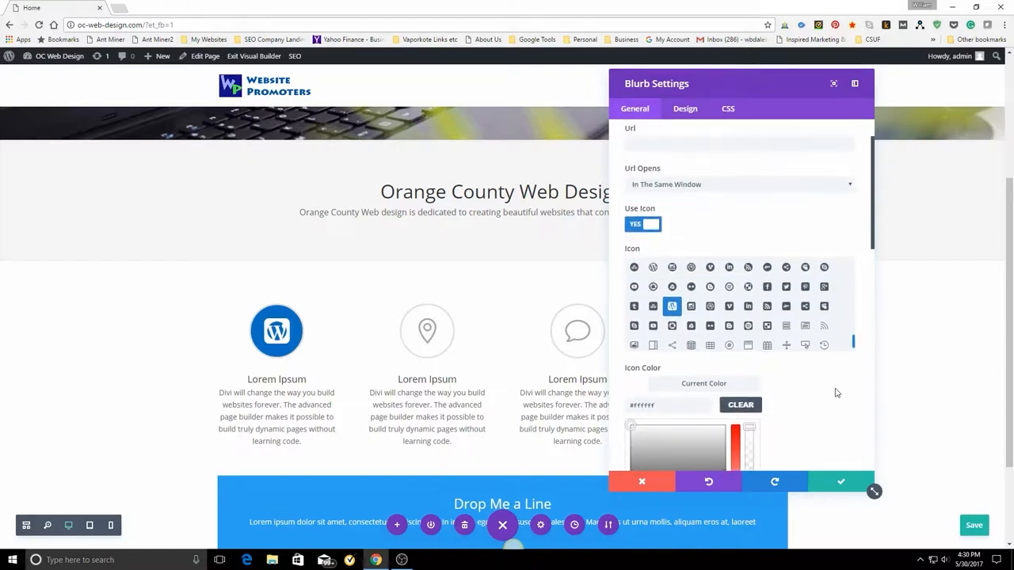
pyautogui.scroll(-8, 835, 393)
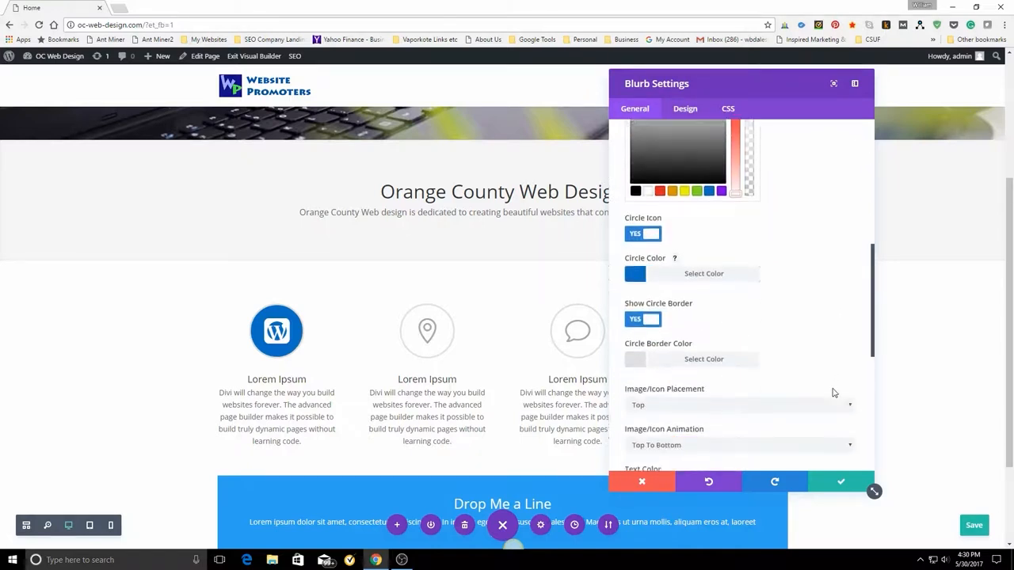
# Set the first blurb's circle border color to white (#ffffff).
pyautogui.scroll(-1, 832, 392)
pyautogui.scroll(3, 831, 392)
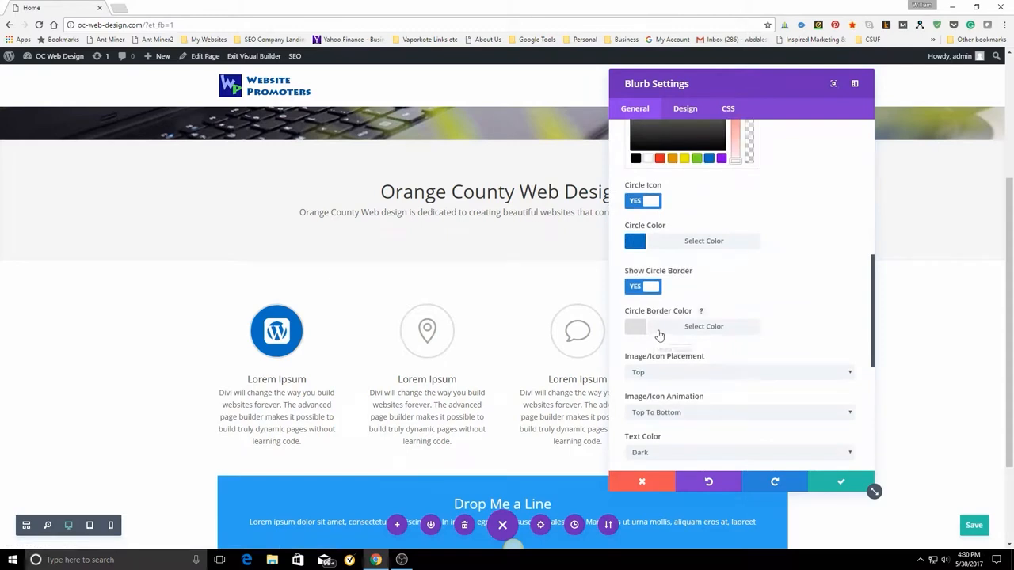
pyautogui.click(659, 333)
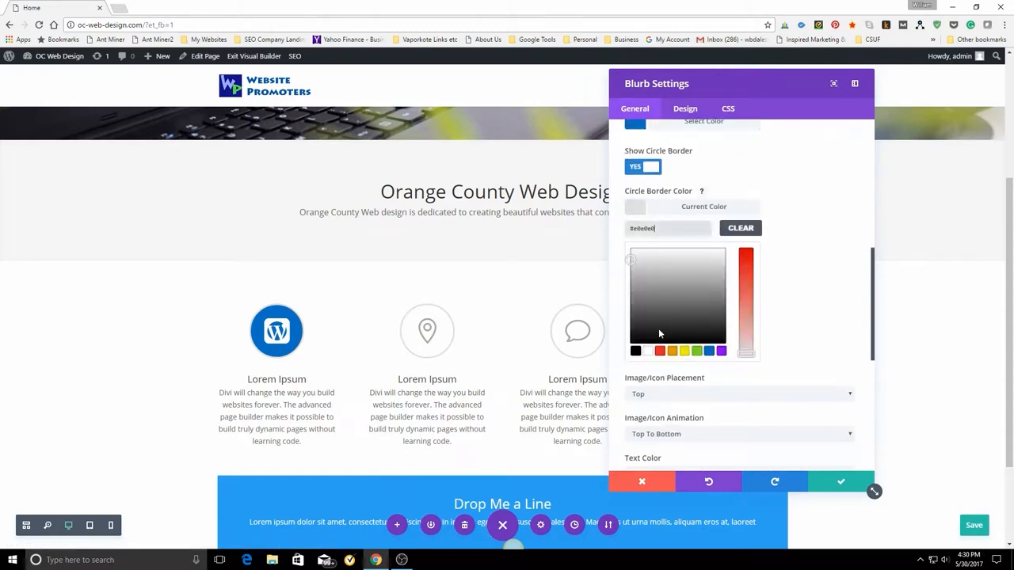
pyautogui.click(696, 351)
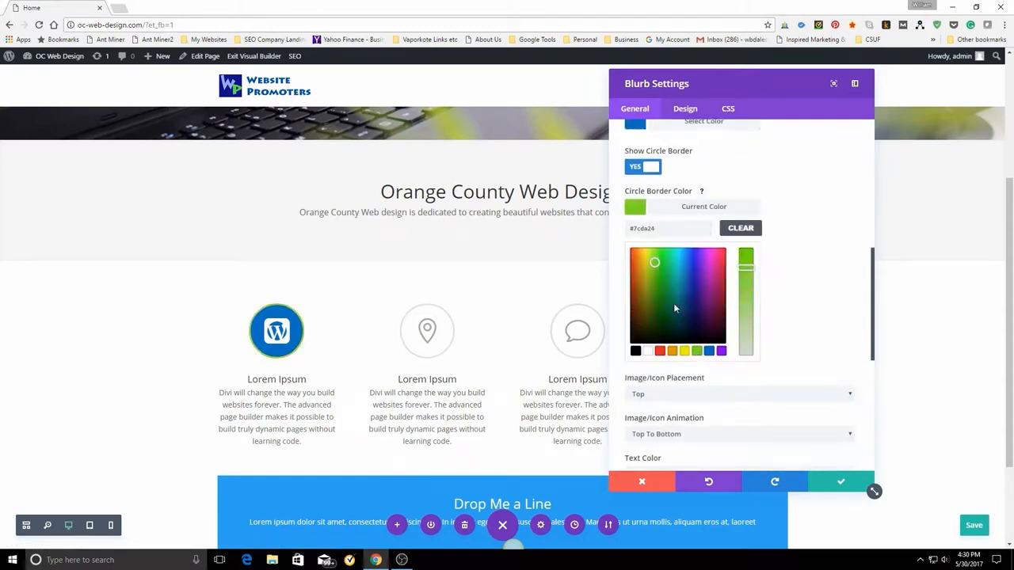
pyautogui.moveTo(747, 268); pyautogui.dragTo(746, 317)
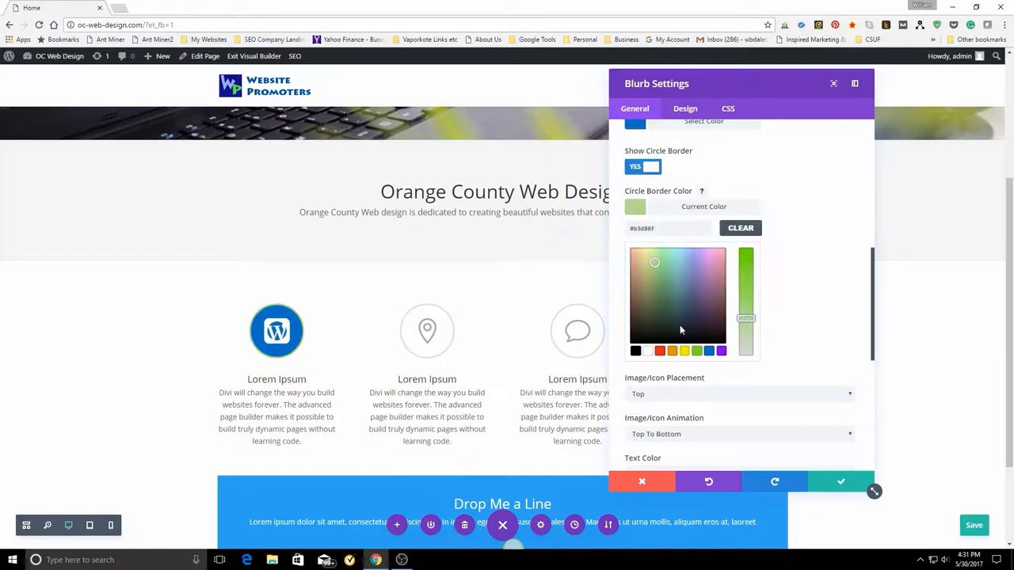
pyautogui.click(636, 351)
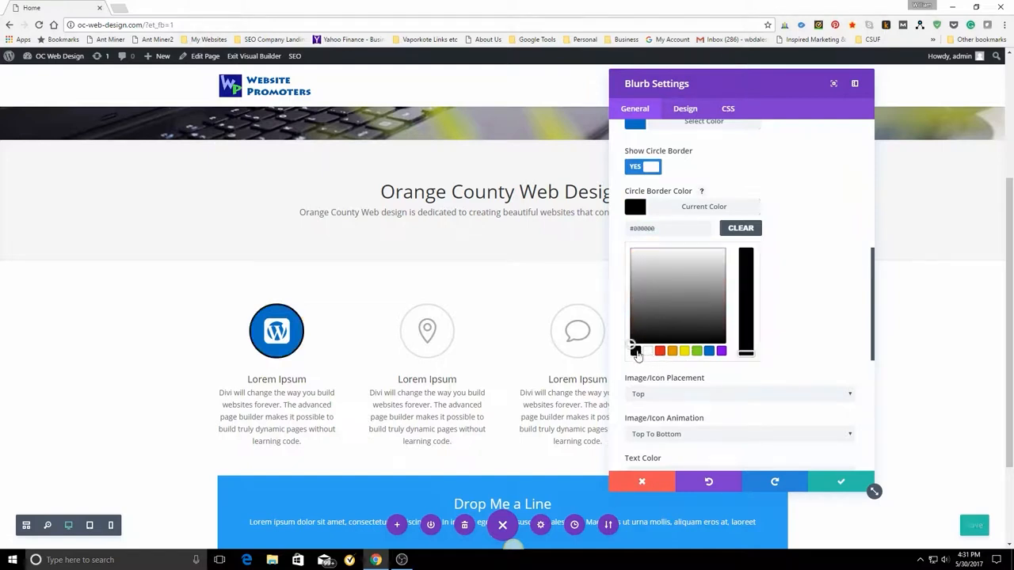
pyautogui.click(649, 352)
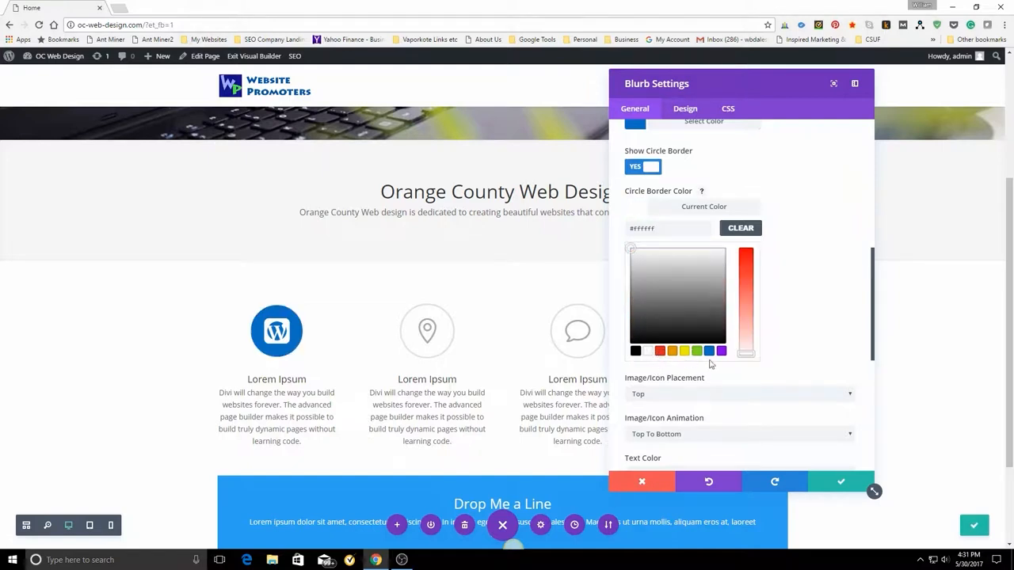
# Change the first blurb's title to "WordPress".
pyautogui.scroll(-2, 815, 333)
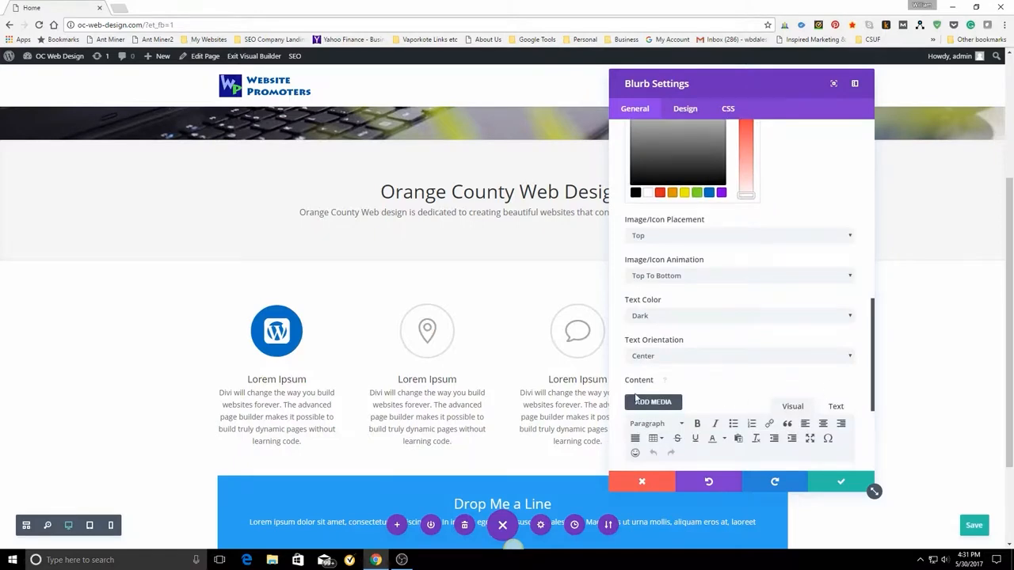
pyautogui.scroll(-2, 635, 399)
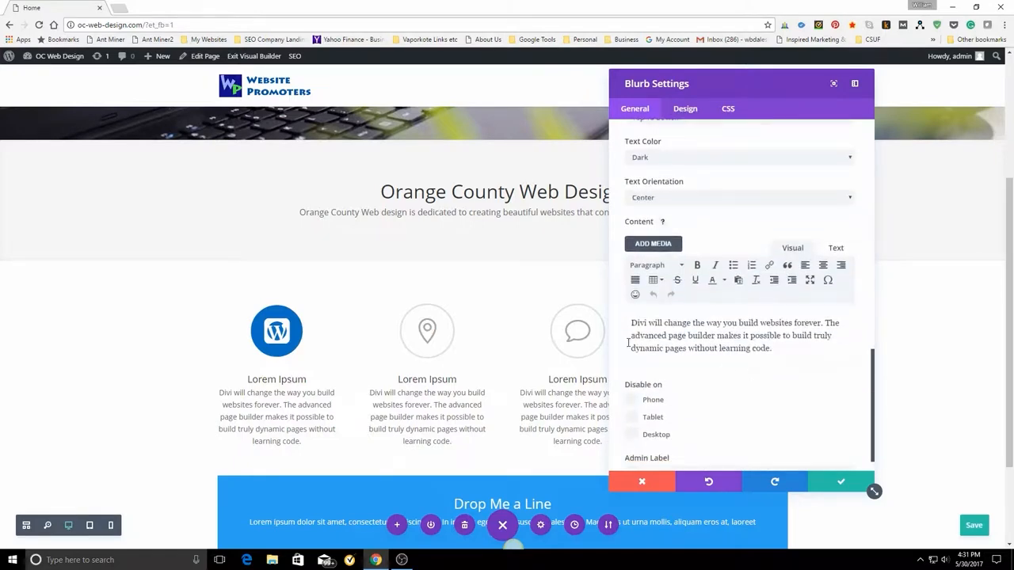
pyautogui.scroll(8, 773, 357)
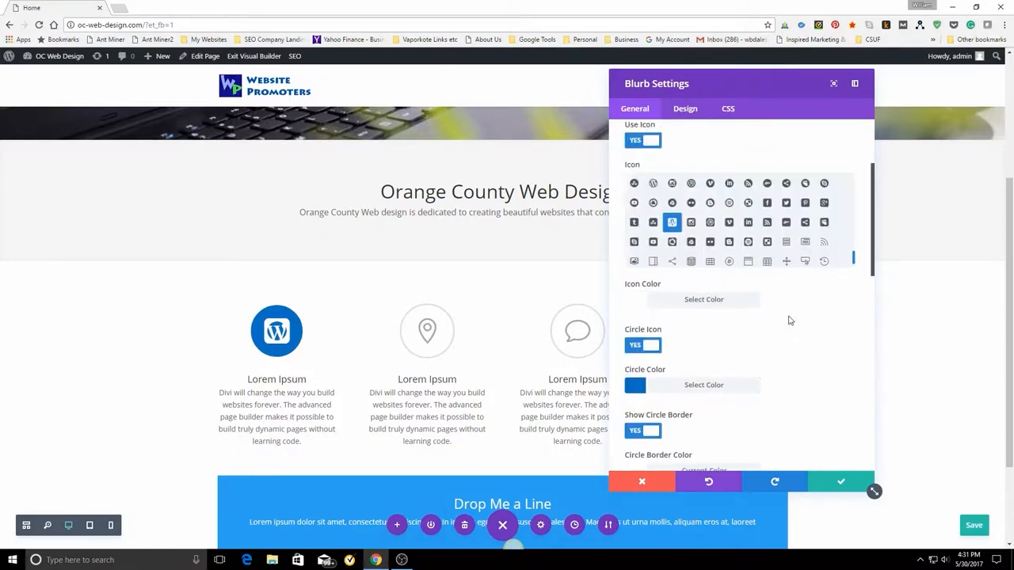
pyautogui.scroll(3, 886, 202)
pyautogui.scroll(2, 784, 183)
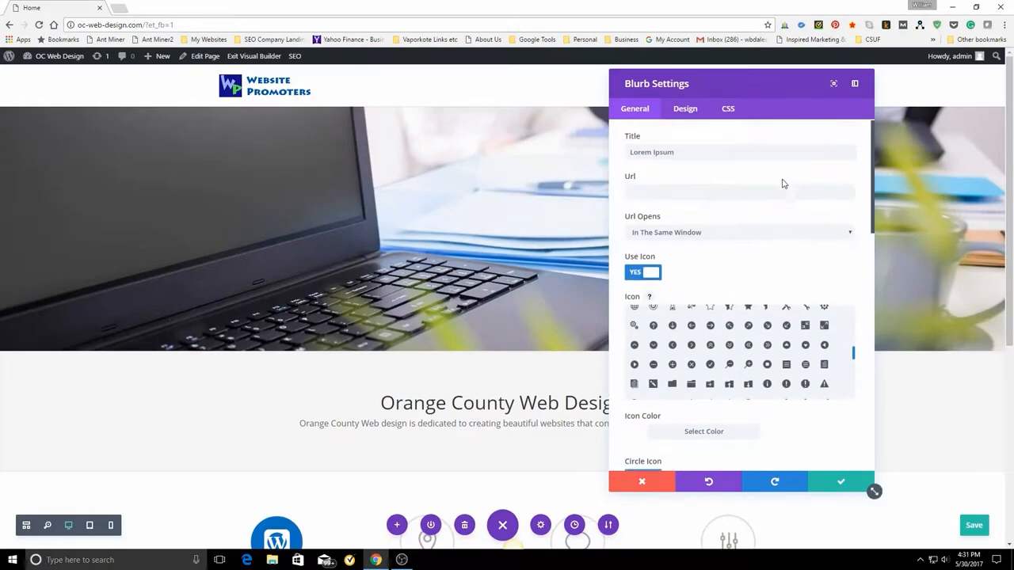
pyautogui.scroll(-3, 415, 362)
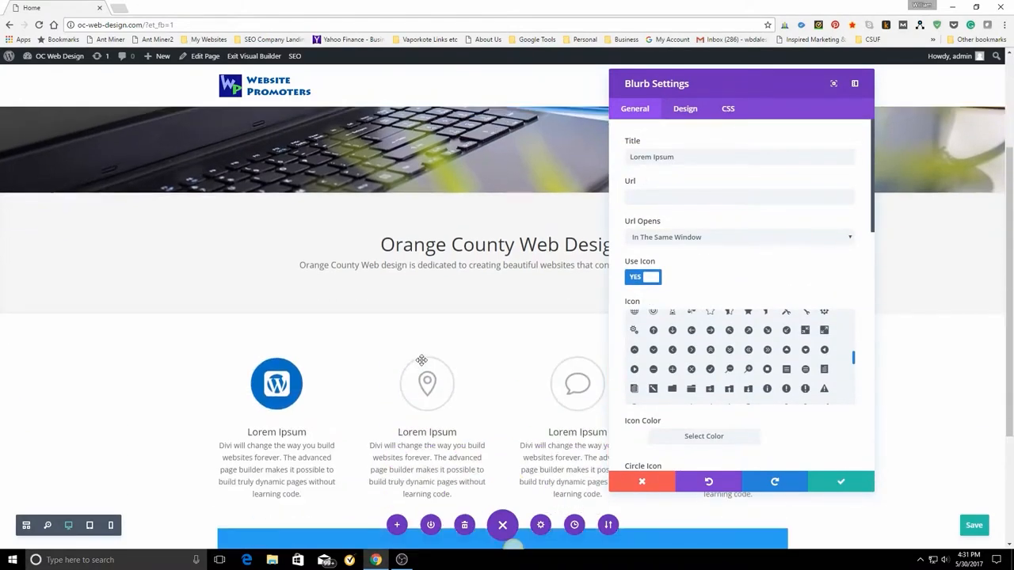
pyautogui.moveTo(631, 157); pyautogui.dragTo(712, 166)
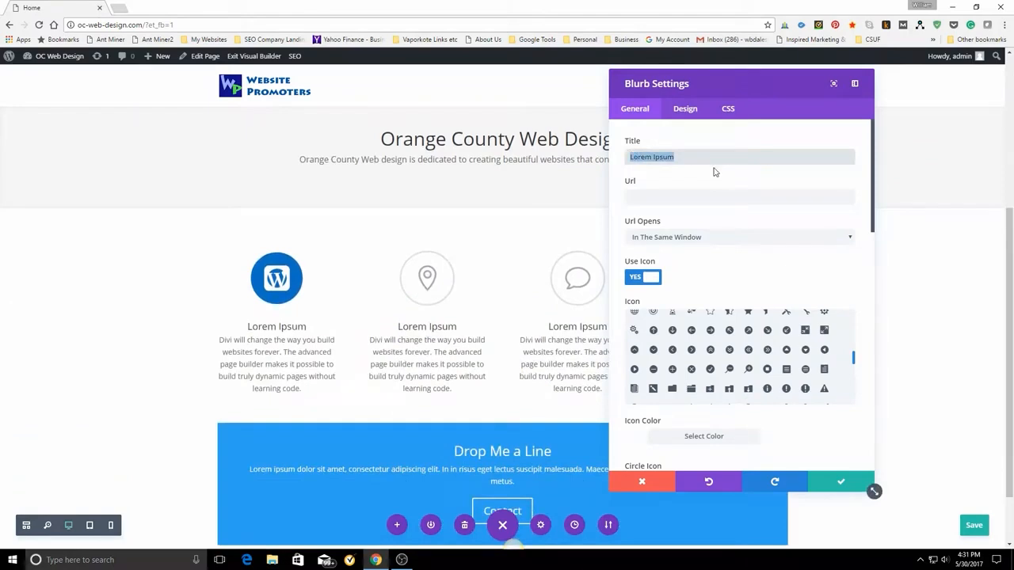
pyautogui.write('Word')
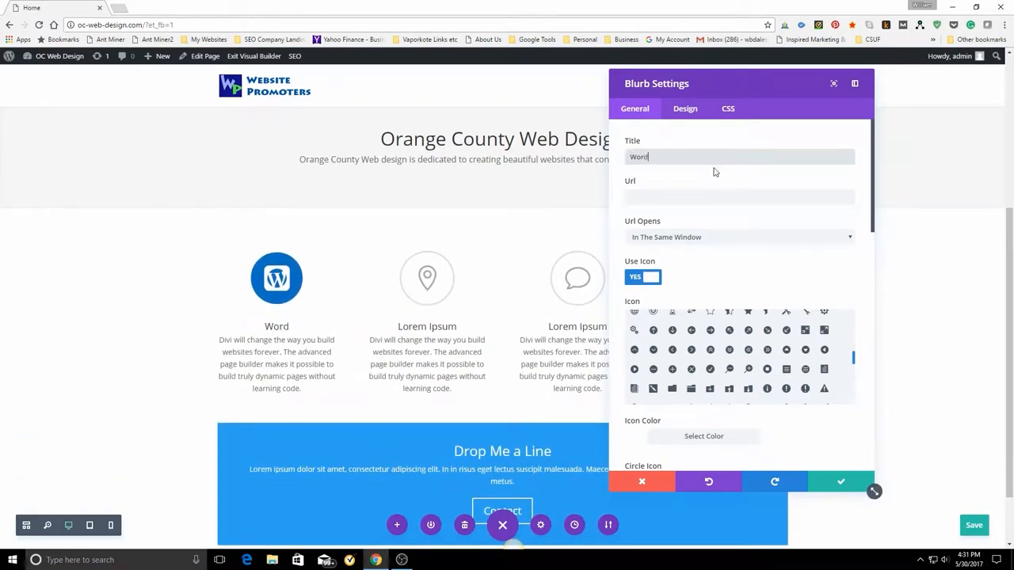
pyautogui.write('Press')
# Replace the first blurb's content text with "We are WordPress fans that love what we do, and offer fast service.".
pyautogui.scroll(-10, 723, 202)
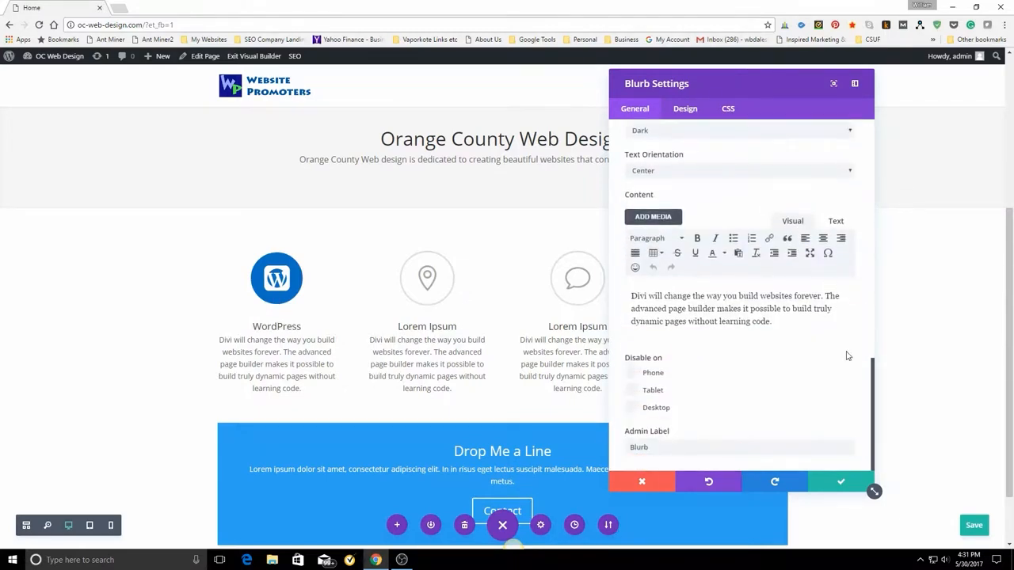
pyautogui.moveTo(631, 296); pyautogui.dragTo(821, 325)
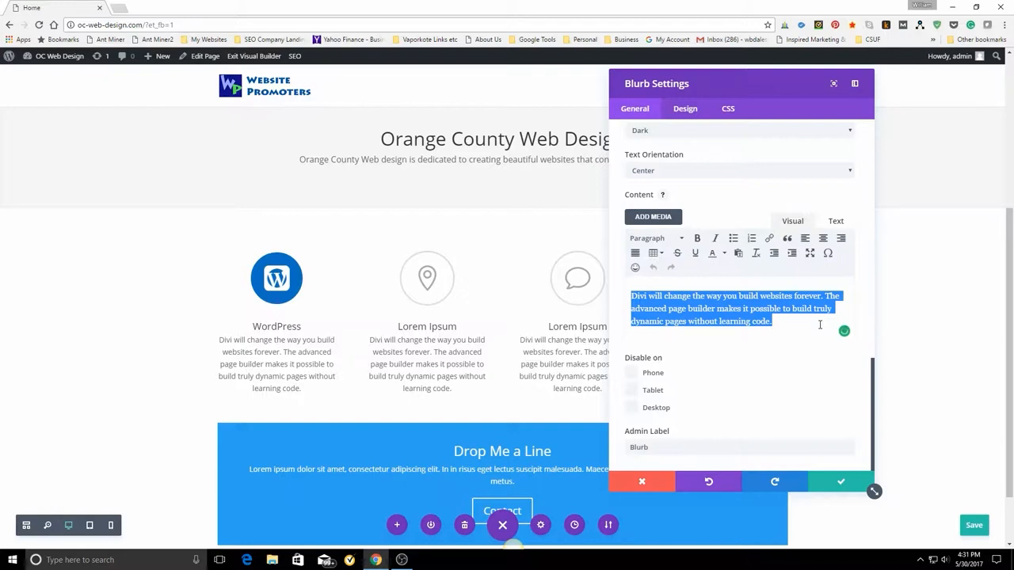
pyautogui.press('BackSpace')
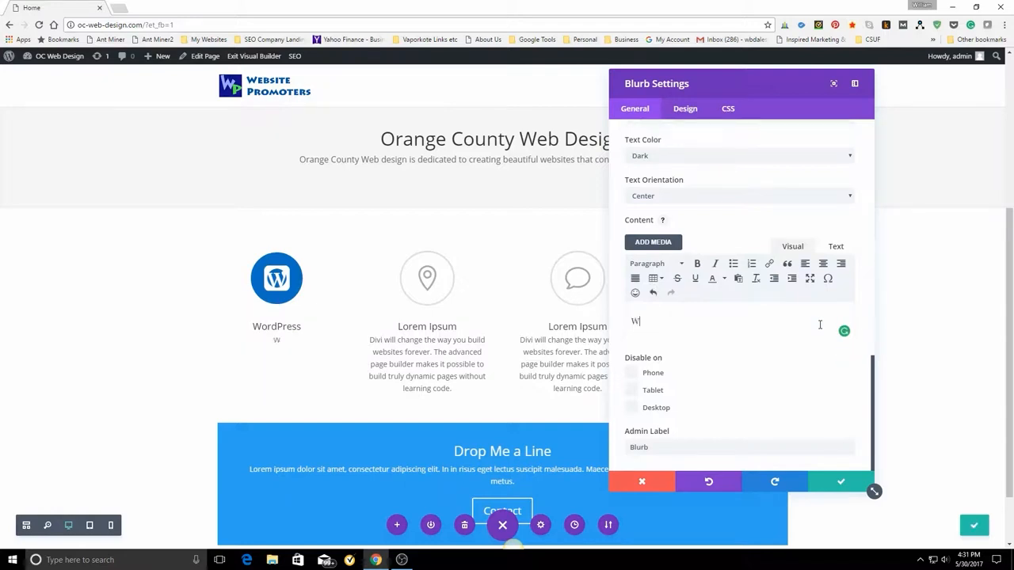
pyautogui.write('We are WordPre')
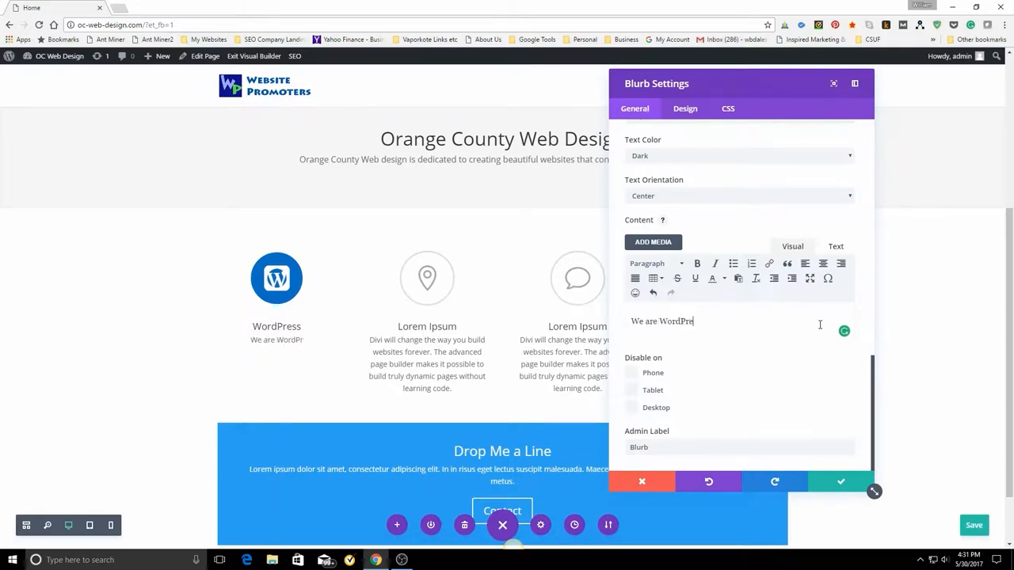
pyautogui.write('ss fans t')
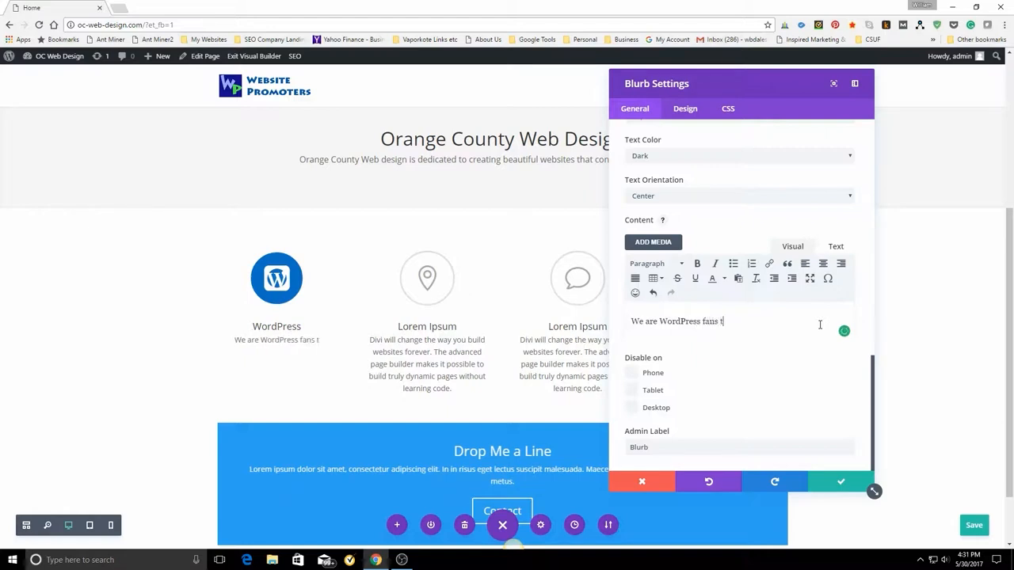
pyautogui.write('hat lo')
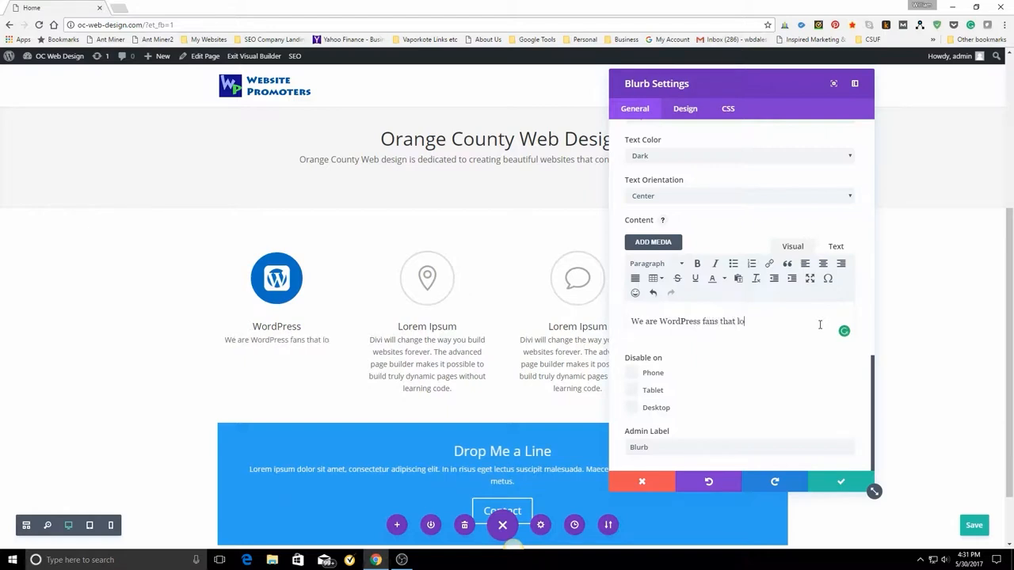
pyautogui.write('ve wha')
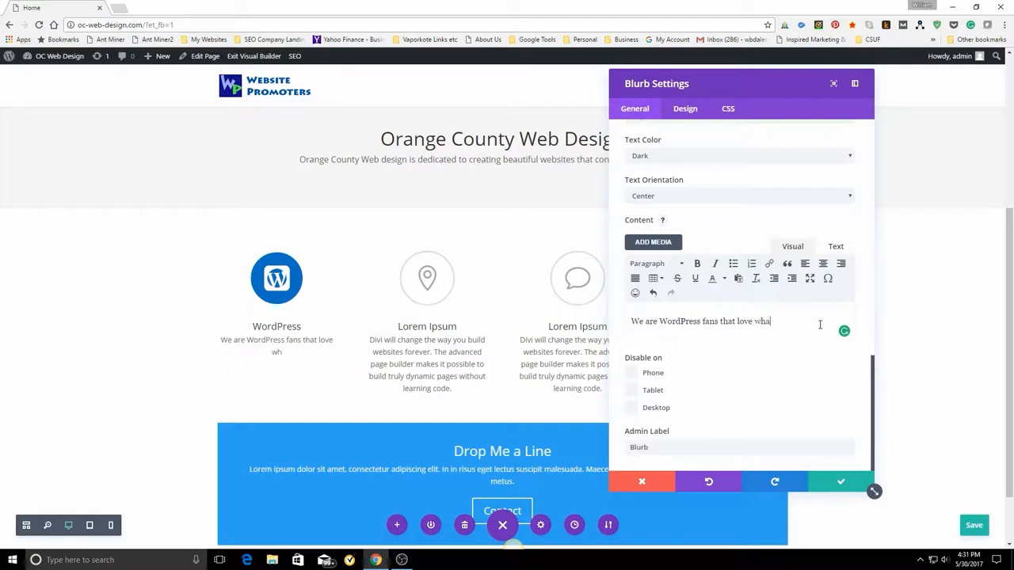
pyautogui.write('t we do')
pyautogui.write('.')
pyautogui.write(' and o')
pyautogui.write('ffer ')
pyautogui.write('fas')
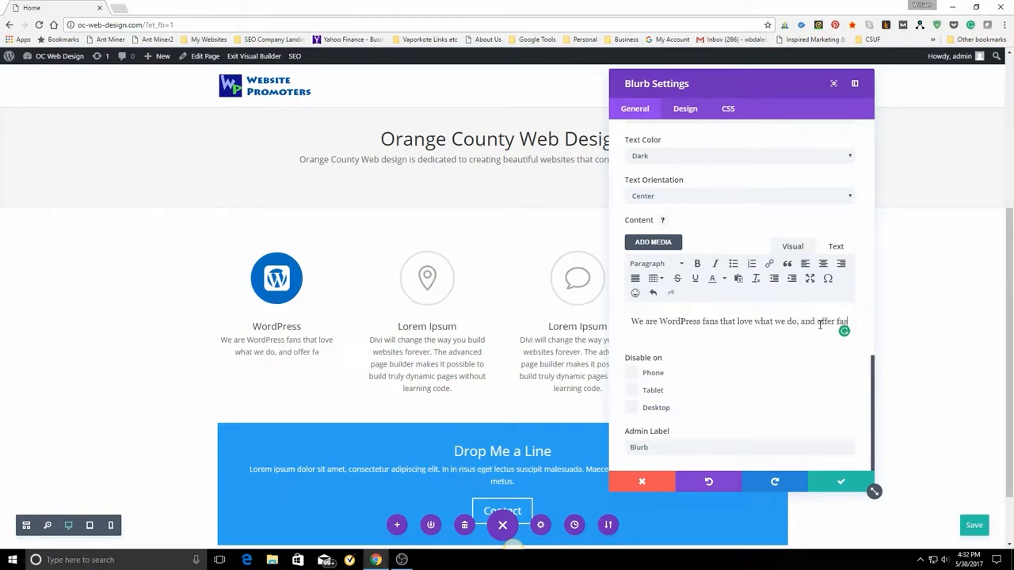
pyautogui.write('t effi')
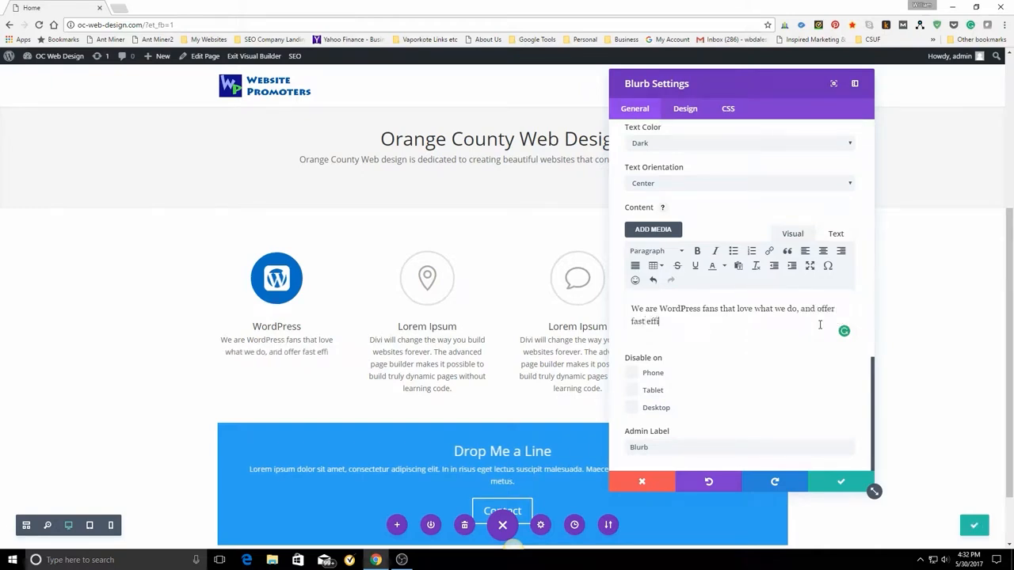
pyautogui.write('c')
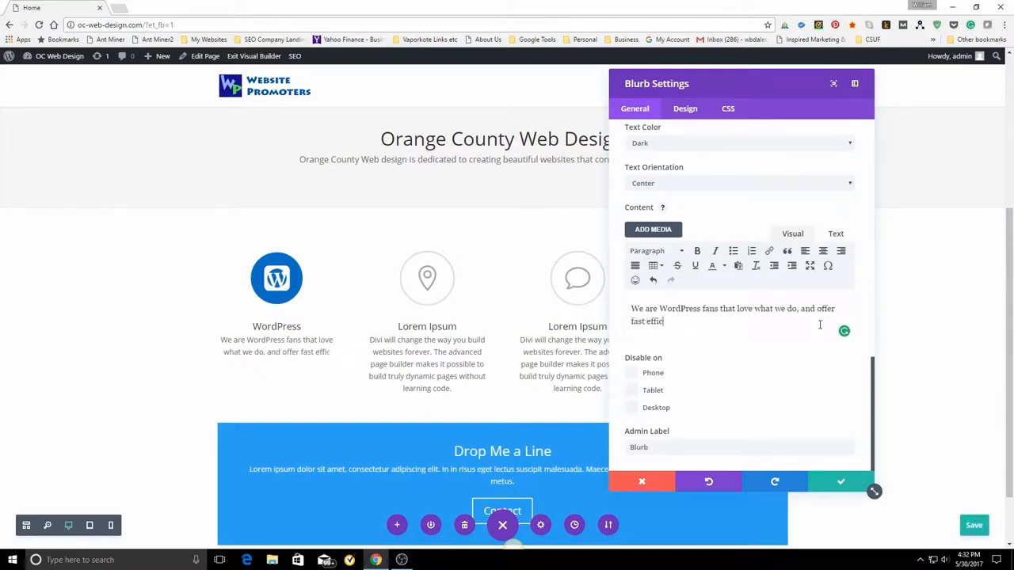
pyautogui.press('BackSpace')
pyautogui.press('BackSpace')
pyautogui.press('BackSpace')
pyautogui.press('BackSpace')
pyautogui.write('service.')
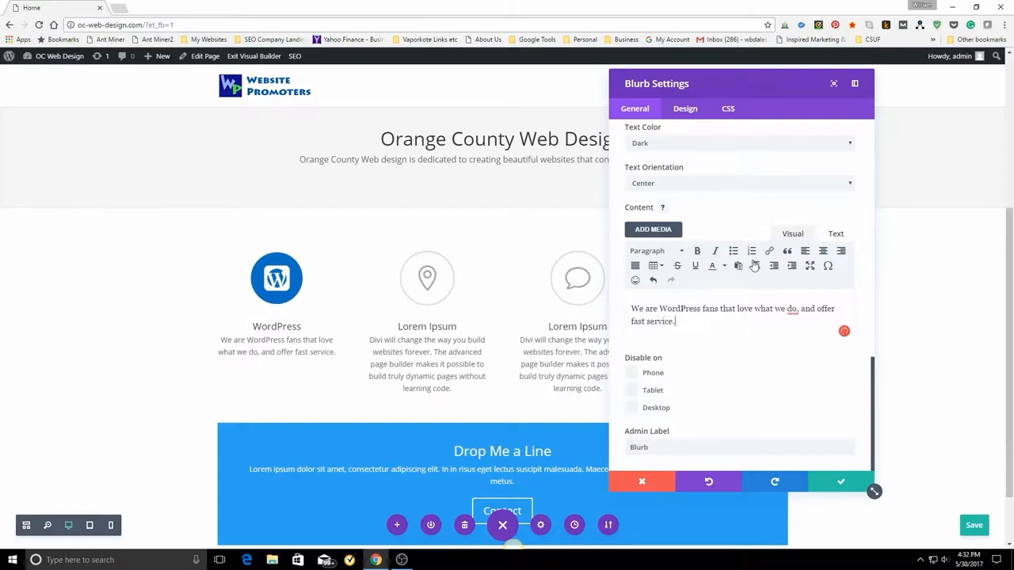
# Accept the suggestion to remove the comma after "do" in the blurb text, and save the blurb settings and the page.
pyautogui.moveTo(792, 310)
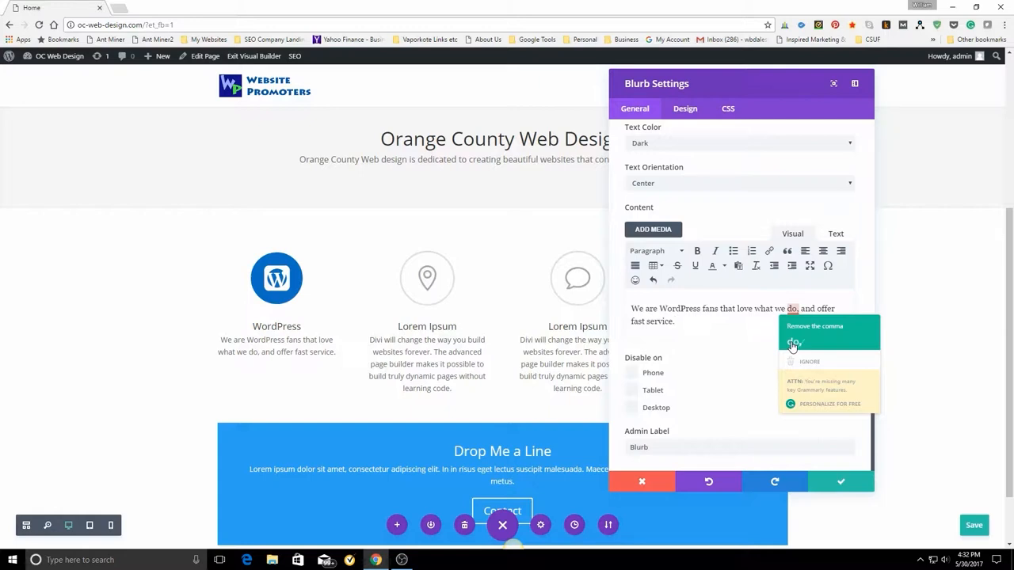
pyautogui.click(792, 343)
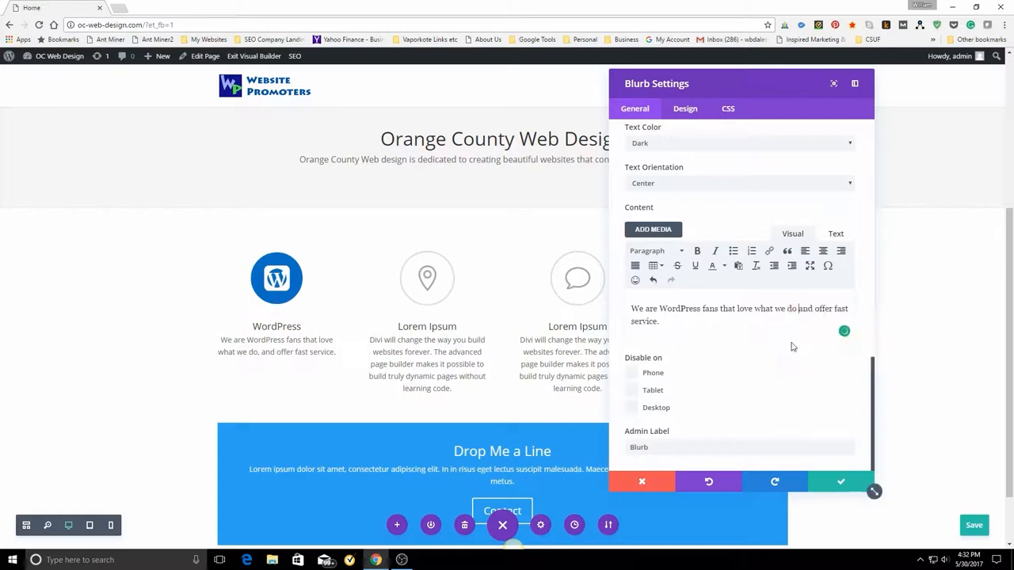
pyautogui.click(838, 483)
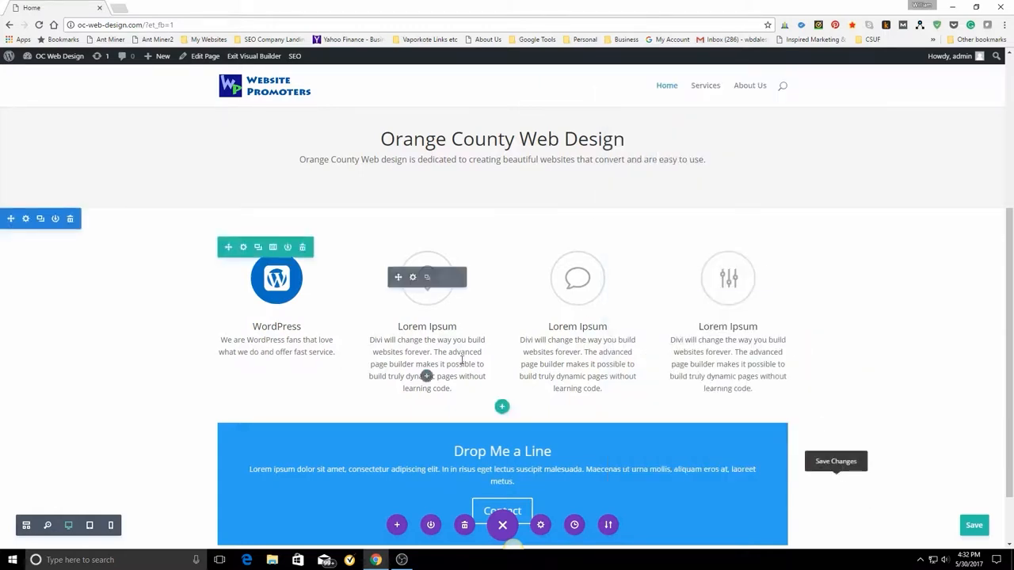
pyautogui.click(974, 525)
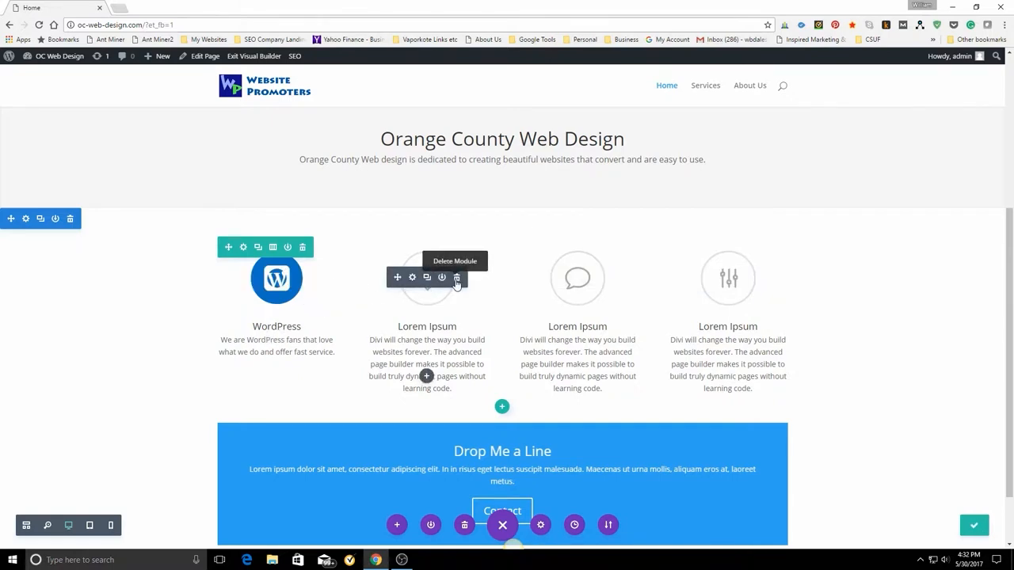
# Delete the three remaining Lorem Ipsum blurbs from the second, third and fourth columns of the row.
pyautogui.click(457, 278)
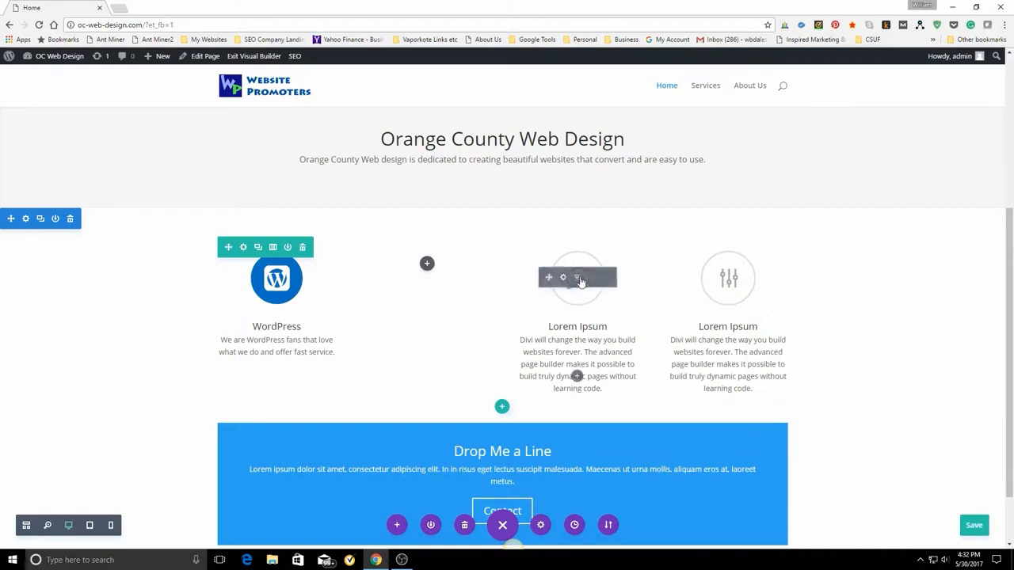
pyautogui.click(607, 279)
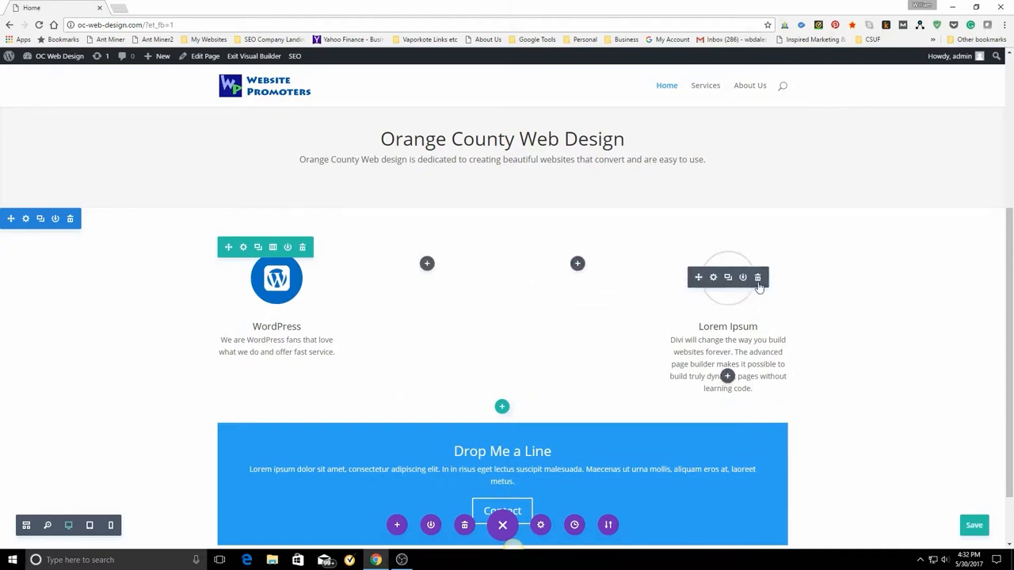
pyautogui.click(757, 278)
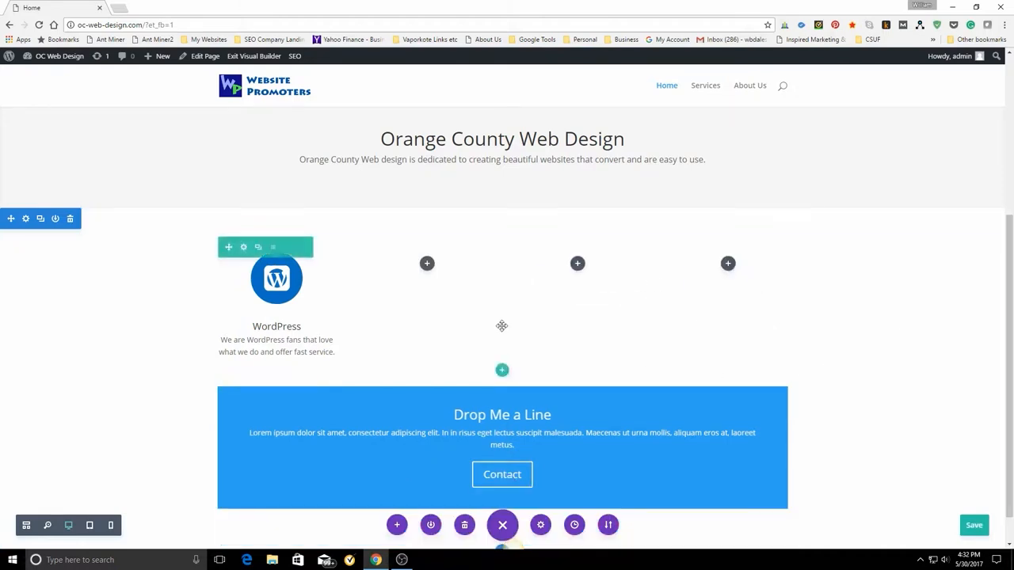
# Duplicate the WordPress blurb and move the copy into the empty second column.
pyautogui.click(272, 247)
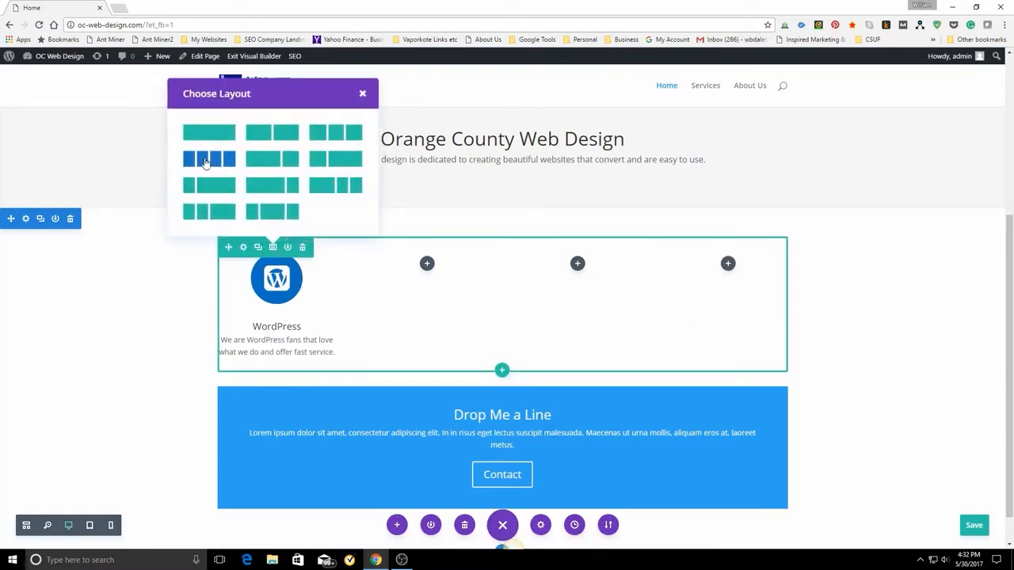
pyautogui.click(361, 95)
pyautogui.moveTo(275, 275)
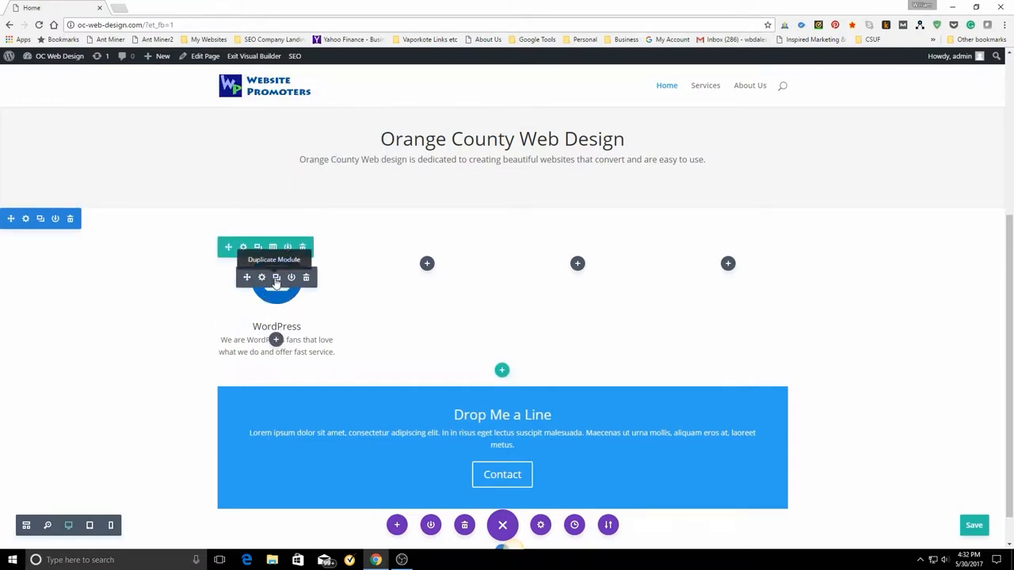
pyautogui.click(276, 281)
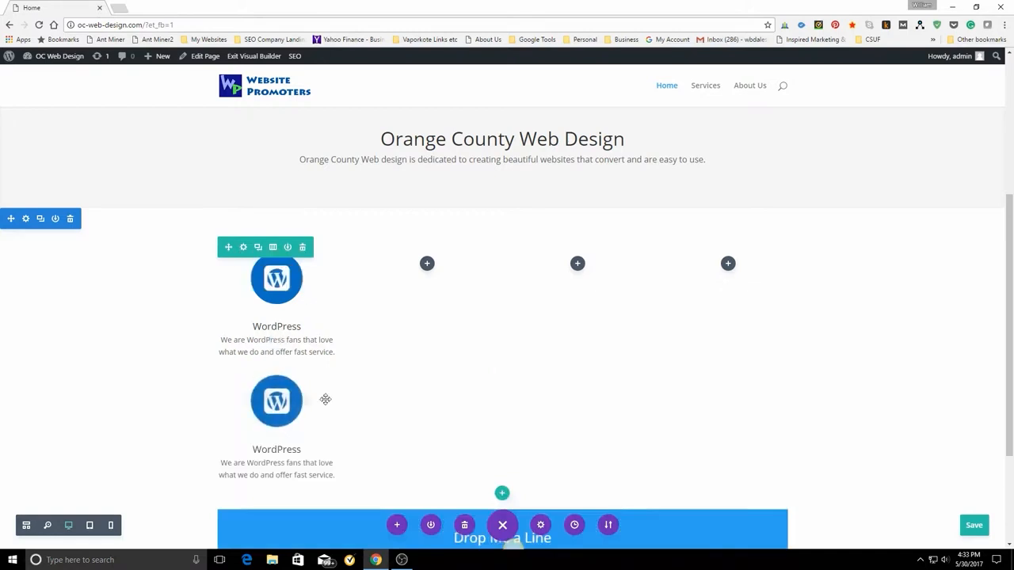
pyautogui.moveTo(282, 433); pyautogui.dragTo(430, 298)
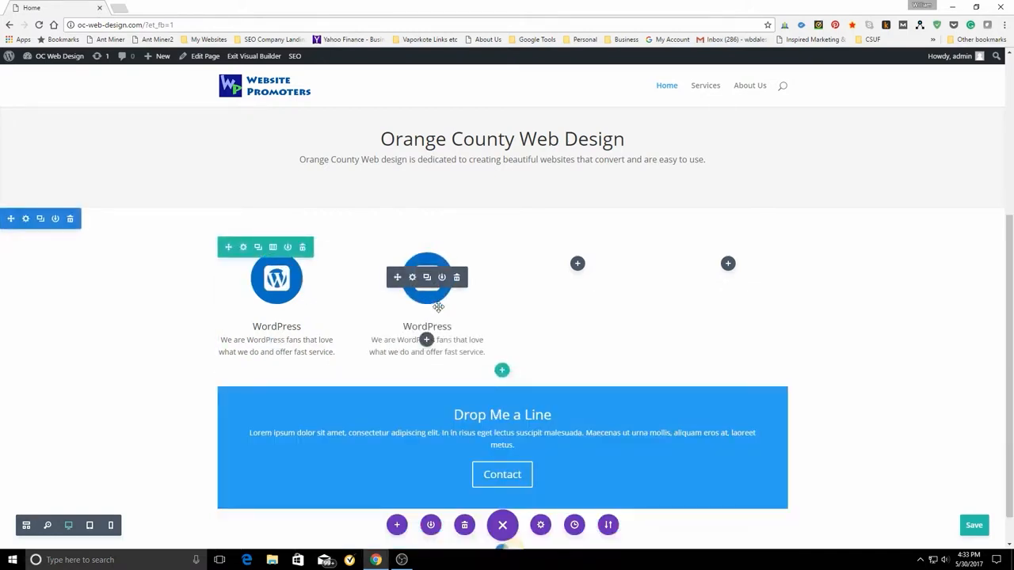
# Duplicate the WordPress blurb twice, placing one copy in the empty third column and the other in the fourth.
pyautogui.click(426, 279)
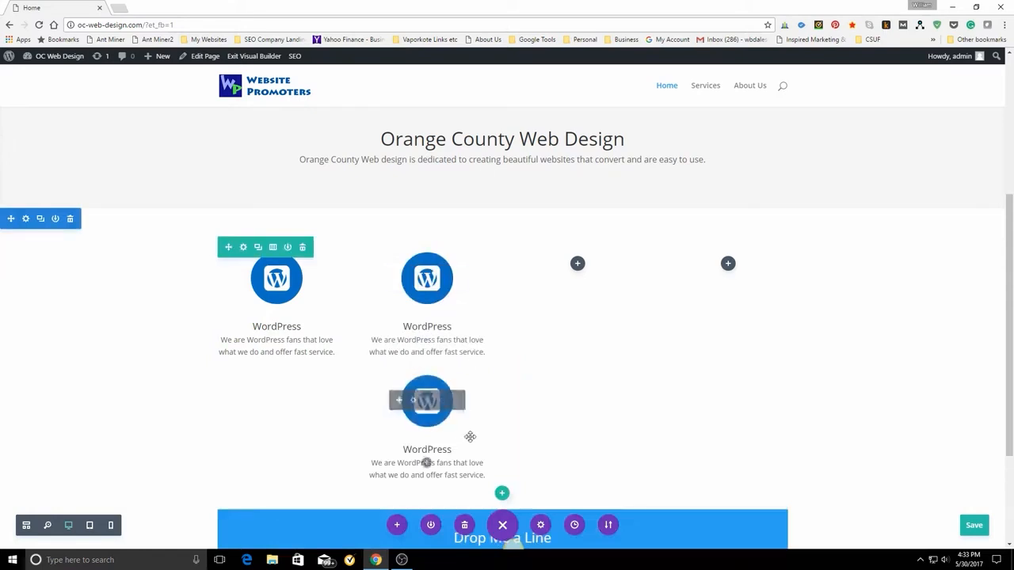
pyautogui.moveTo(528, 367); pyautogui.dragTo(589, 301)
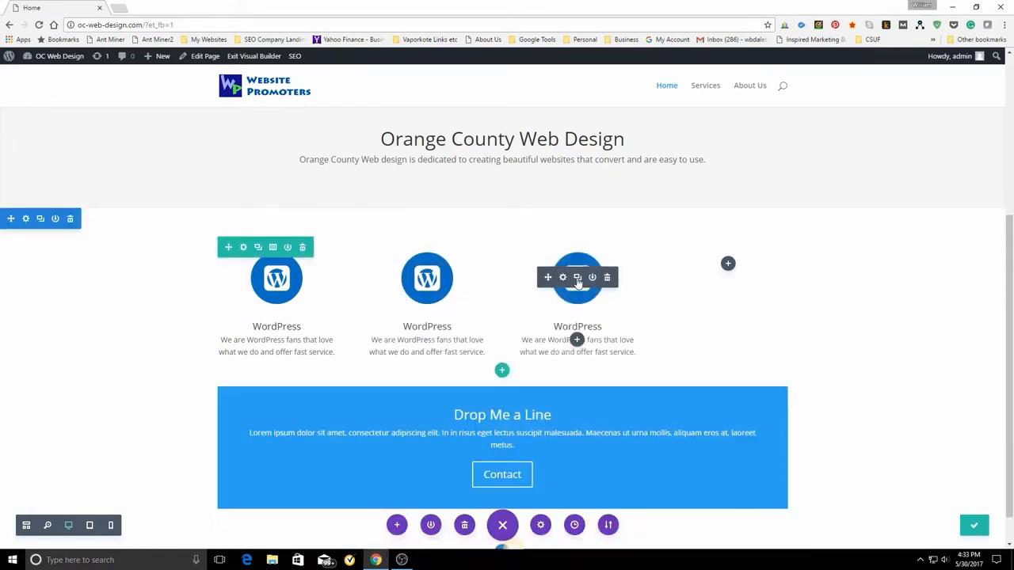
pyautogui.click(577, 278)
pyautogui.moveTo(572, 438); pyautogui.dragTo(740, 296)
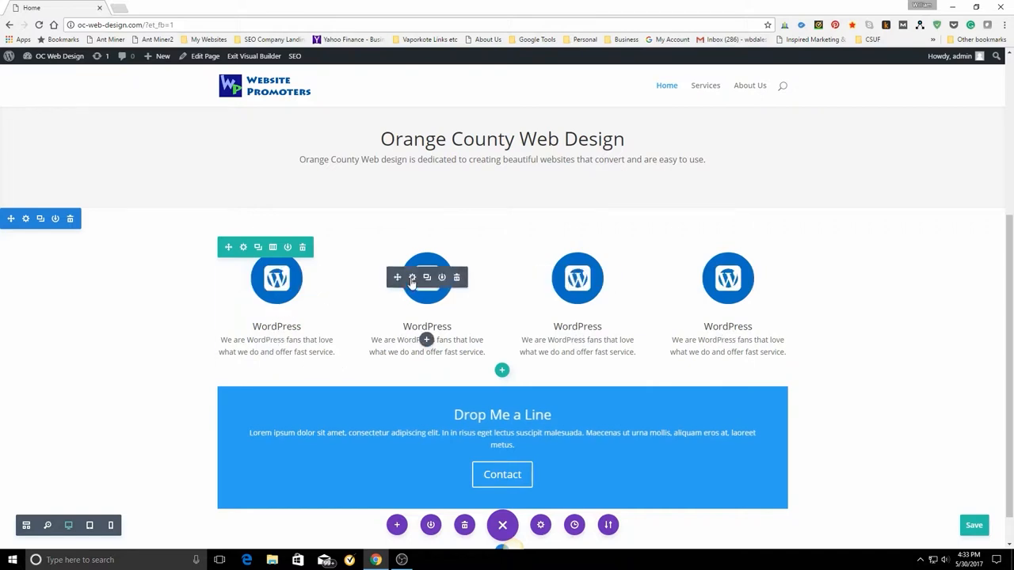
# Change the second column's blurb title to "SEO" and its icon to the solid gear.
pyautogui.click(412, 279)
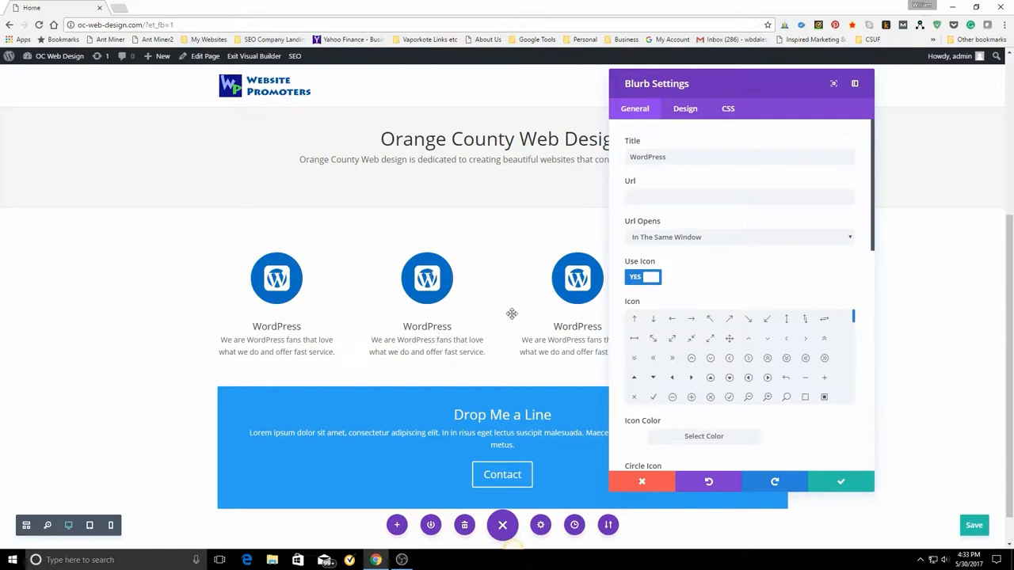
pyautogui.moveTo(630, 159); pyautogui.dragTo(704, 159)
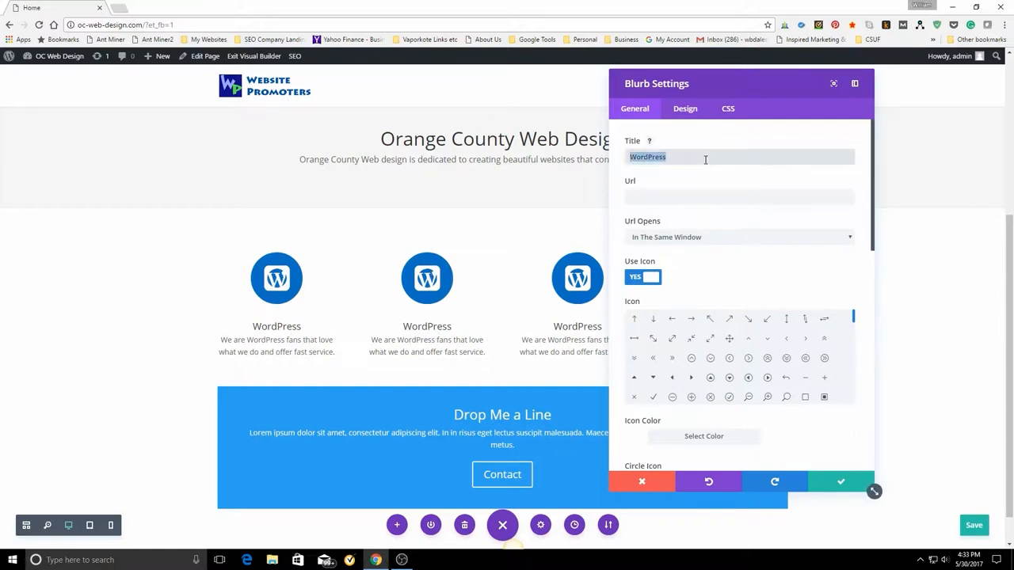
pyautogui.write('SEO')
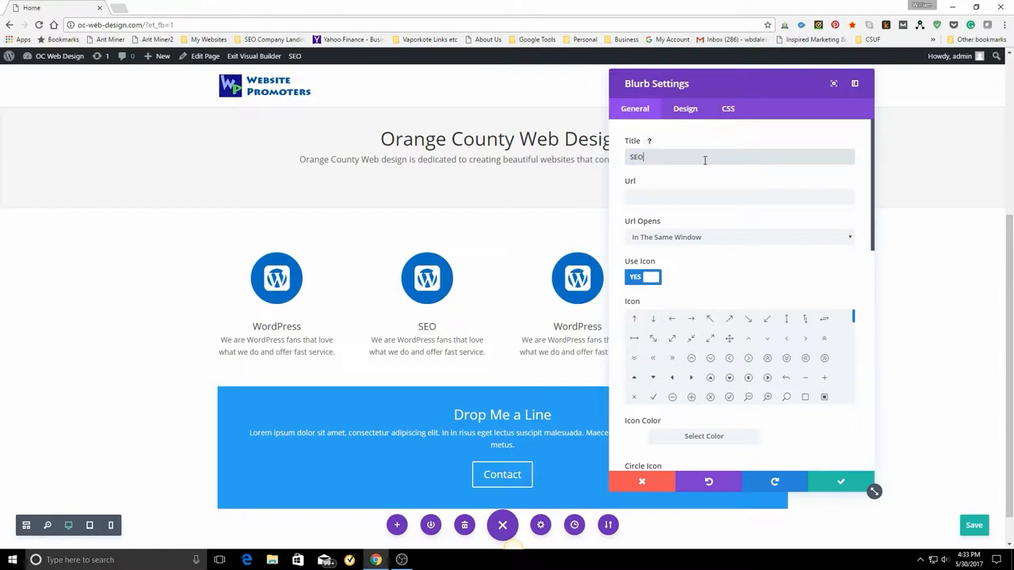
pyautogui.scroll(-5, 751, 361)
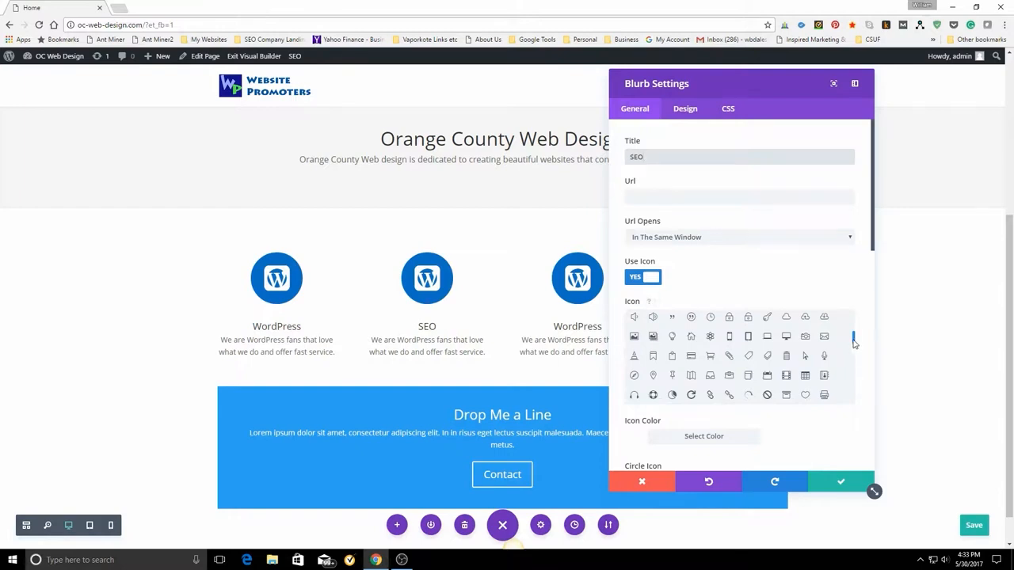
pyautogui.moveTo(853, 342)
pyautogui.mouseDown()
pyautogui.moveTo(853, 322)
pyautogui.moveTo(858, 356)
pyautogui.mouseUp()
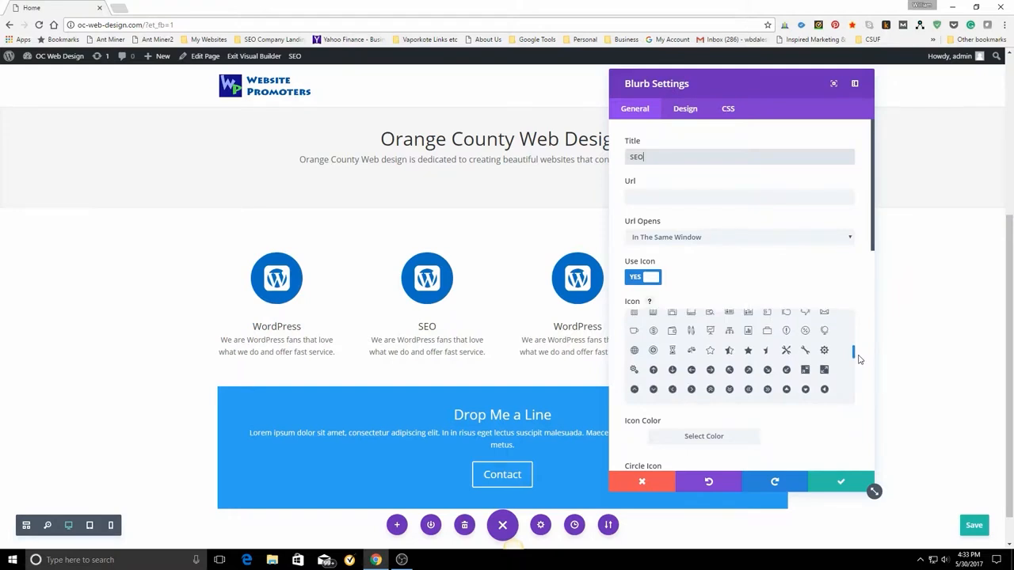
pyautogui.scroll(1, 858, 356)
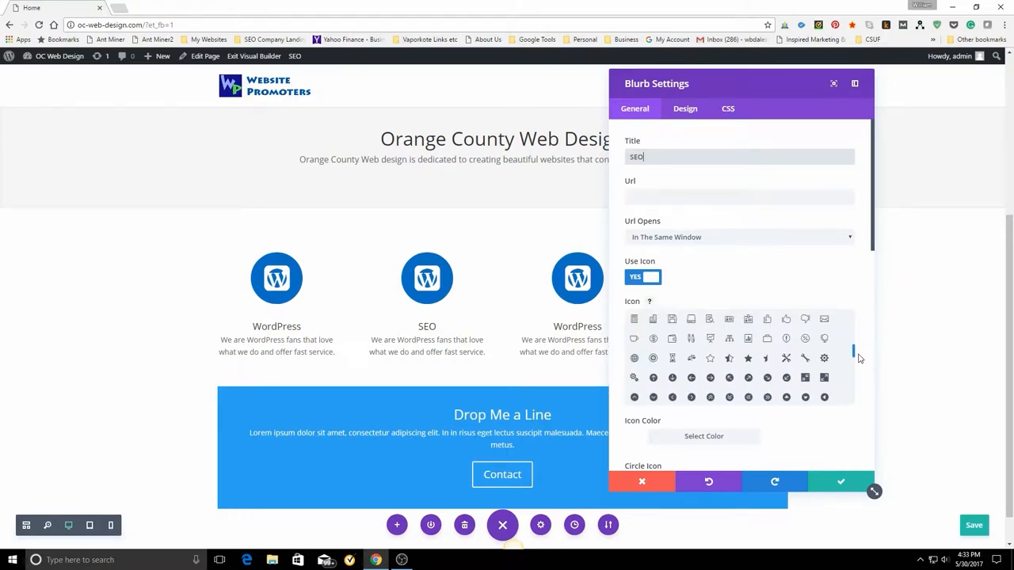
pyautogui.click(826, 366)
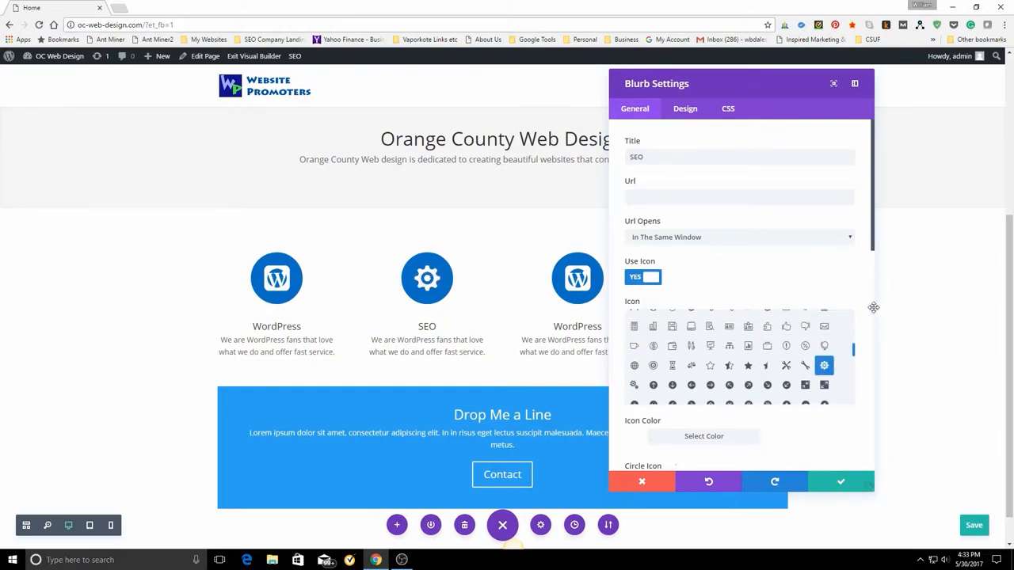
# Replace the SEO blurb's content with "We are students of SEO, and enjoy getting our clients to the top." and save the blurb settings.
pyautogui.scroll(-3, 812, 372)
pyautogui.scroll(-10, 810, 378)
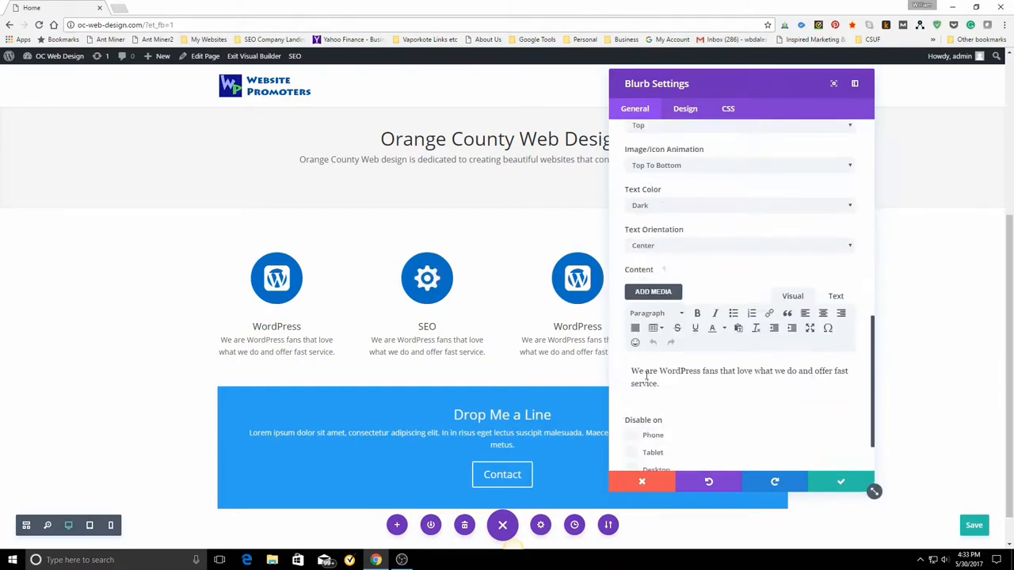
pyautogui.moveTo(629, 370); pyautogui.dragTo(699, 385)
pyautogui.press('BackSpace')
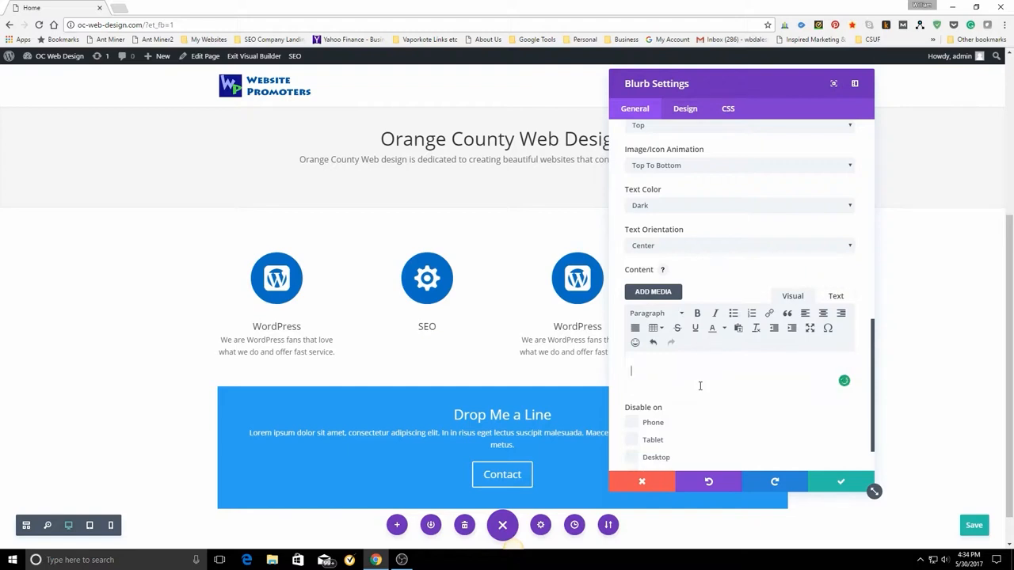
pyautogui.write('We are stude')
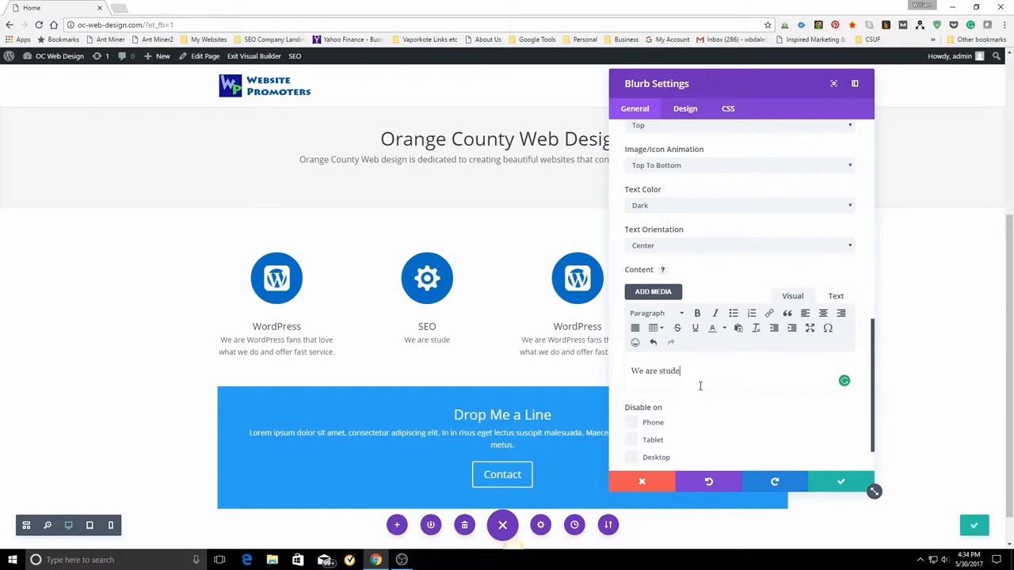
pyautogui.write('nts of SEO, and e')
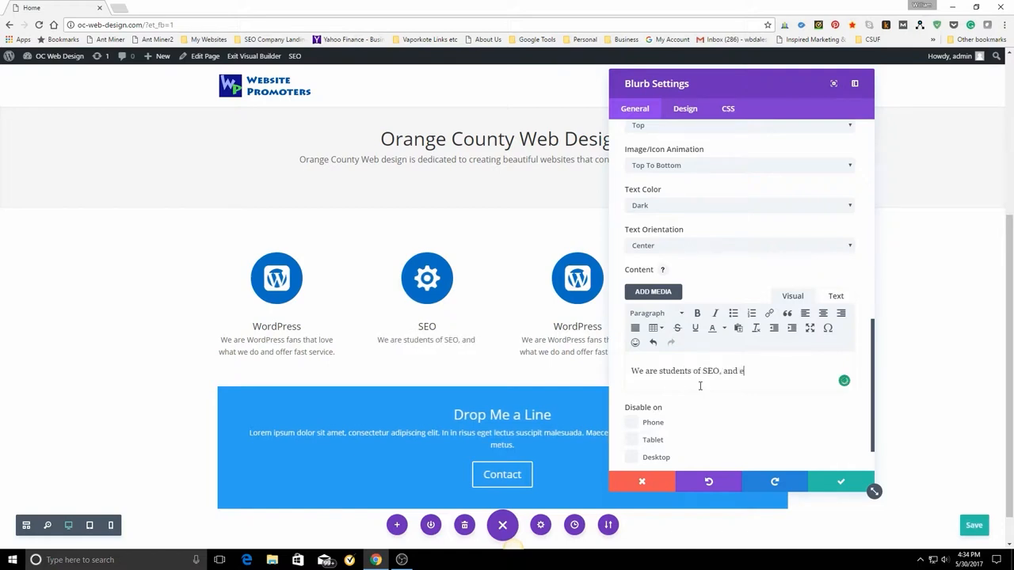
pyautogui.write('njoy')
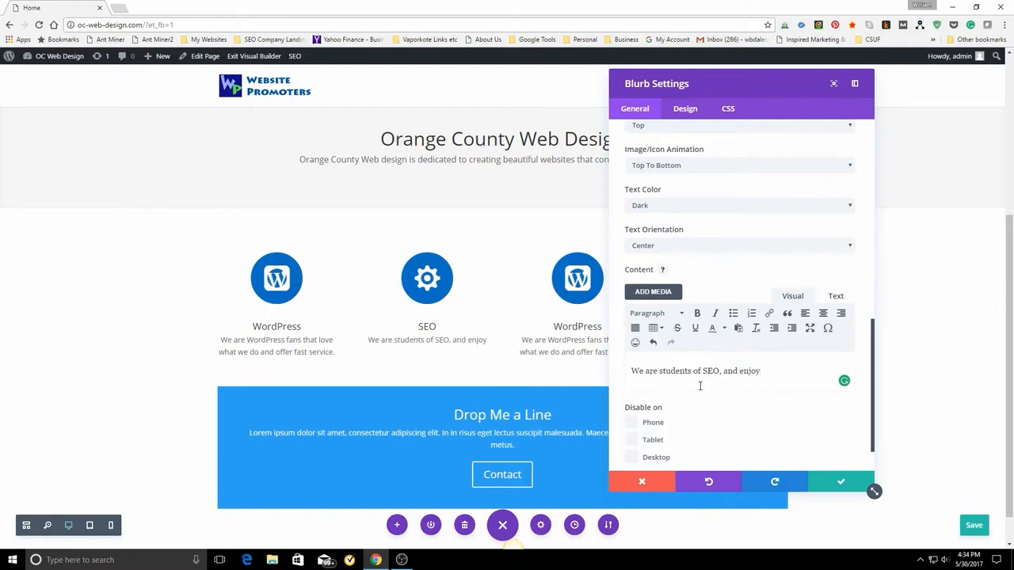
pyautogui.write(' getting our')
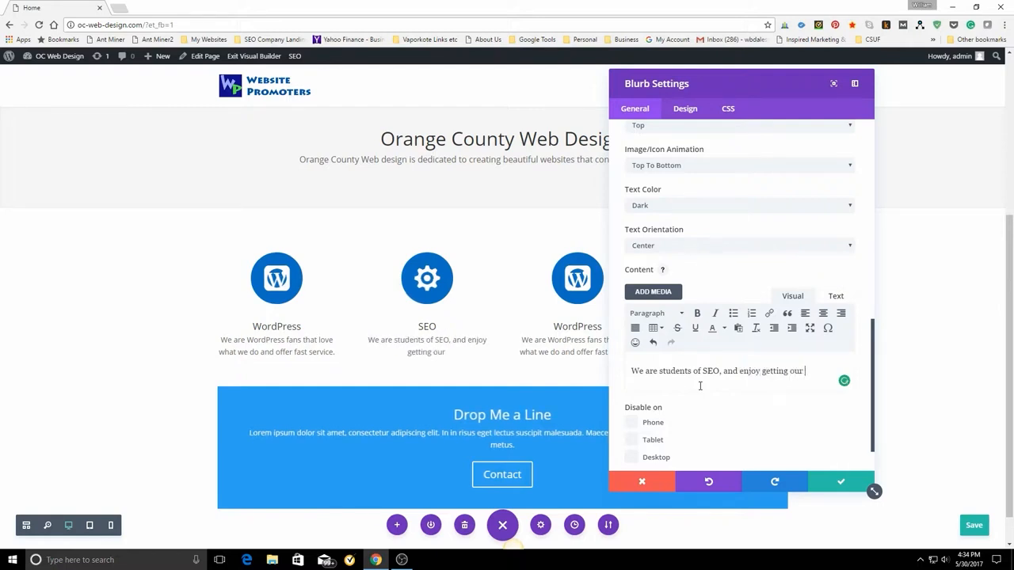
pyautogui.write(' clients')
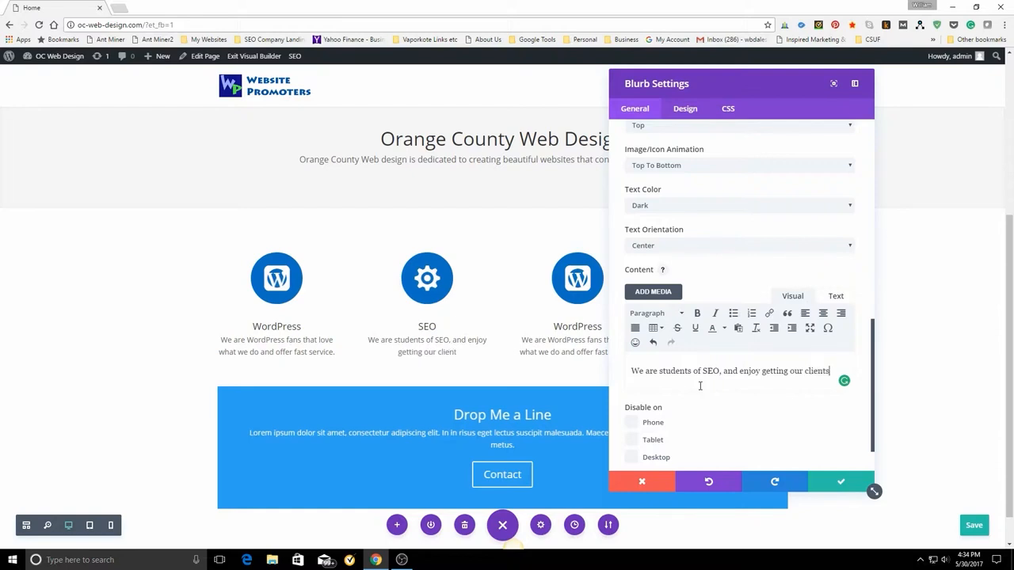
pyautogui.write(' to the top')
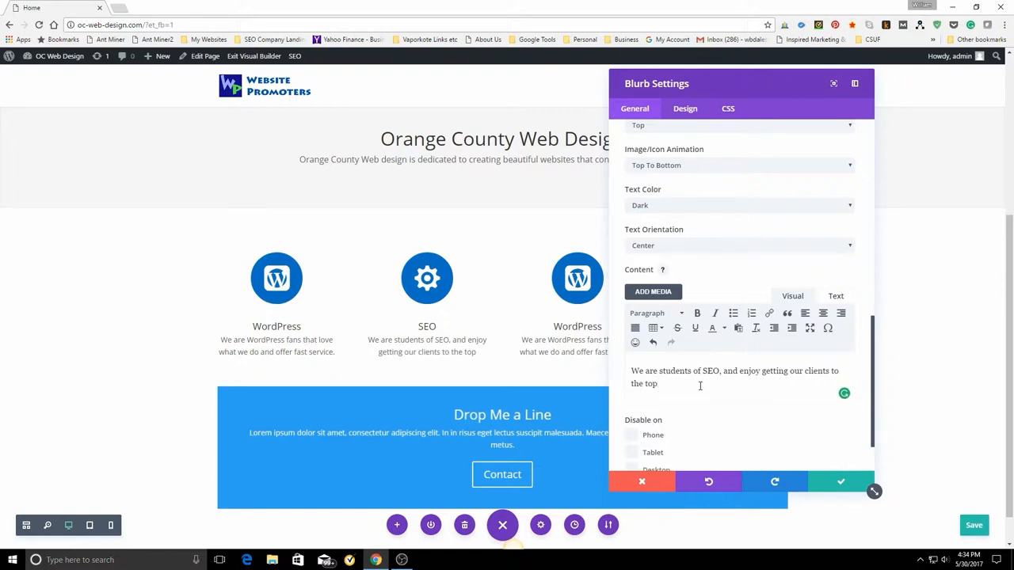
pyautogui.write('.')
pyautogui.click(841, 483)
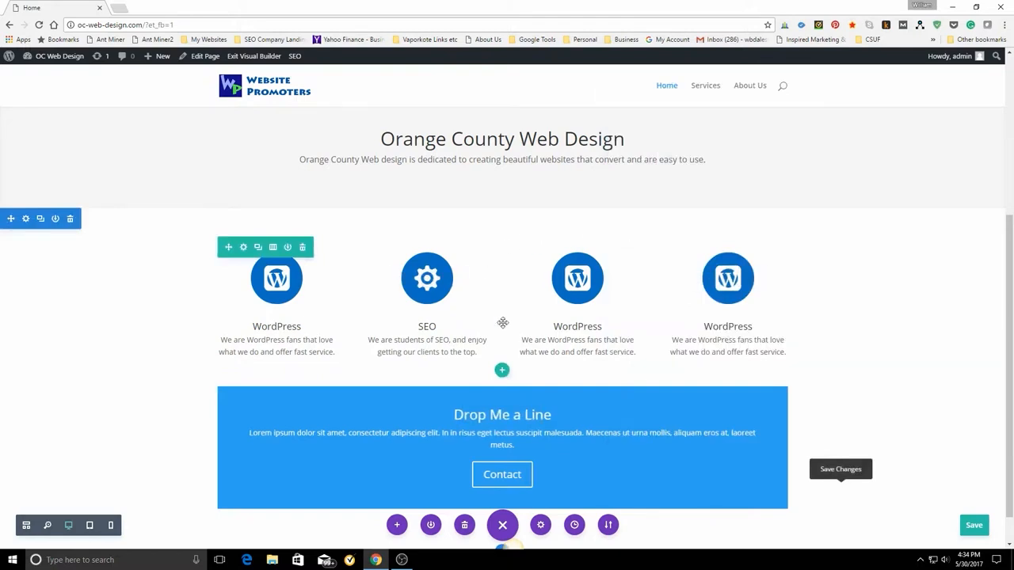
# Change the third column's blurb title to "Analytics" and its icon to the framed bar chart.
pyautogui.moveTo(566, 279)
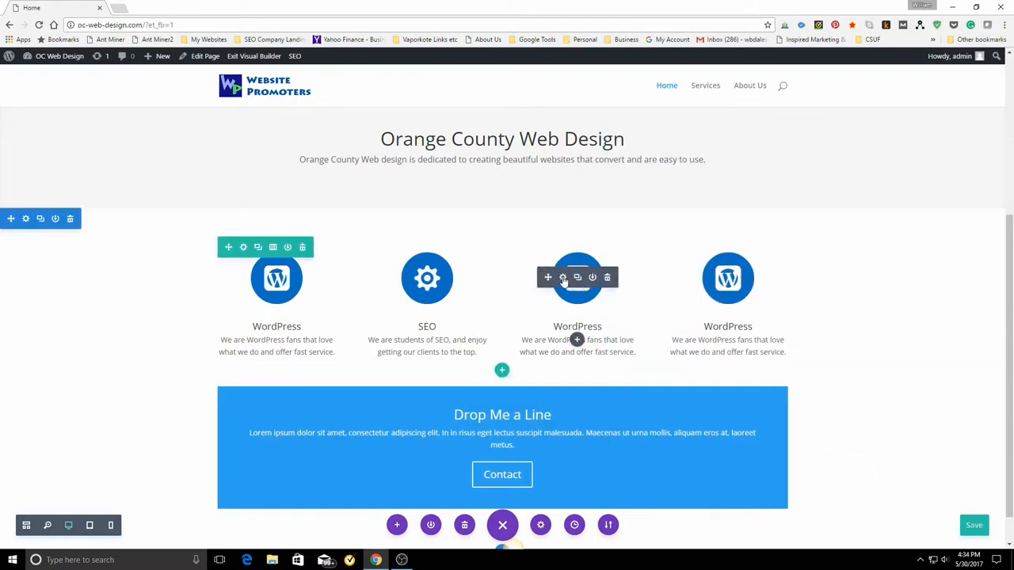
pyautogui.click(563, 278)
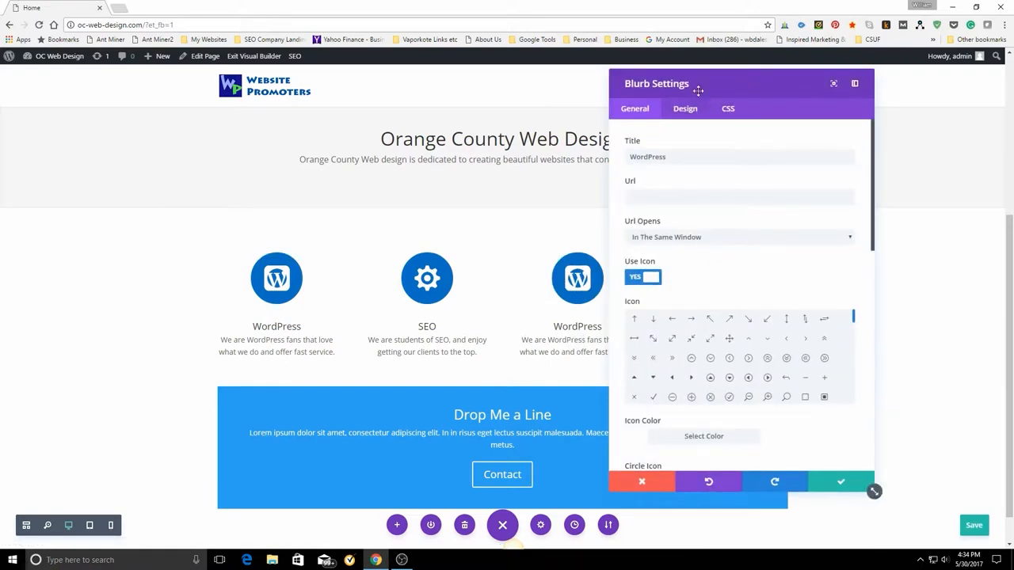
pyautogui.moveTo(709, 82); pyautogui.dragTo(858, 124)
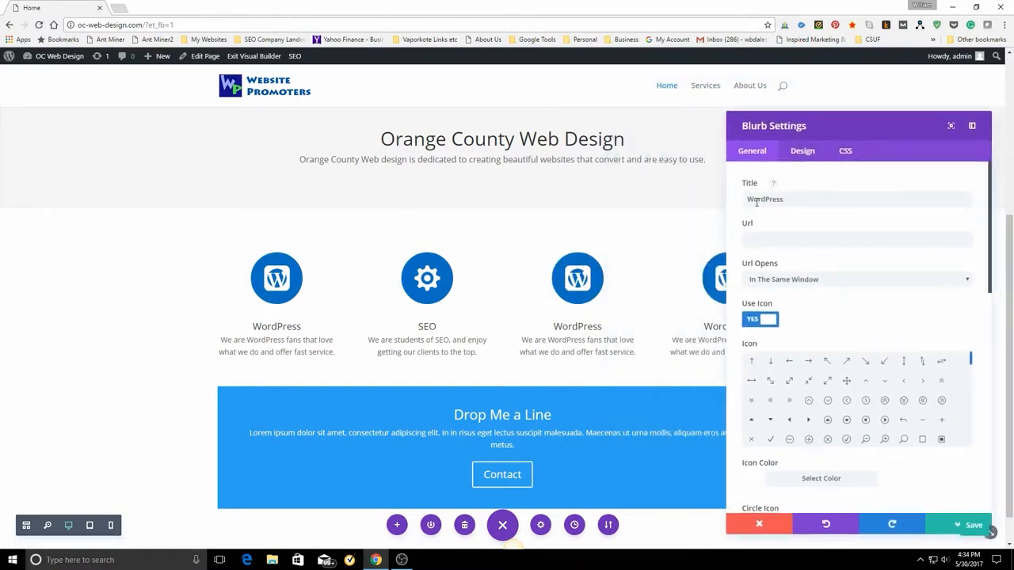
pyautogui.moveTo(750, 200); pyautogui.dragTo(815, 201)
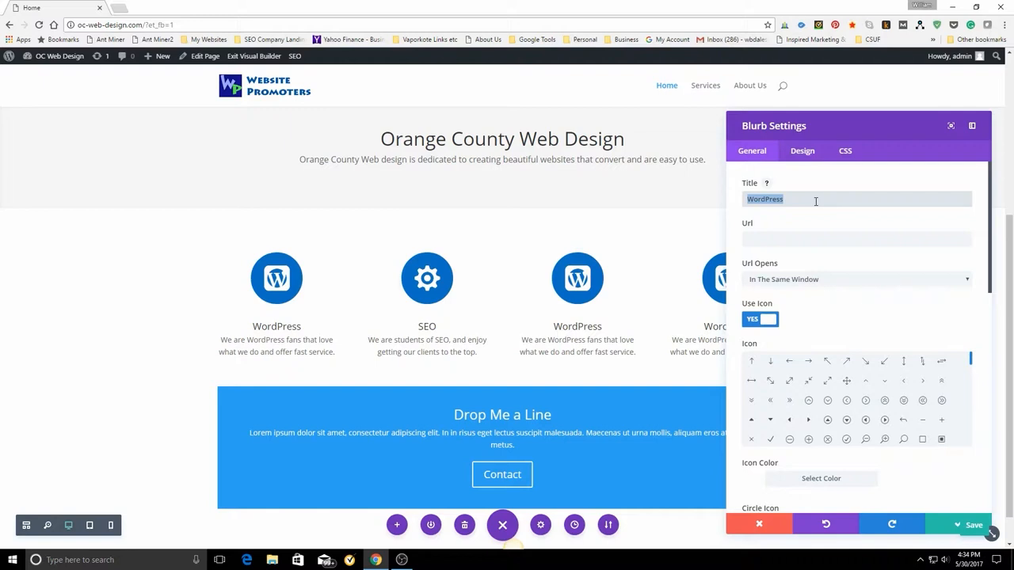
pyautogui.write('Anal')
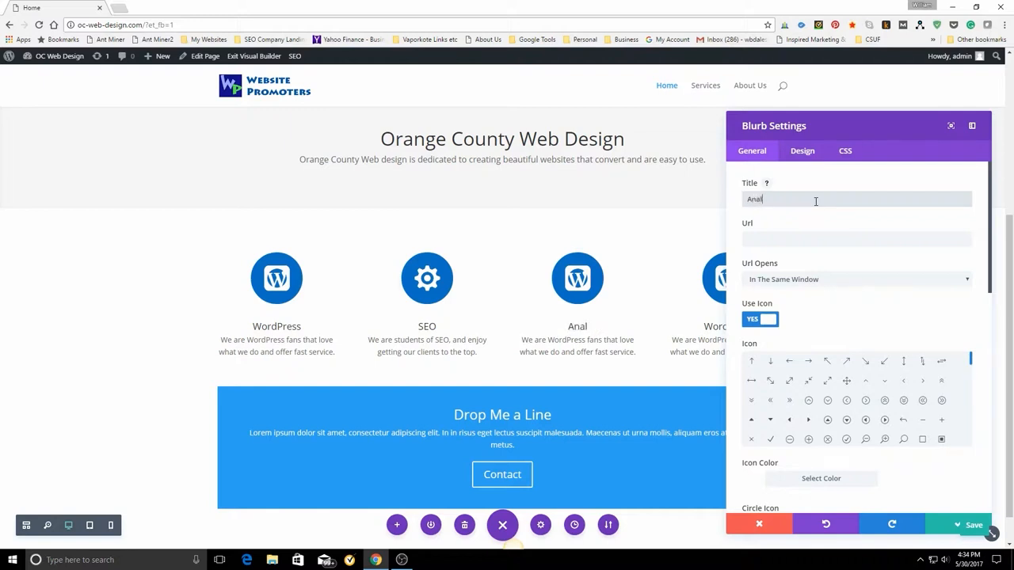
pyautogui.write('ytics')
pyautogui.moveTo(972, 361); pyautogui.dragTo(974, 398)
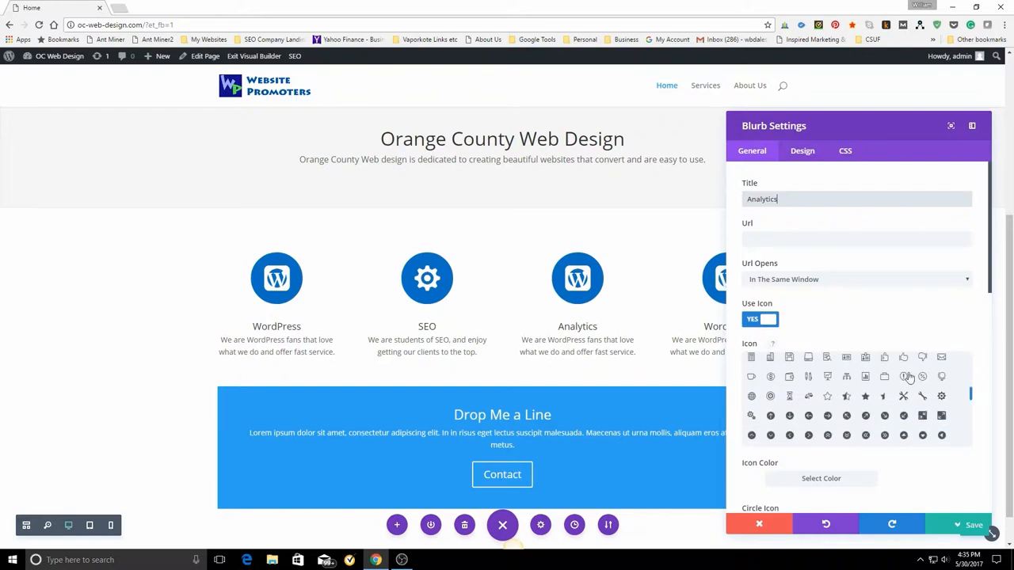
pyautogui.click(865, 377)
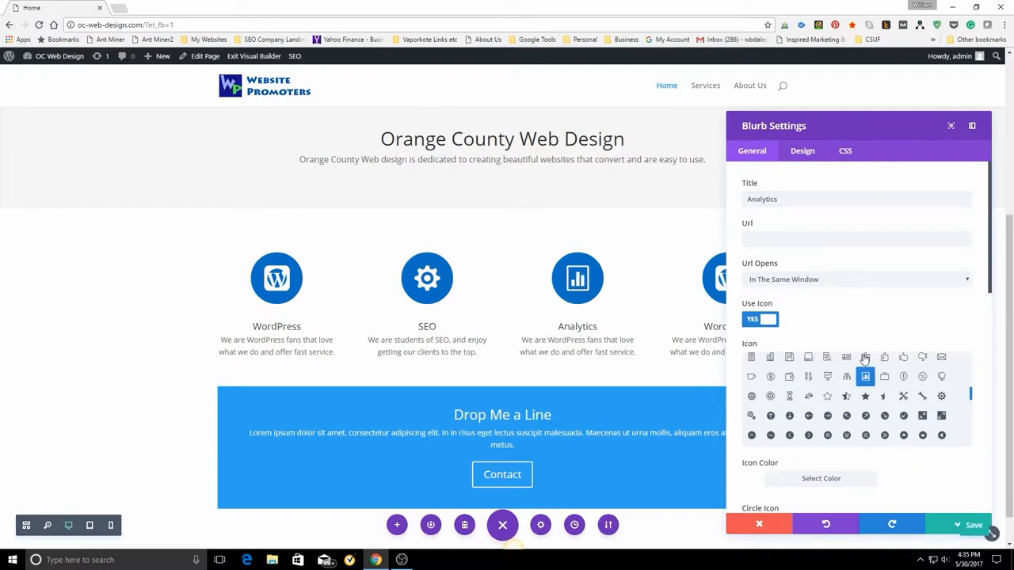
# Replace the Analytics blurb's content with "At Orange County Web Design we use Google Analytics to measure results, and analyse our progress.".
pyautogui.scroll(-10, 871, 348)
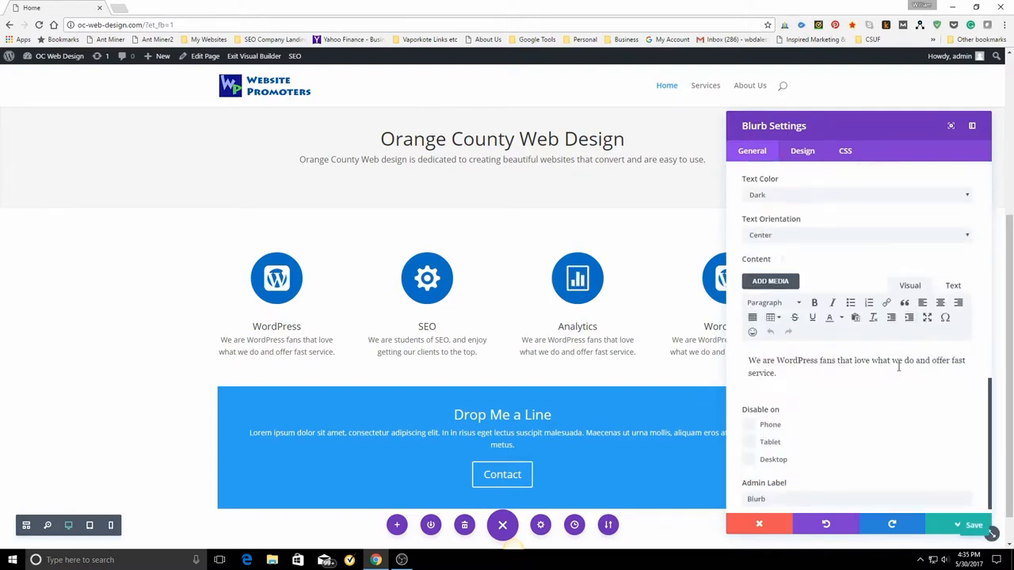
pyautogui.moveTo(749, 361); pyautogui.dragTo(841, 381)
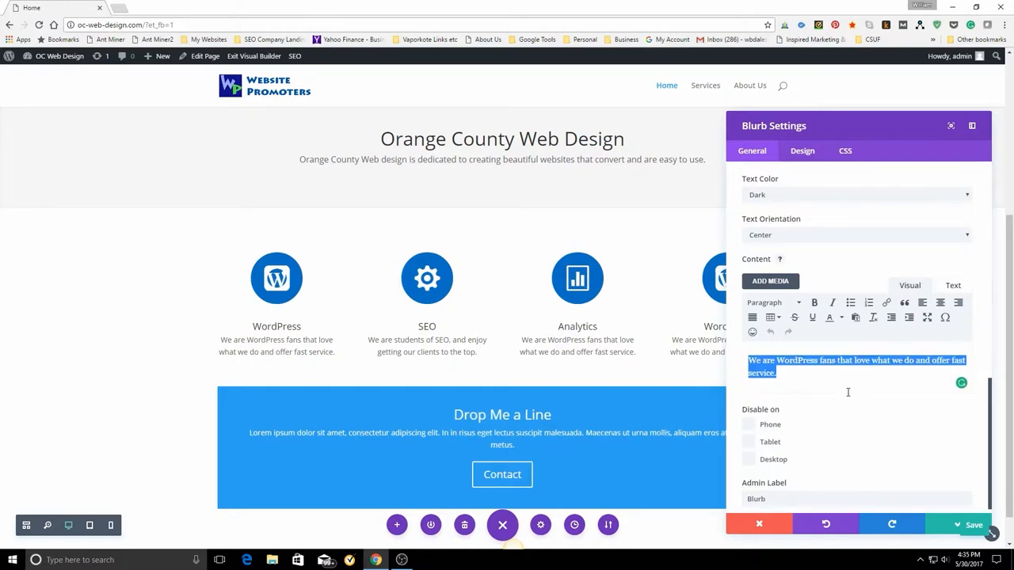
pyautogui.write('A')
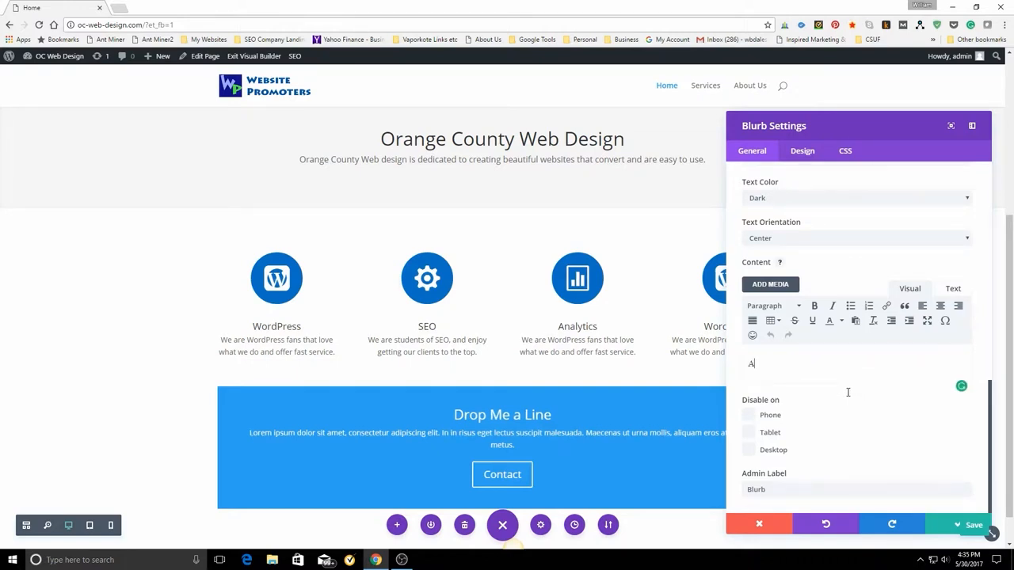
pyautogui.write('t Oran')
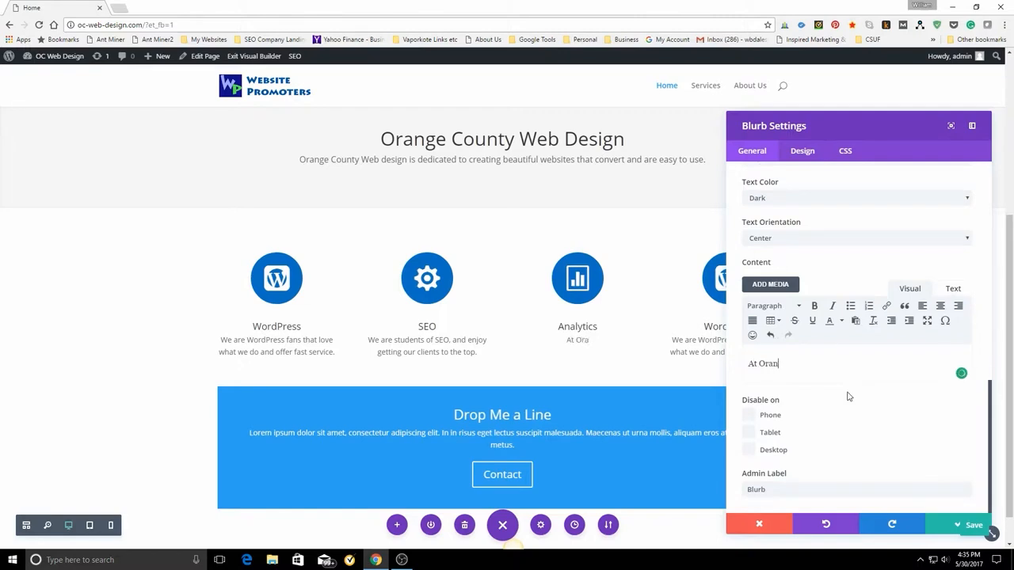
pyautogui.write('ge County ')
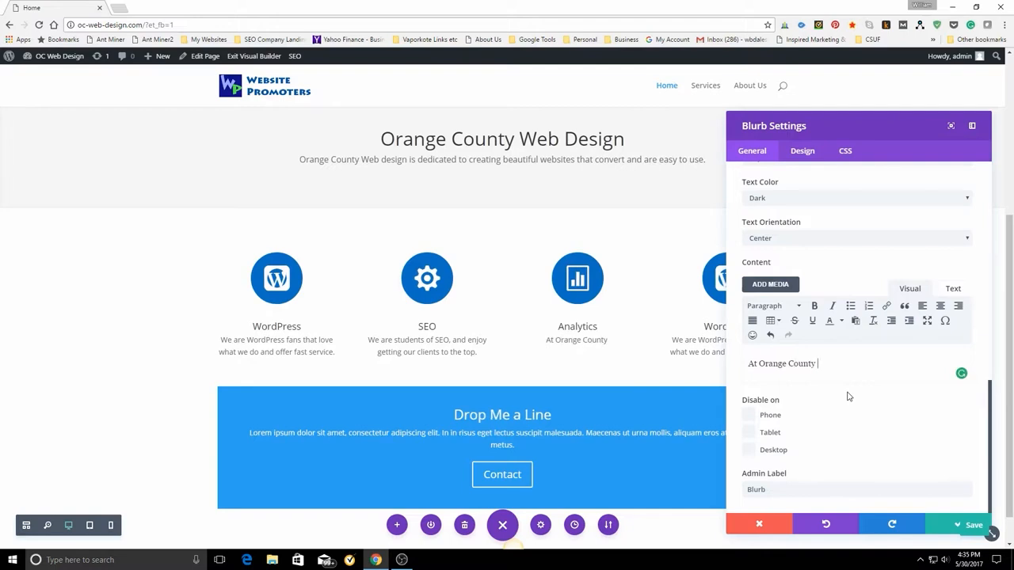
pyautogui.write('Web D')
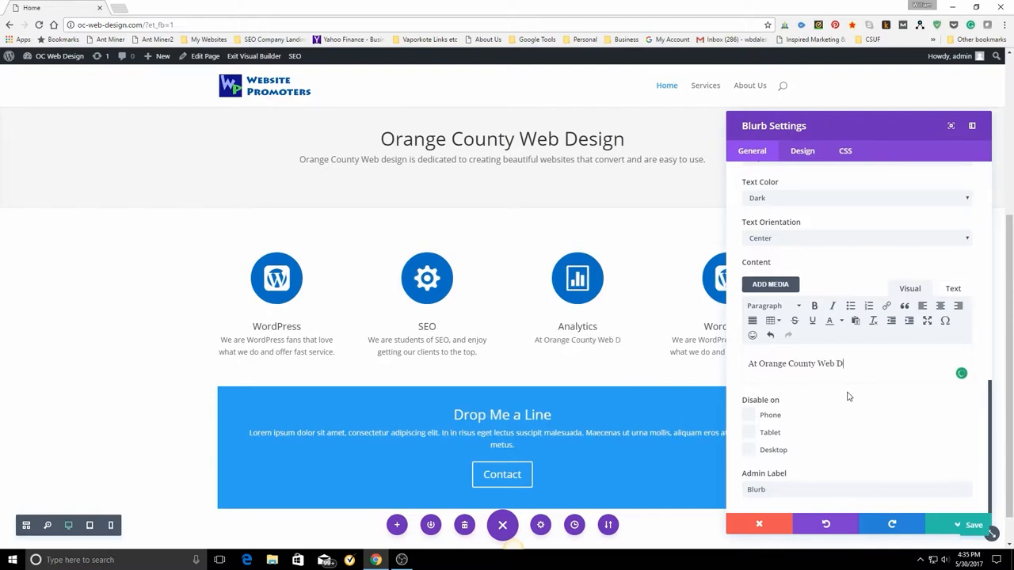
pyautogui.write('es')
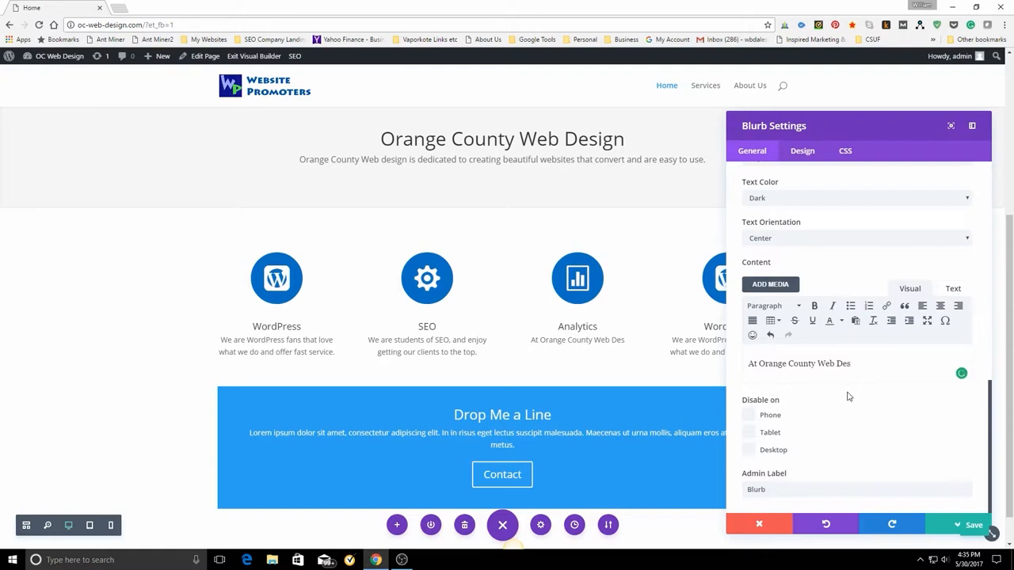
pyautogui.write('ign')
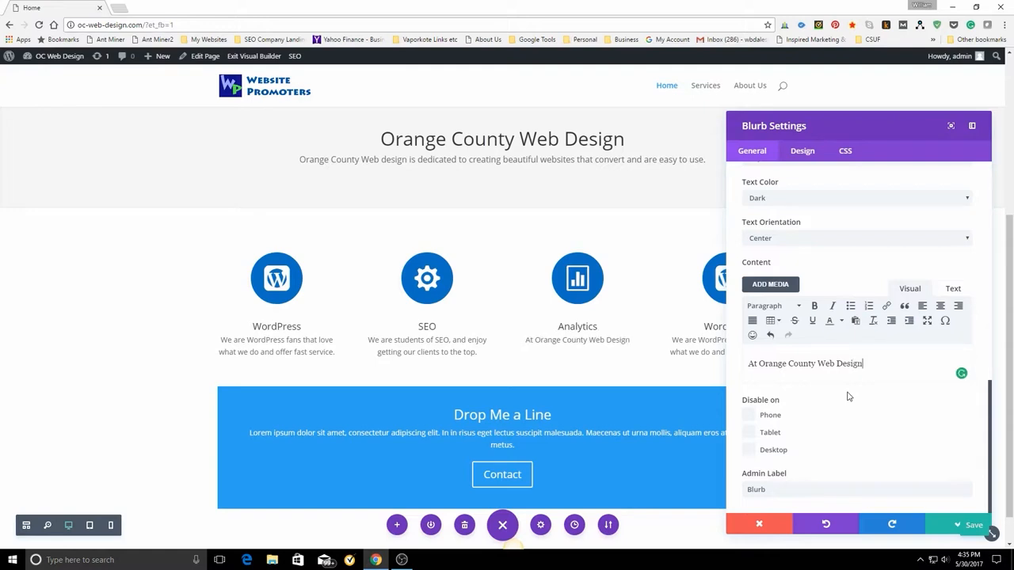
pyautogui.write(' we us')
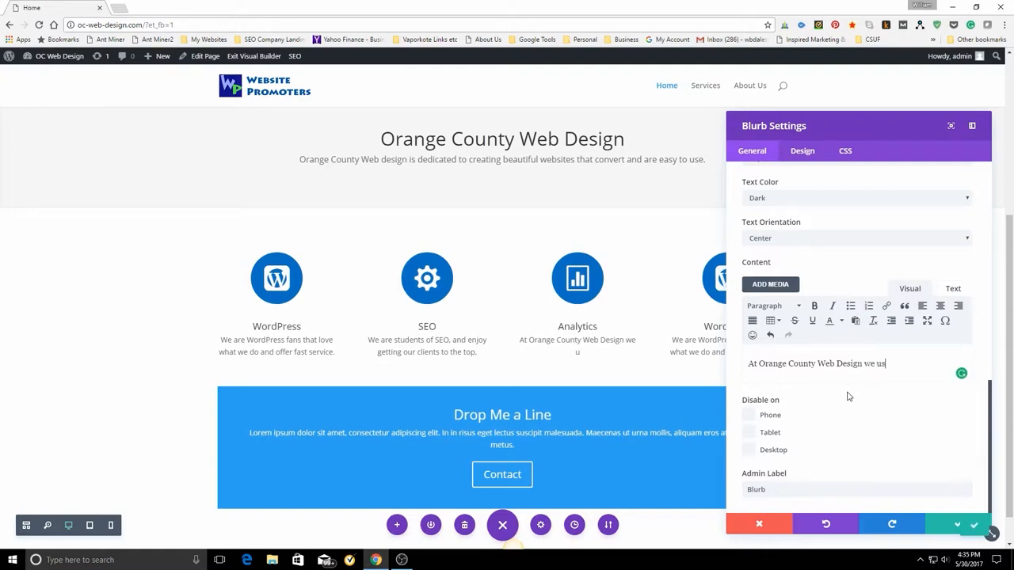
pyautogui.write('e Google Analyt')
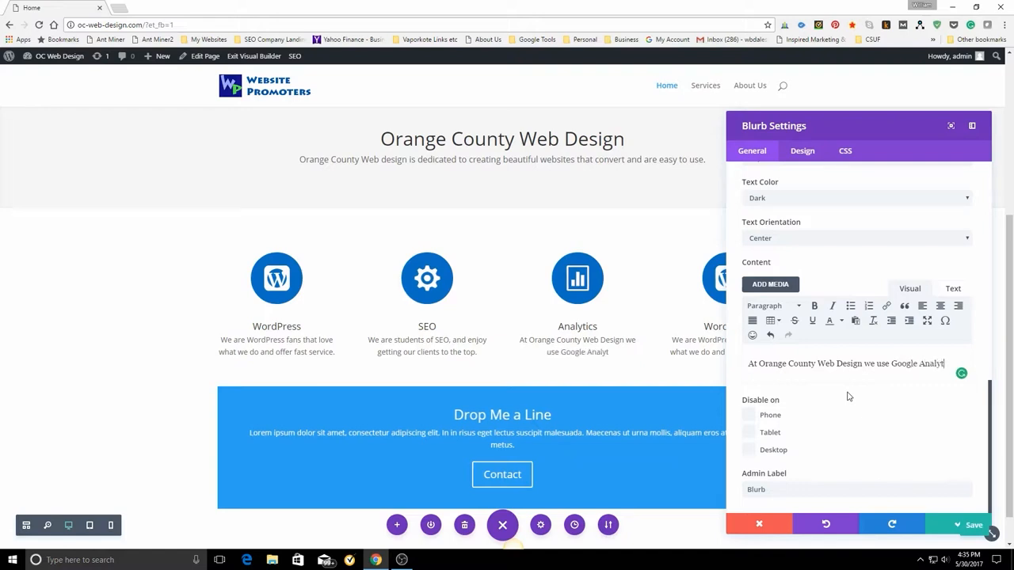
pyautogui.write('ics to m')
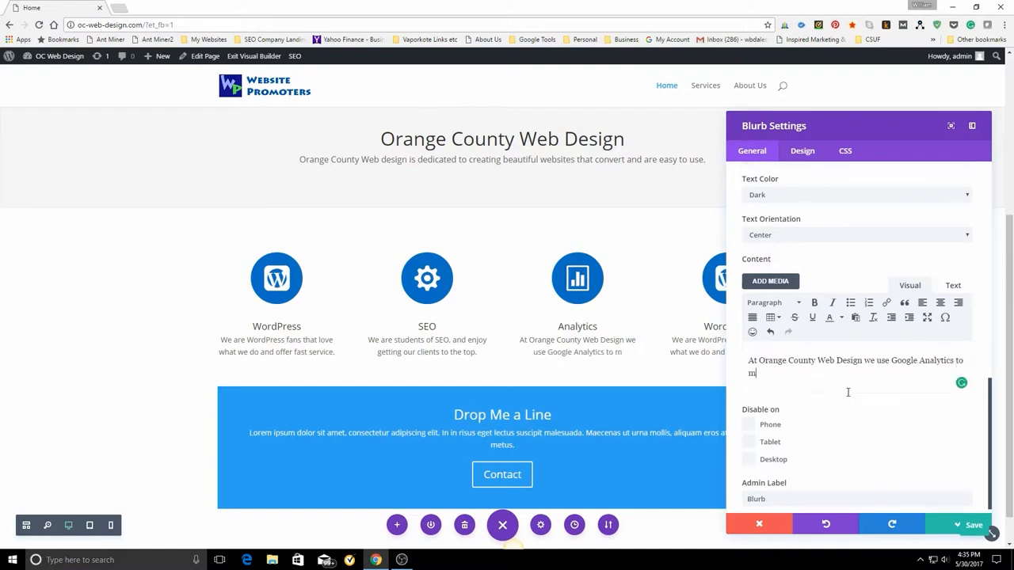
pyautogui.write('easure')
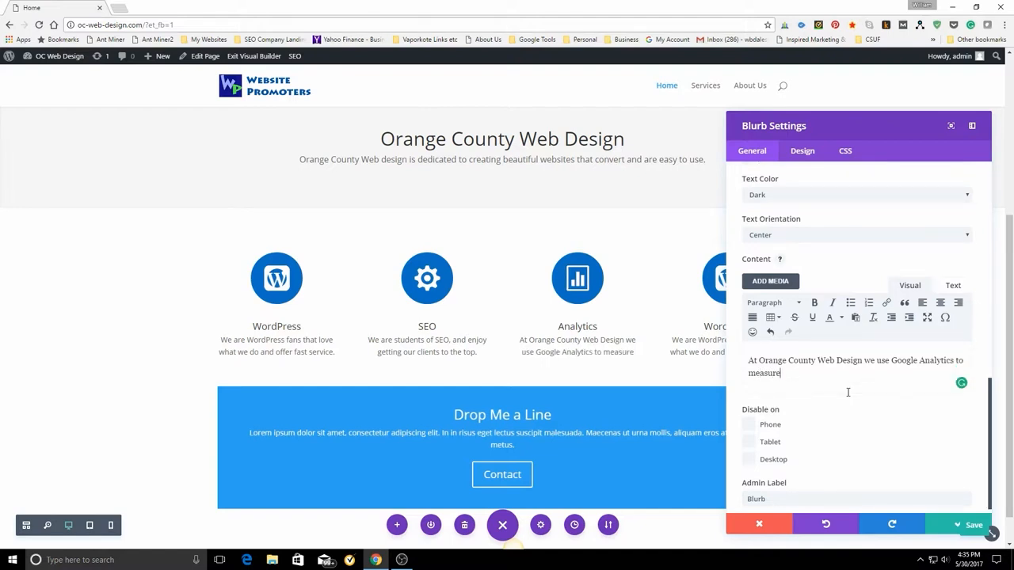
pyautogui.write(' resul')
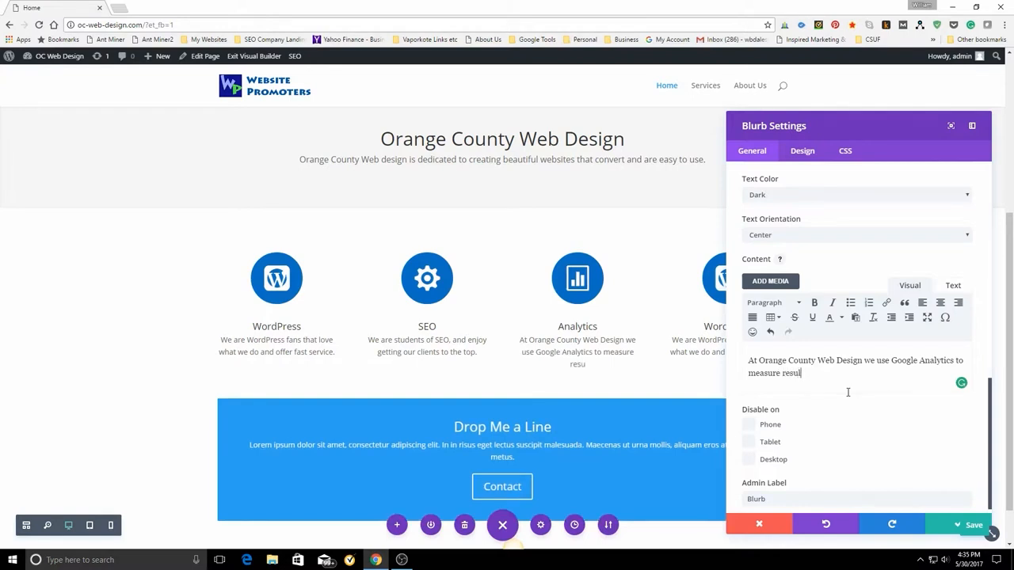
pyautogui.write('ts')
pyautogui.write(', and')
pyautogui.write('anal')
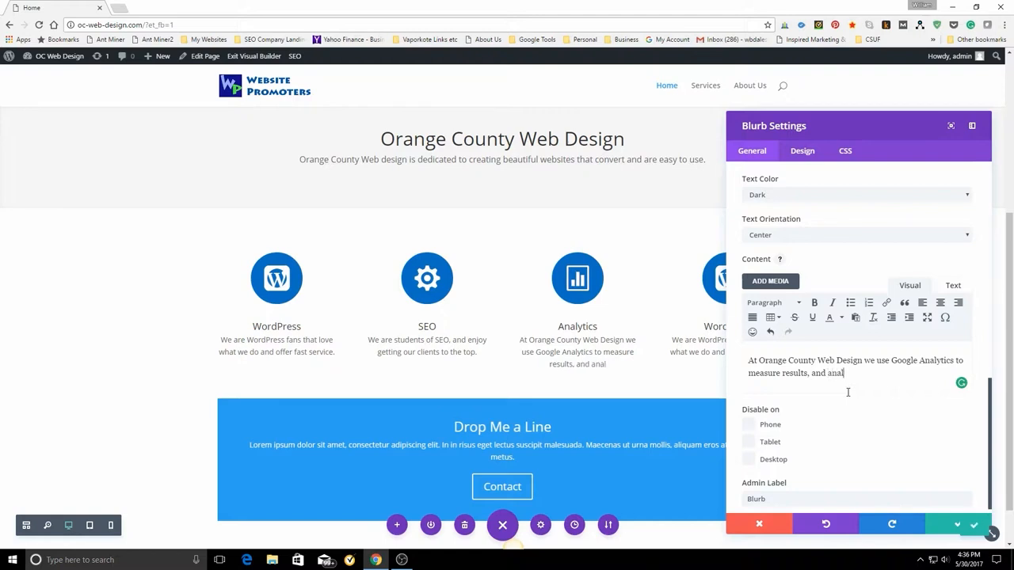
pyautogui.write('yse')
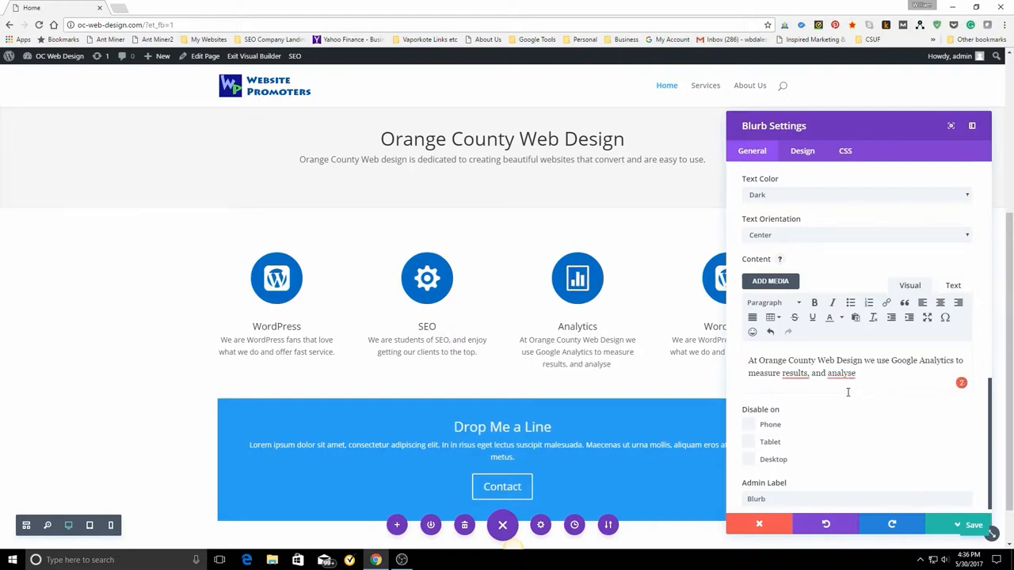
pyautogui.write('our progre')
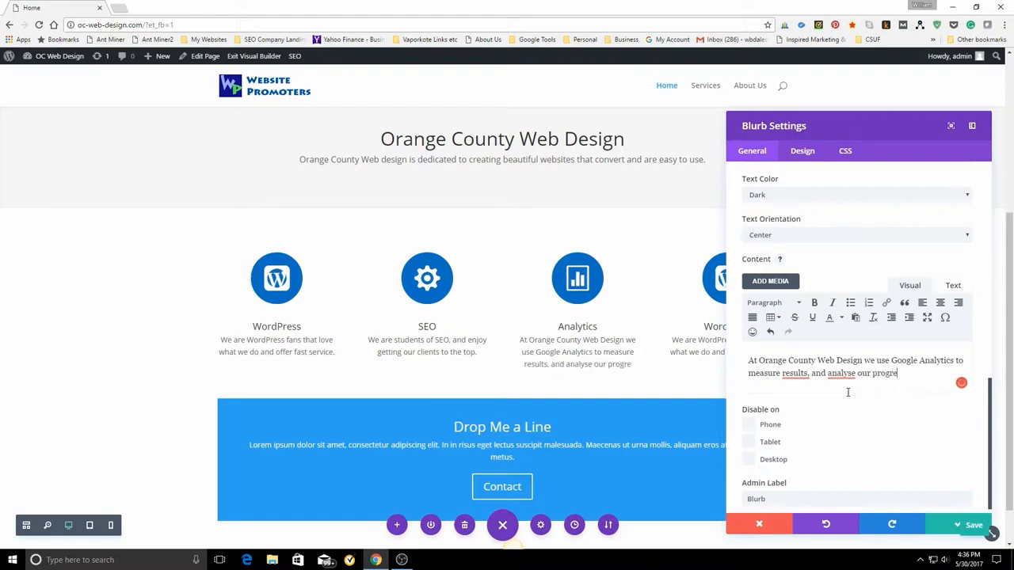
pyautogui.write('ss.')
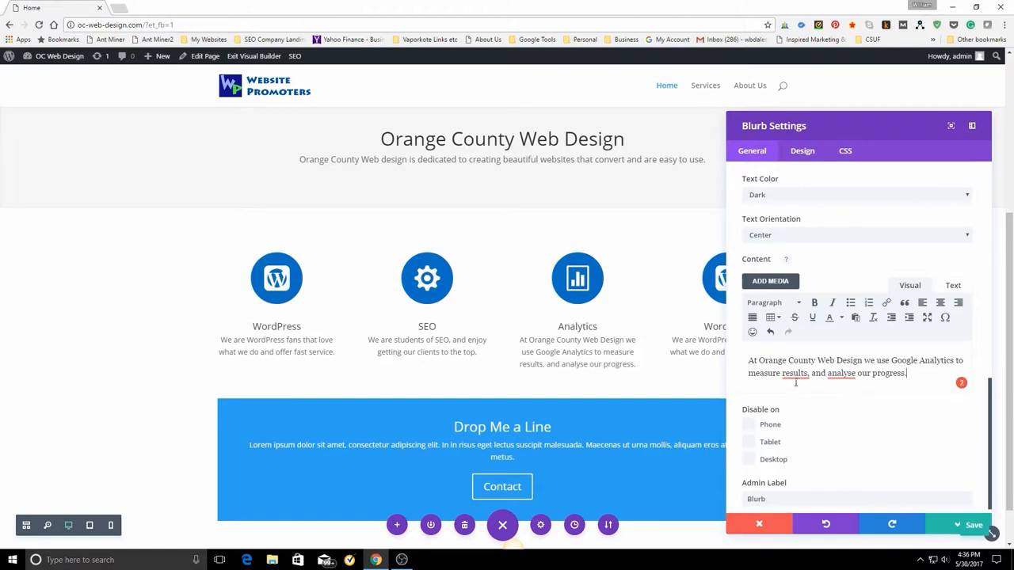
# Apply the suggested corrections in the Analytics blurb's content, removing the comma after "results" and changing "analyse" to "analyze".
pyautogui.moveTo(790, 372)
pyautogui.click(797, 407)
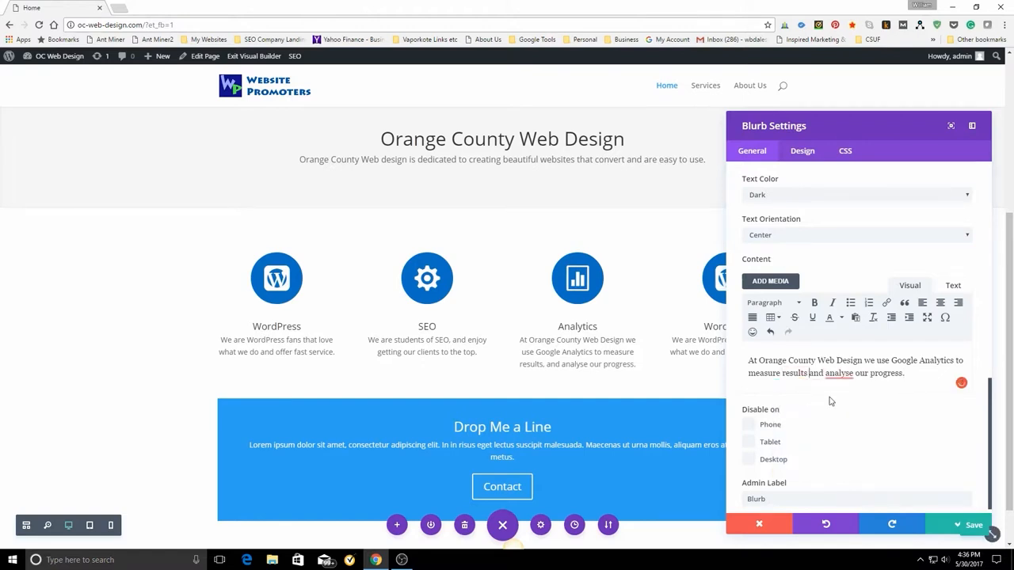
pyautogui.moveTo(843, 374)
pyautogui.click(841, 406)
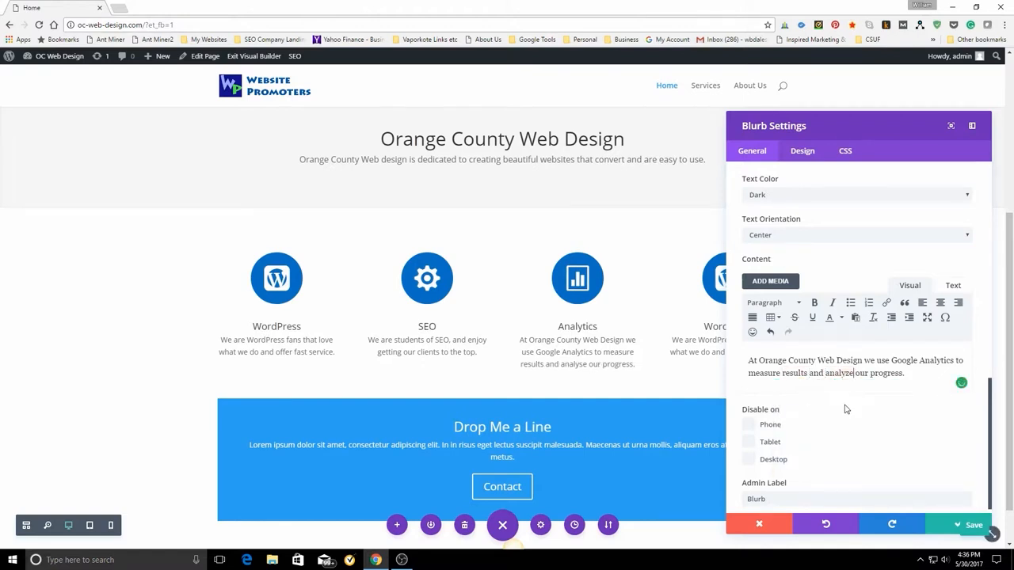
# Move the blurb settings window off the third and fourth columns and close it, discarding its changes.
pyautogui.moveTo(969, 528); pyautogui.dragTo(965, 525)
pyautogui.moveTo(838, 120); pyautogui.dragTo(323, 80)
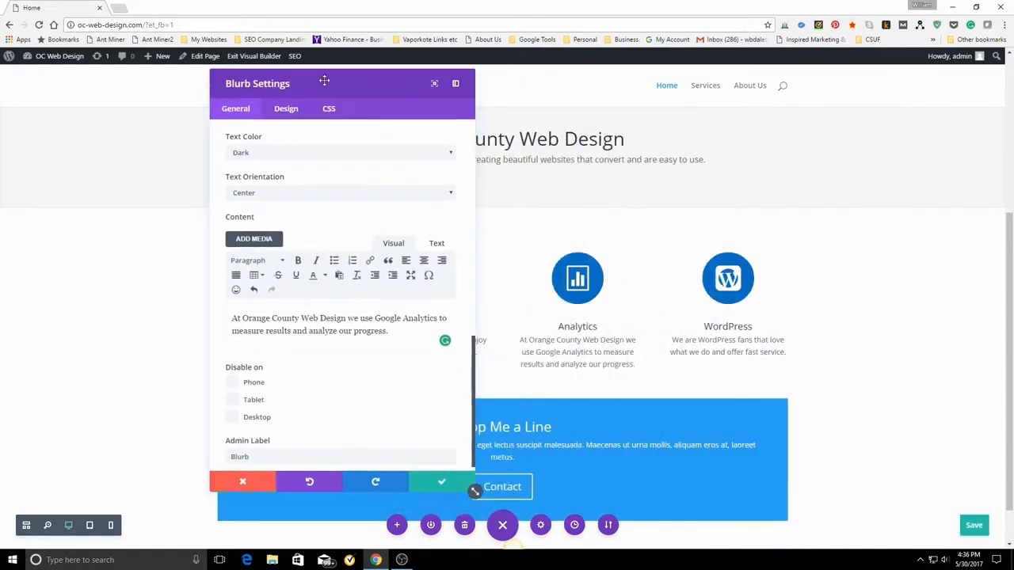
pyautogui.click(242, 484)
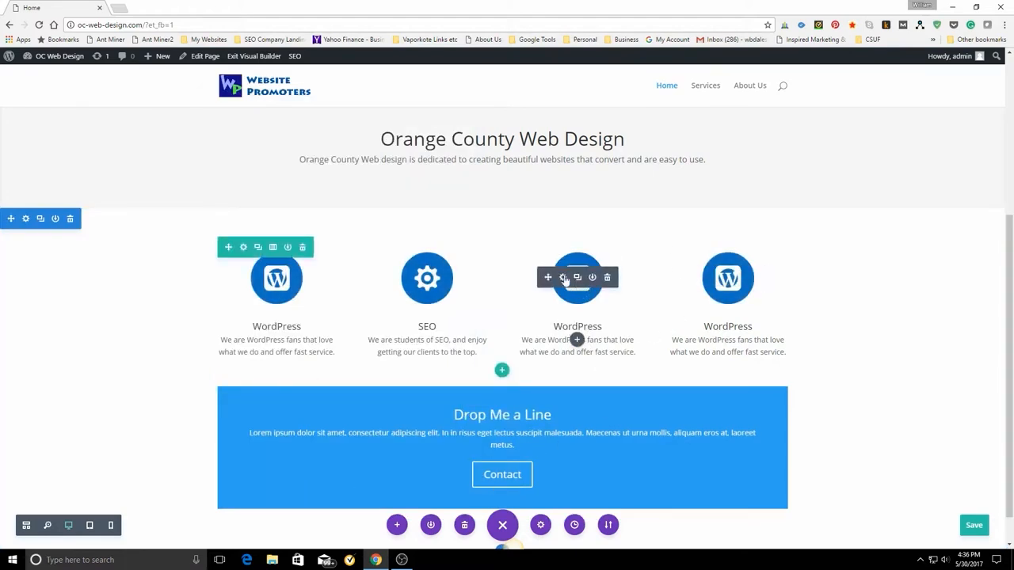
# Change the third column's blurb icon to the framed bar chart and save the blurb settings.
pyautogui.click(563, 278)
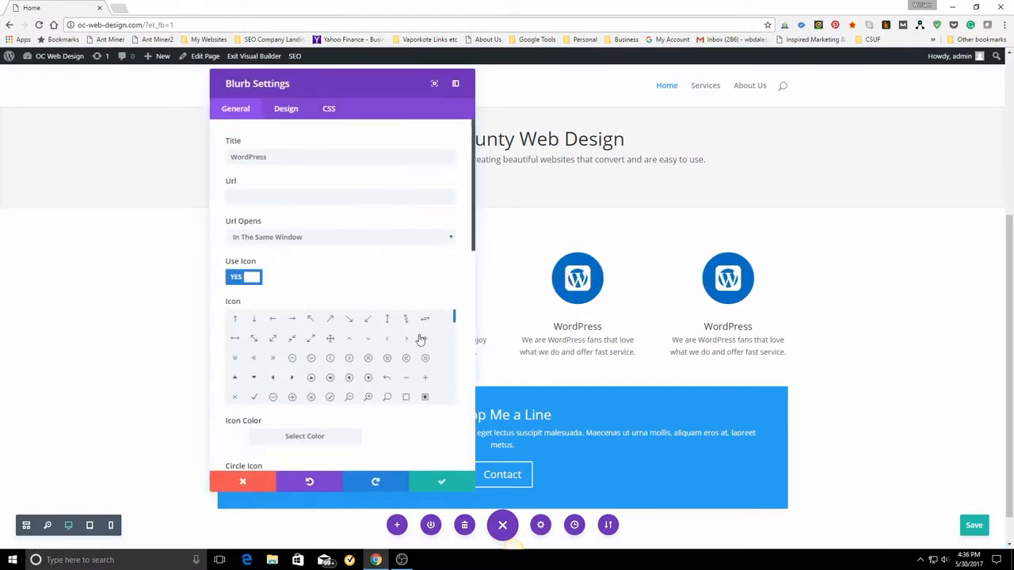
pyautogui.scroll(-5, 454, 337)
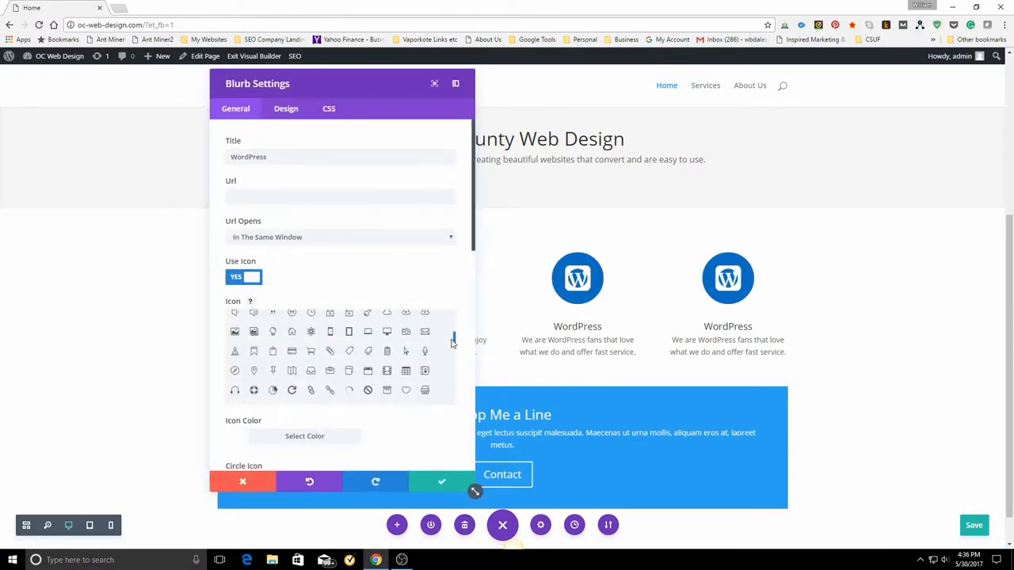
pyautogui.moveTo(454, 351); pyautogui.dragTo(453, 388)
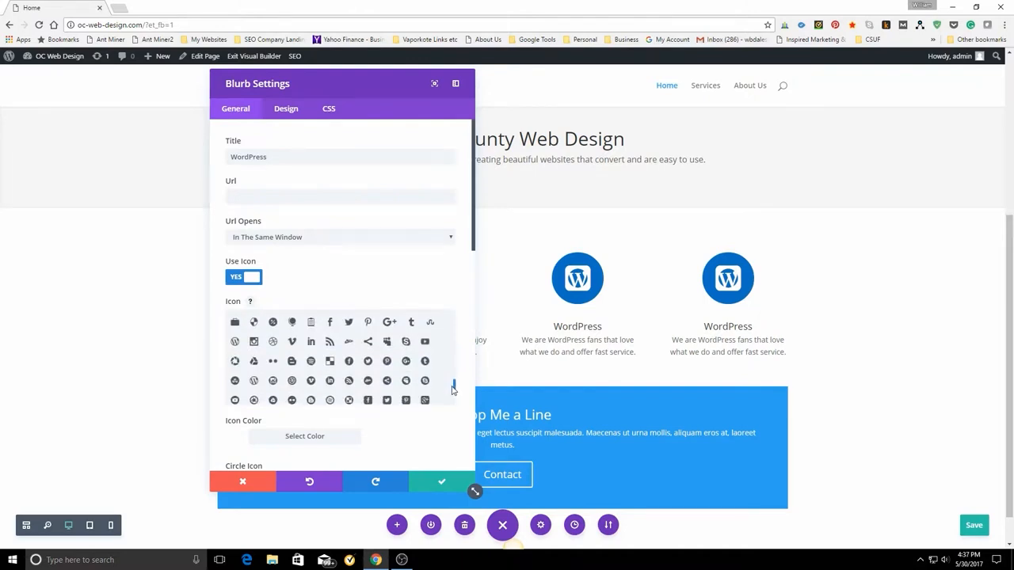
pyautogui.scroll(-1, 334, 392)
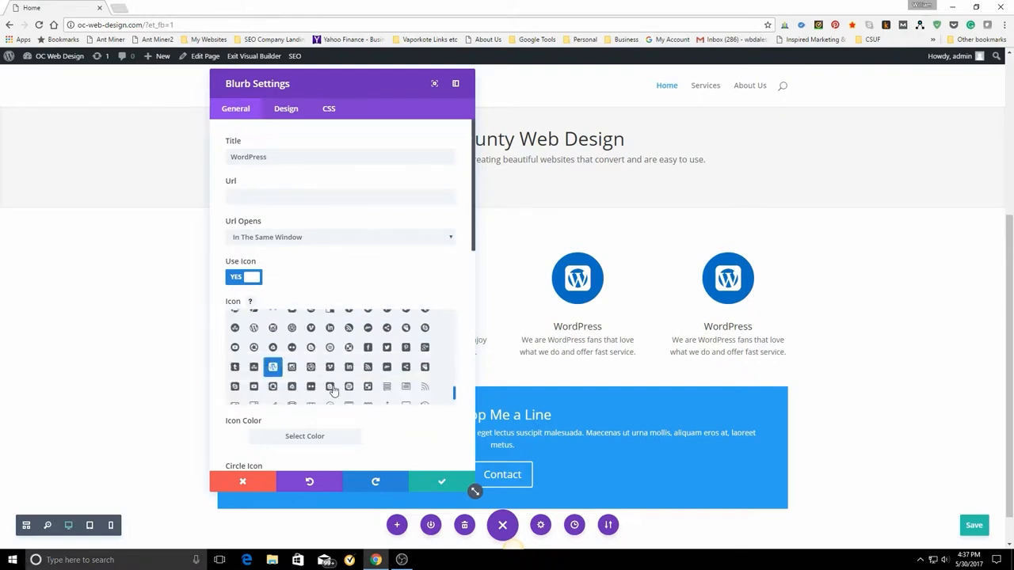
pyautogui.scroll(-1, 334, 391)
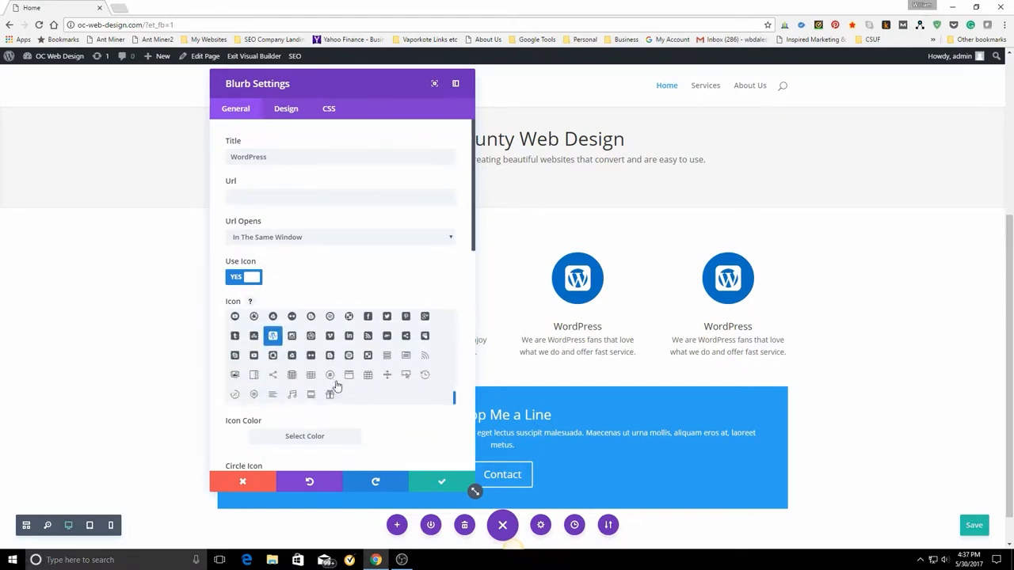
pyautogui.moveTo(454, 402); pyautogui.dragTo(454, 346)
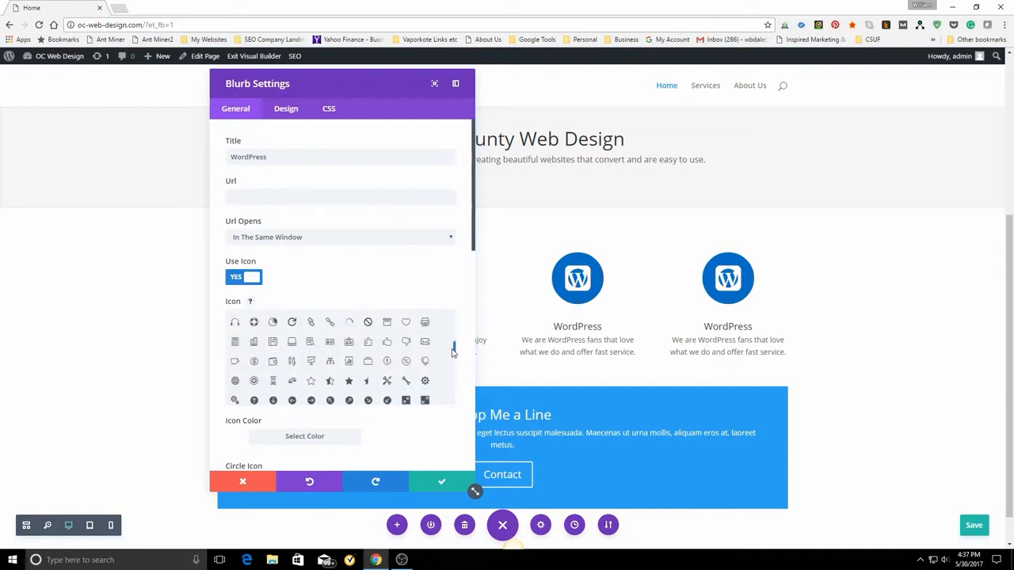
pyautogui.click(348, 362)
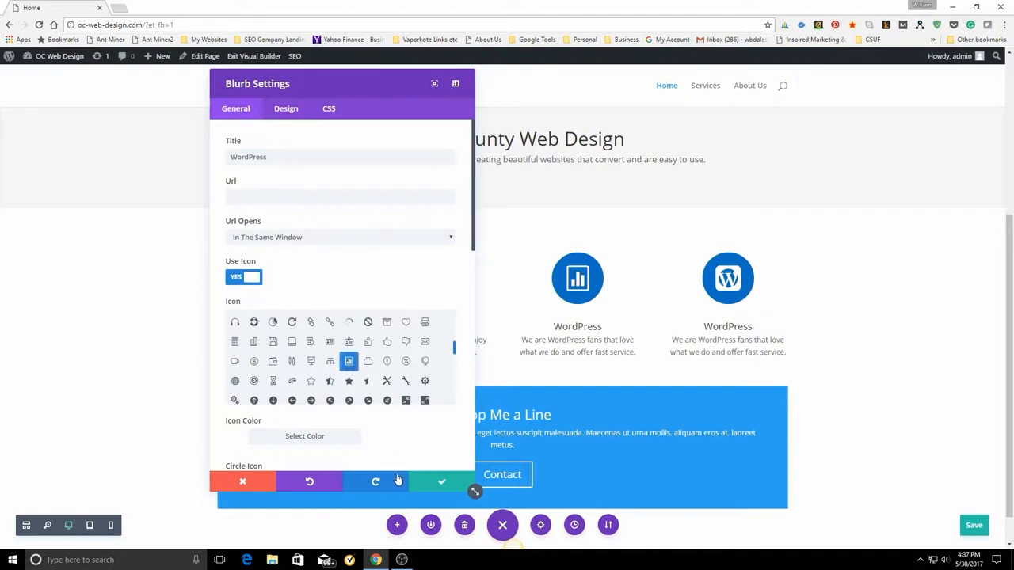
pyautogui.click(442, 484)
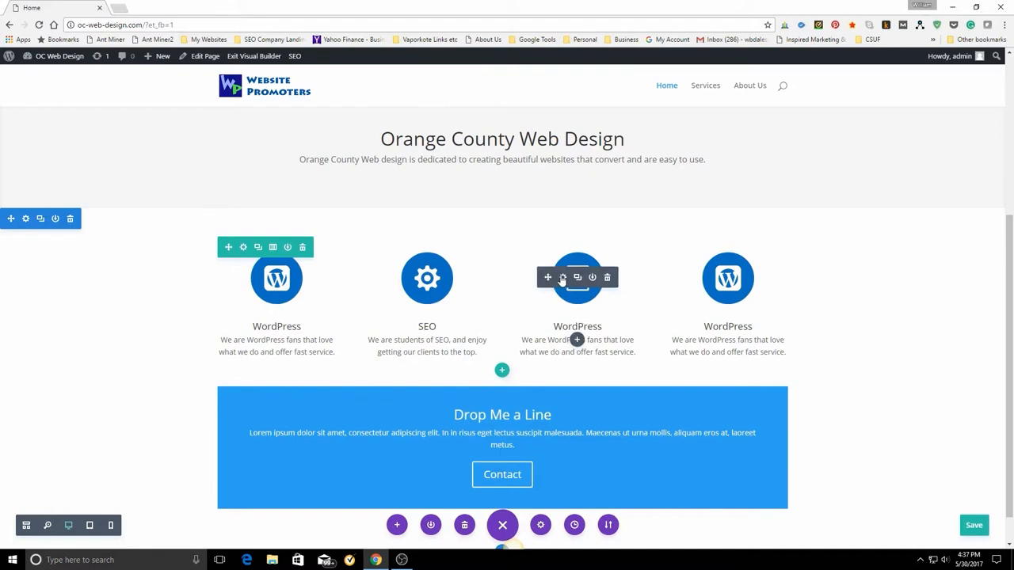
# Reopen the third column's blurb settings and change its title to "Analytics".
pyautogui.click(563, 277)
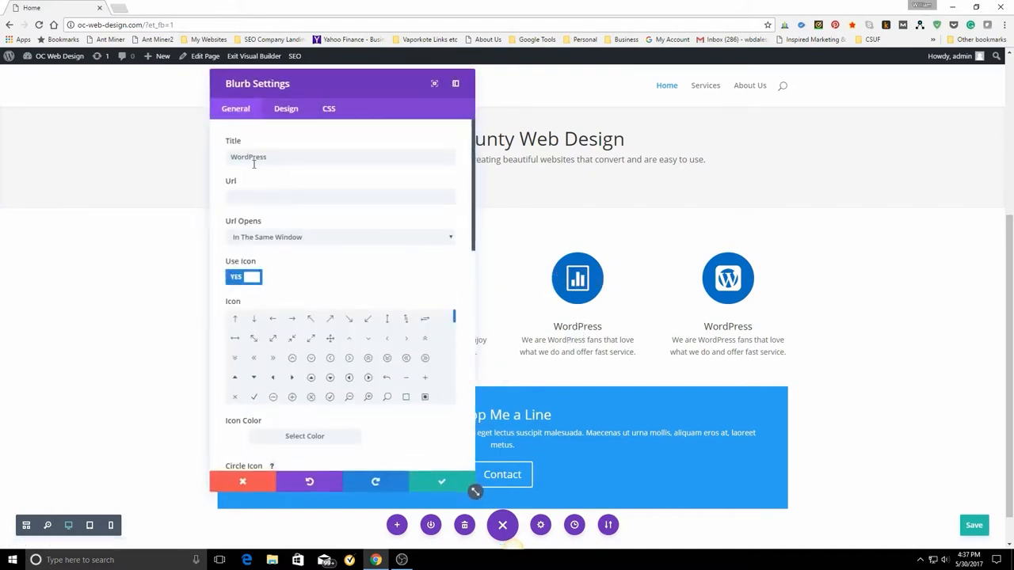
pyautogui.doubleClick(254, 163)
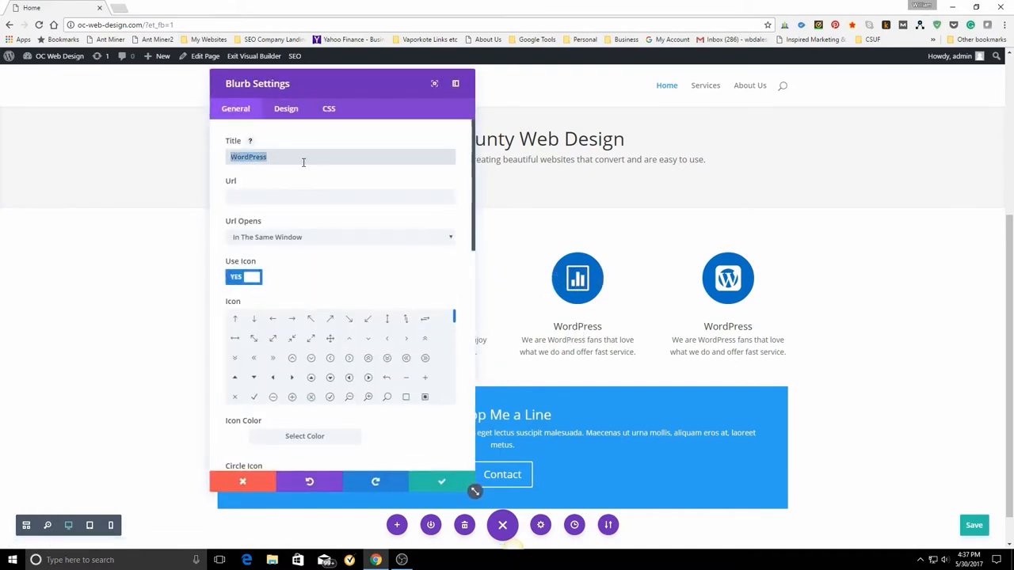
pyautogui.write('A')
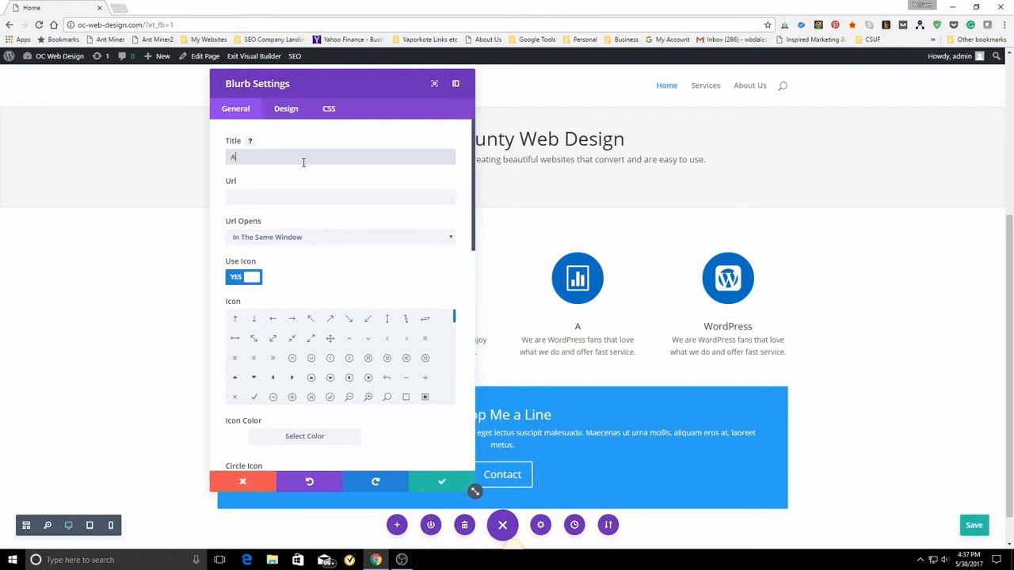
pyautogui.write('nalytics')
# Replace the Analytics blurb's content with "We use Google analytics to measure our progress and plan our future work.".
pyautogui.scroll(-10, 355, 285)
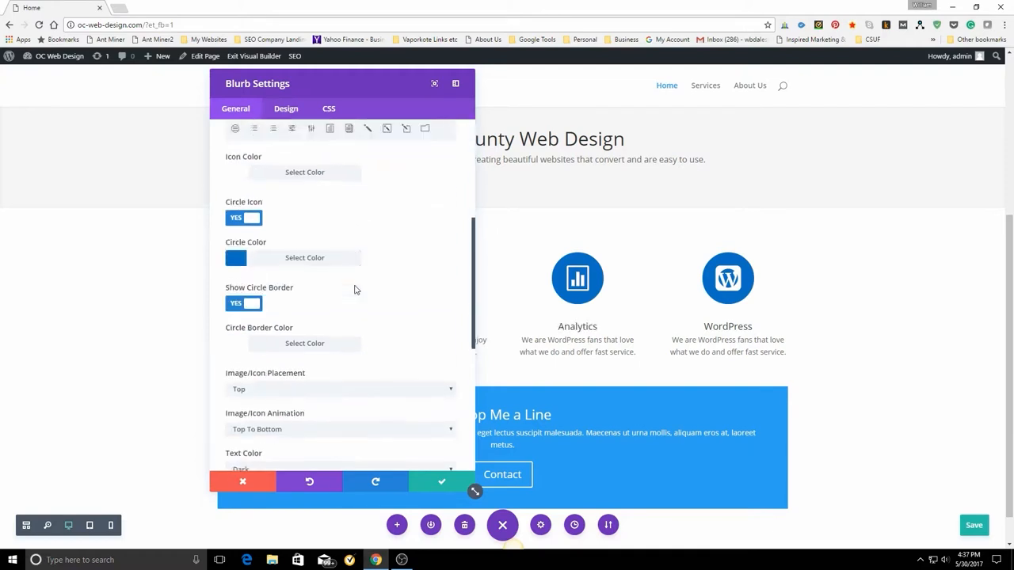
pyautogui.moveTo(232, 318); pyautogui.dragTo(420, 332)
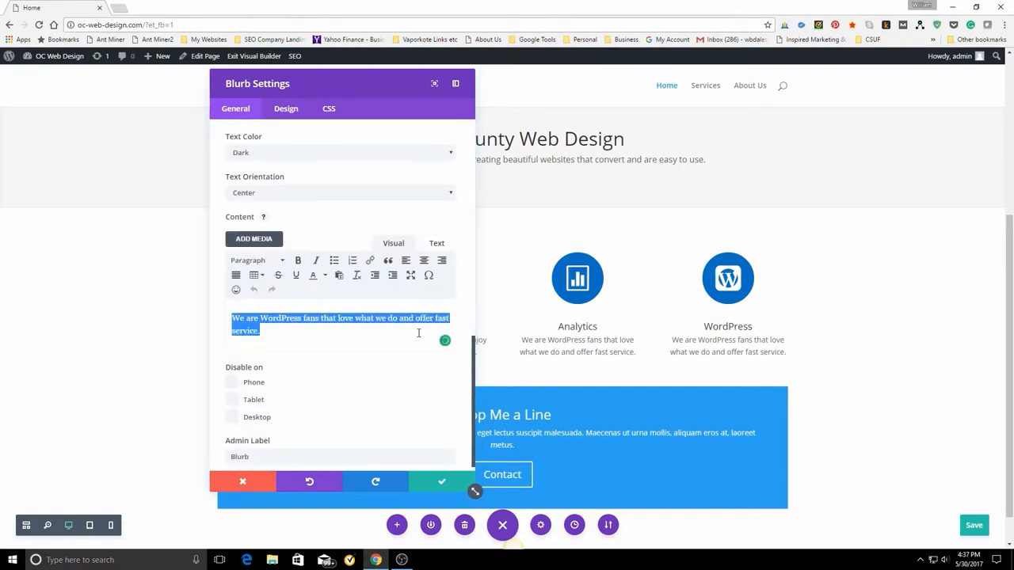
pyautogui.write('We use Google')
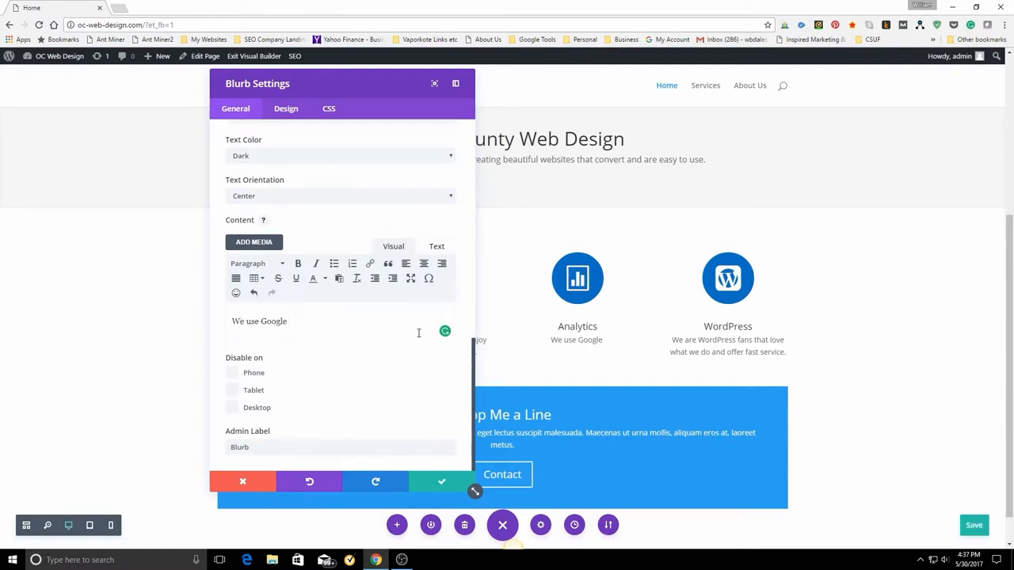
pyautogui.write('analytics t')
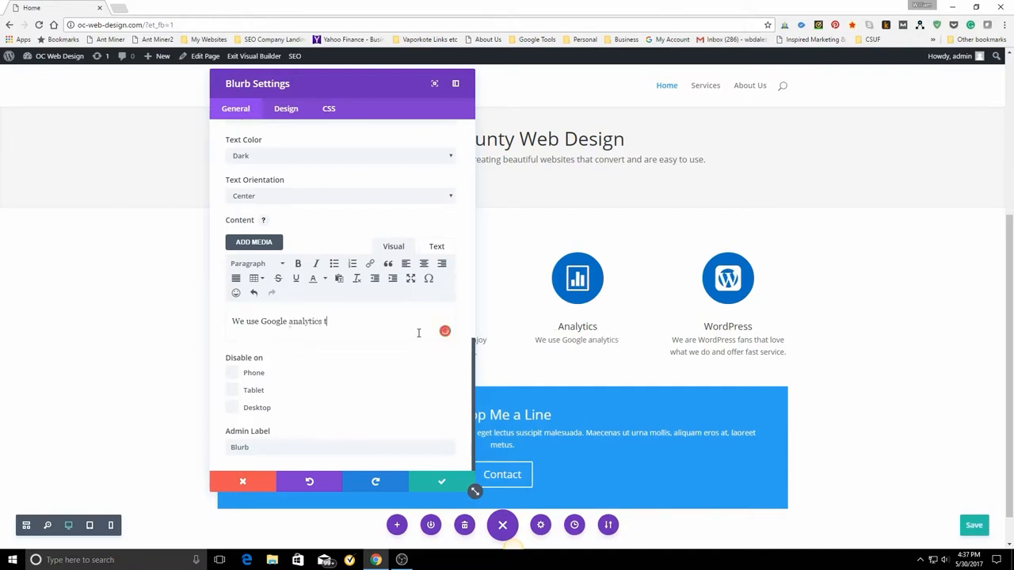
pyautogui.write('o measure')
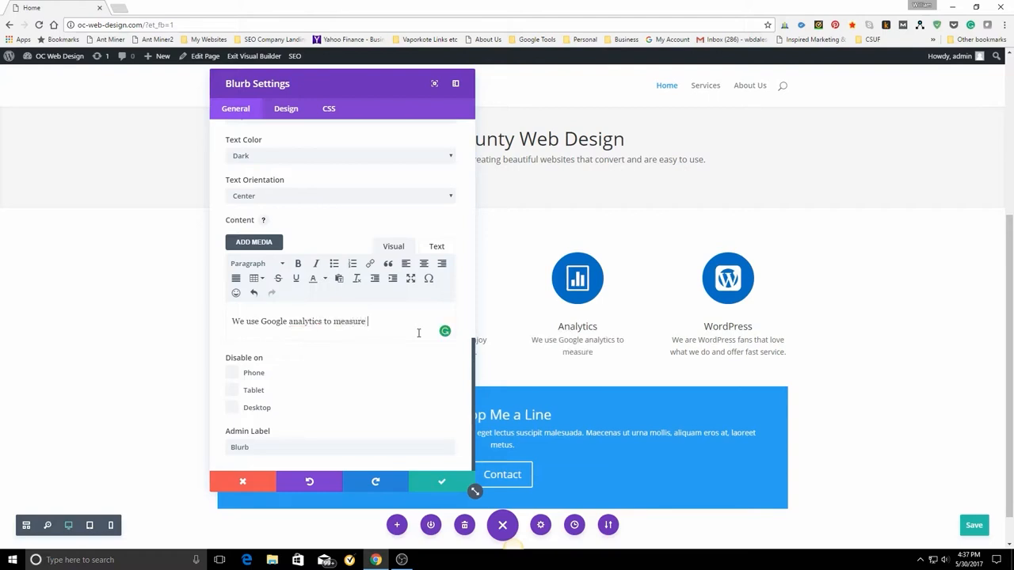
pyautogui.write(' our progress and ')
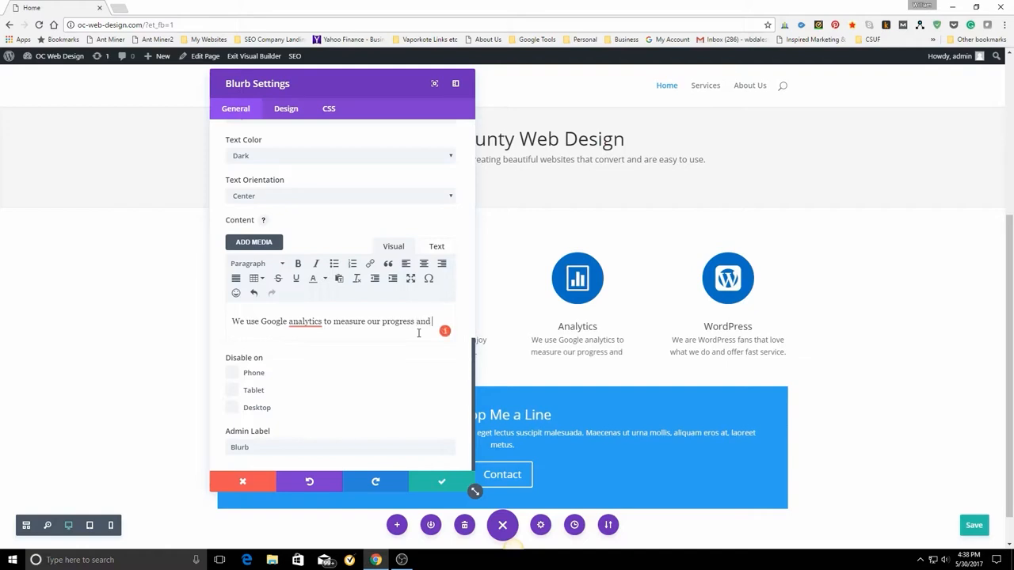
pyautogui.write('plan ')
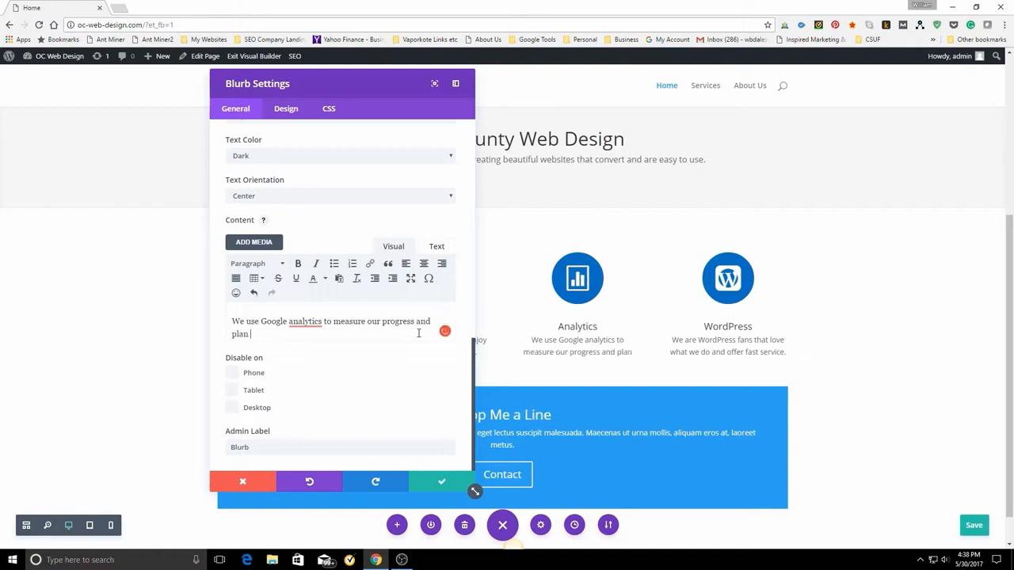
pyautogui.write('our')
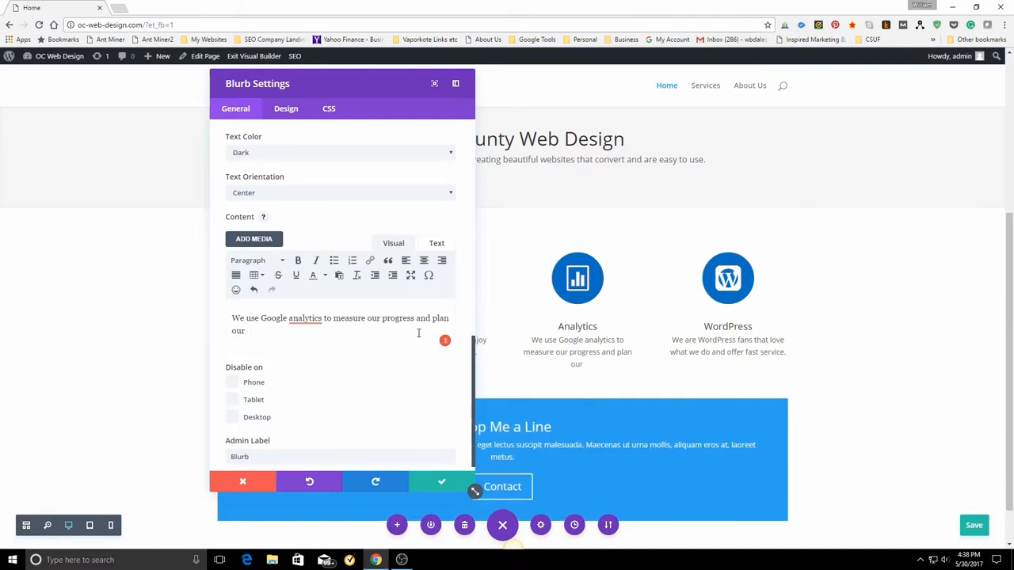
pyautogui.write(' future')
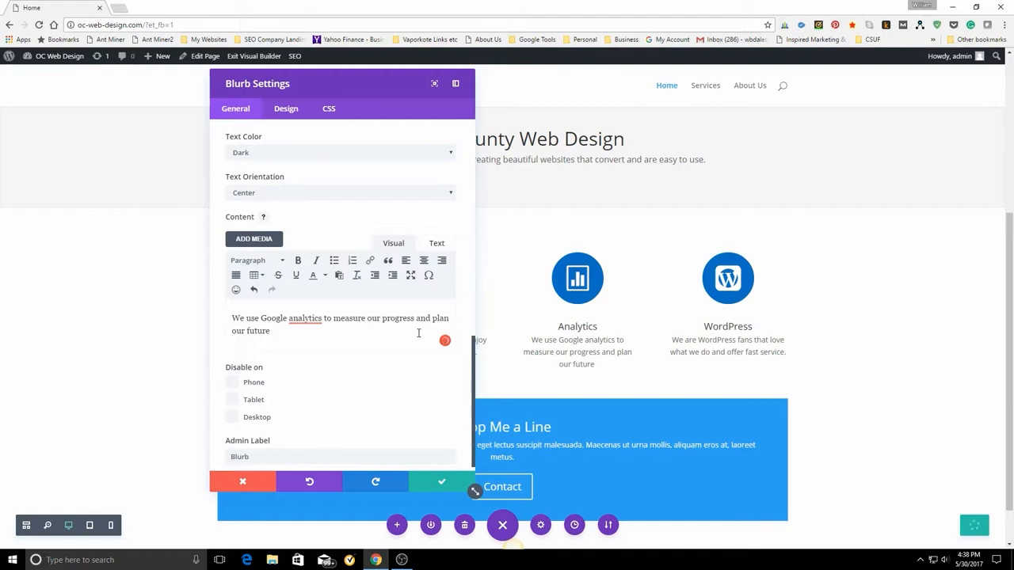
pyautogui.write(' work.')
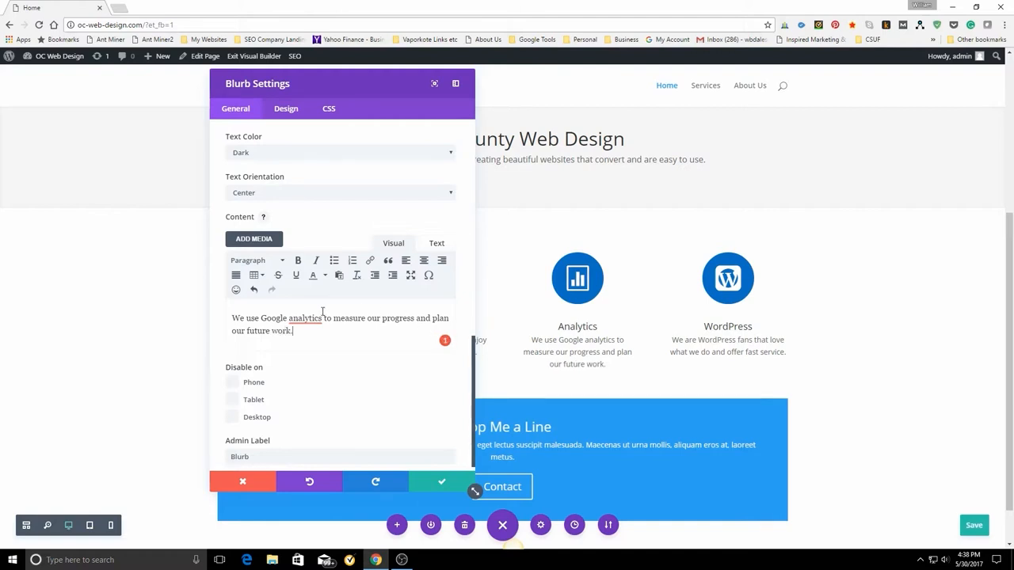
# Apply the suggested capitalization "Analytics" in the Analytics blurb's content and save the blurb settings.
pyautogui.click(309, 318)
pyautogui.click(313, 335)
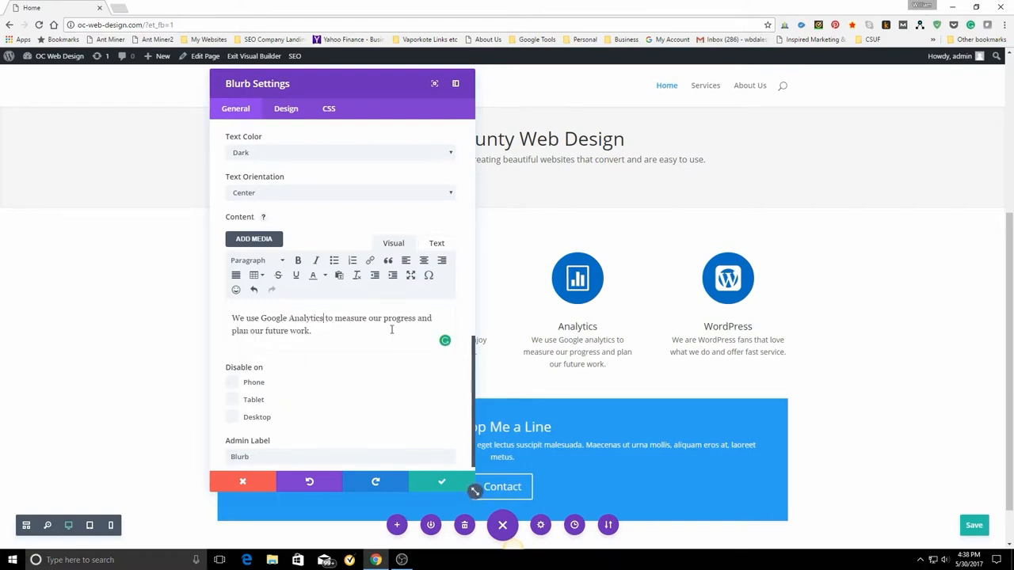
pyautogui.click(441, 481)
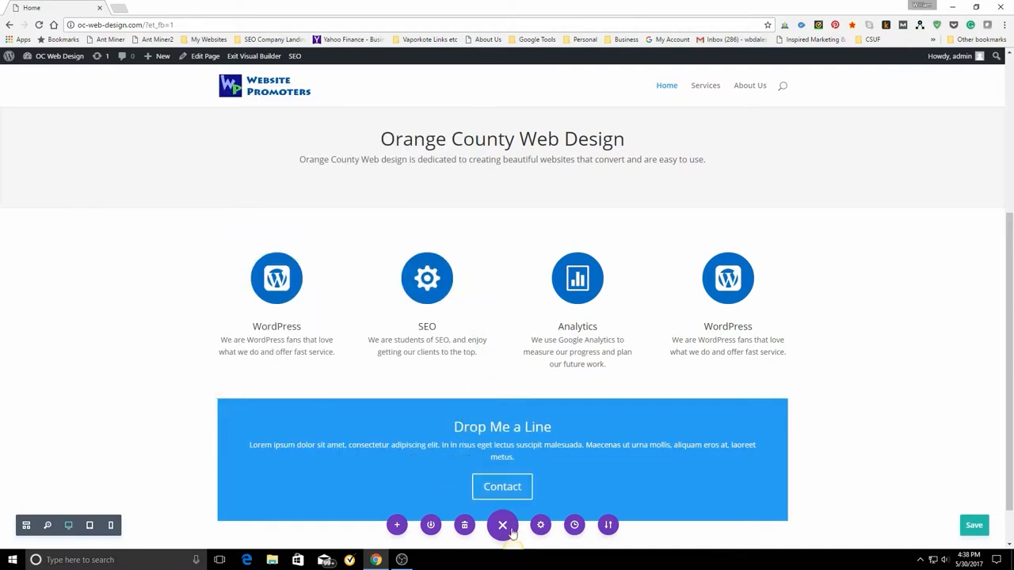
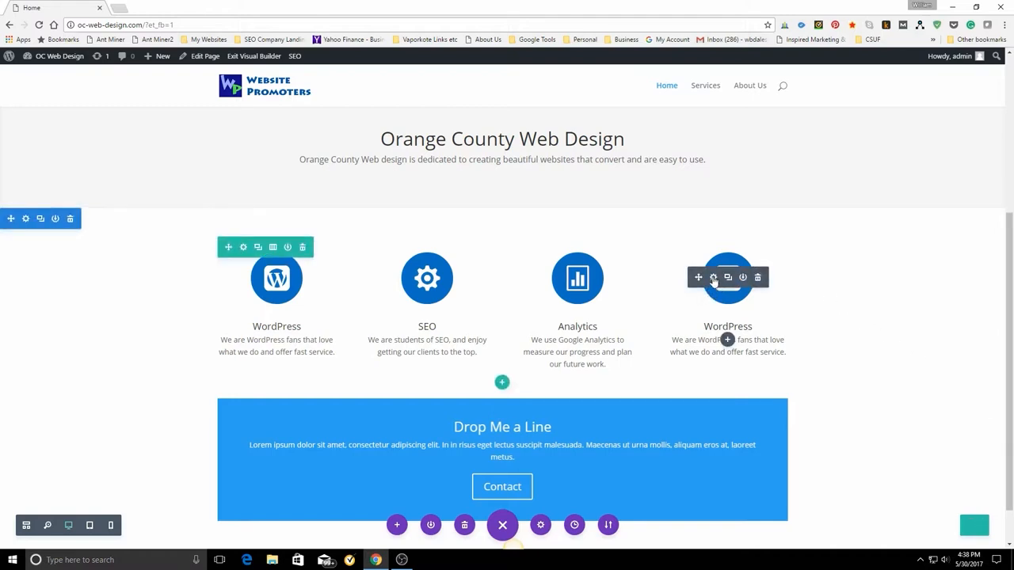
# Open the fourth column's blurb settings and change its title to "Adwords".
pyautogui.click(712, 277)
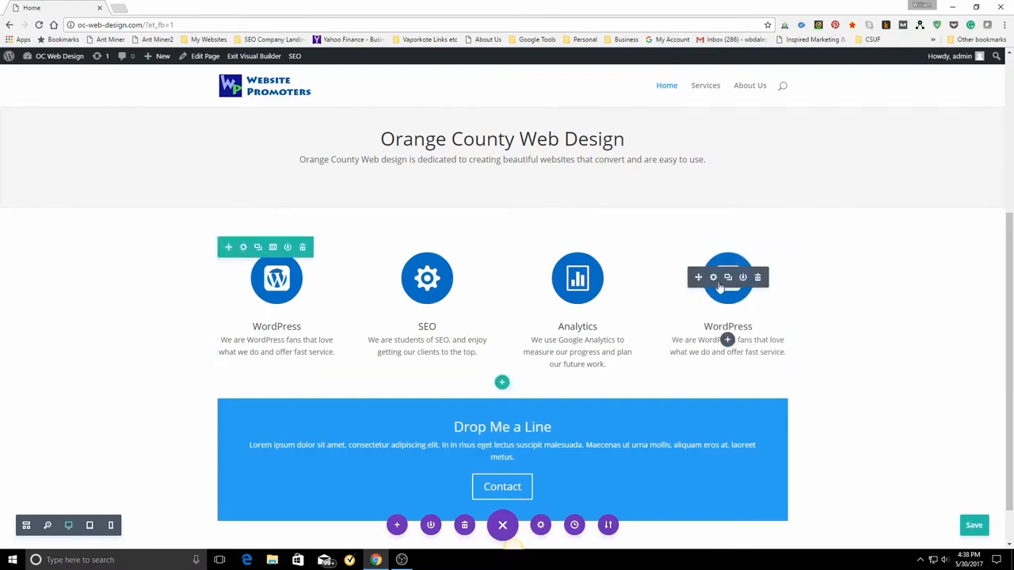
pyautogui.click(713, 278)
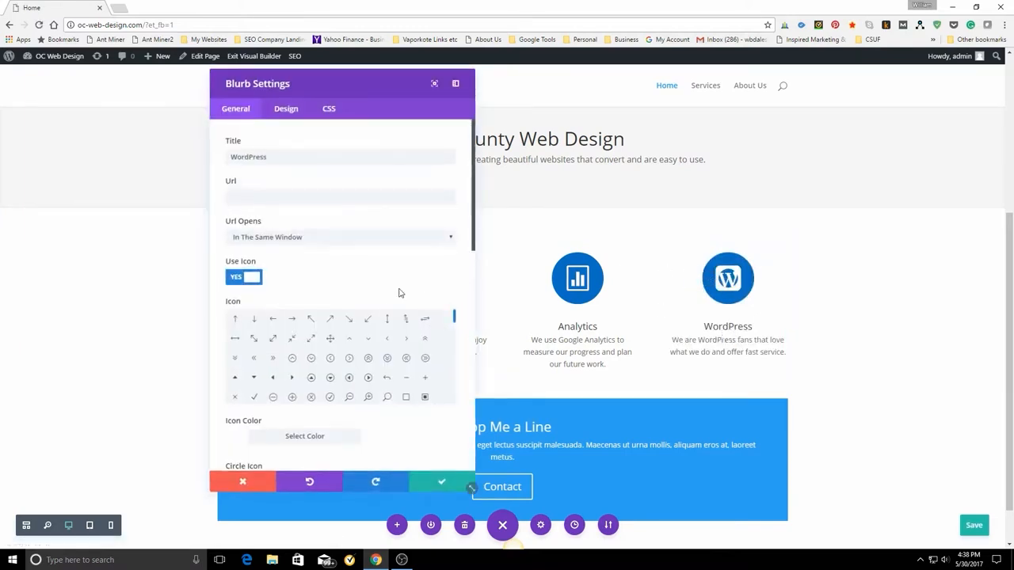
pyautogui.moveTo(232, 156); pyautogui.dragTo(316, 158)
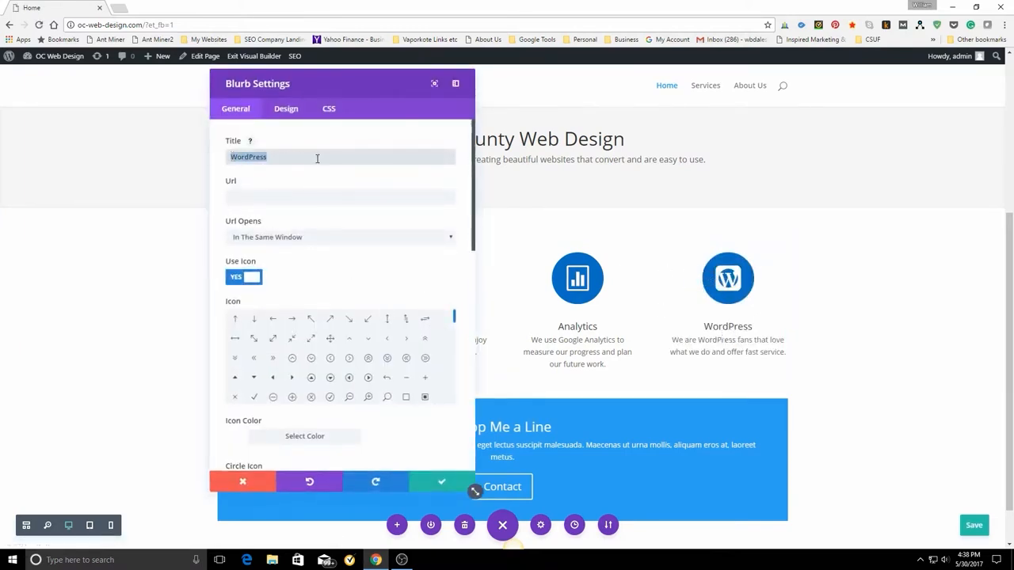
pyautogui.write('Adw')
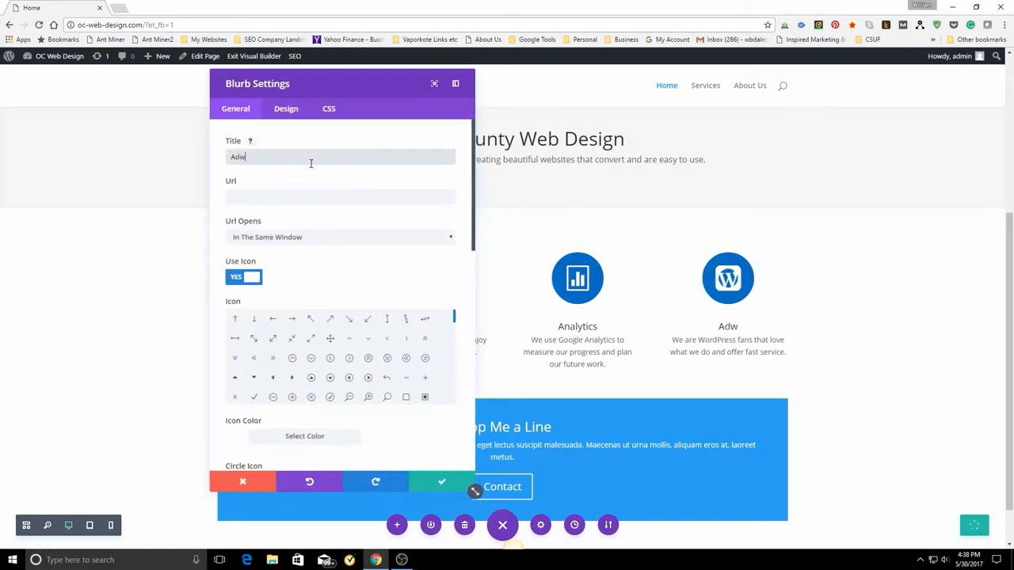
pyautogui.write('ords')
# Change the Adwords blurb's icon to the presentation board with a line chart.
pyautogui.scroll(-3, 333, 253)
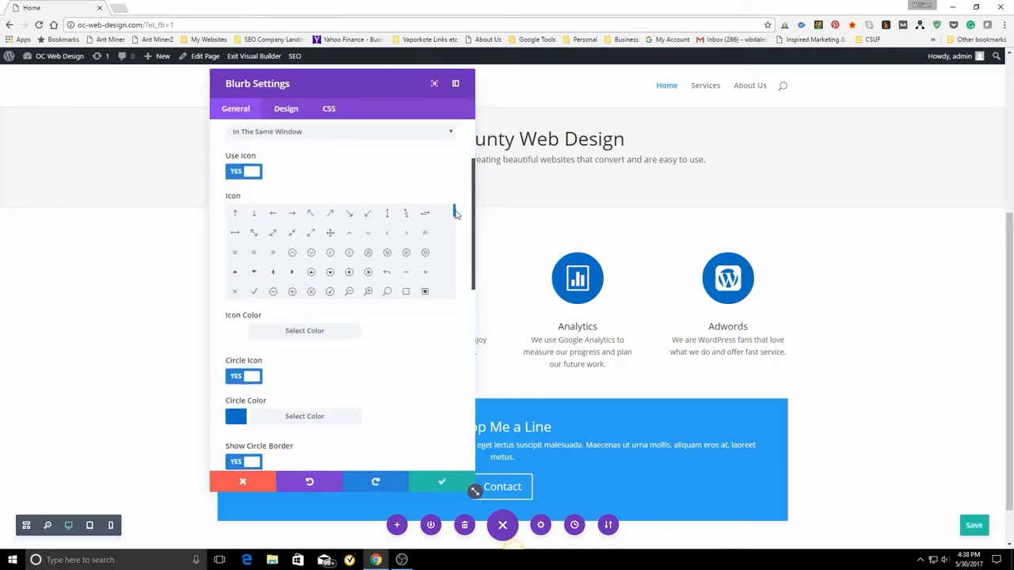
pyautogui.moveTo(456, 212); pyautogui.dragTo(449, 251)
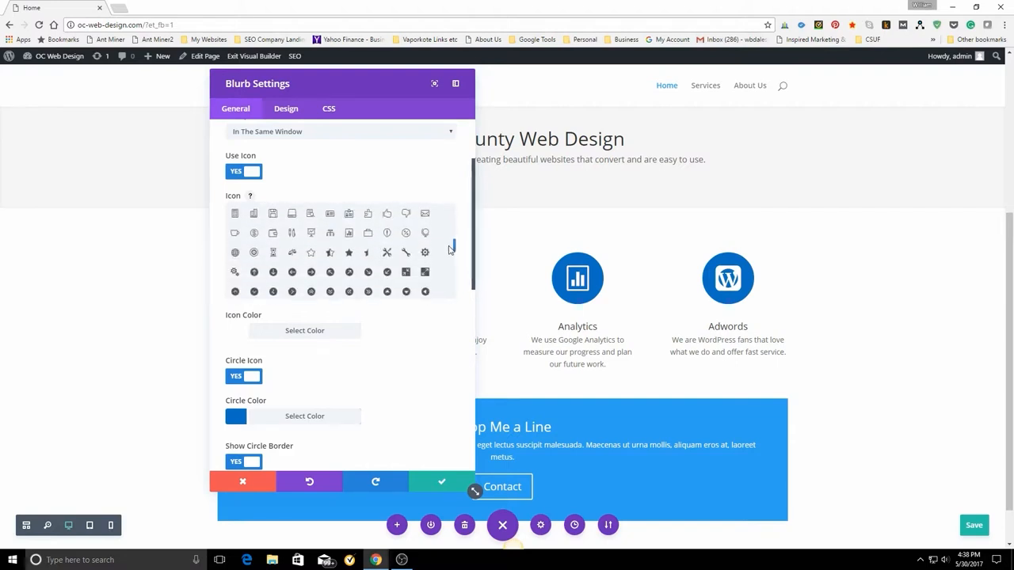
pyautogui.click(311, 234)
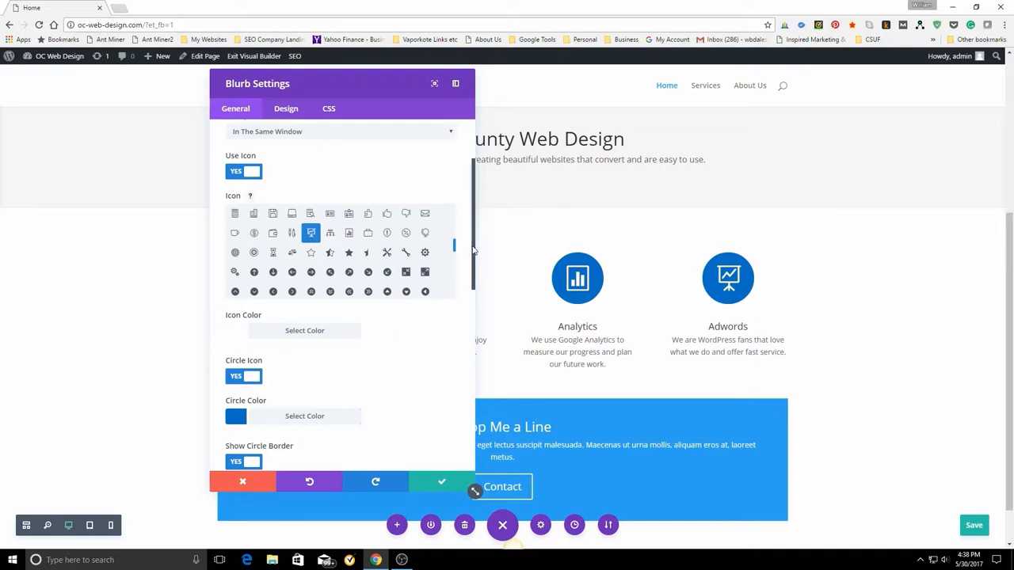
# Replace the Adwords blurb's content with "Let us put togather an Adwords campainge to push your sales and profits through the roof.".
pyautogui.moveTo(474, 250); pyautogui.dragTo(433, 418)
pyautogui.moveTo(232, 322); pyautogui.dragTo(300, 340)
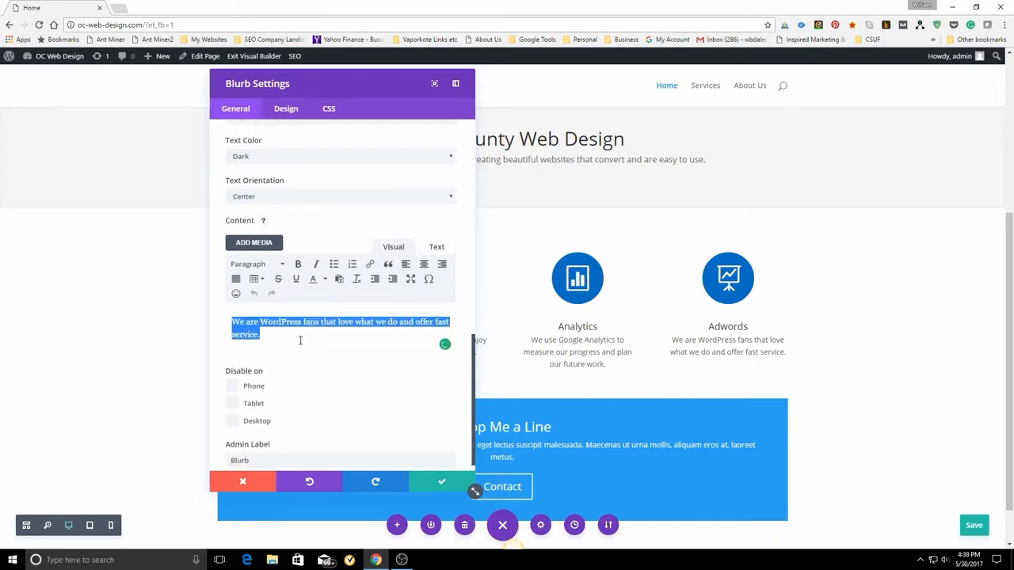
pyautogui.write('L')
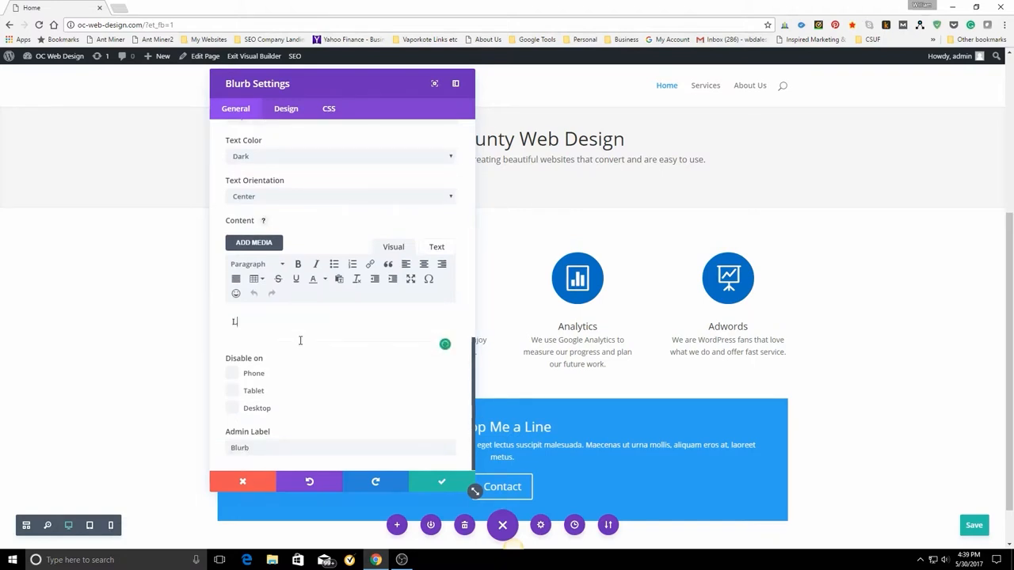
pyautogui.write('et us put togather')
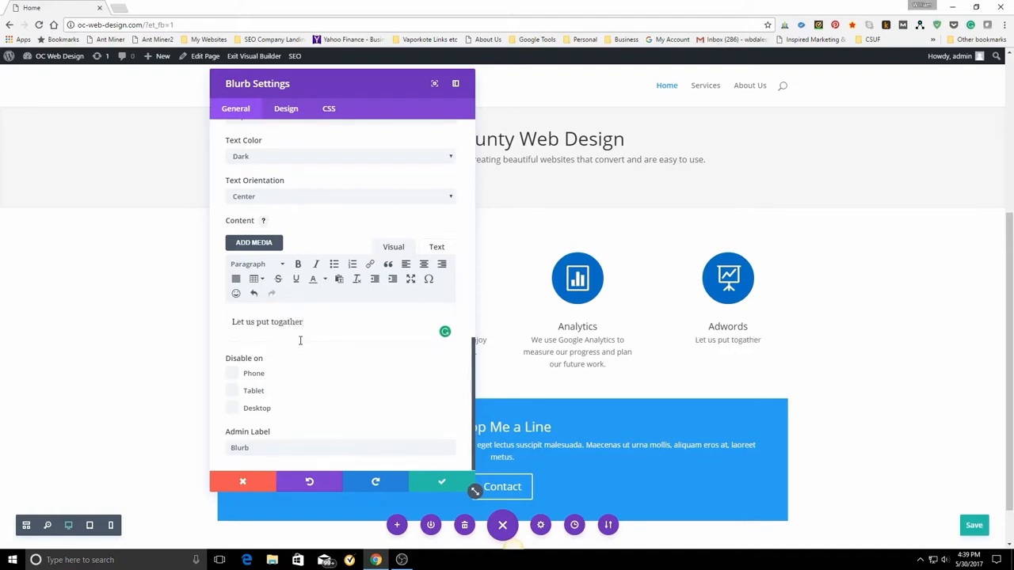
pyautogui.write(' an Adwords ')
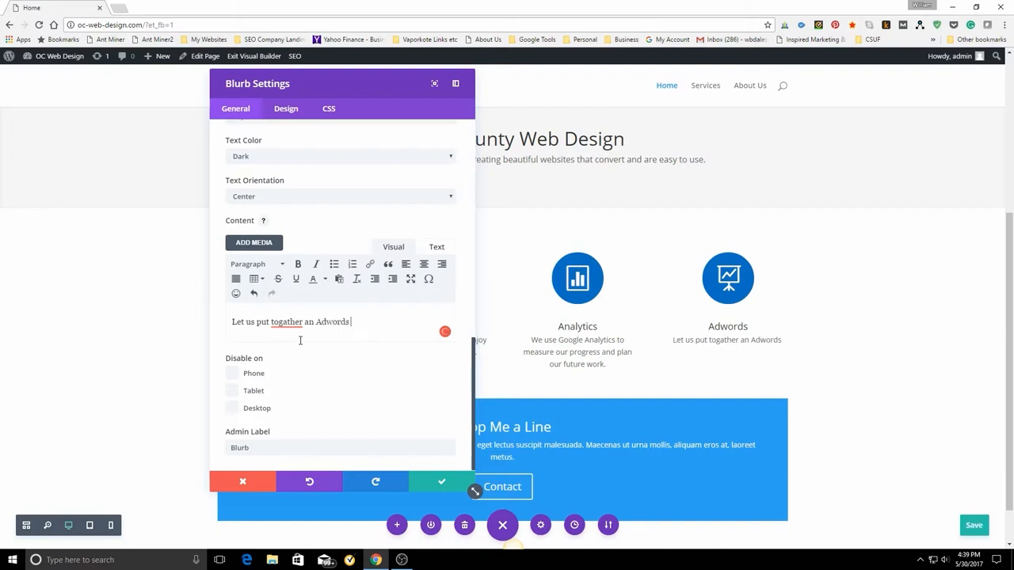
pyautogui.write('campai')
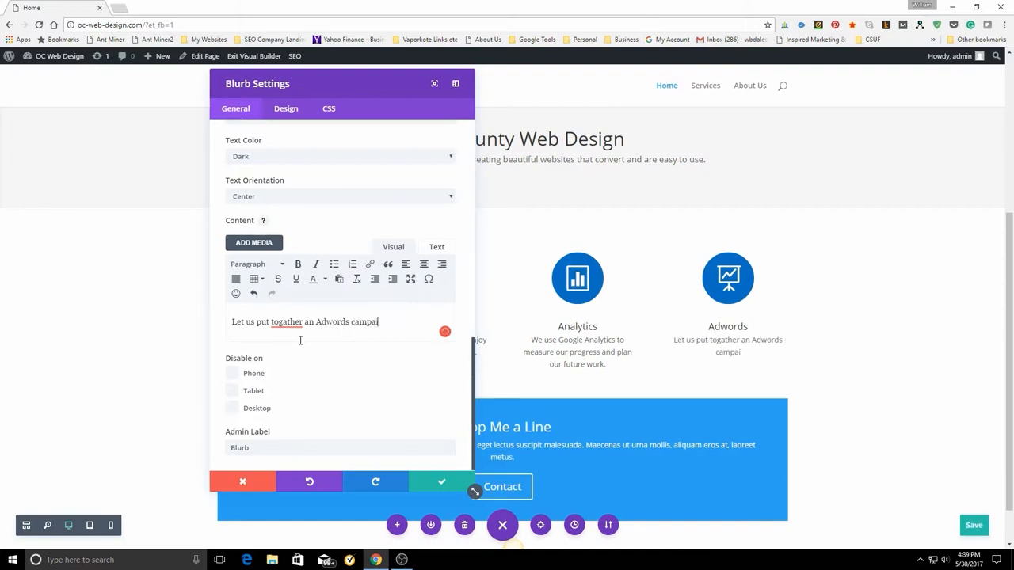
pyautogui.write('nge to push')
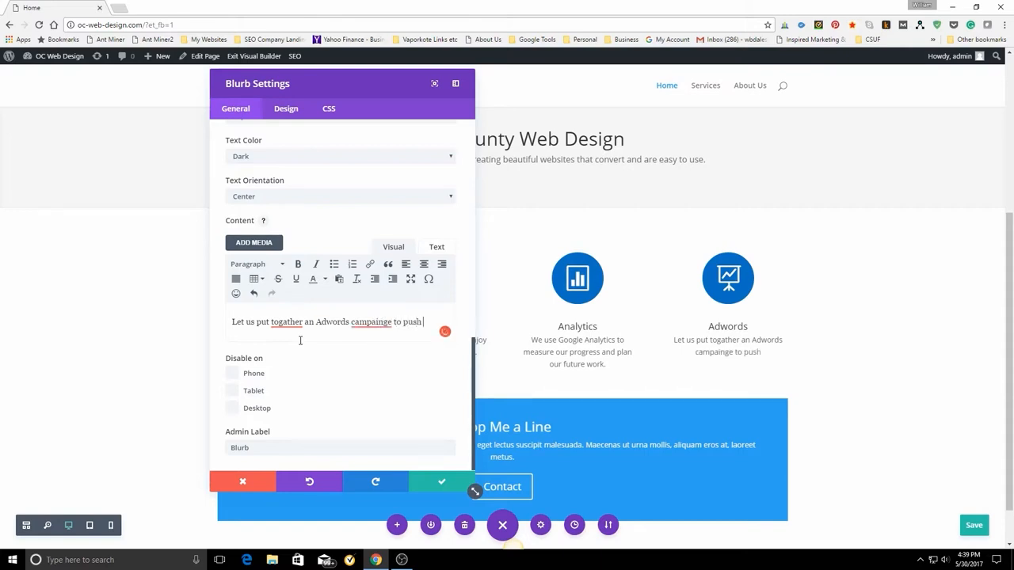
pyautogui.write(' your sales')
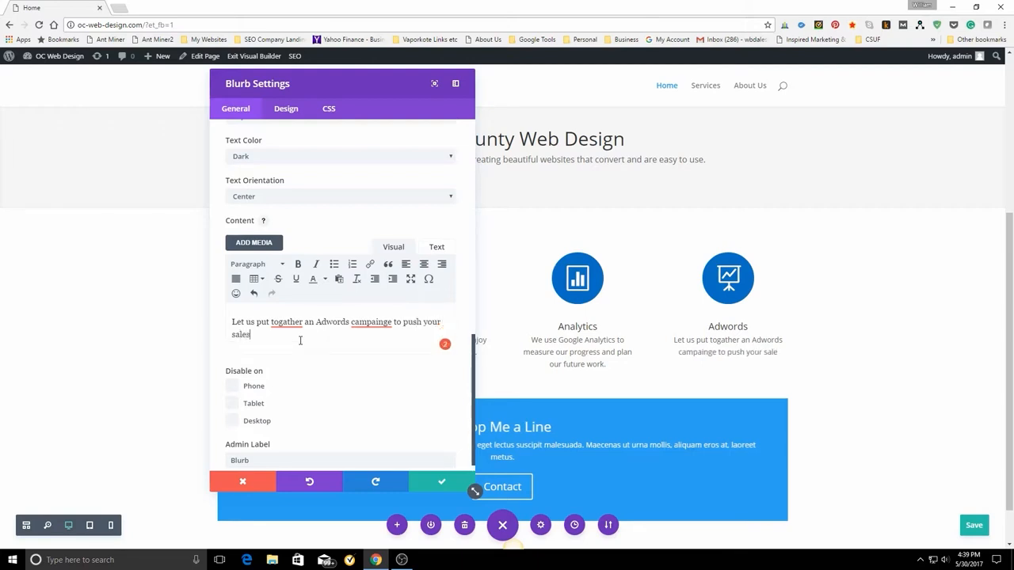
pyautogui.write(' and profi')
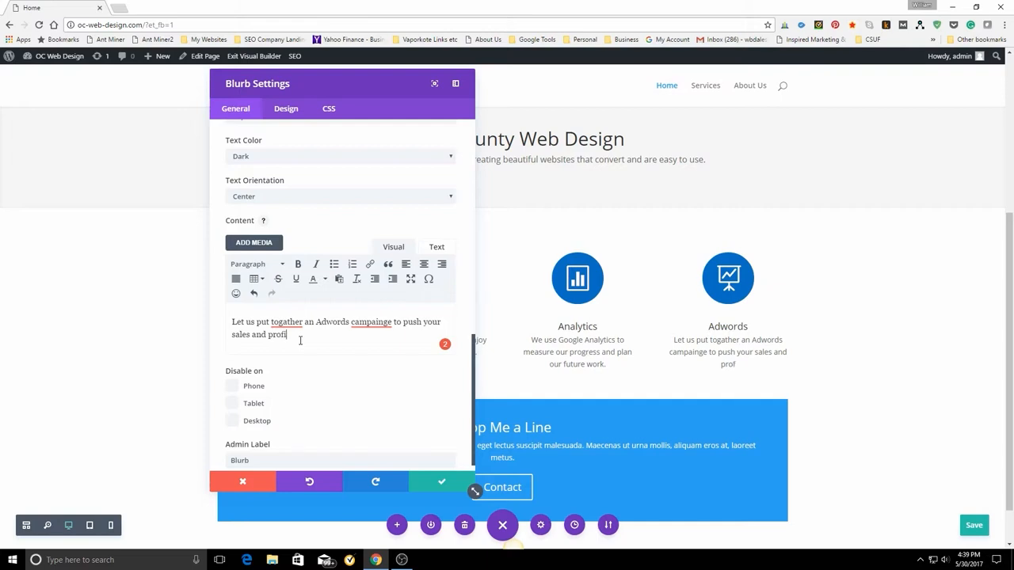
pyautogui.write('ts through the r')
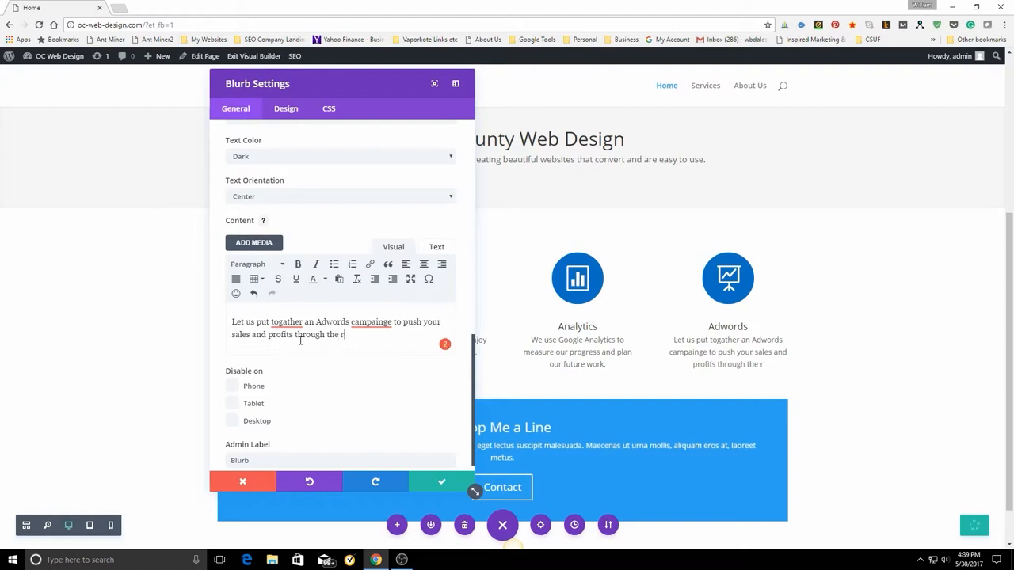
pyautogui.write('oof.')
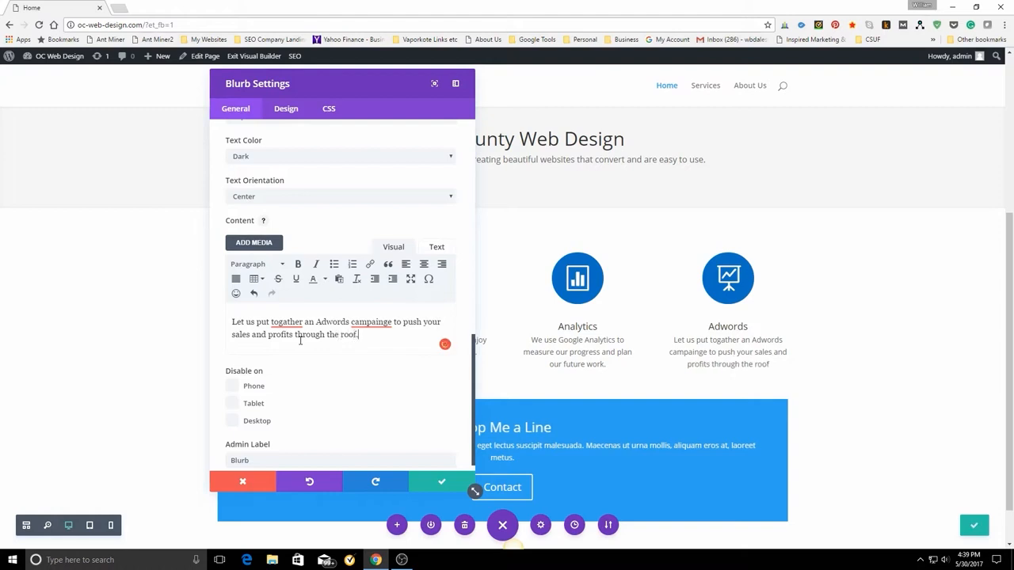
# Apply the suggested spellings "together" and "campaign" in the Adwords blurb's content, then save the blurb settings and the page.
pyautogui.click(298, 321)
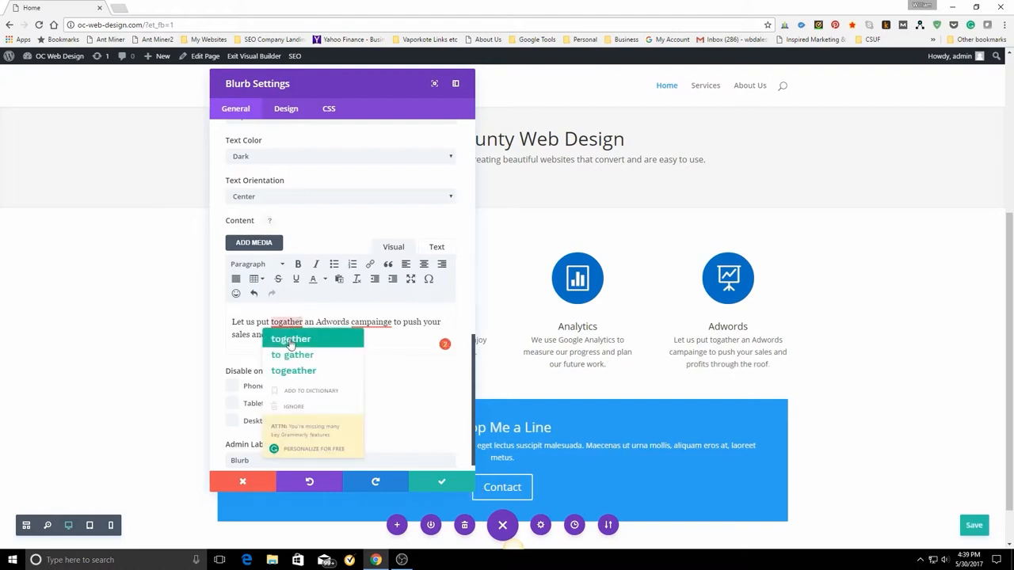
pyautogui.click(292, 279)
pyautogui.click(363, 324)
pyautogui.click(371, 339)
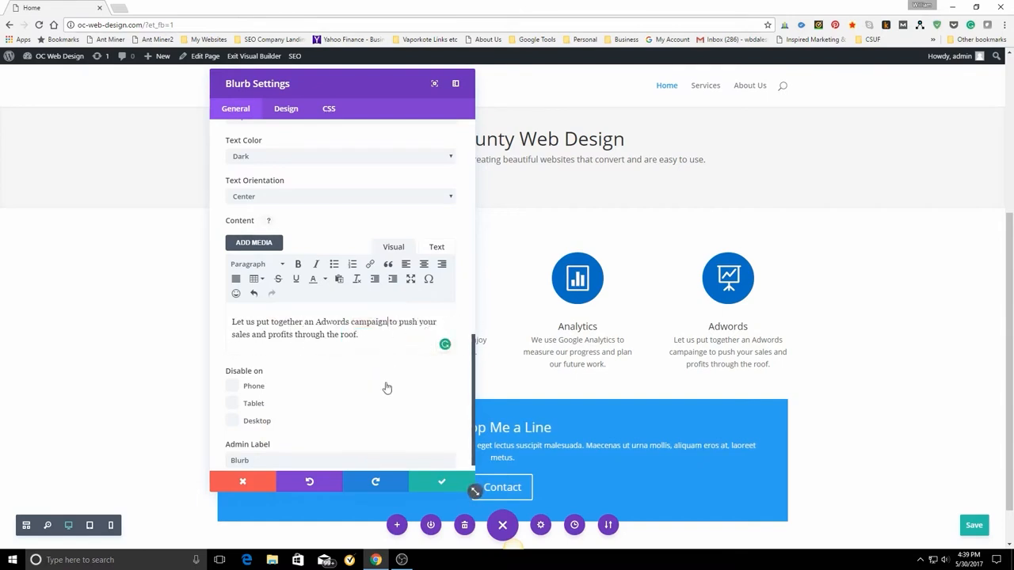
pyautogui.click(443, 485)
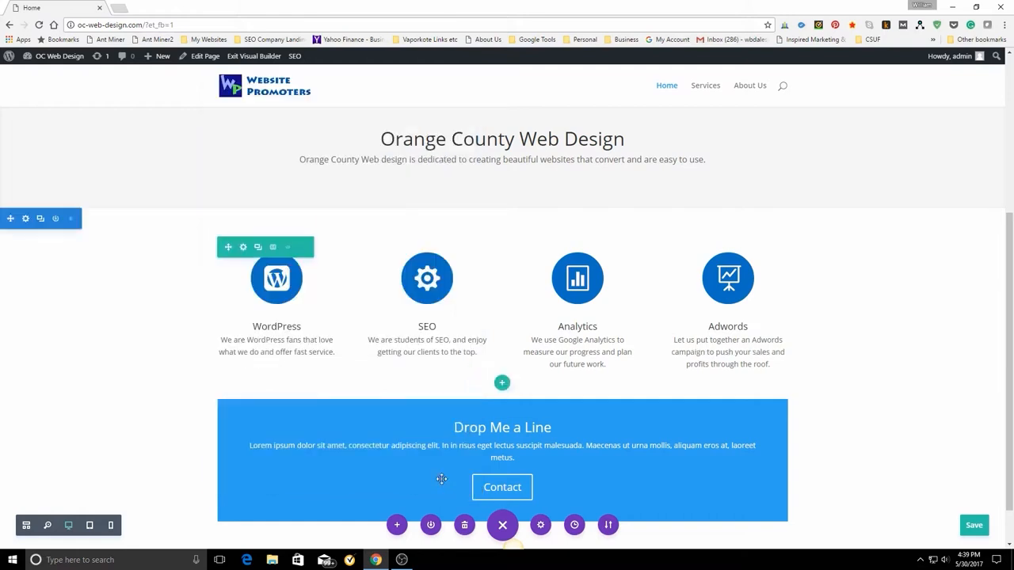
pyautogui.click(974, 525)
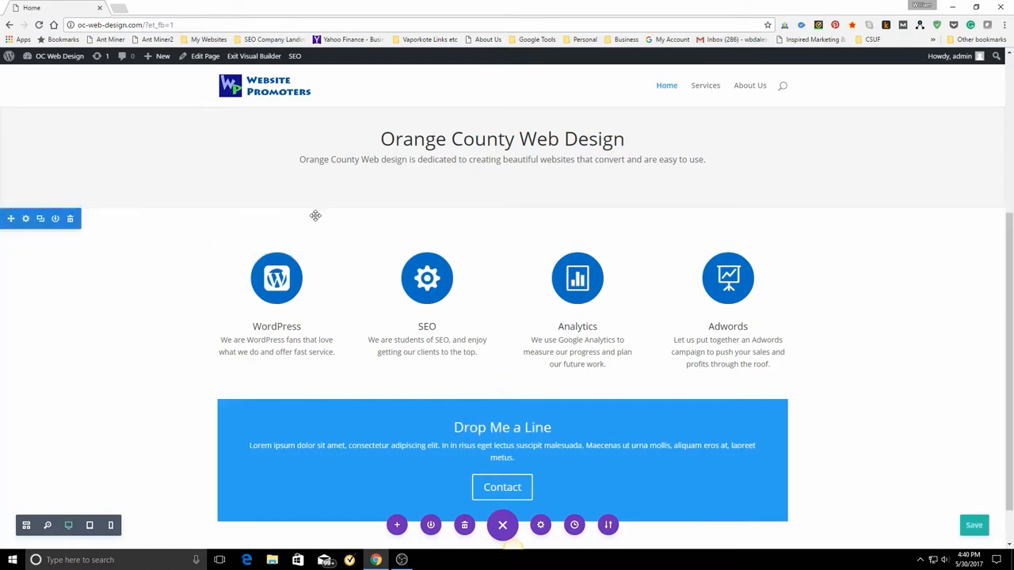
# Go to the live site by way of the WordPress dashboard and review the home page down to the Drop Me a Line banner.
pyautogui.click(53, 56)
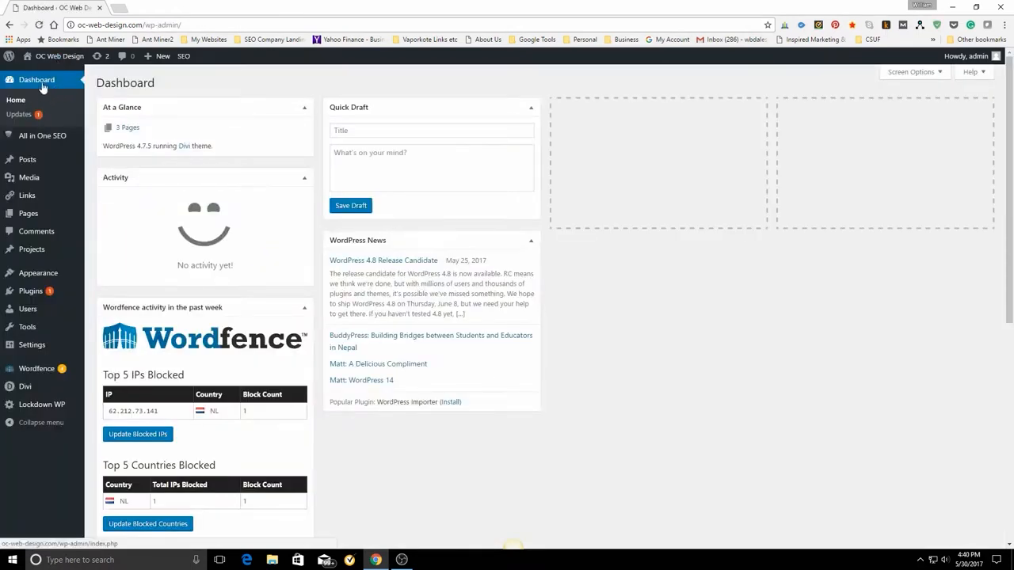
pyautogui.moveTo(57, 62)
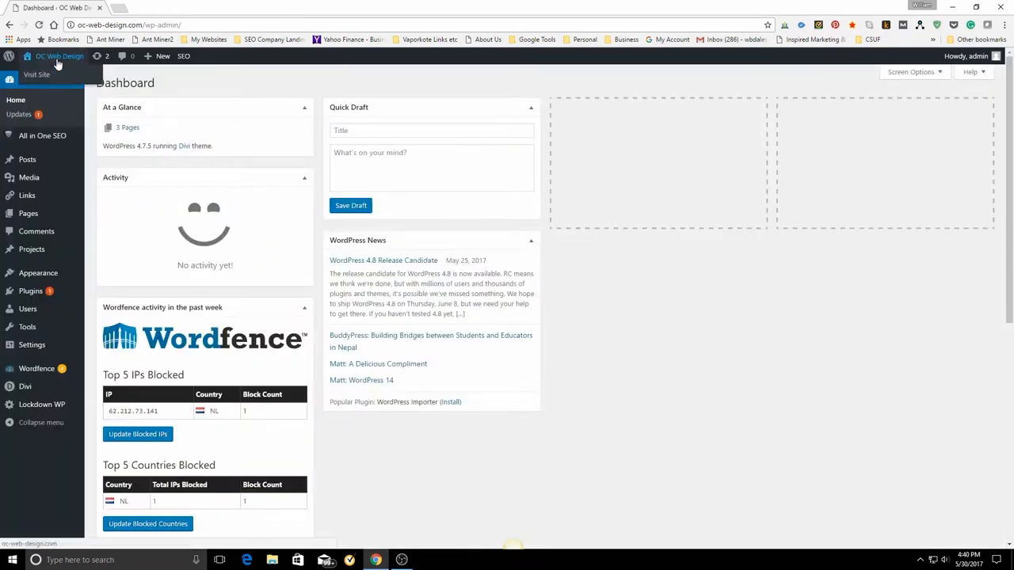
pyautogui.click(43, 77)
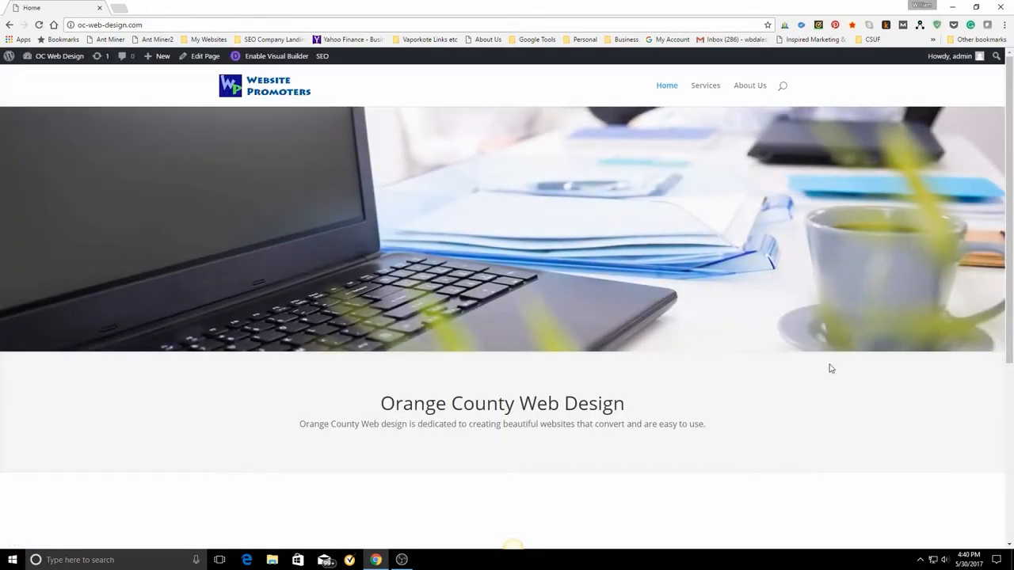
pyautogui.scroll(-2, 831, 368)
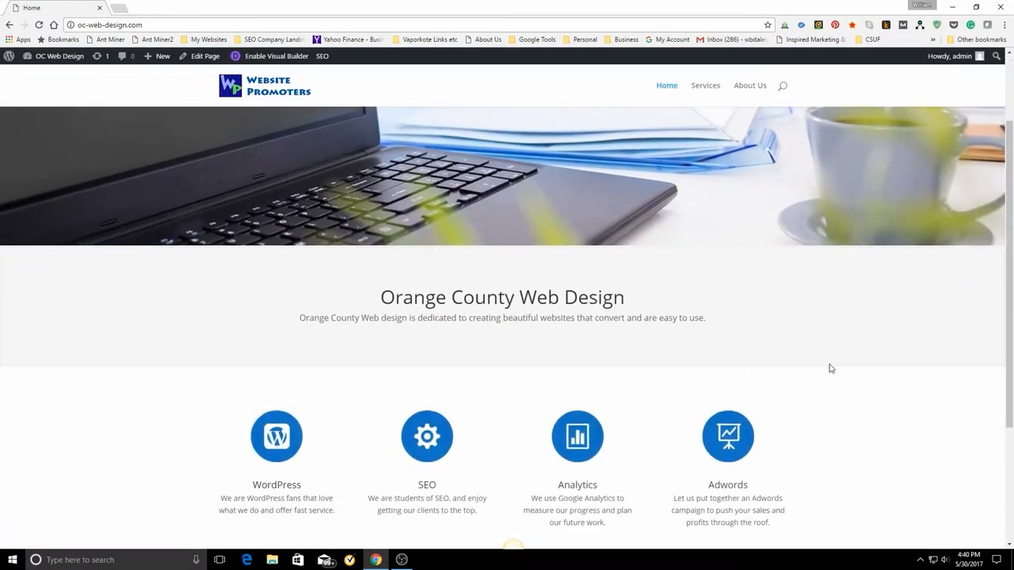
pyautogui.scroll(-2, 831, 369)
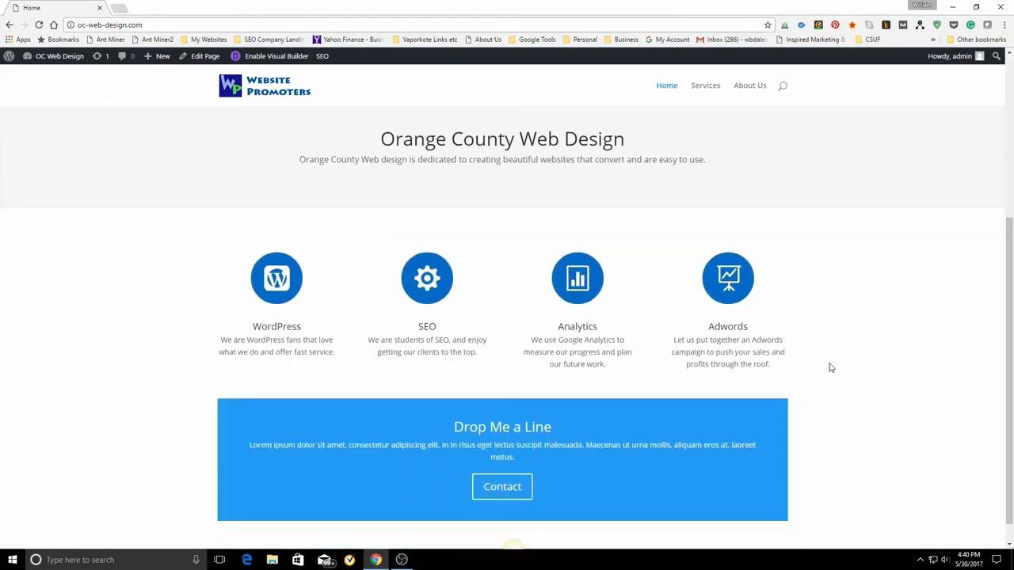
pyautogui.scroll(-1, 830, 367)
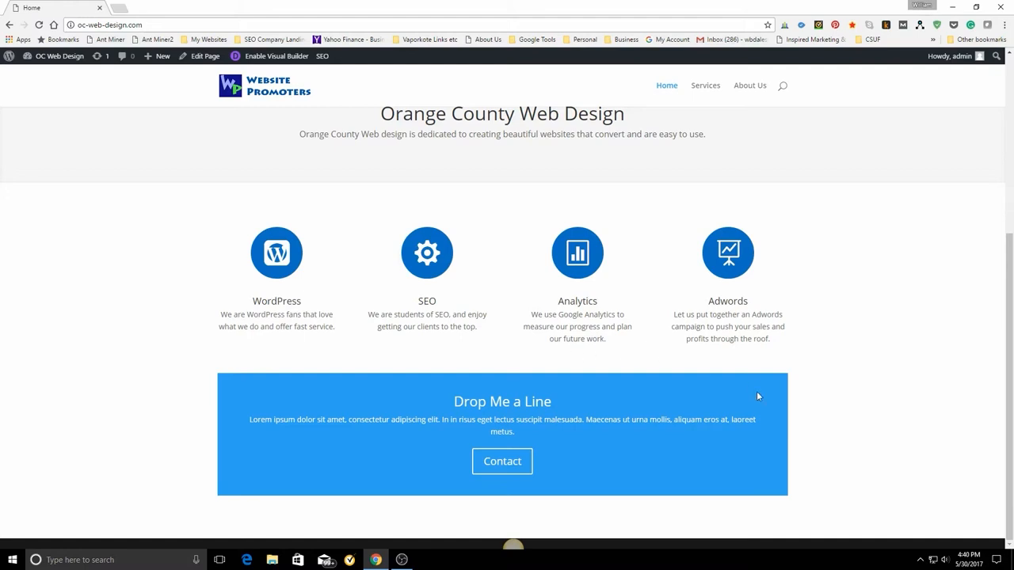
# Enable the Visual Builder again, make the row holding the Drop Me a Line banner fullwidth, and save the row settings.
pyautogui.click(267, 61)
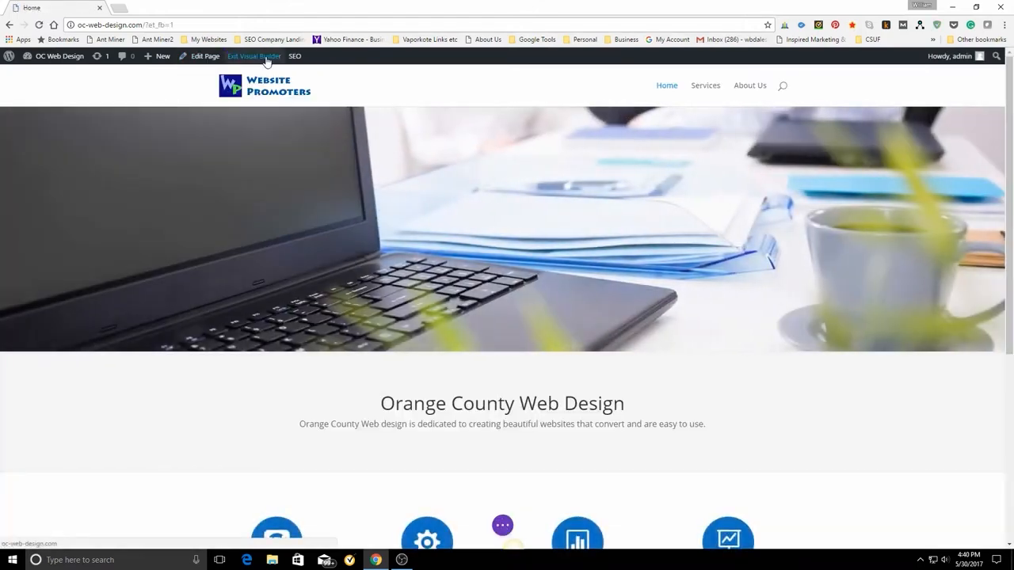
pyautogui.scroll(-4, 702, 303)
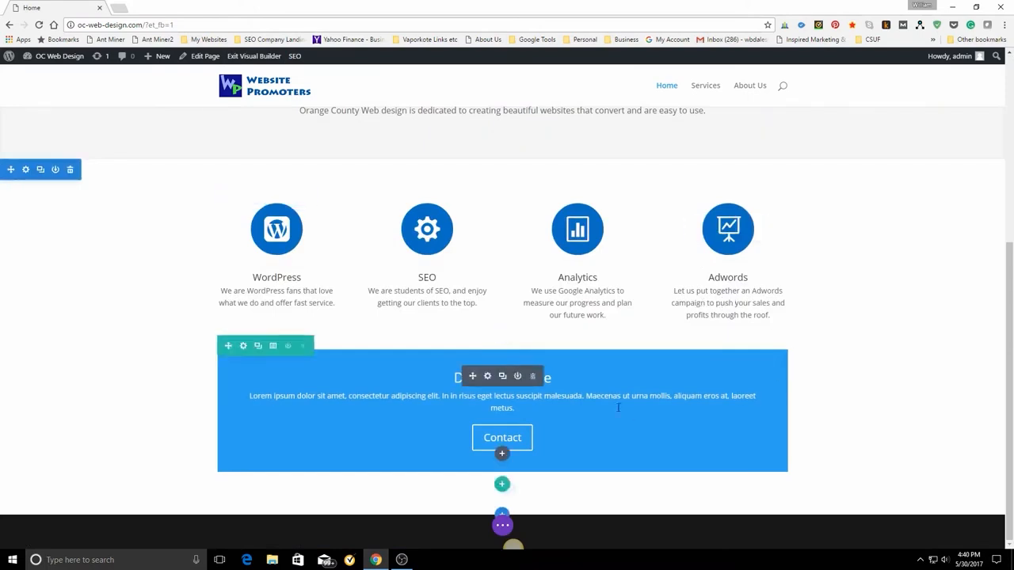
pyautogui.click(243, 346)
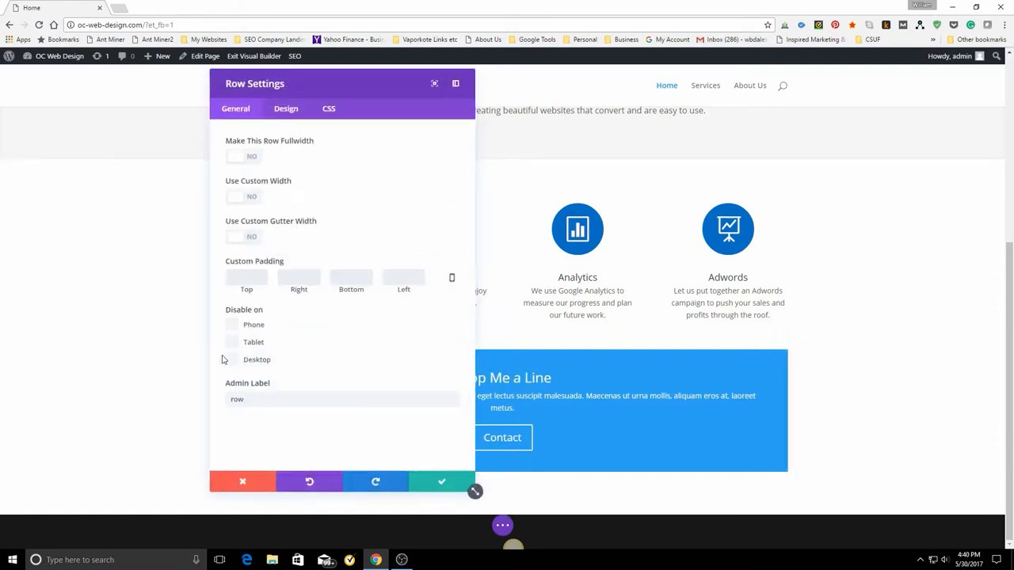
pyautogui.click(251, 158)
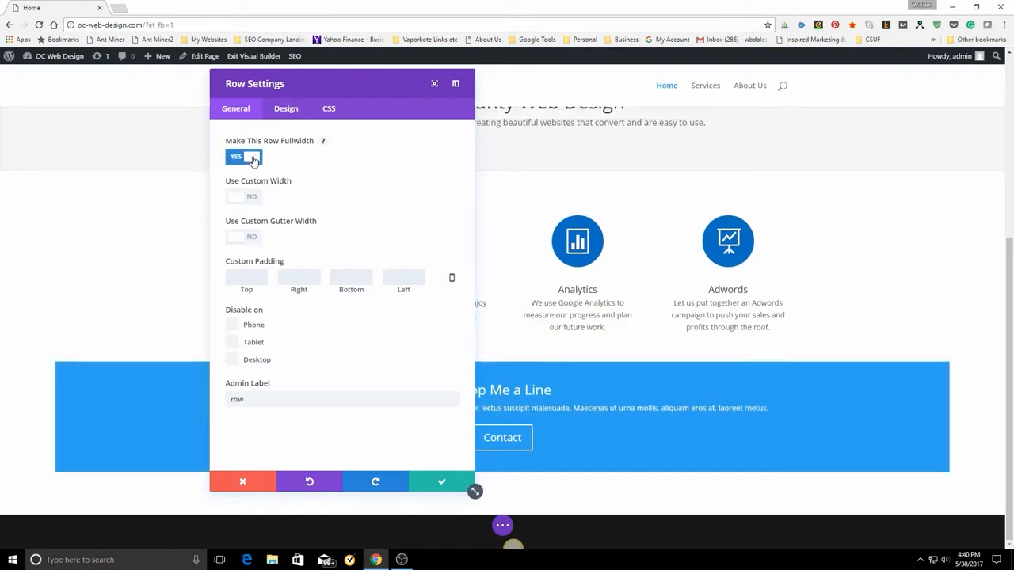
pyautogui.click(285, 109)
pyautogui.scroll(-3, 366, 269)
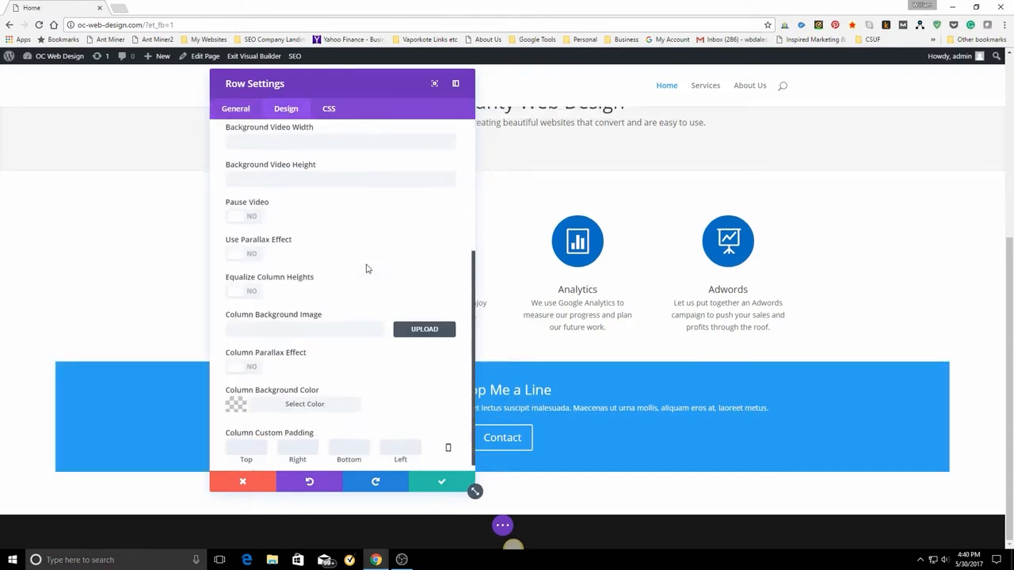
pyautogui.scroll(3, 356, 297)
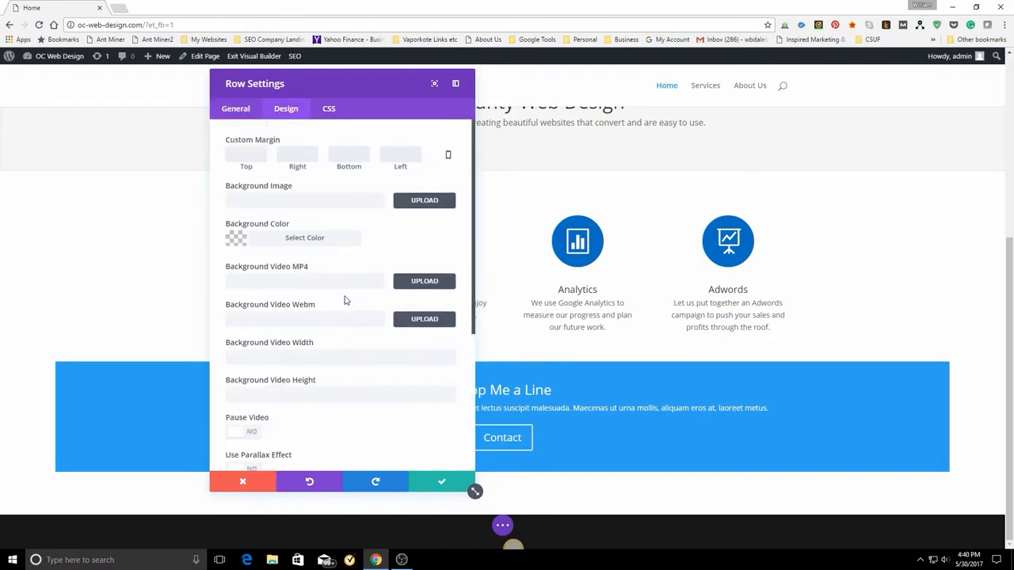
pyautogui.click(235, 111)
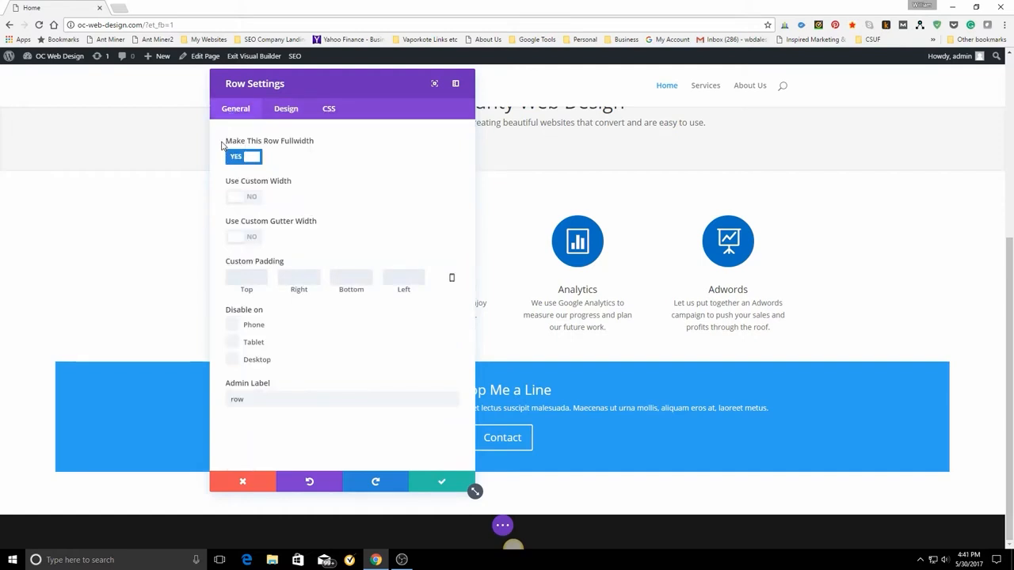
pyautogui.click(440, 486)
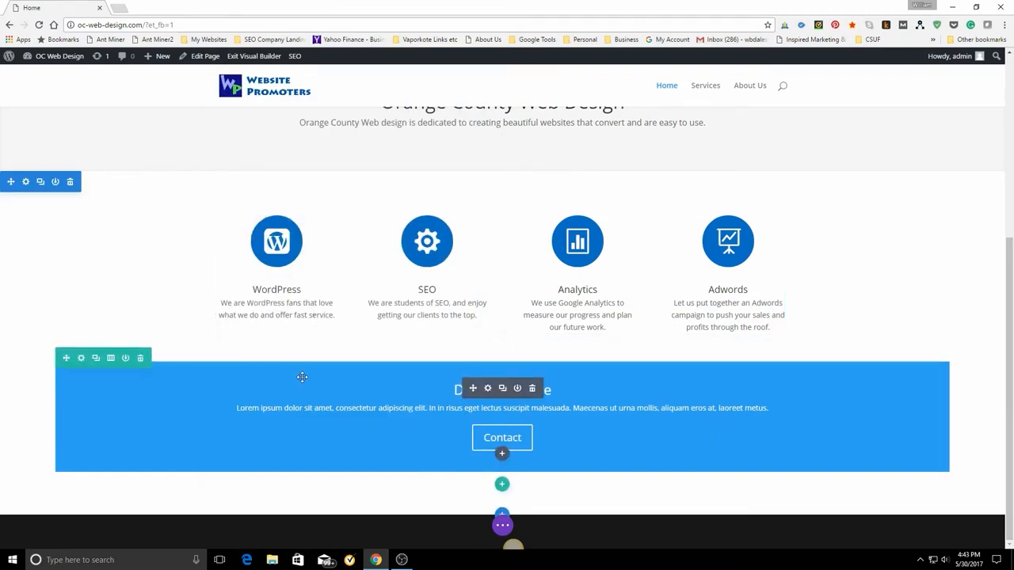
# Enable a custom gutter width of 1 for the row holding the Drop Me a Line banner and save the row settings.
pyautogui.click(81, 358)
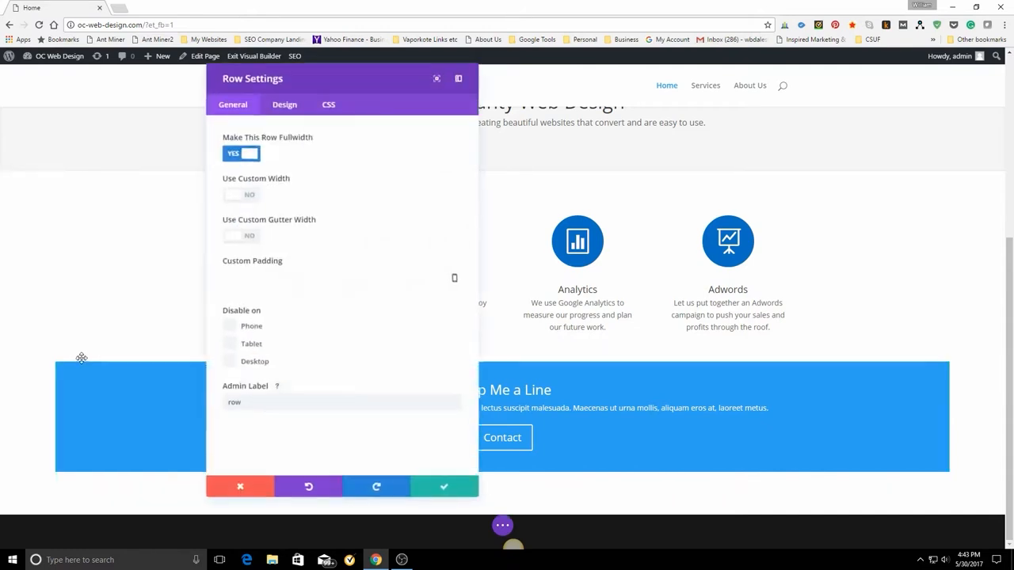
pyautogui.click(286, 108)
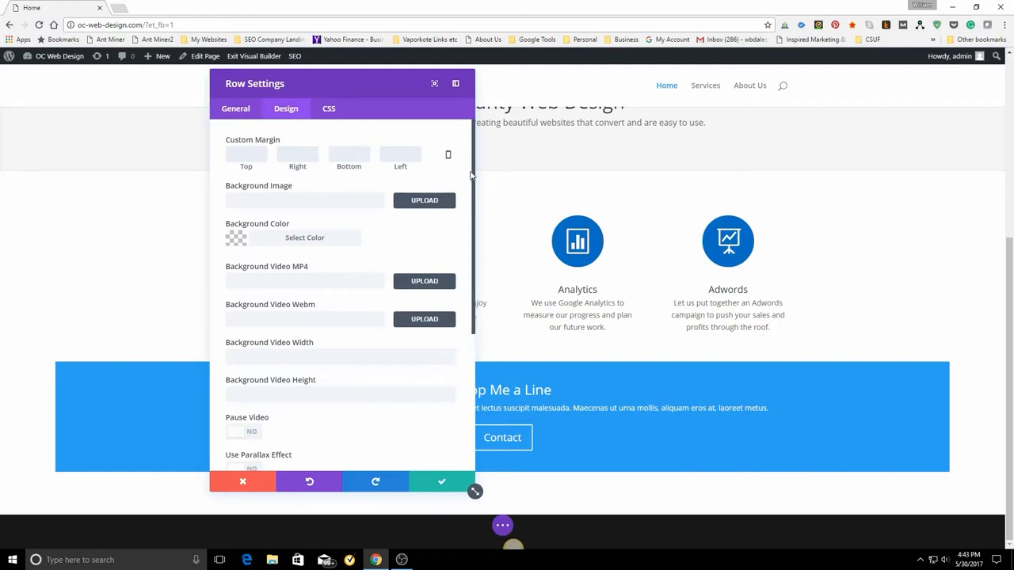
pyautogui.moveTo(473, 176)
pyautogui.mouseDown()
pyautogui.moveTo(473, 310)
pyautogui.moveTo(473, 186)
pyautogui.mouseUp()
pyautogui.click(235, 110)
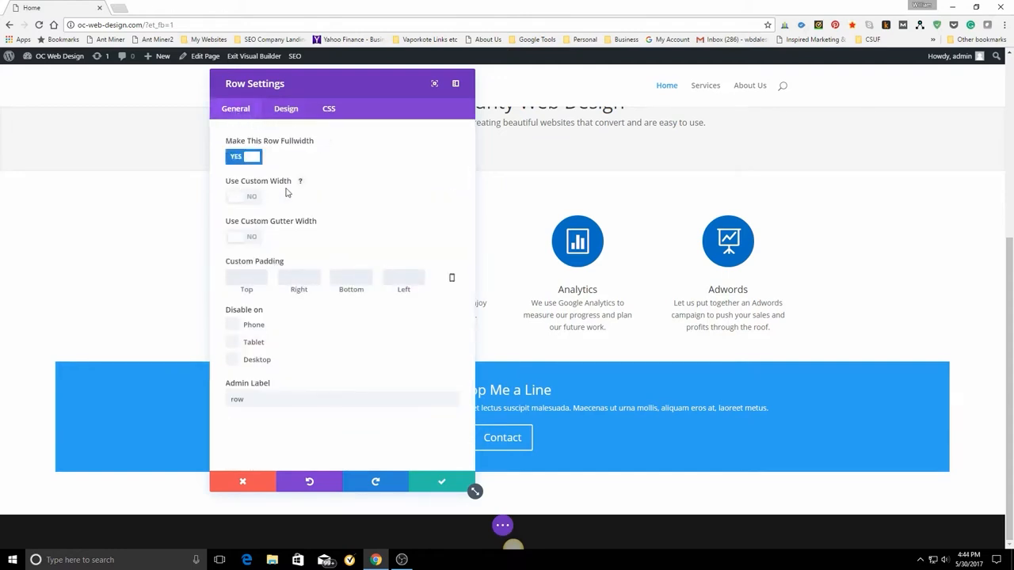
pyautogui.click(255, 242)
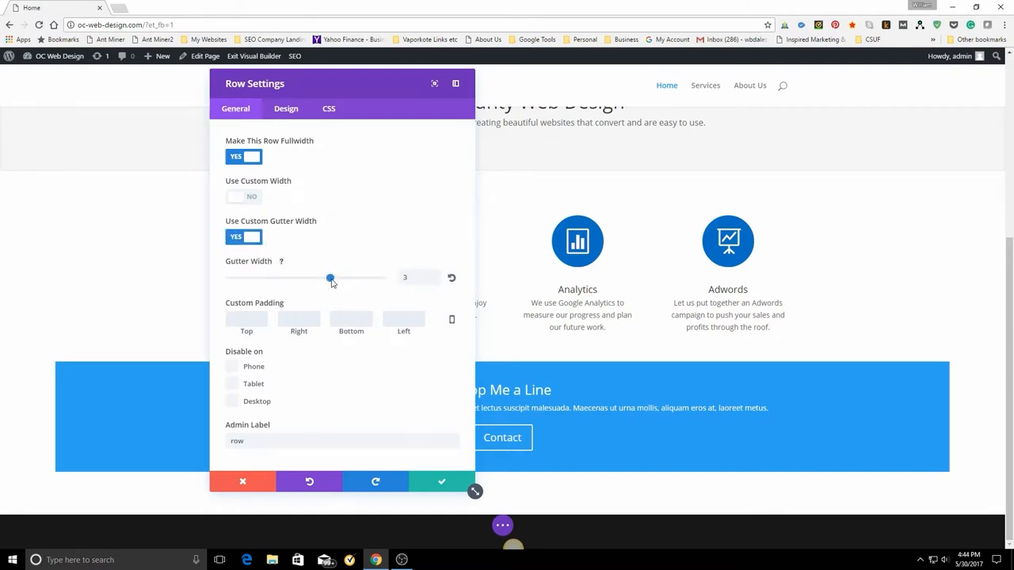
pyautogui.moveTo(303, 282); pyautogui.dragTo(234, 282)
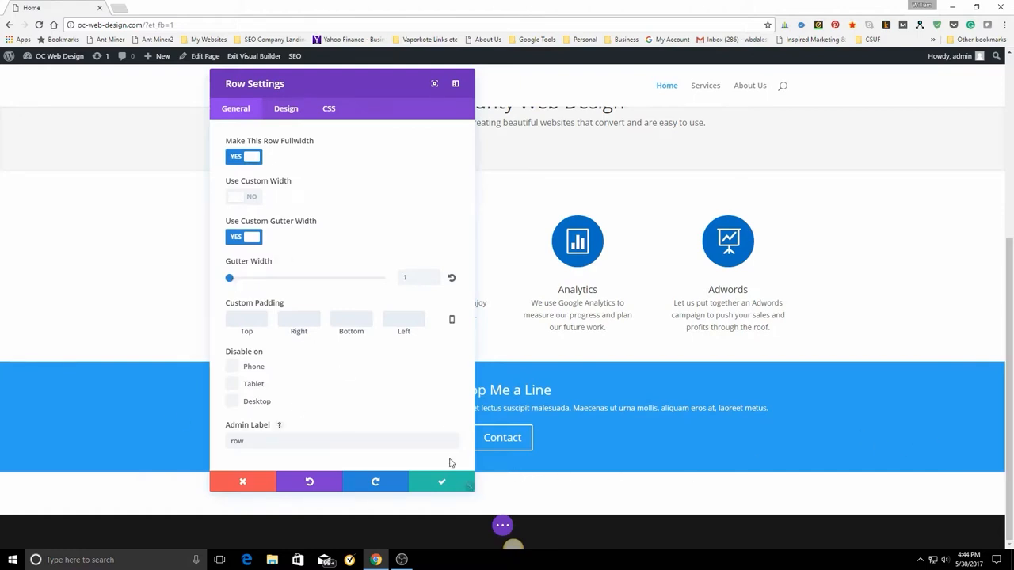
pyautogui.click(437, 483)
# Change the title of the Drop Me a Line call to action to "Contact Us To Get Your Company On The Internet".
pyautogui.moveTo(372, 437)
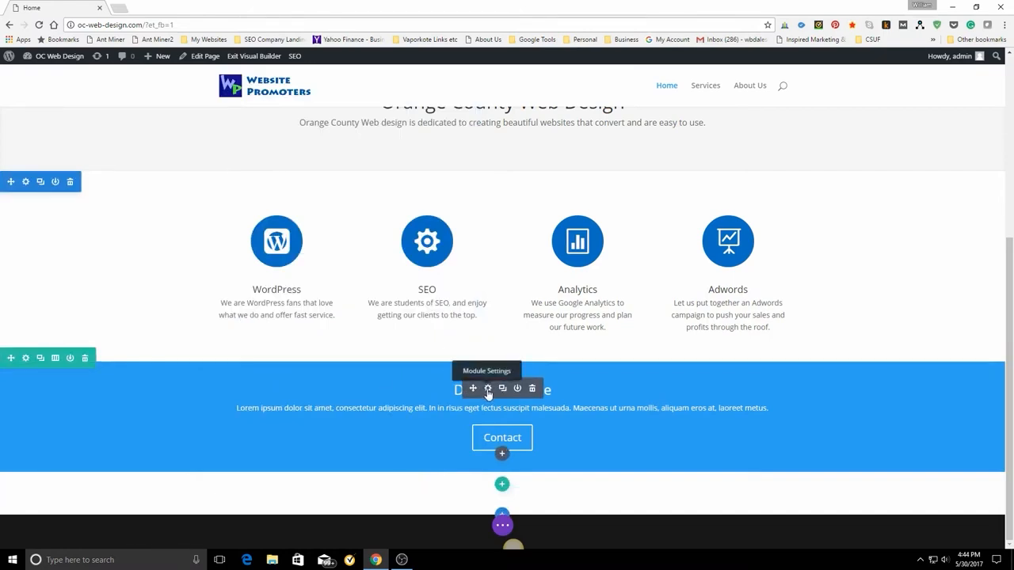
pyautogui.click(488, 388)
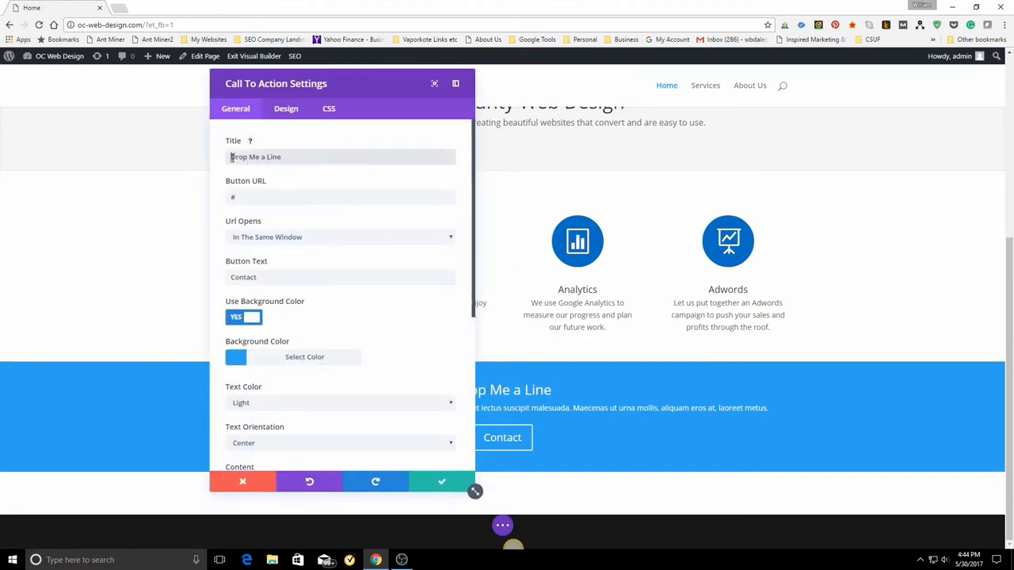
pyautogui.moveTo(233, 157); pyautogui.dragTo(323, 158)
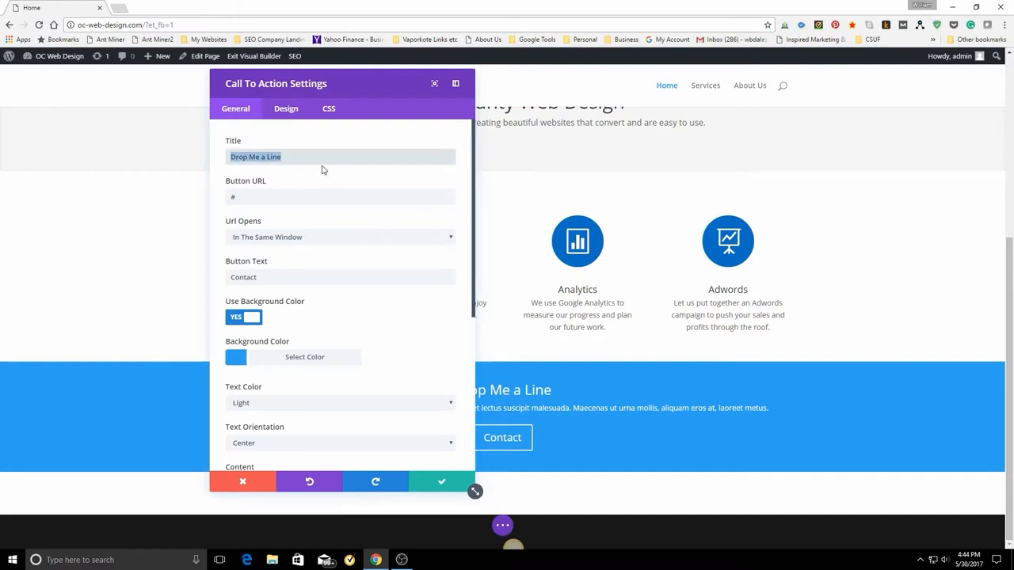
pyautogui.write('Co')
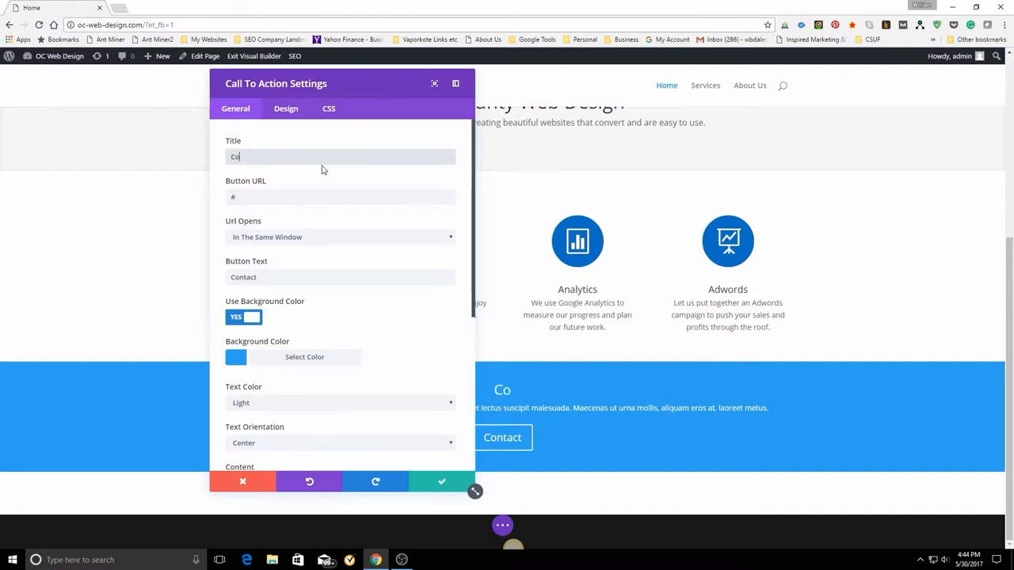
pyautogui.write('ntact')
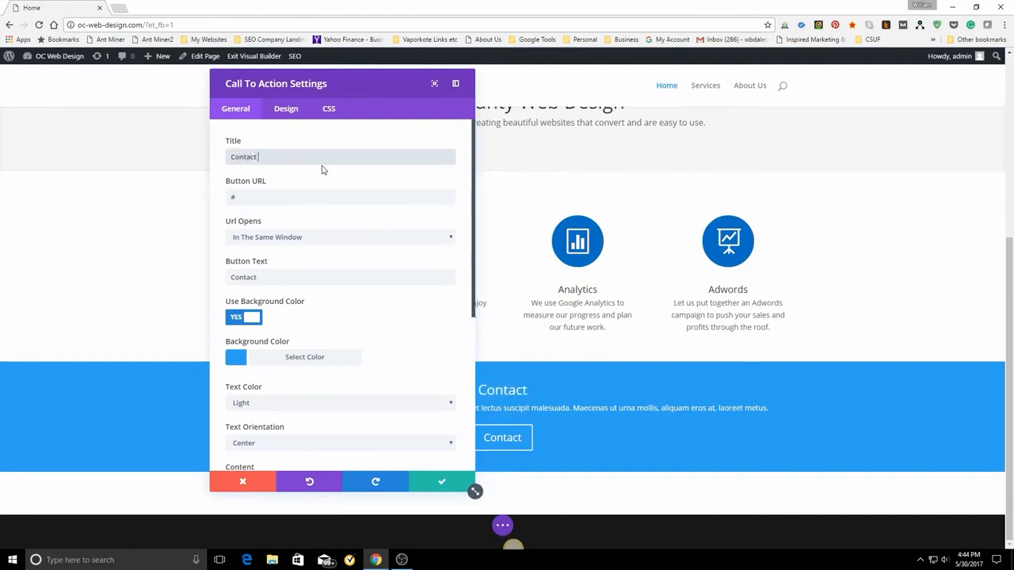
pyautogui.write(' Us')
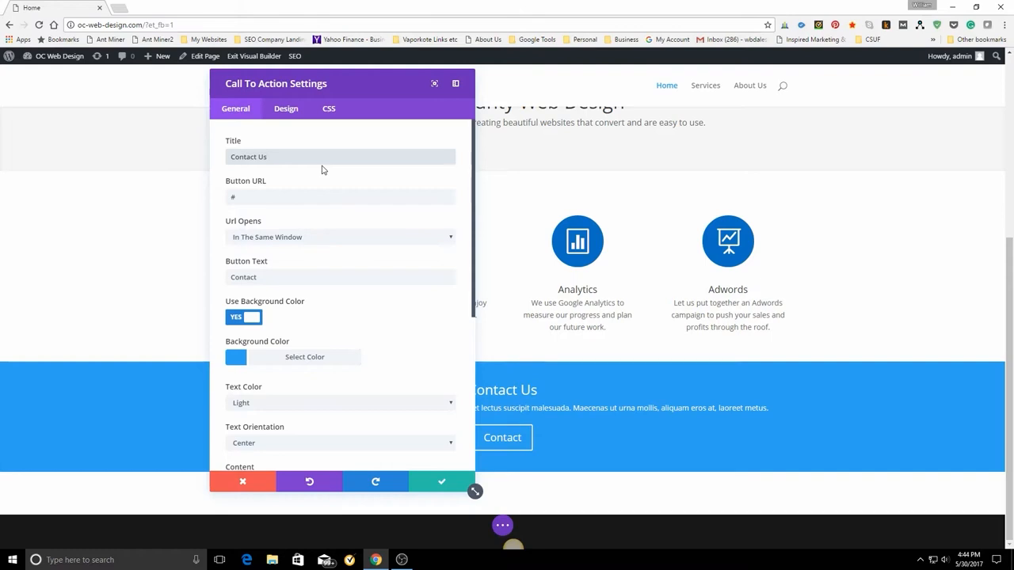
pyautogui.write(' To')
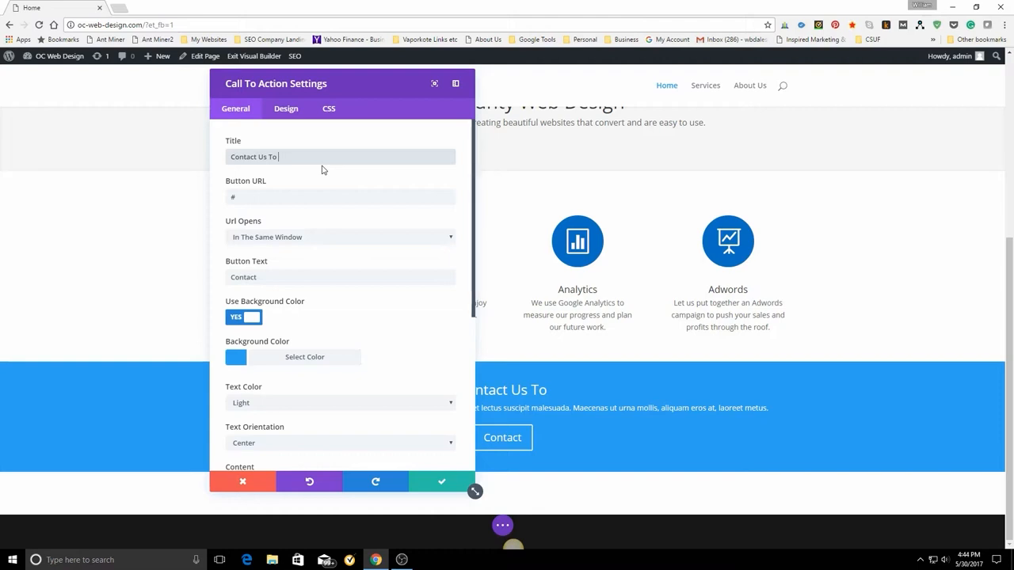
pyautogui.write(' Get')
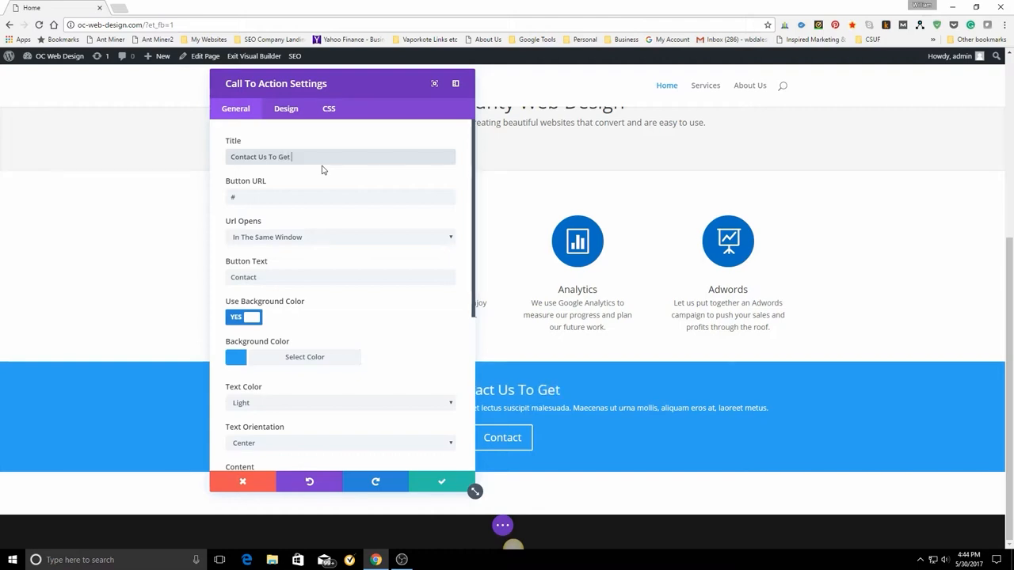
pyautogui.write(' Your ')
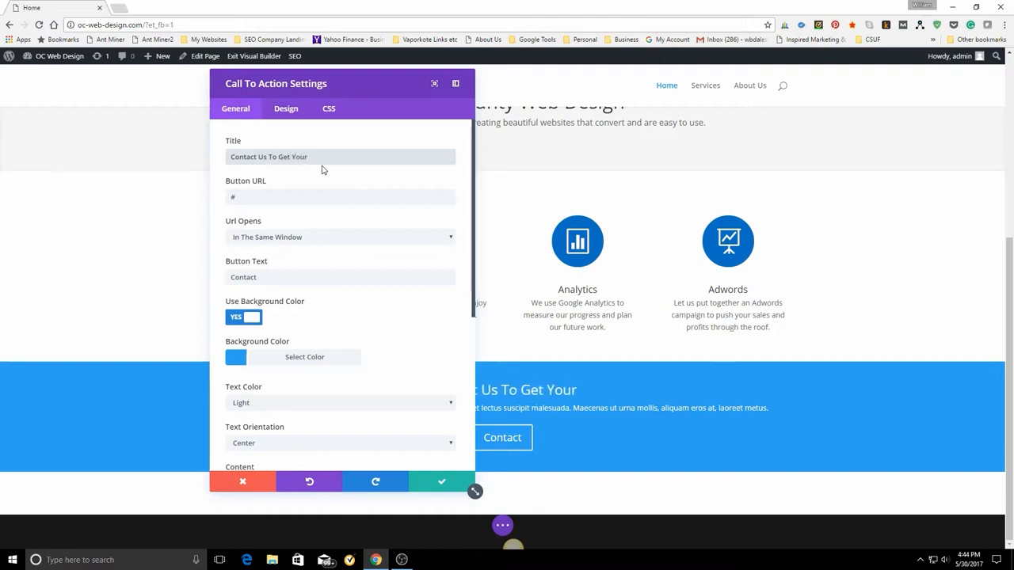
pyautogui.write('Compa')
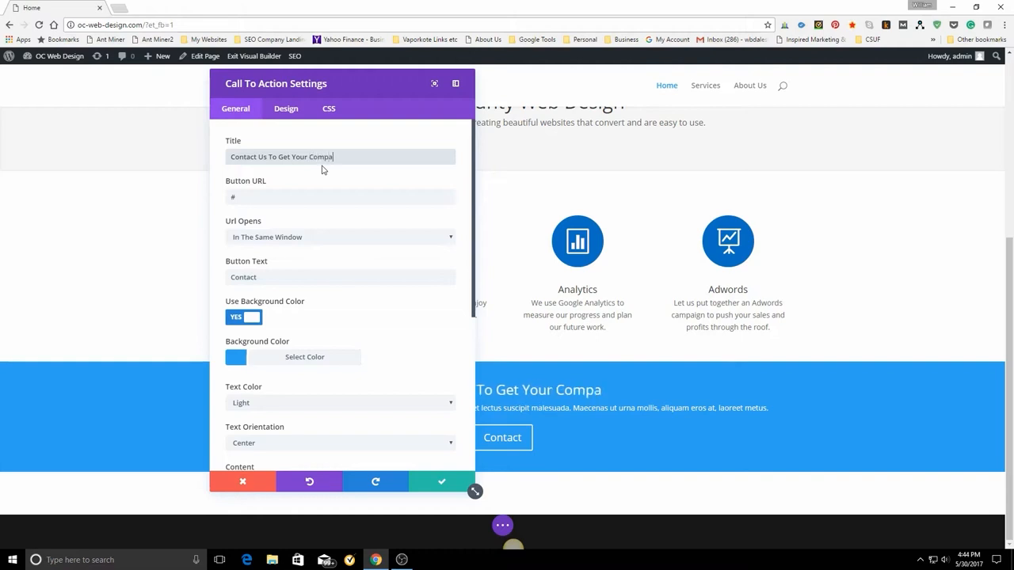
pyautogui.write('ny')
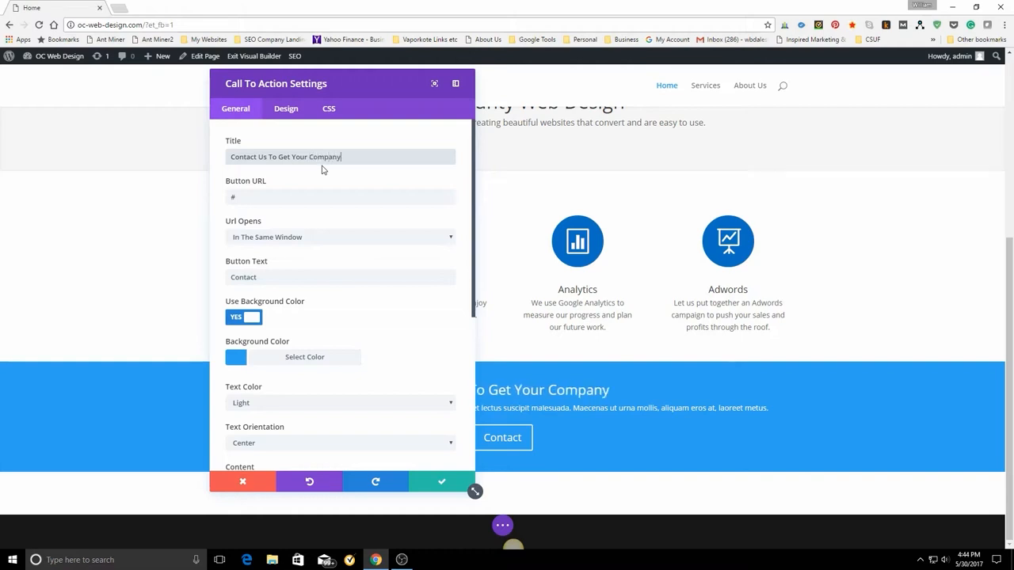
pyautogui.write(' On')
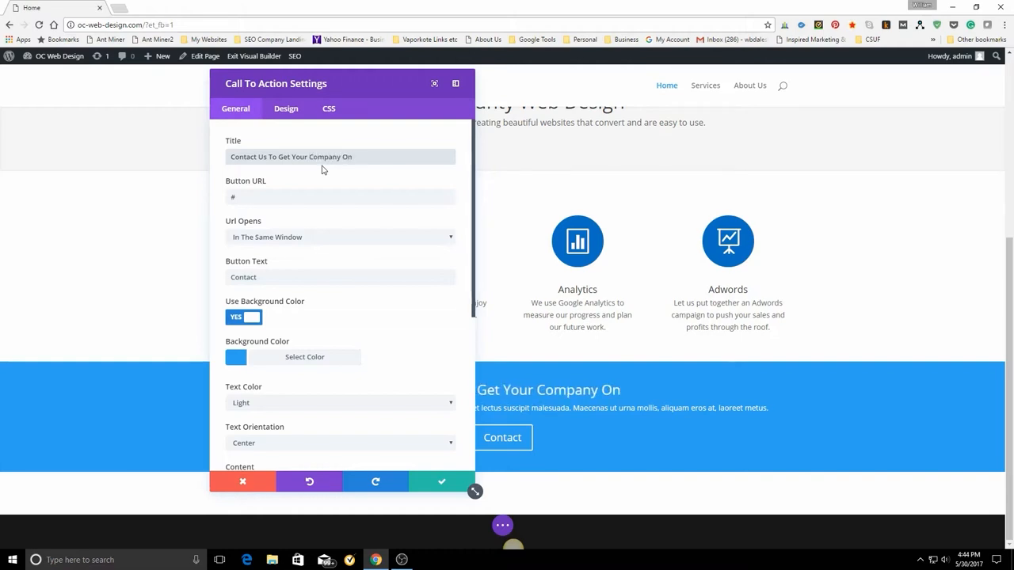
pyautogui.write(' The In')
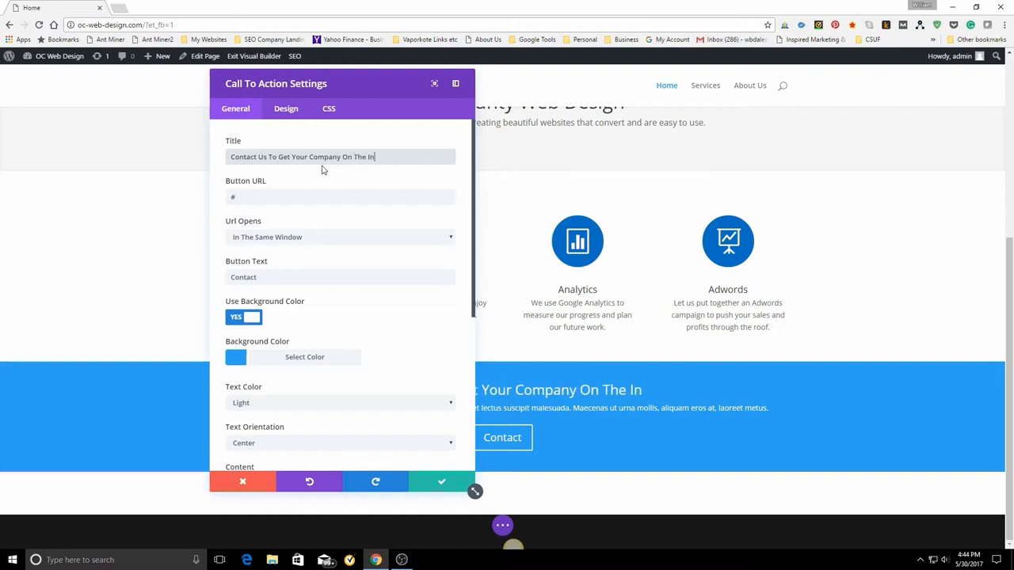
pyautogui.write('et')
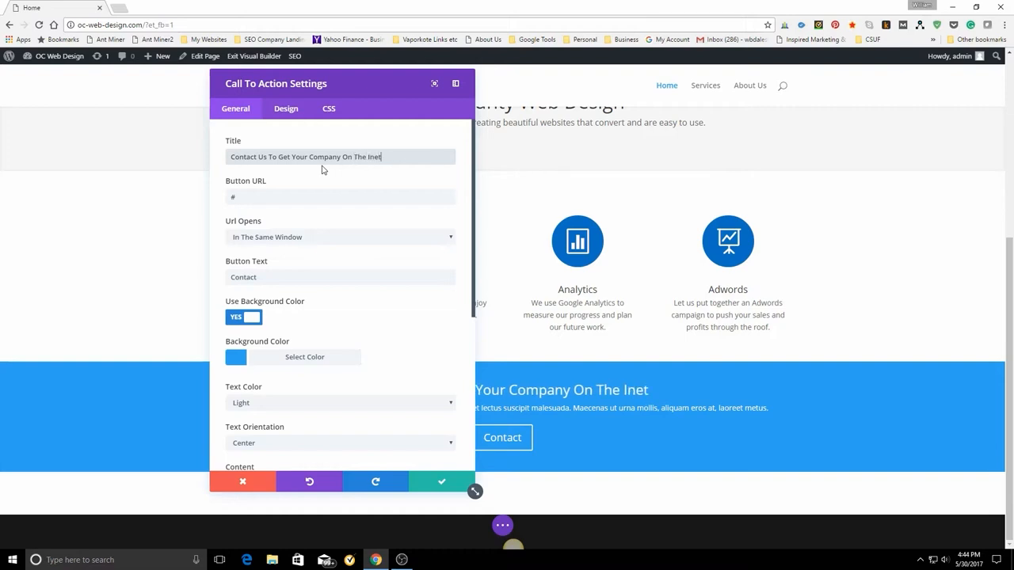
pyautogui.press('BackSpace')
pyautogui.press('BackSpace')
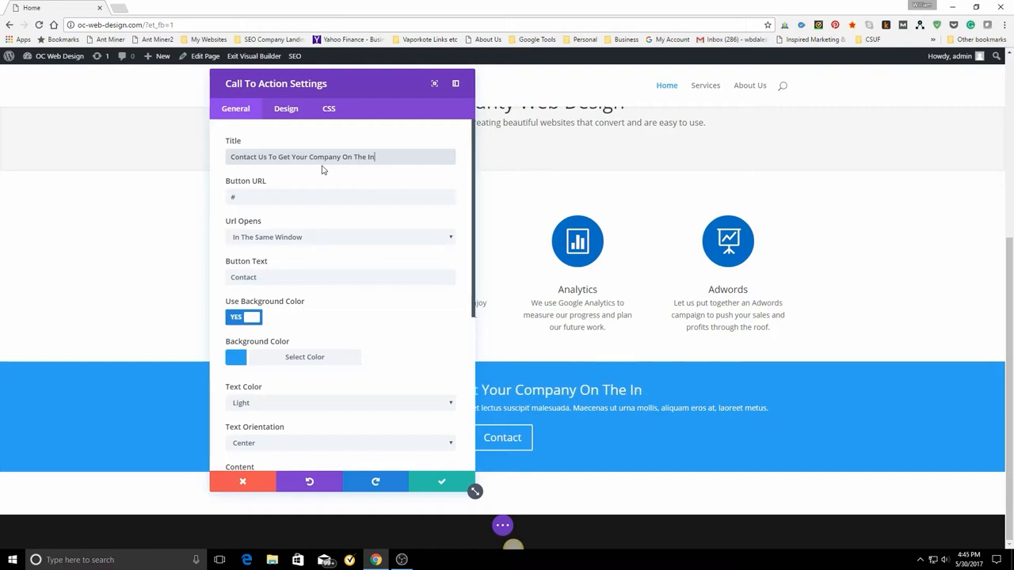
pyautogui.write('ternet')
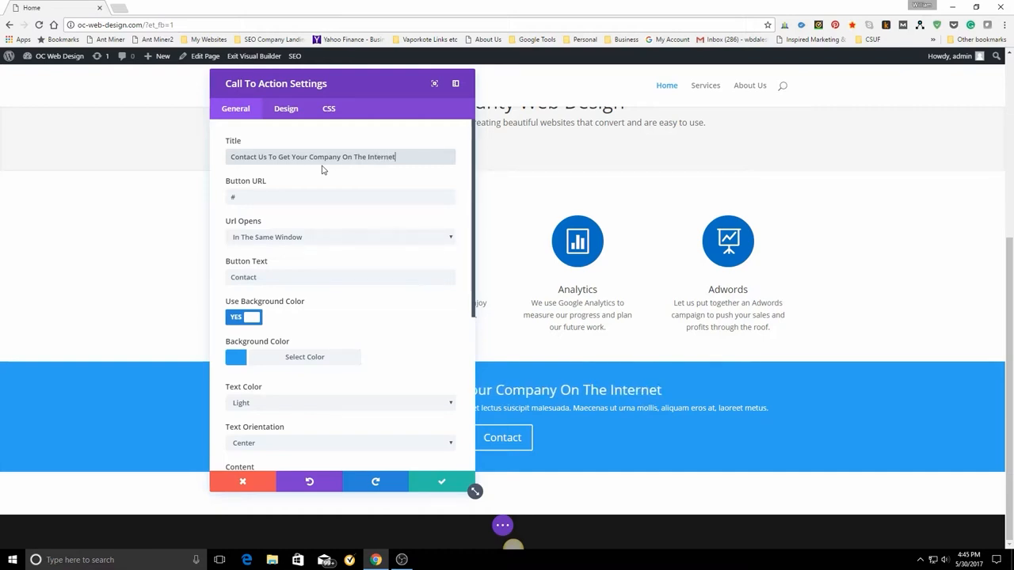
# Replace the call to action's placeholder content with "We look forward to helping your company achieve its goals.".
pyautogui.scroll(-5, 352, 264)
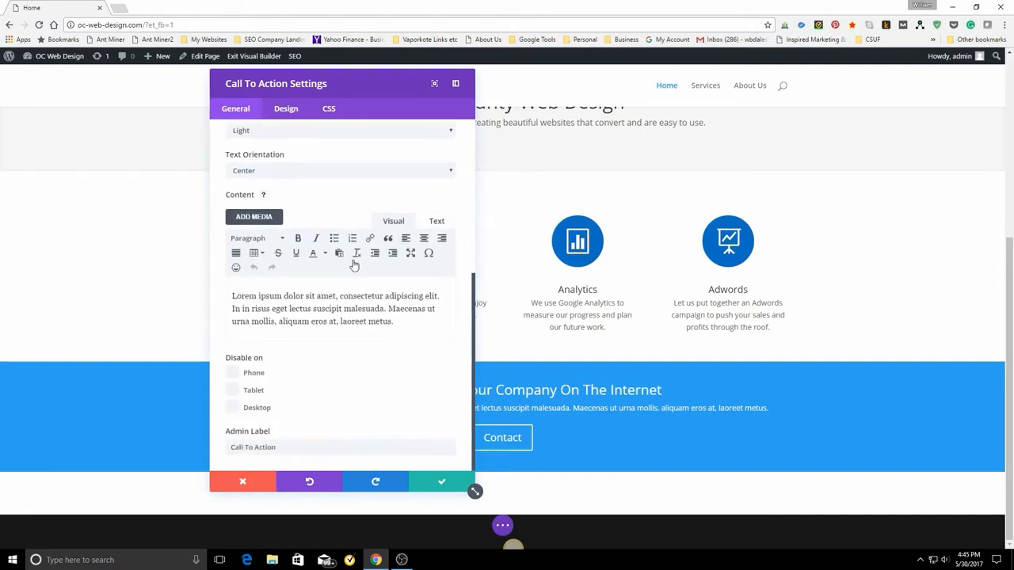
pyautogui.moveTo(230, 296); pyautogui.dragTo(445, 333)
pyautogui.press('BackSpace')
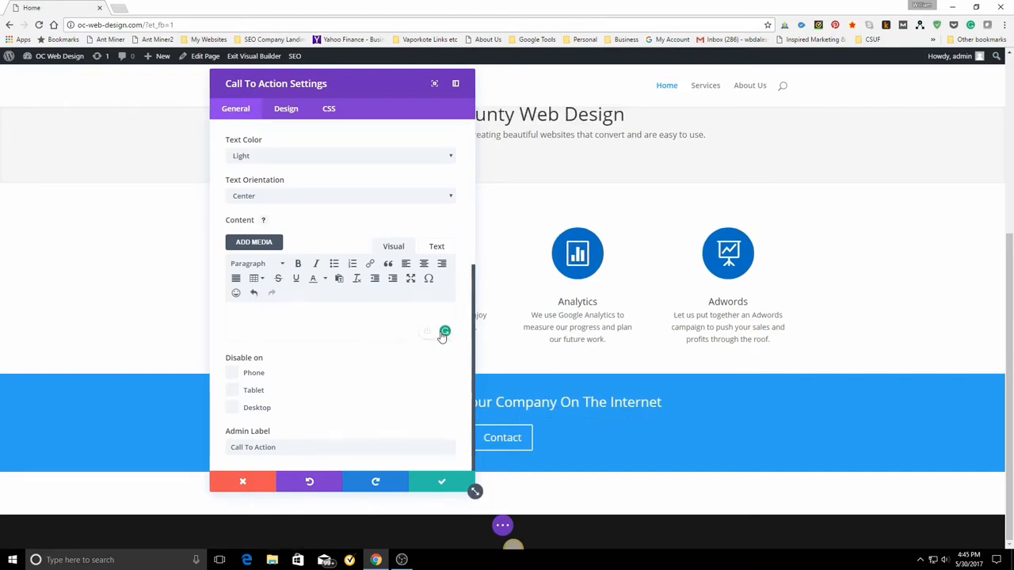
pyautogui.write('We loo')
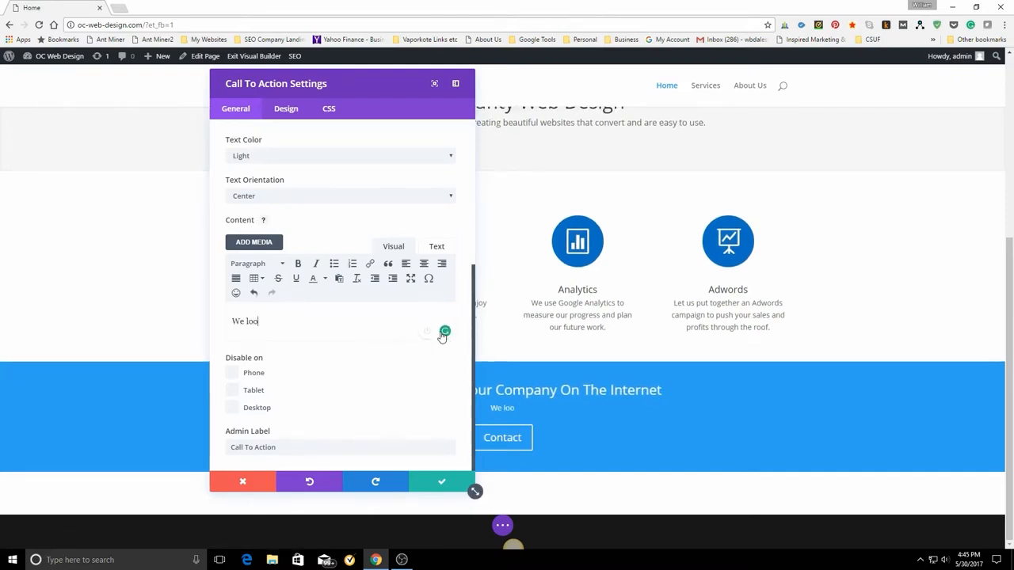
pyautogui.write('k forward to he')
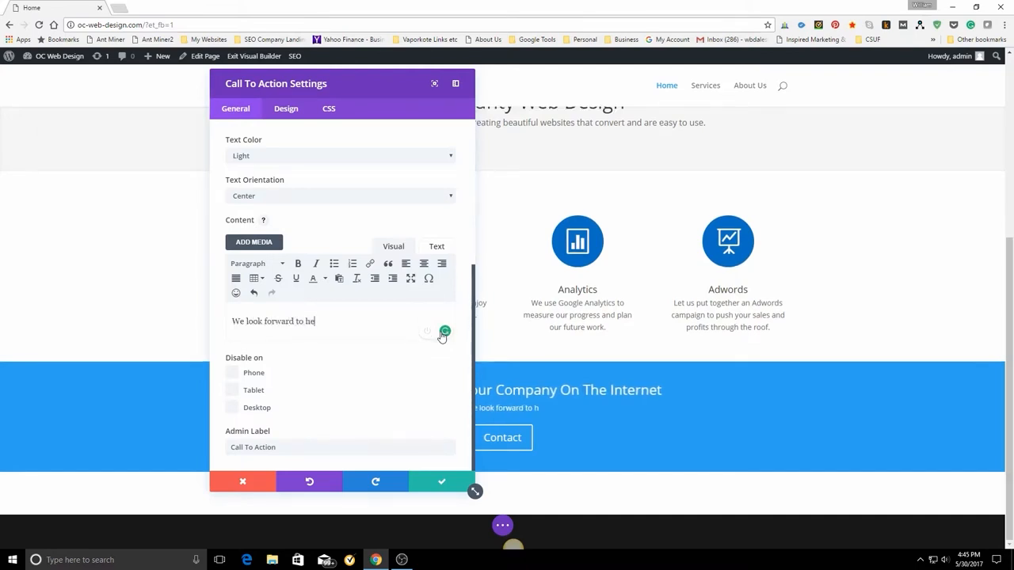
pyautogui.write('lping your com')
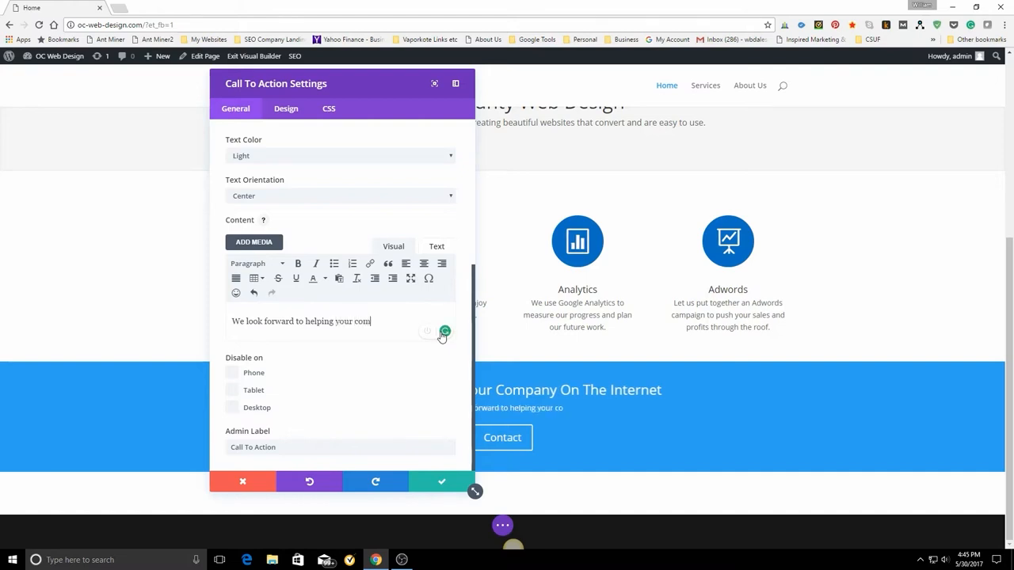
pyautogui.write('pany ac')
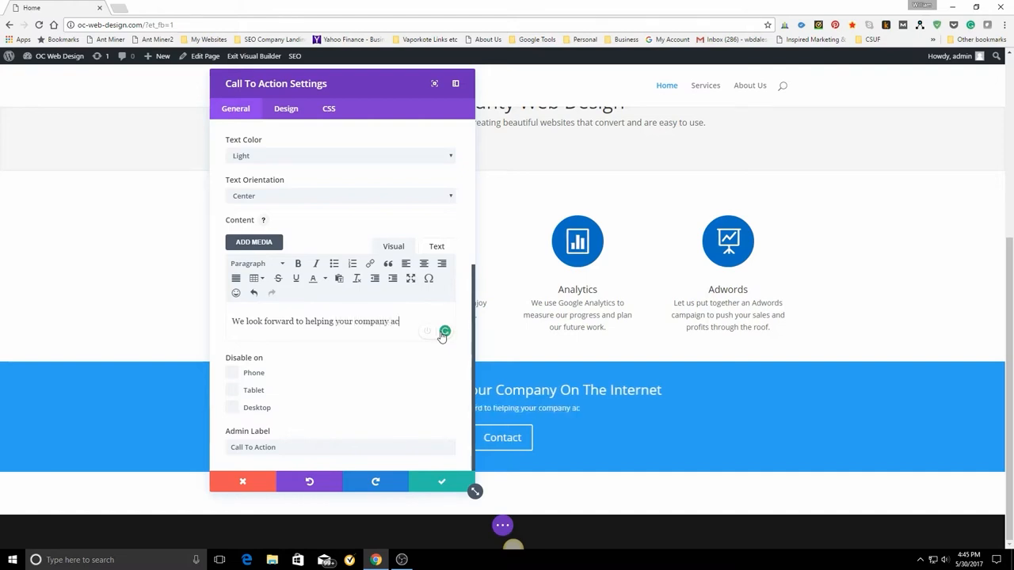
pyautogui.write('hieve ')
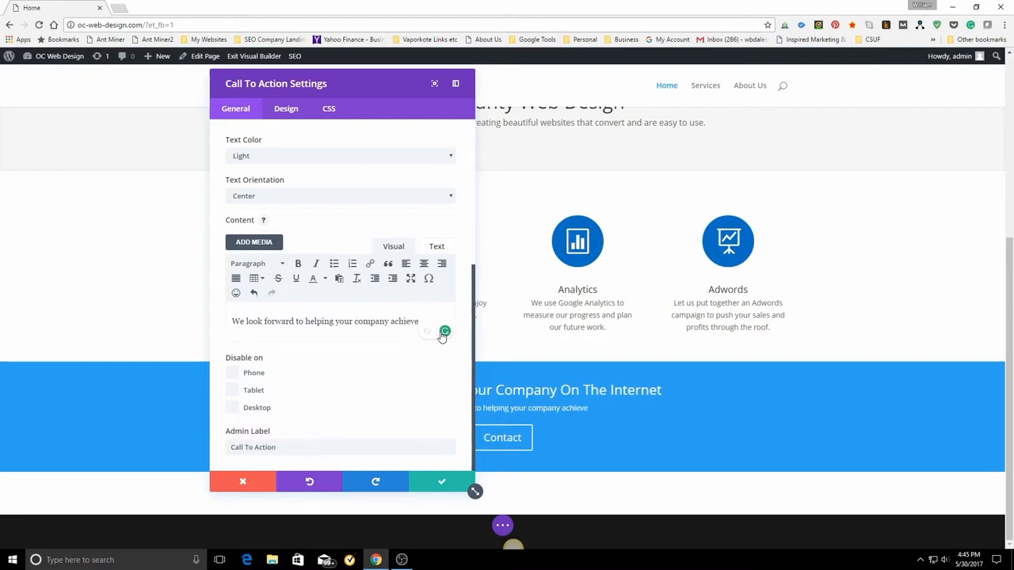
pyautogui.write('its g')
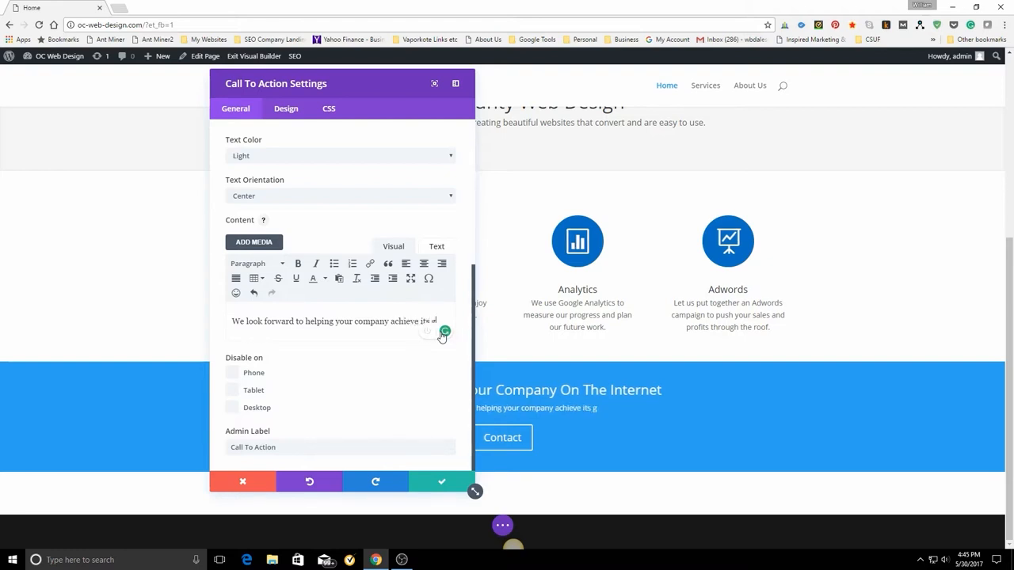
pyautogui.write('oals.')
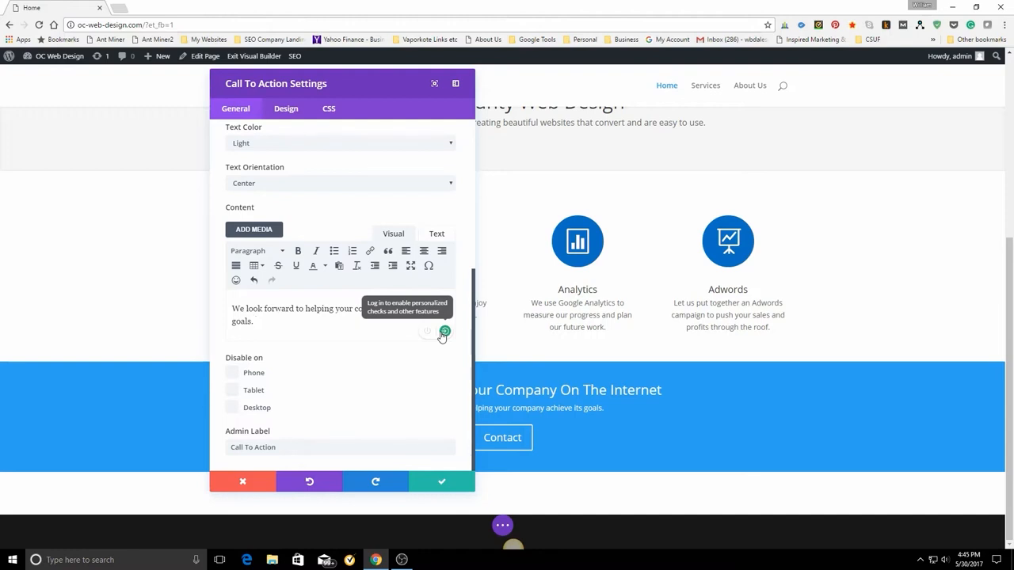
# Add the sentence "Ask about our current specials when you call." to the call to action's content and save the module settings.
pyautogui.write('Ask')
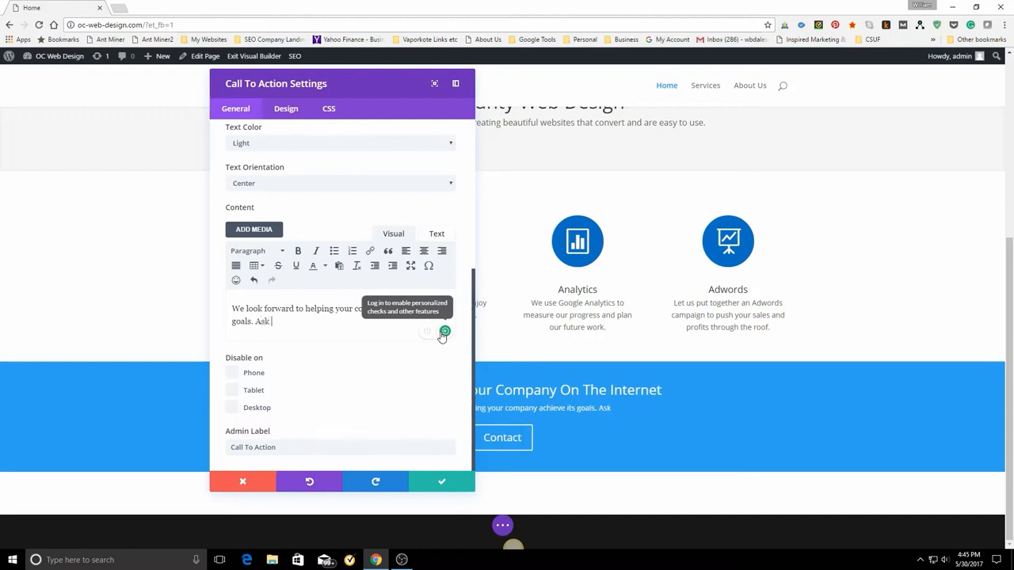
pyautogui.write(' abo')
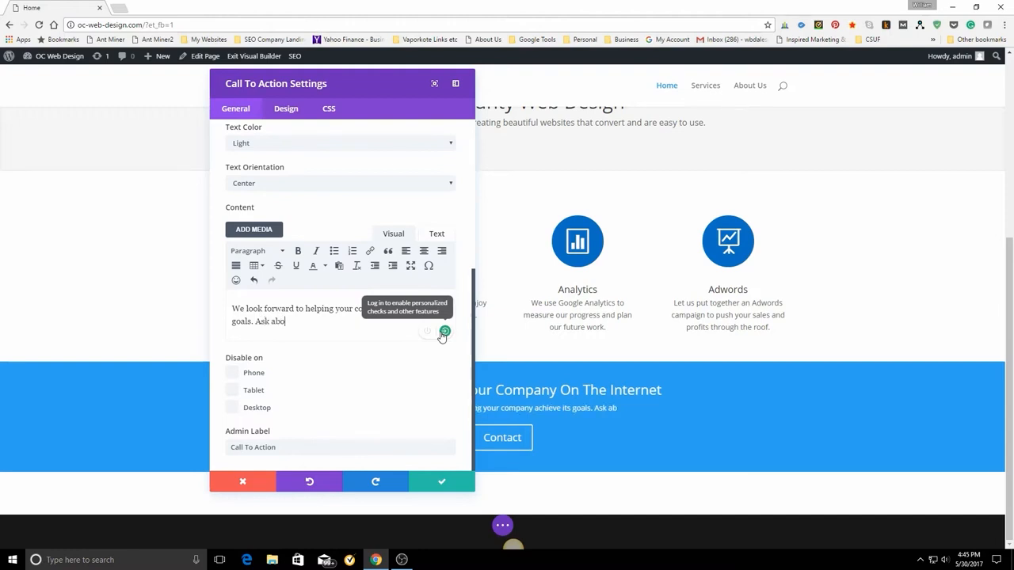
pyautogui.write('ut ou')
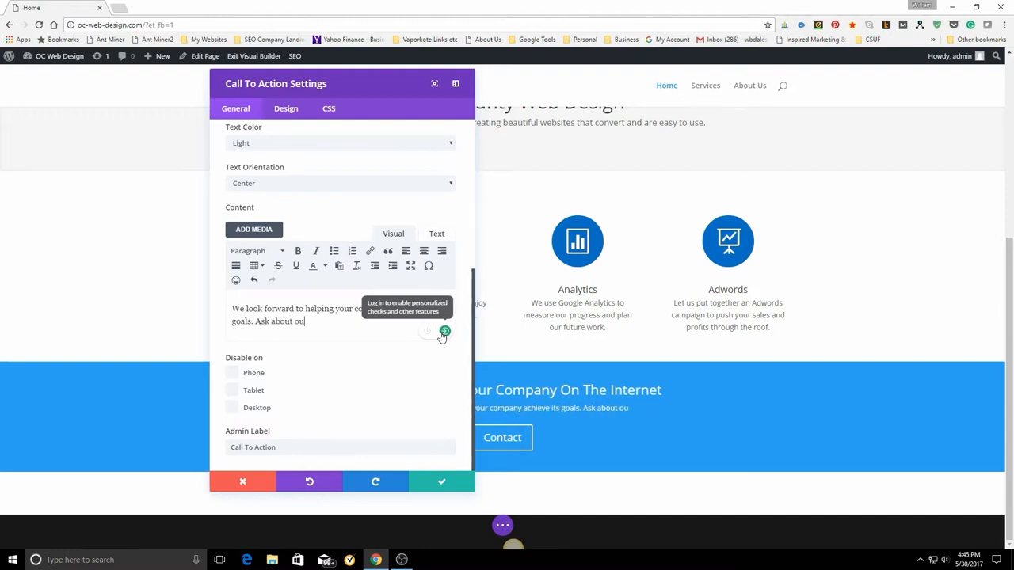
pyautogui.write('r ci')
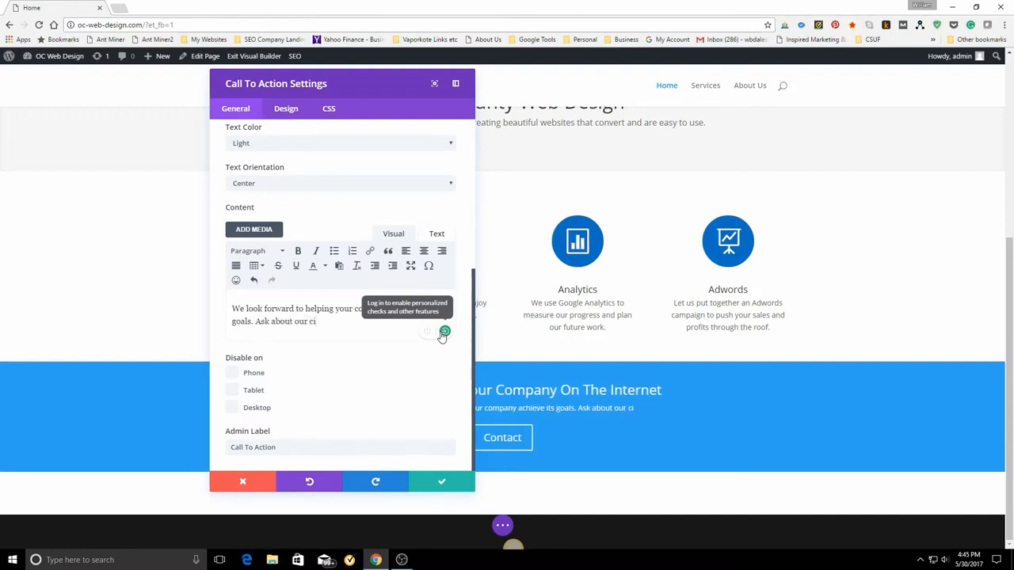
pyautogui.press('BackSpace')
pyautogui.write('urre')
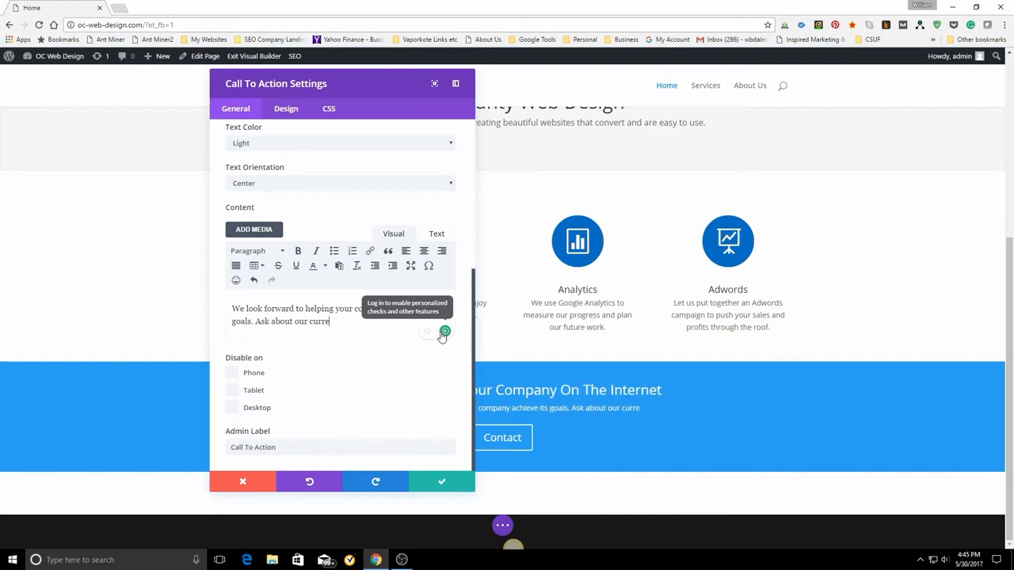
pyautogui.write('nt')
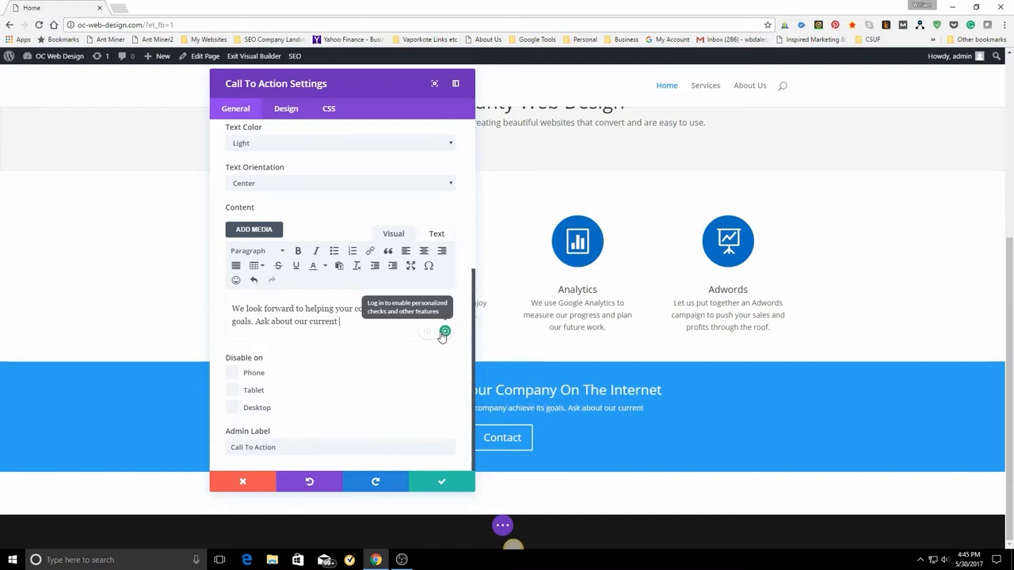
pyautogui.write(' specia')
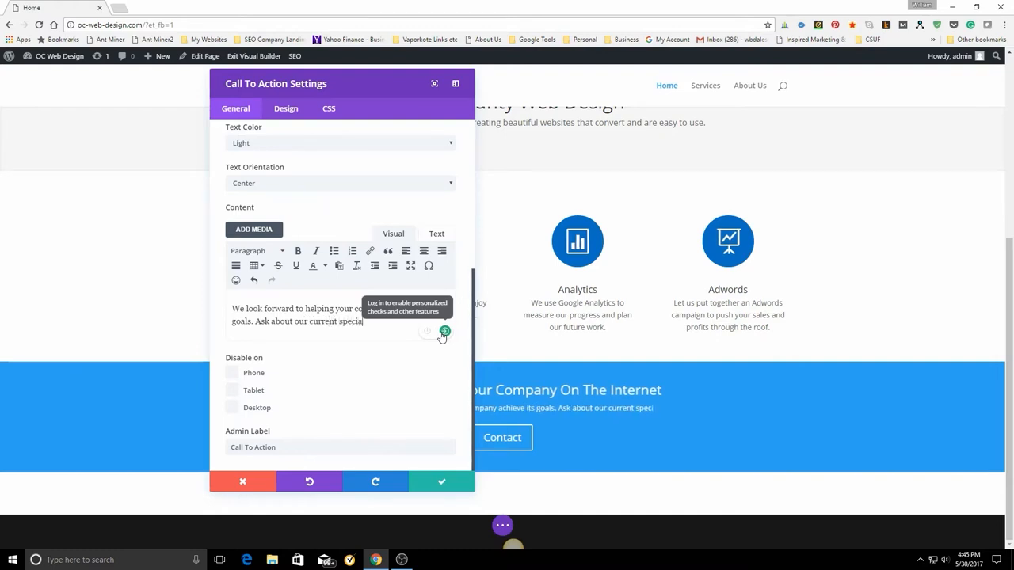
pyautogui.write('ls')
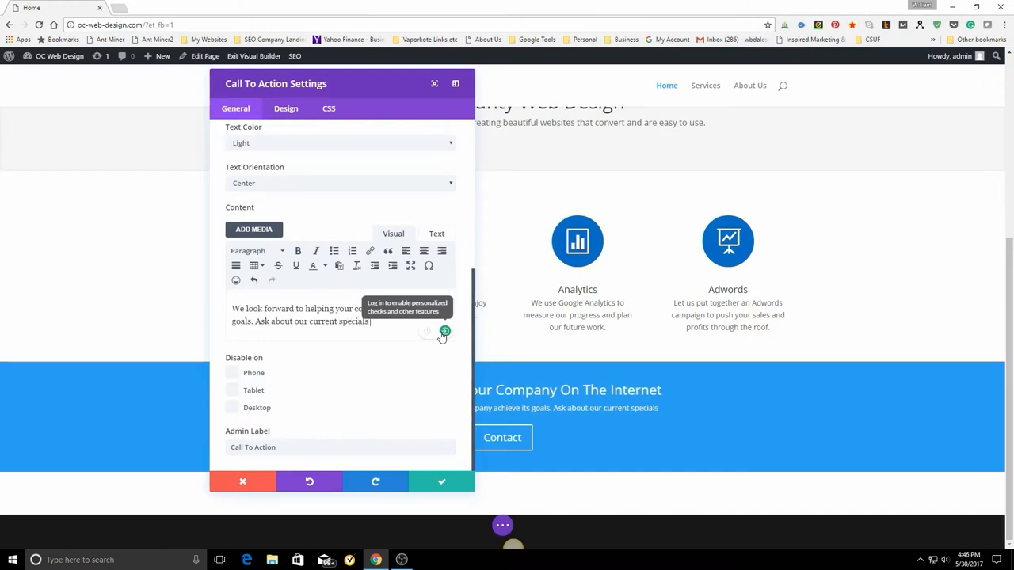
pyautogui.write(' when you')
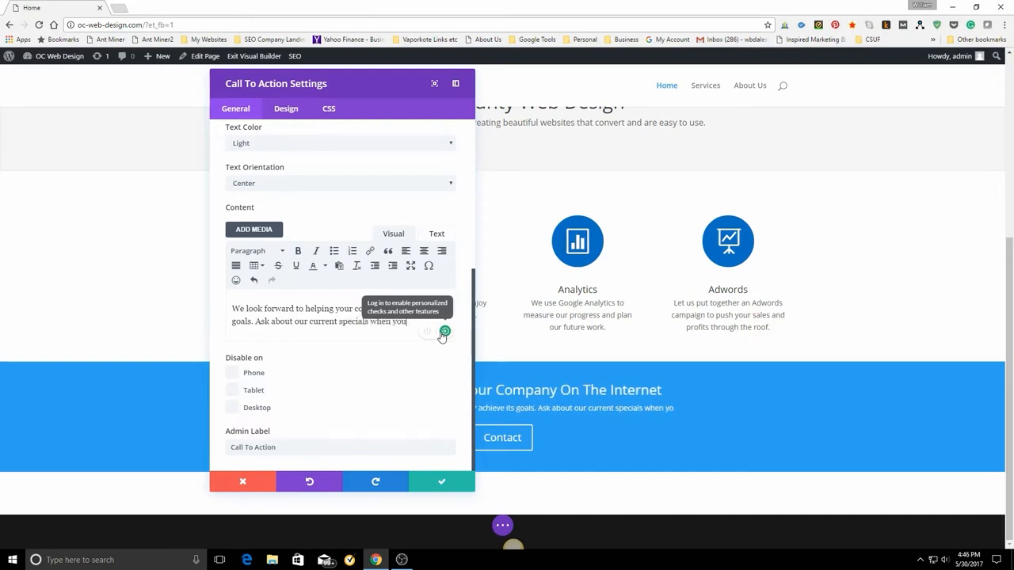
pyautogui.write(' call')
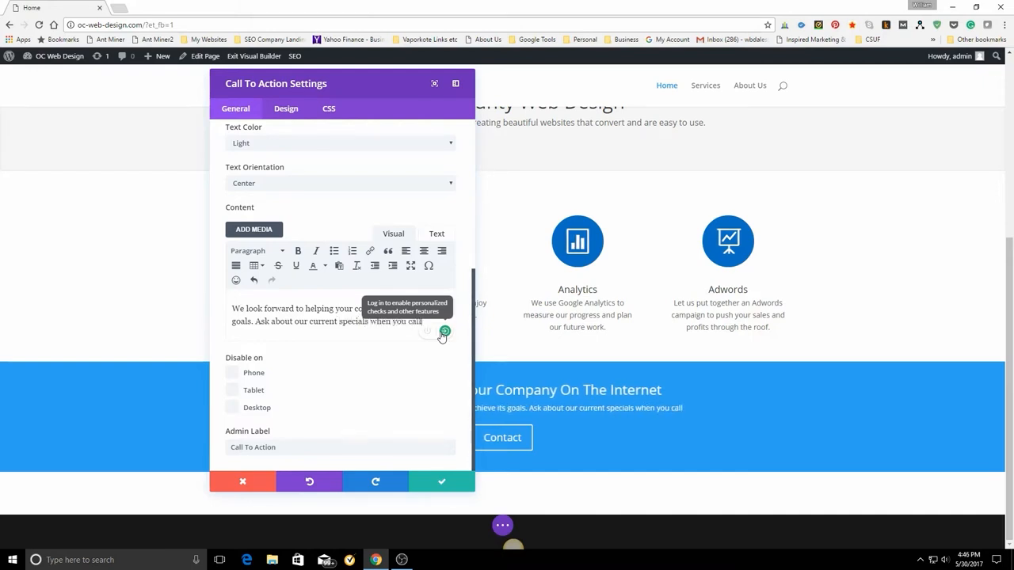
pyautogui.write('.')
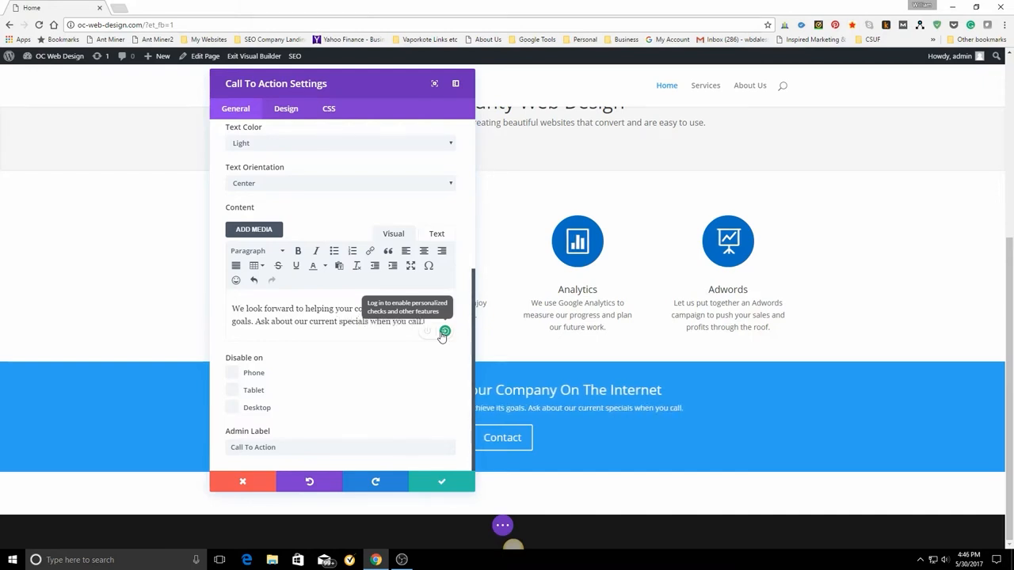
pyautogui.click(442, 485)
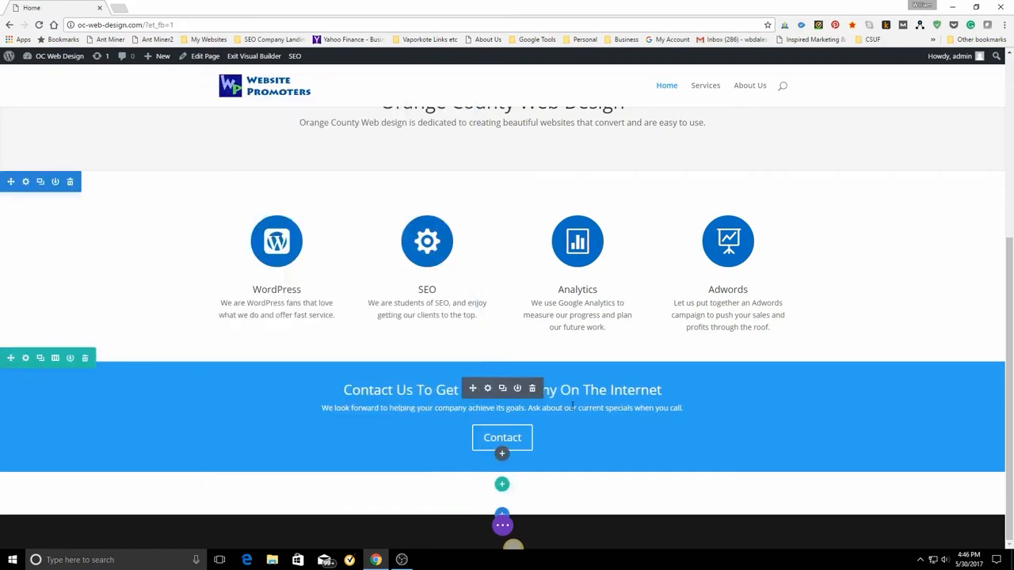
# Test the Contact button in the call-to-action banner and save the home page.
pyautogui.click(502, 447)
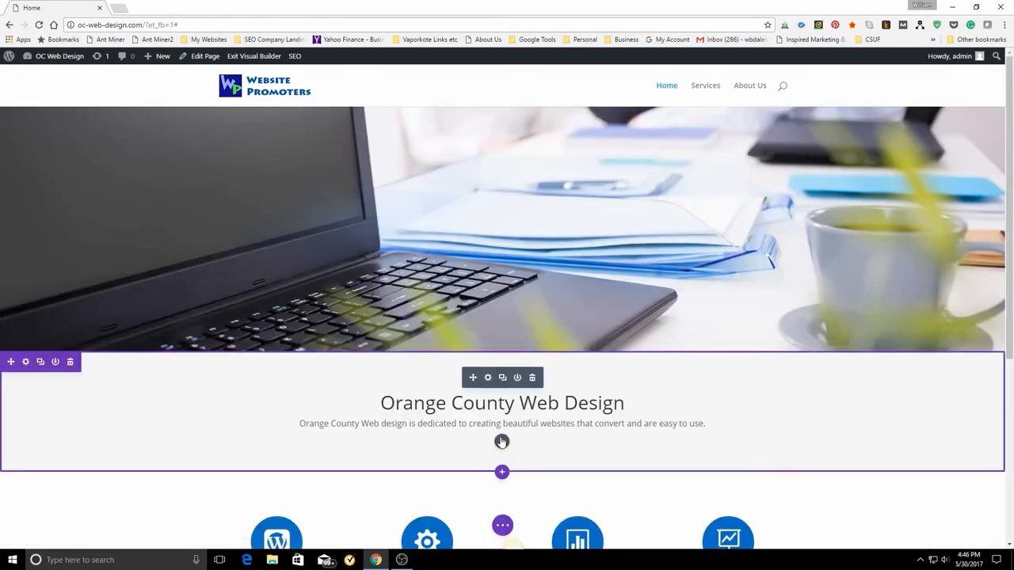
pyautogui.scroll(-4, 502, 441)
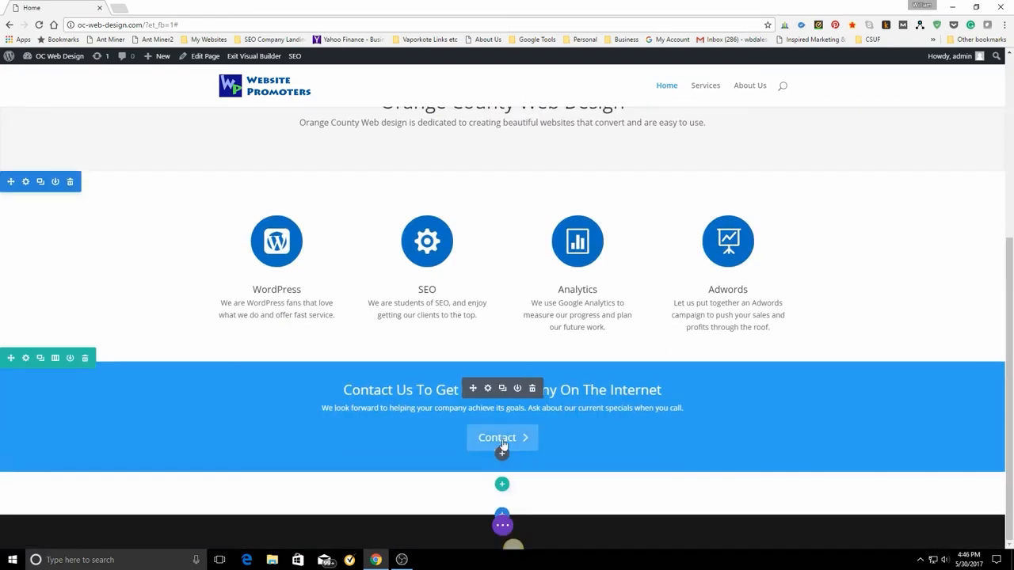
pyautogui.click(502, 446)
pyautogui.scroll(-4, 502, 447)
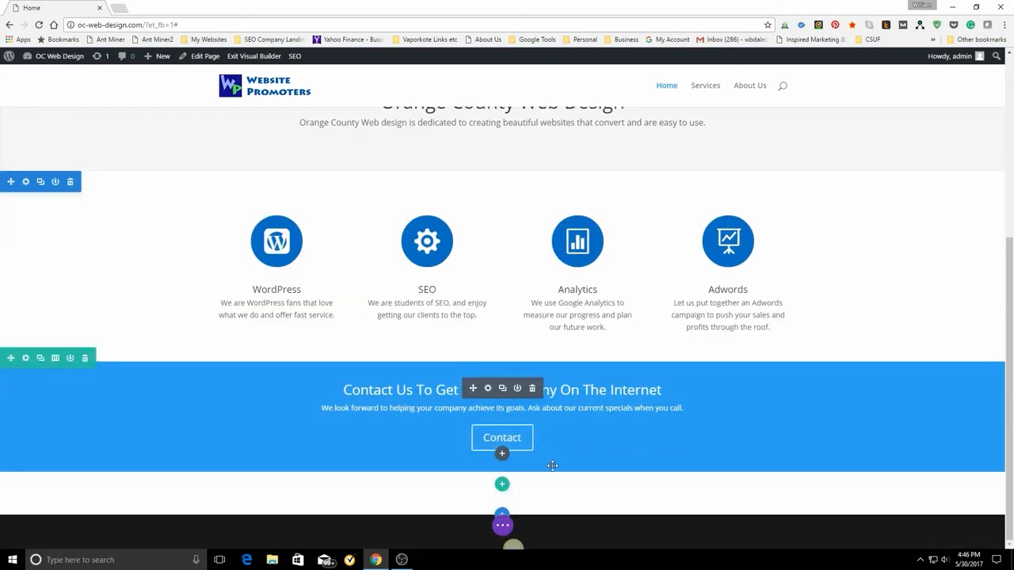
pyautogui.click(504, 528)
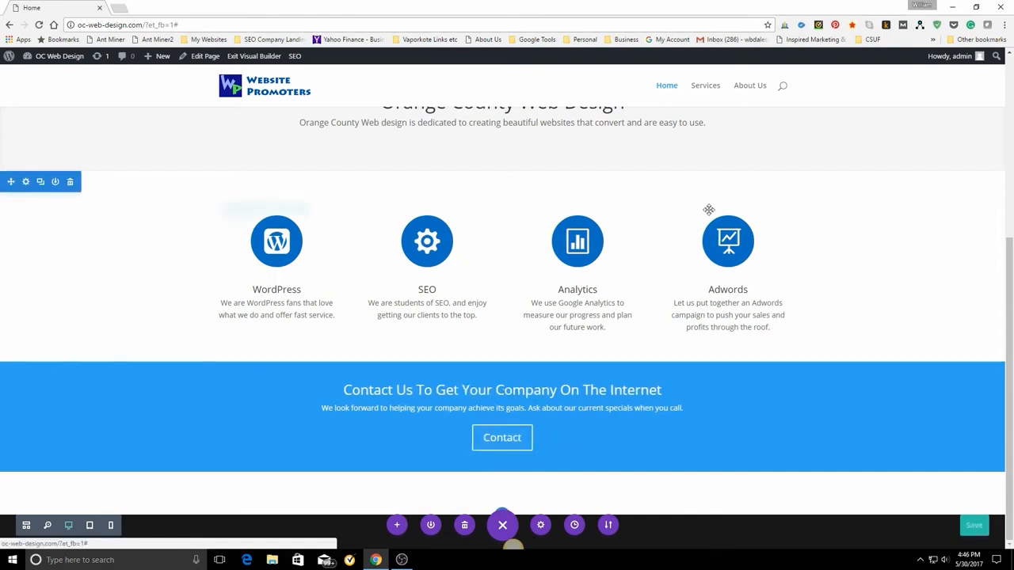
# Open the site's About Us page and copy its web address.
pyautogui.click(751, 92)
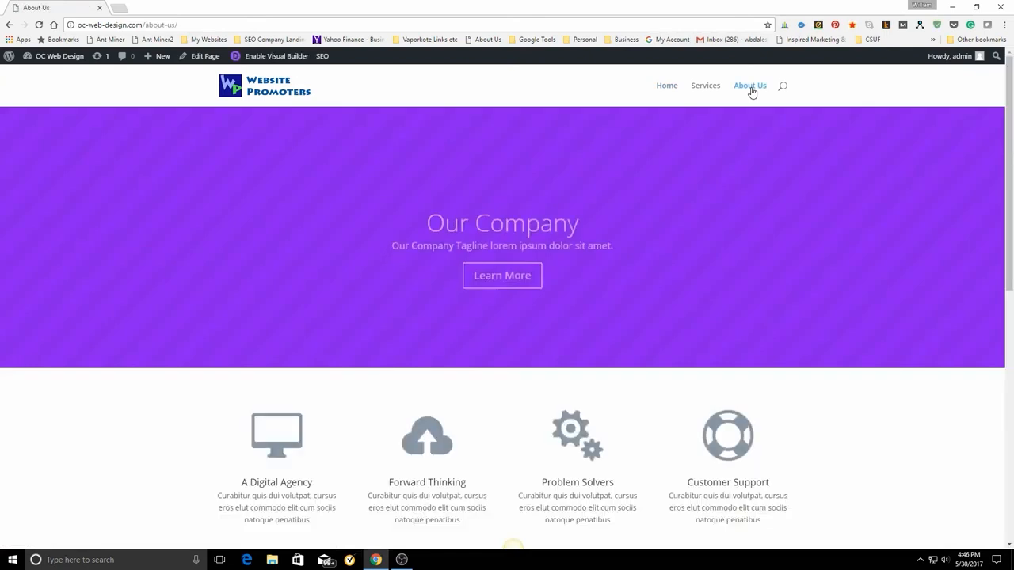
pyautogui.scroll(-2, 442, 416)
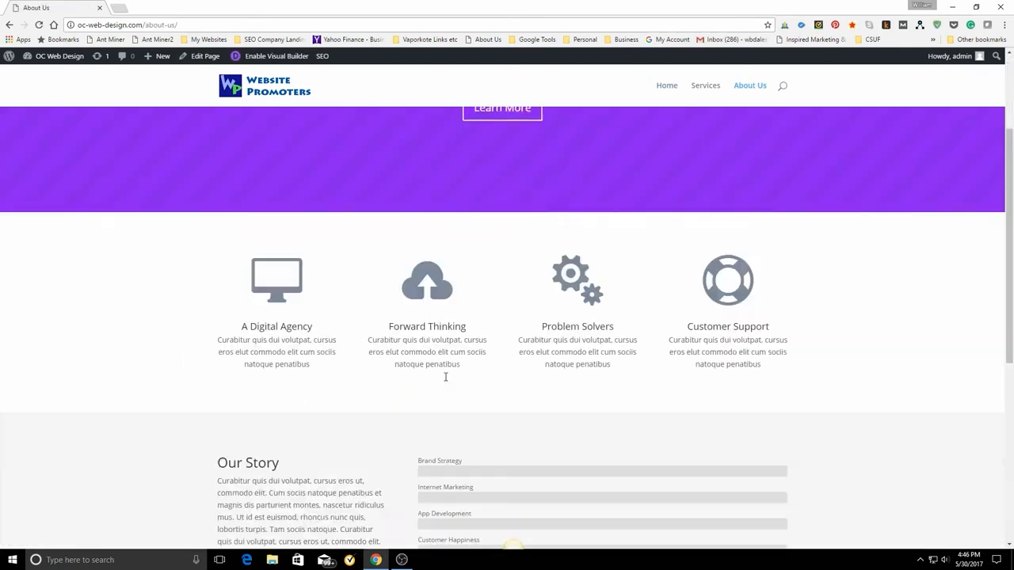
pyautogui.scroll(2, 377, 274)
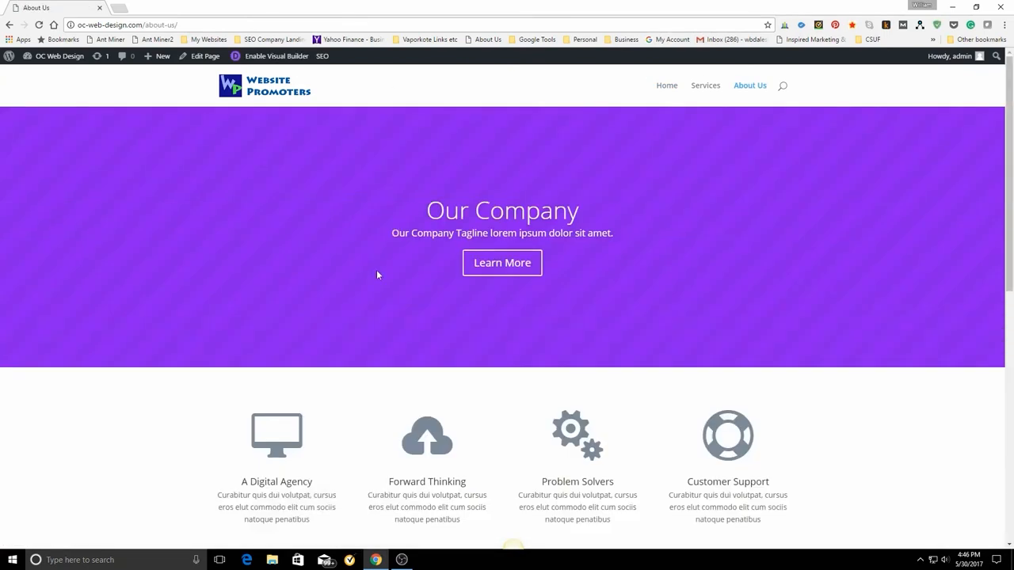
pyautogui.click(151, 25)
pyautogui.rightClick(153, 26)
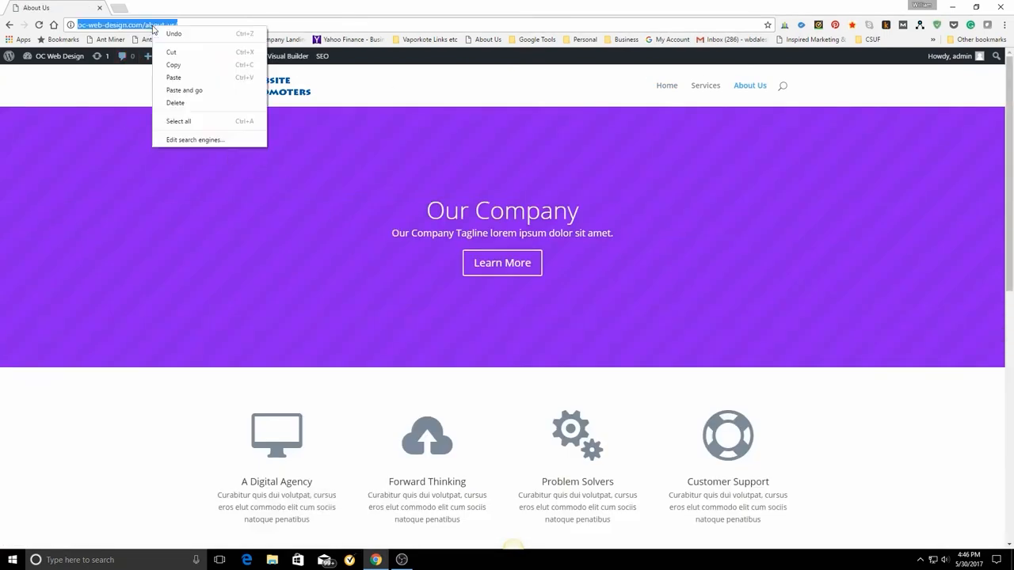
pyautogui.click(174, 65)
# Return to the home page and enable the Visual Builder.
pyautogui.click(669, 91)
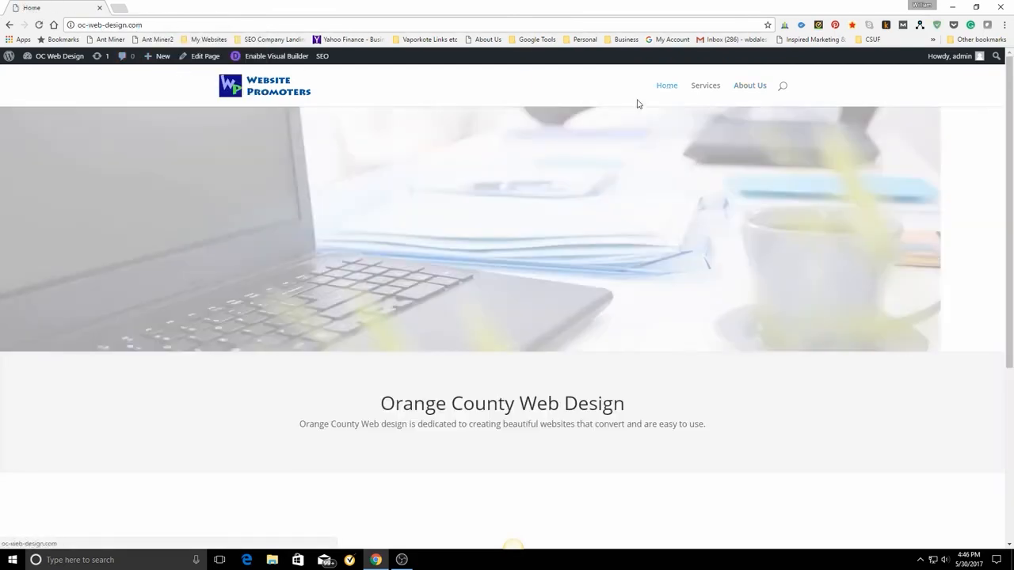
pyautogui.scroll(-3, 673, 321)
pyautogui.scroll(-1, 673, 322)
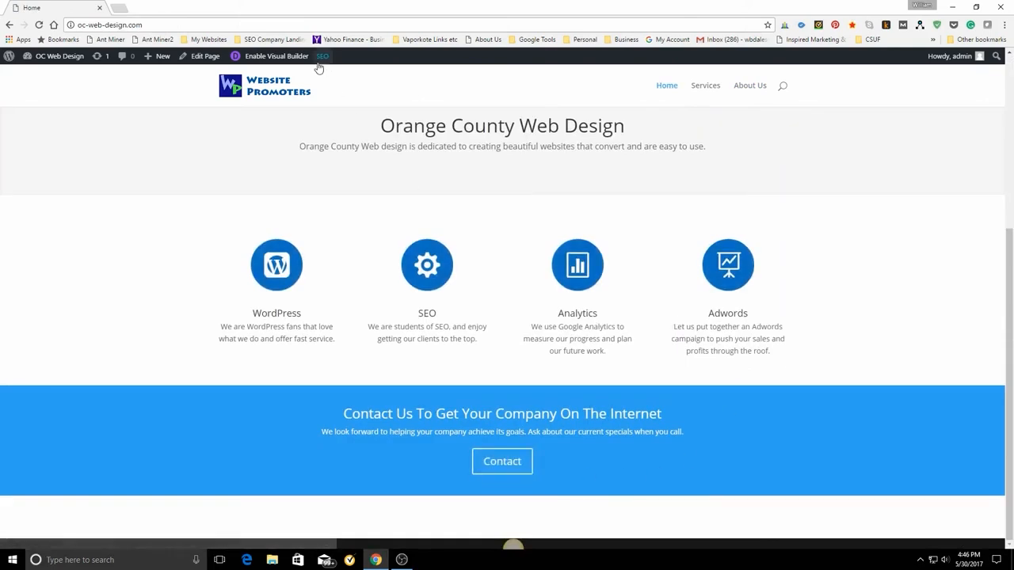
pyautogui.click(277, 57)
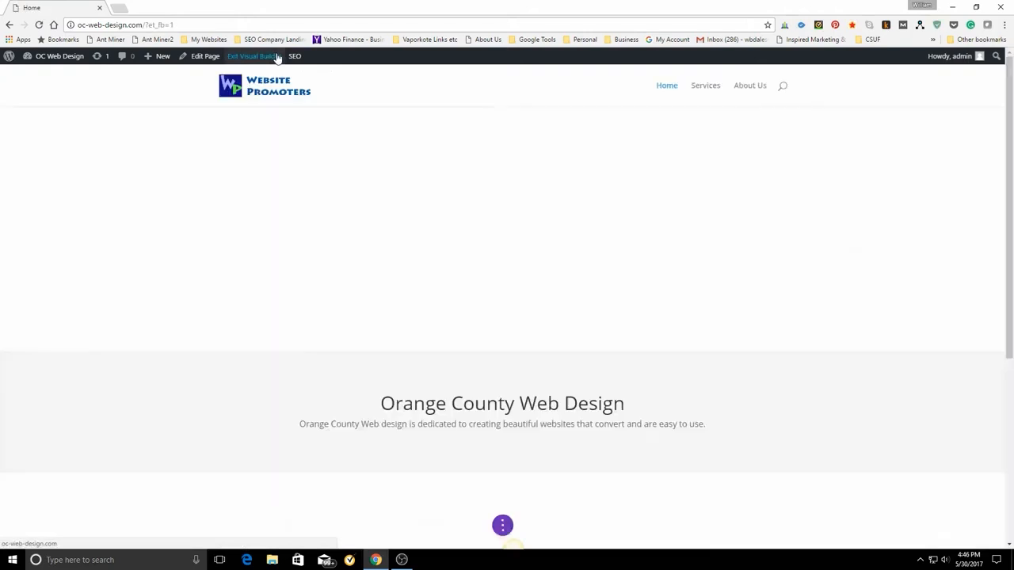
pyautogui.scroll(-4, 724, 355)
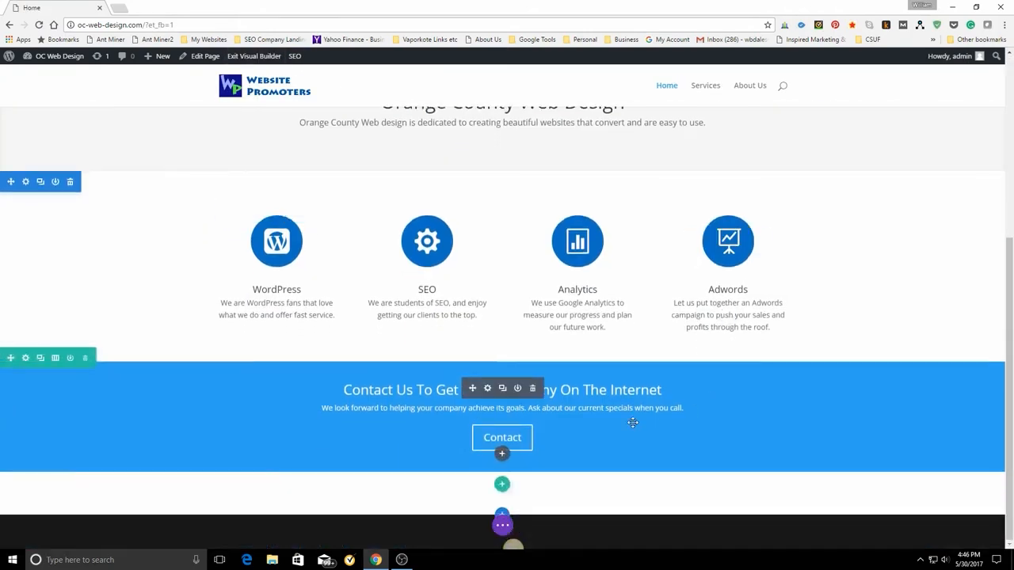
pyautogui.click(487, 388)
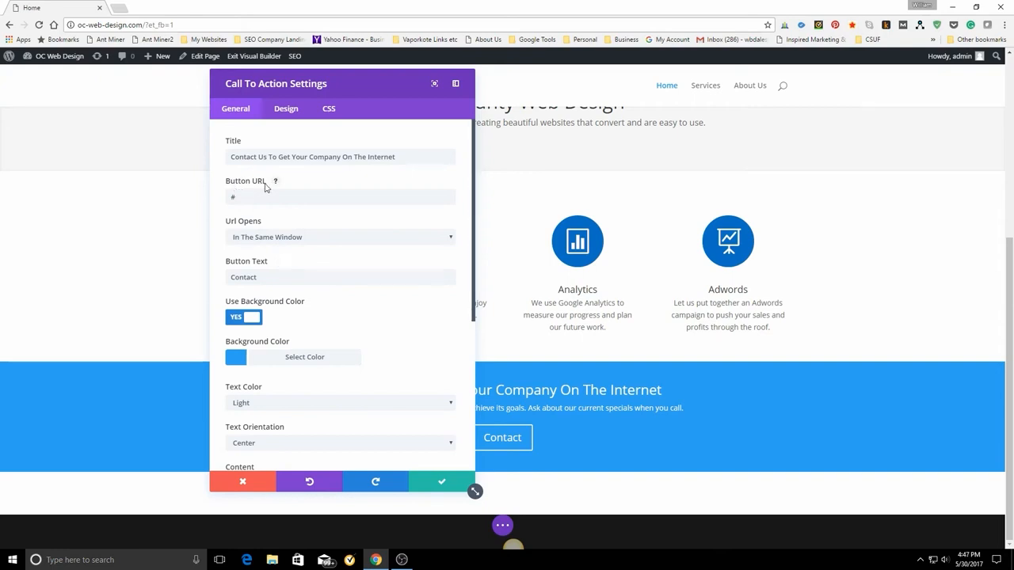
pyautogui.moveTo(241, 199); pyautogui.dragTo(214, 202)
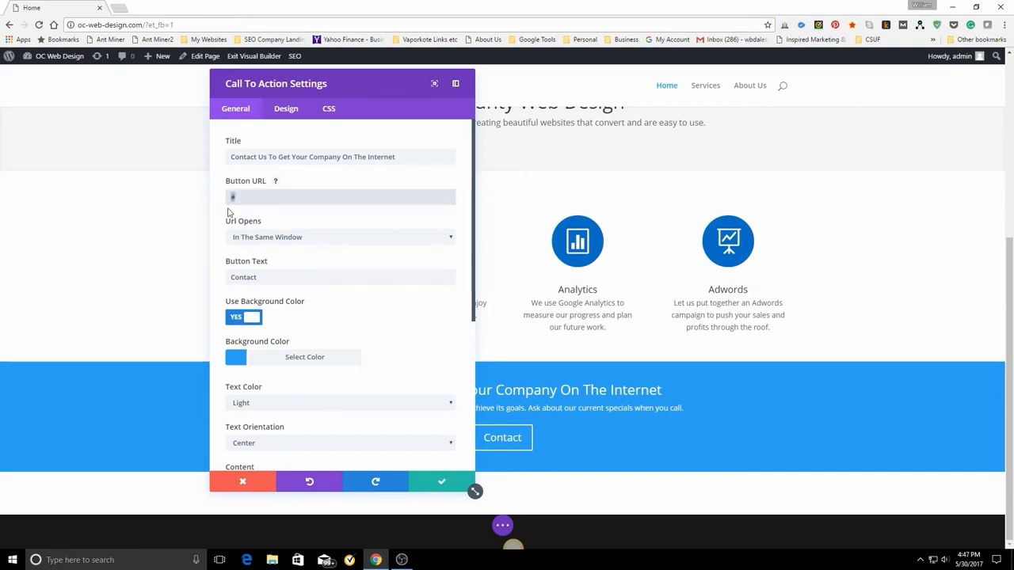
pyautogui.press('BackSpace')
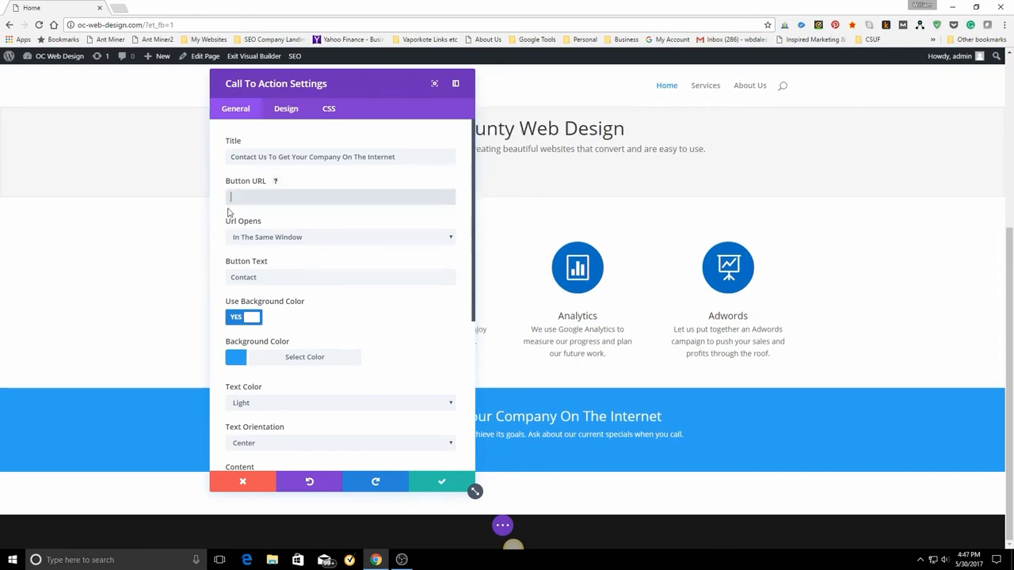
pyautogui.hotkey('ctrl', 'v')
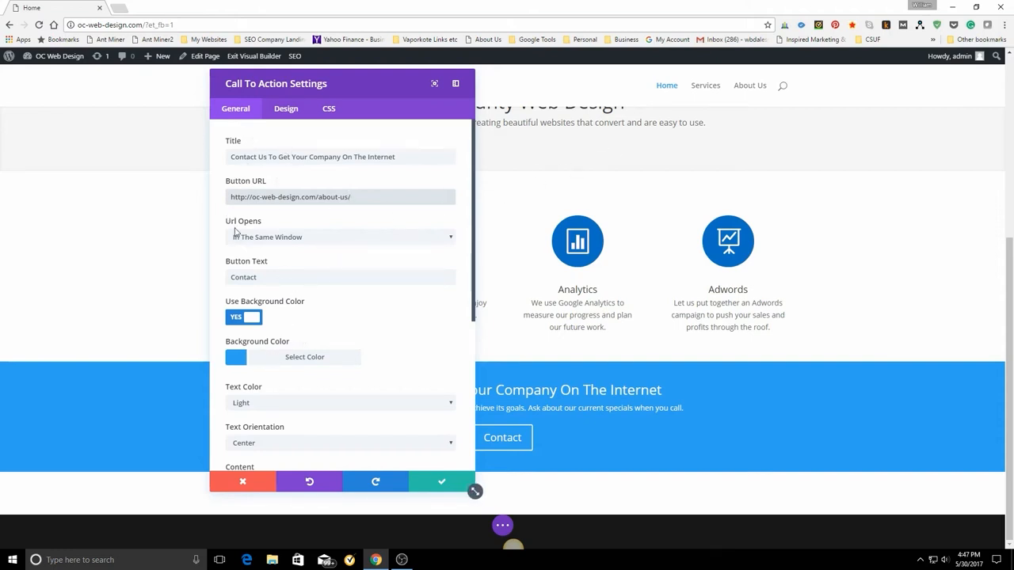
# Try #7EBEC5 as the call to action's background color and raise its saturation to reach #44b7c4.
pyautogui.click(247, 362)
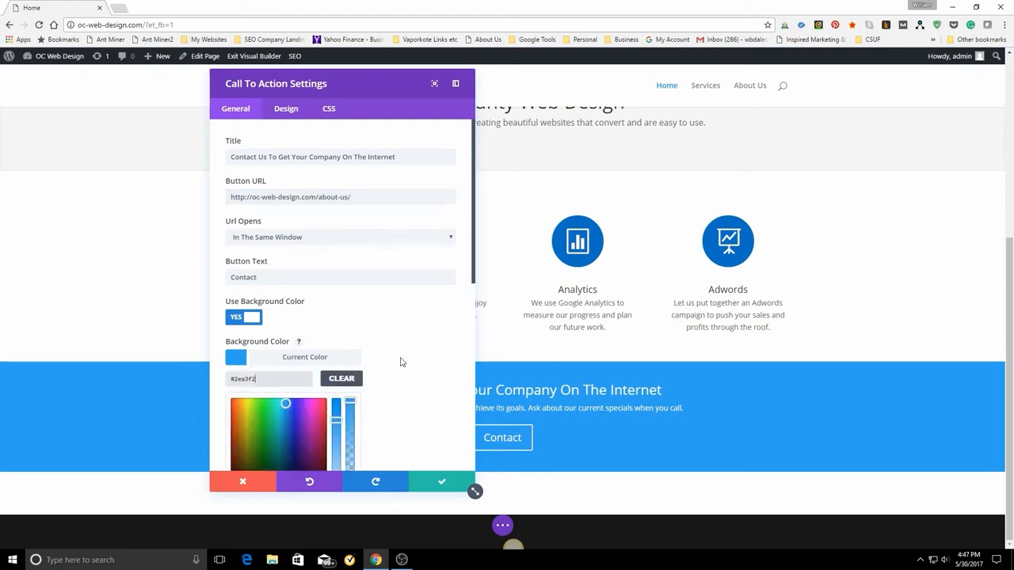
pyautogui.moveTo(256, 380); pyautogui.dragTo(216, 385)
pyautogui.rightClick(244, 379)
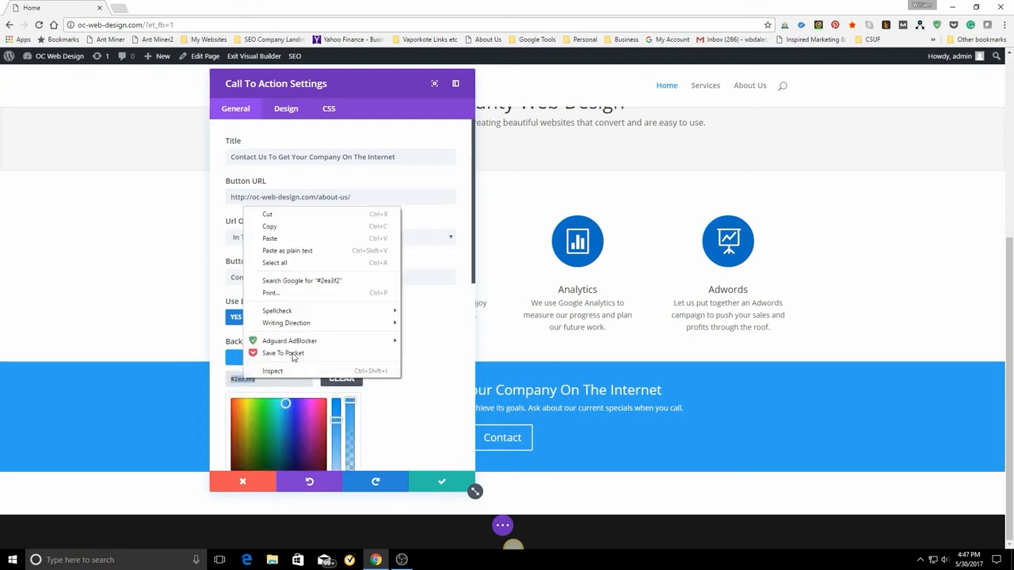
pyautogui.click(269, 215)
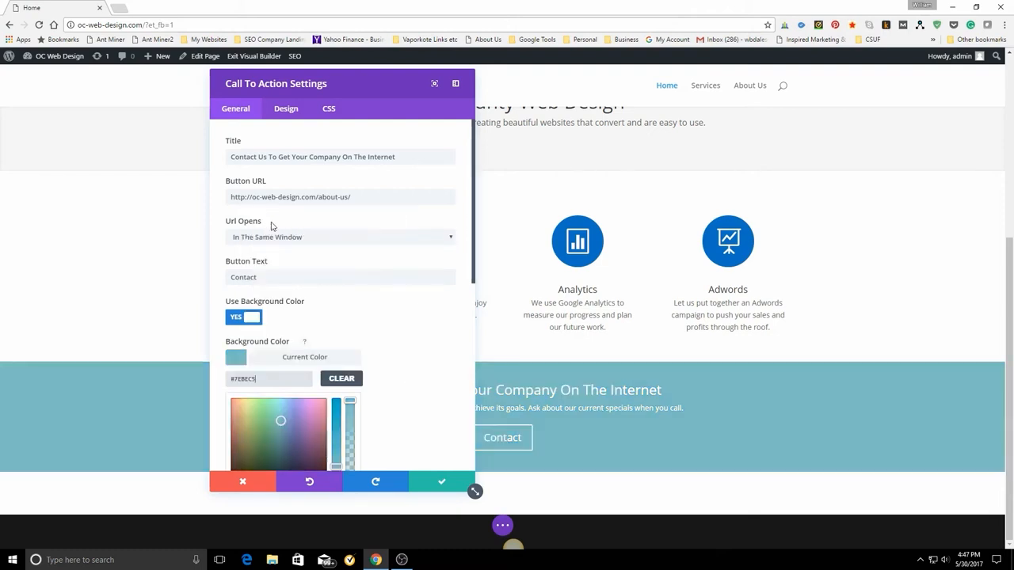
pyautogui.scroll(-2, 400, 386)
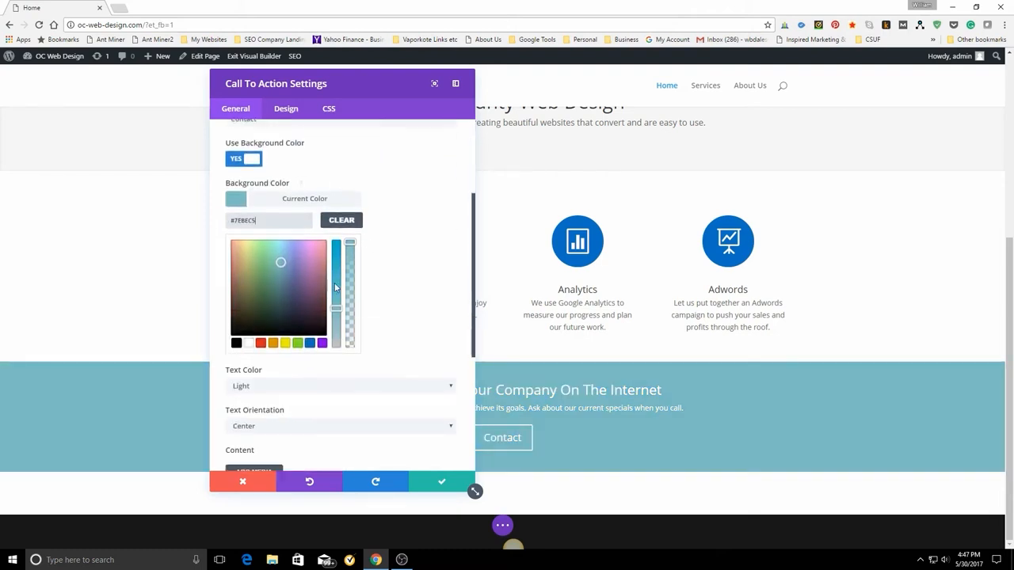
pyautogui.moveTo(337, 310)
pyautogui.mouseDown()
pyautogui.moveTo(351, 231)
pyautogui.moveTo(353, 275)
pyautogui.moveTo(339, 306)
pyautogui.moveTo(334, 268)
pyautogui.moveTo(336, 304)
pyautogui.moveTo(332, 291)
pyautogui.mouseUp()
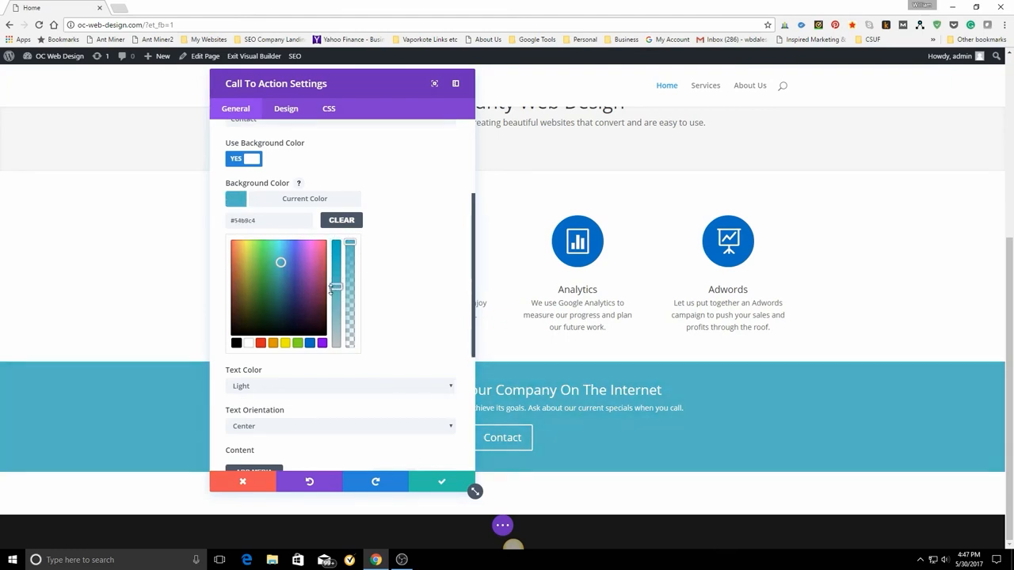
pyautogui.moveTo(349, 242)
pyautogui.mouseDown()
pyautogui.moveTo(349, 279)
pyautogui.moveTo(355, 240)
pyautogui.mouseUp()
pyautogui.moveTo(335, 286); pyautogui.dragTo(335, 278)
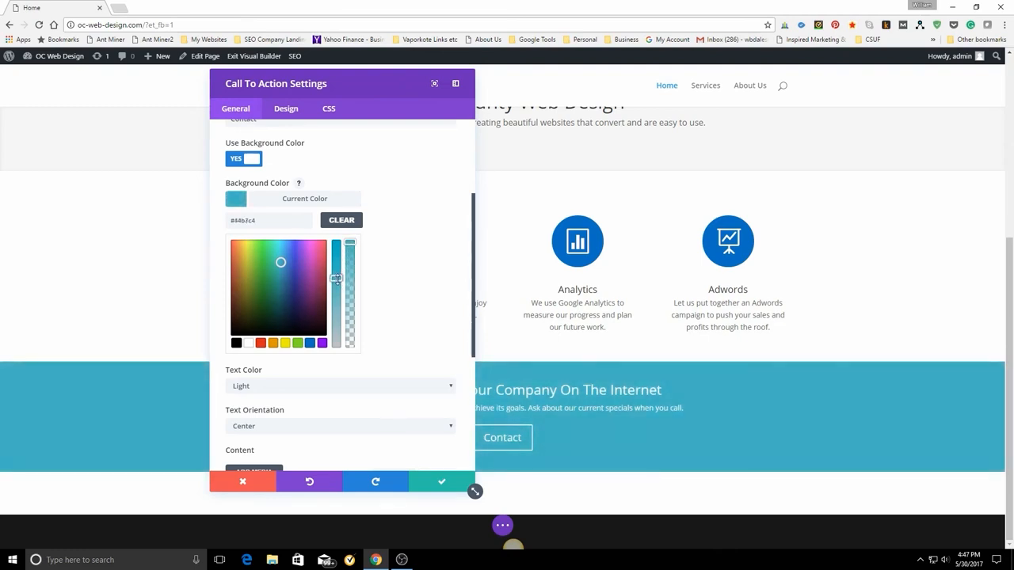
# Set the call to action's background color to the preset blue #0c71c3.
pyautogui.click(309, 343)
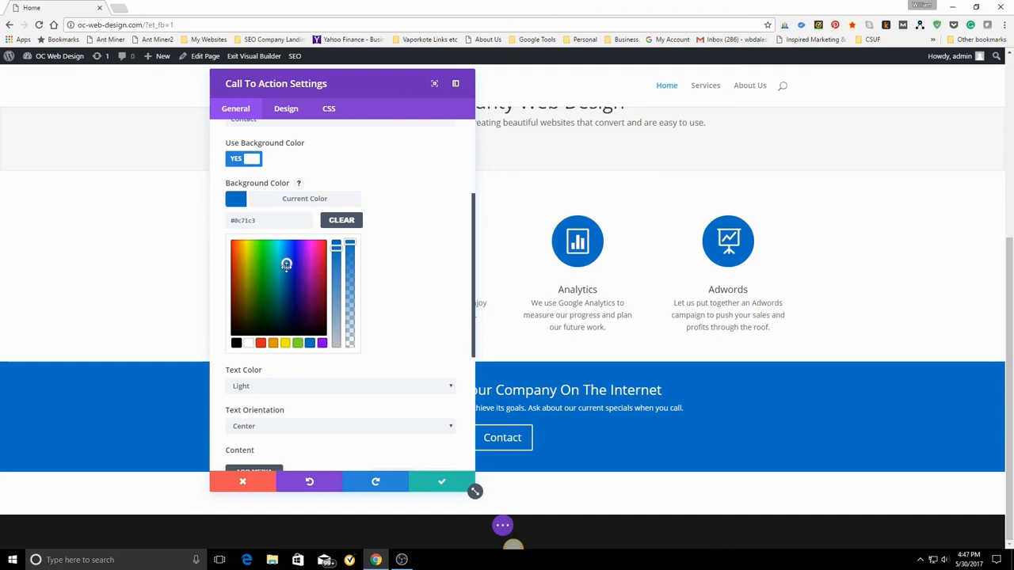
# Set the call to action's background color back to the preset blue #0c71c3 and save the module and the page.
pyautogui.moveTo(286, 265); pyautogui.dragTo(291, 259)
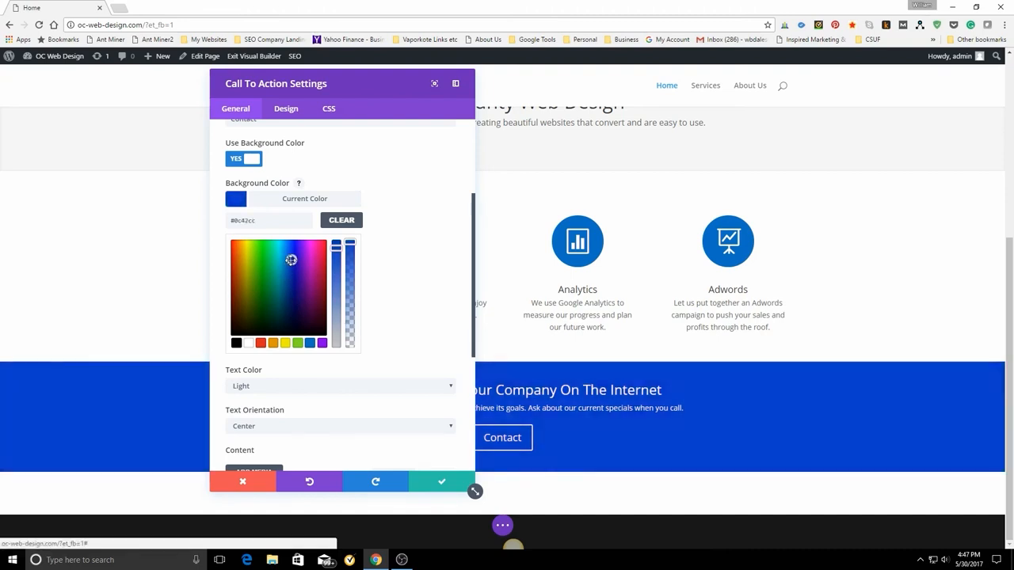
pyautogui.click(309, 342)
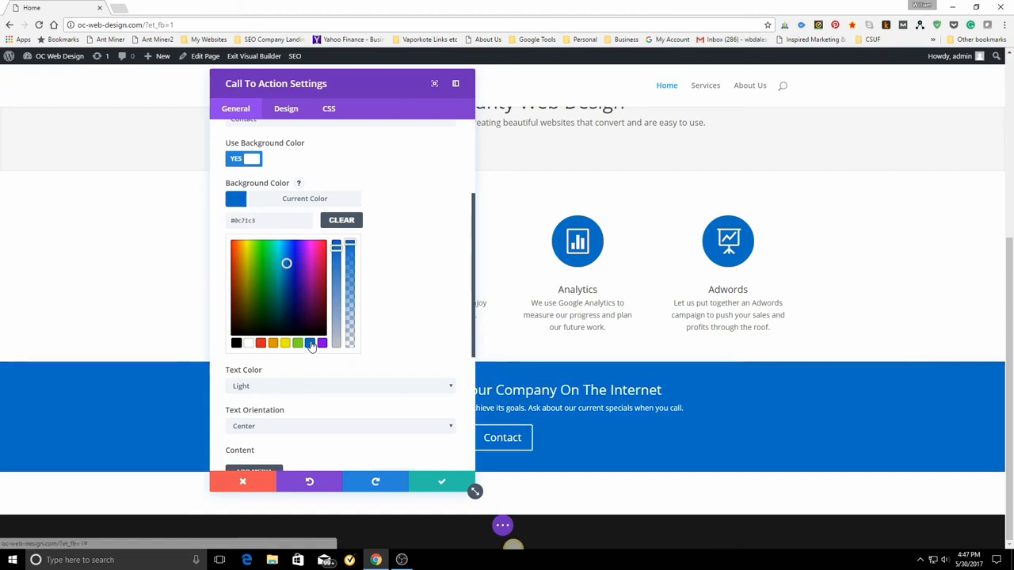
pyautogui.click(441, 482)
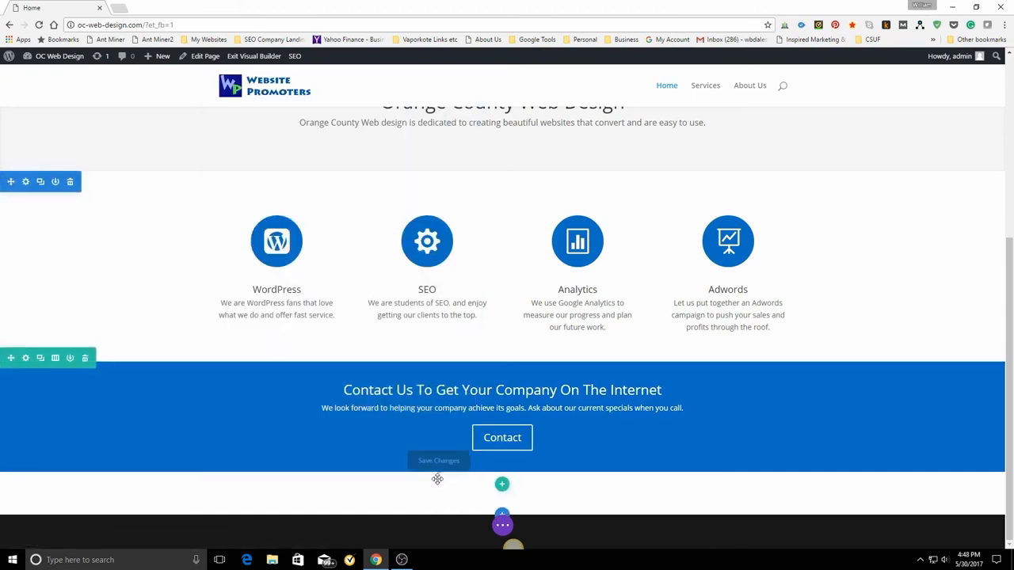
pyautogui.click(502, 525)
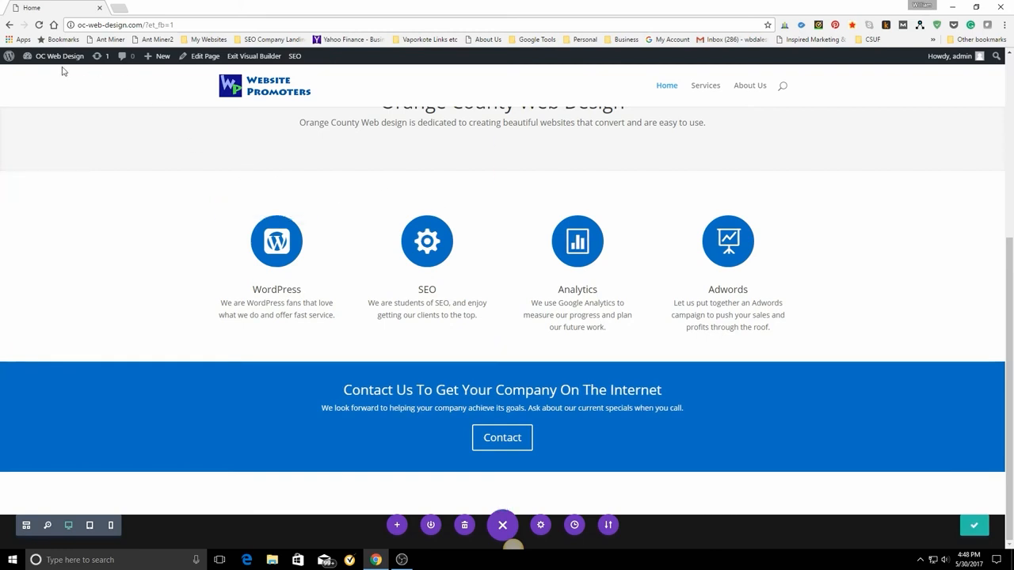
# Visit the live home page from the dashboard and test the banner's Contact button, looking over the linked About Us page.
pyautogui.moveTo(50, 68)
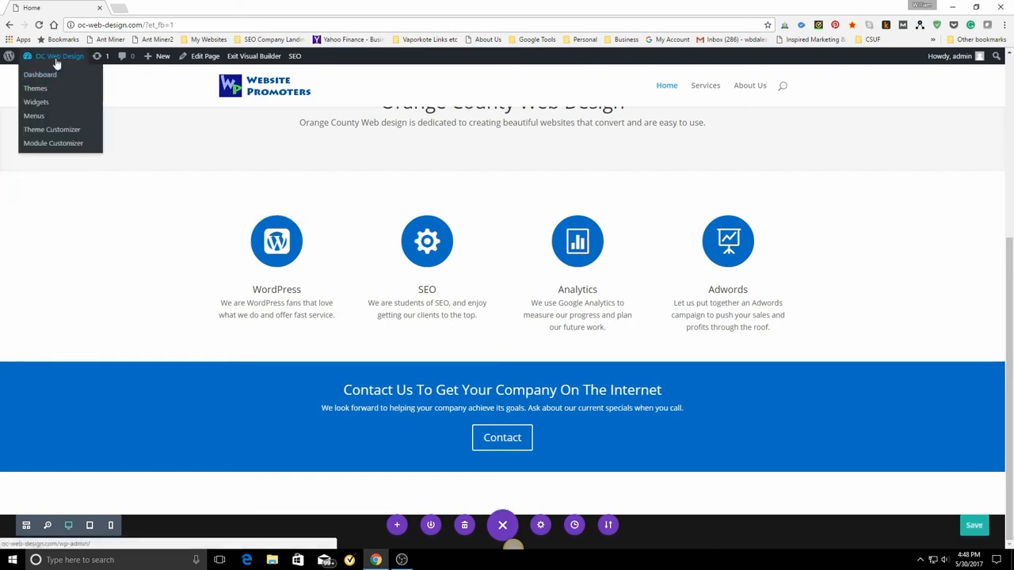
pyautogui.click(57, 62)
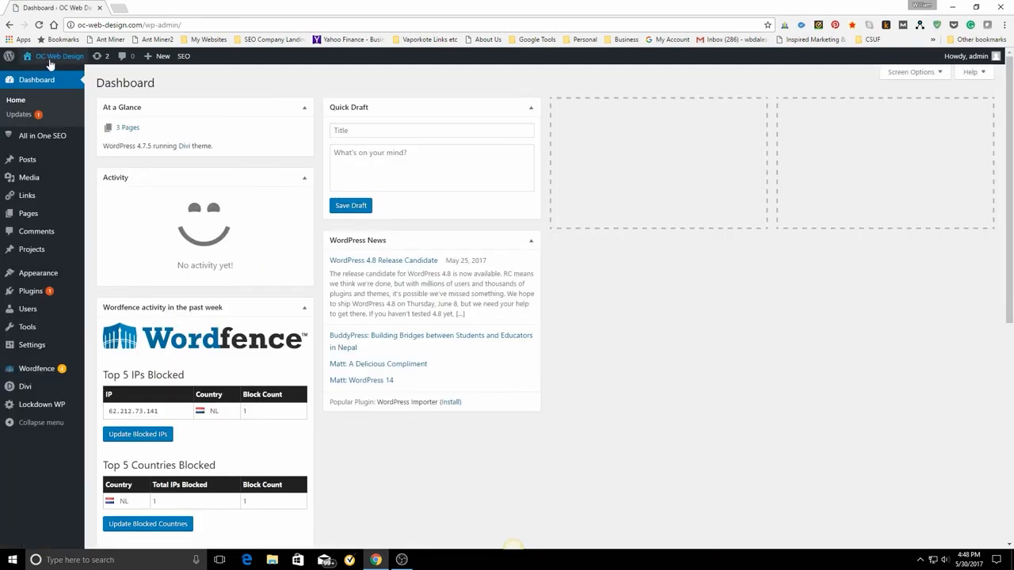
pyautogui.moveTo(56, 59)
pyautogui.click(35, 75)
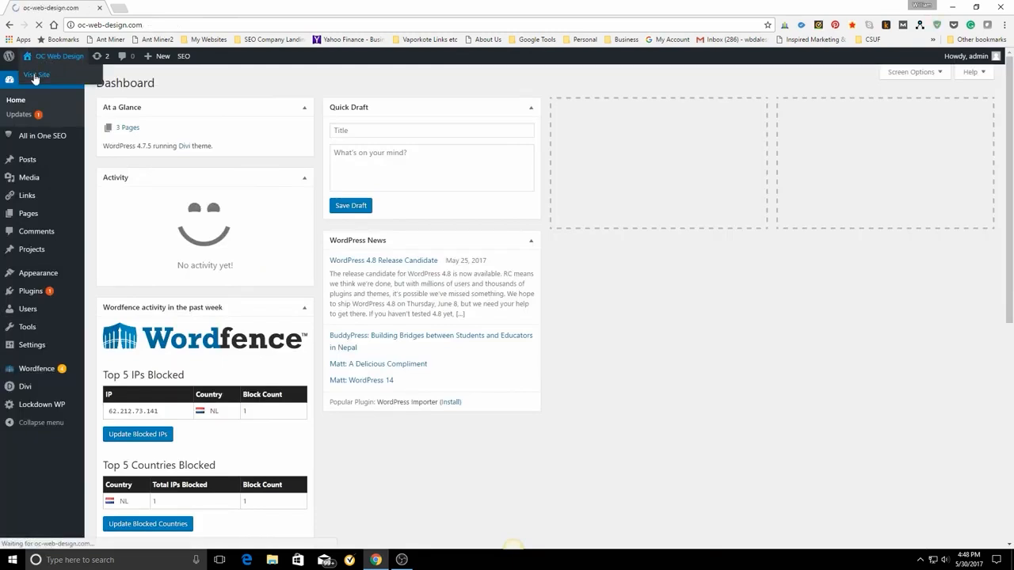
pyautogui.scroll(-4, 780, 301)
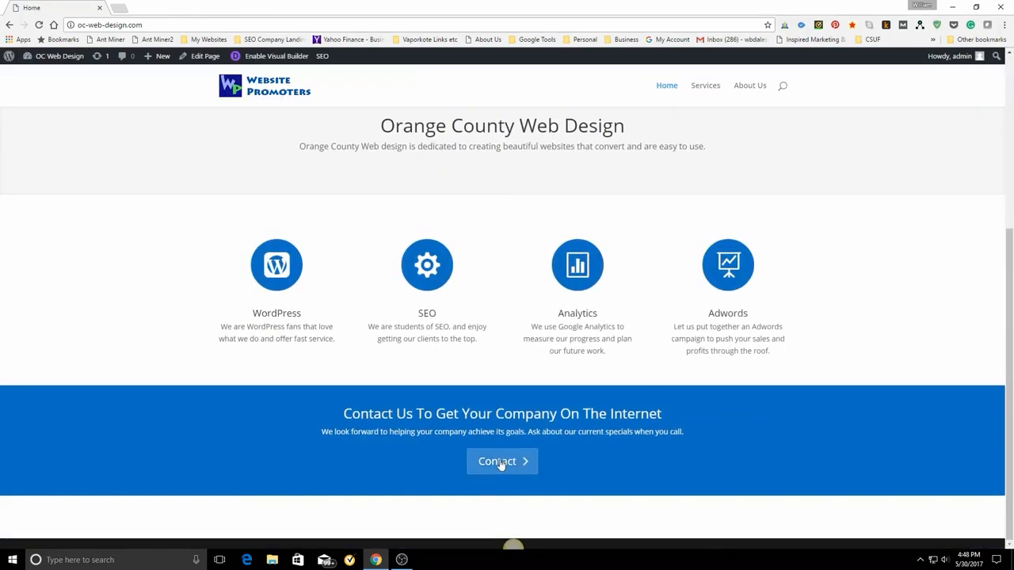
pyautogui.click(501, 464)
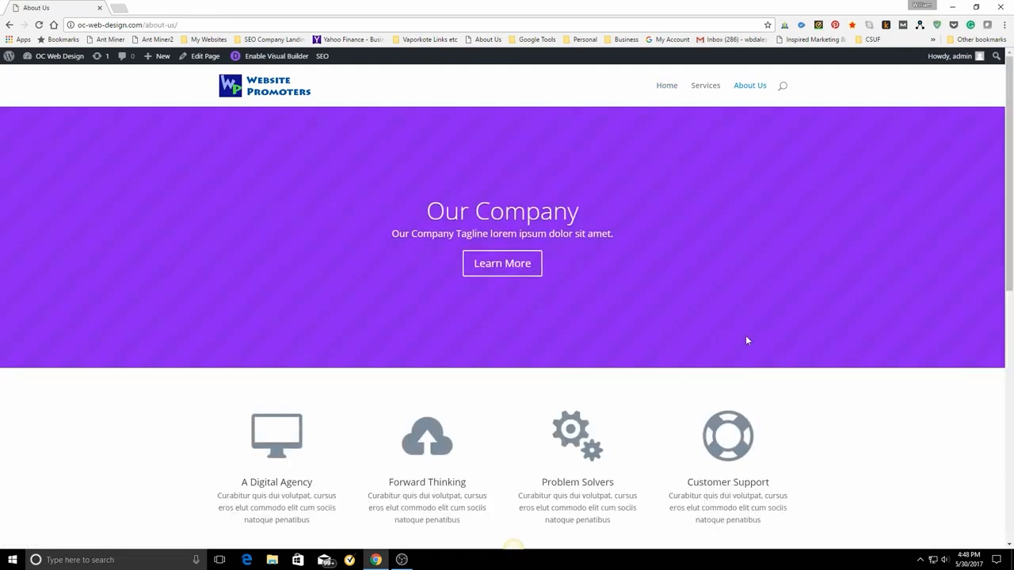
pyautogui.scroll(-7, 746, 336)
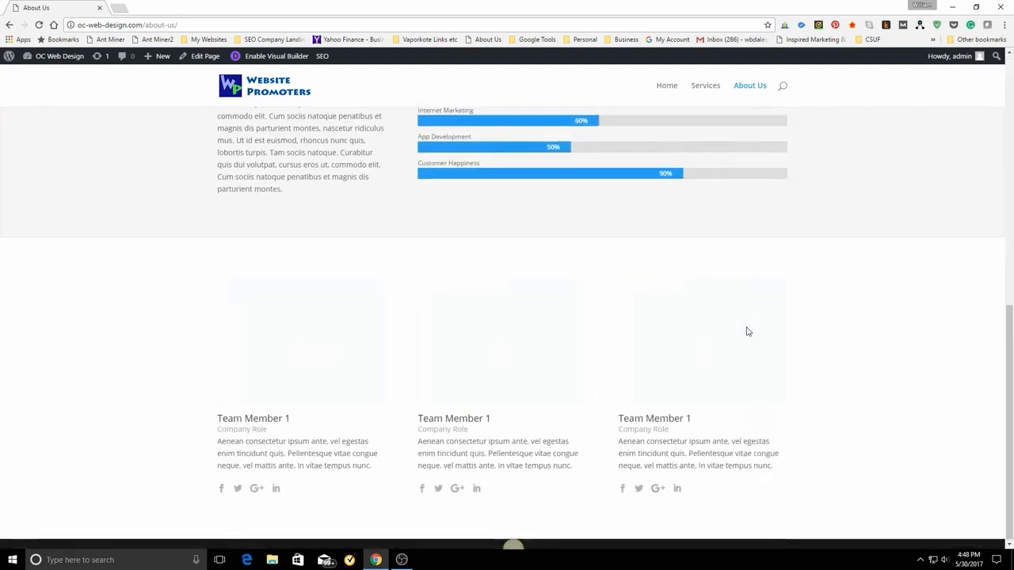
pyautogui.scroll(7, 764, 332)
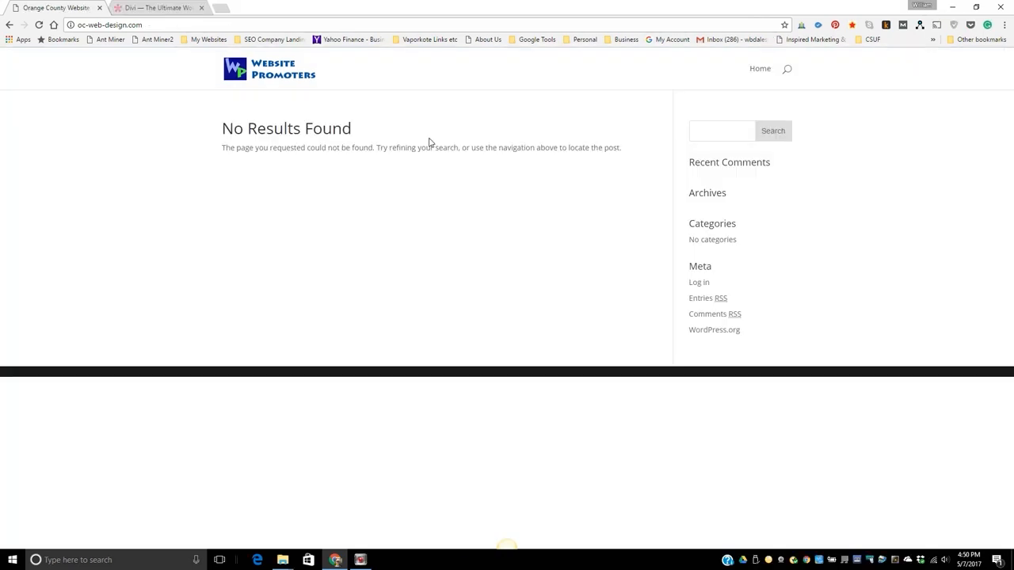
# Switch to the Elegant Themes Divi page, close its video, and read through the theme's feature overview.
pyautogui.click(158, 7)
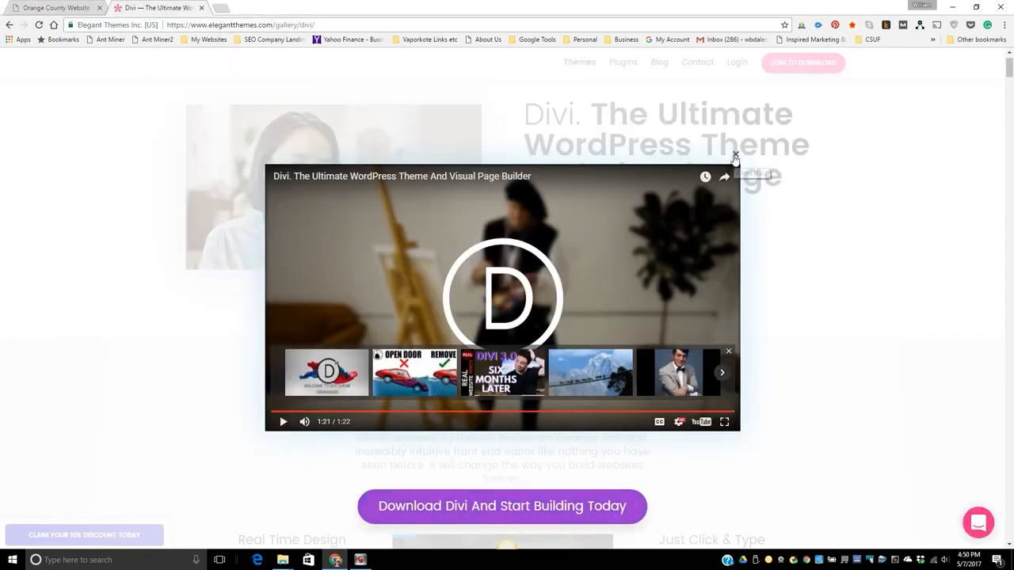
pyautogui.click(734, 154)
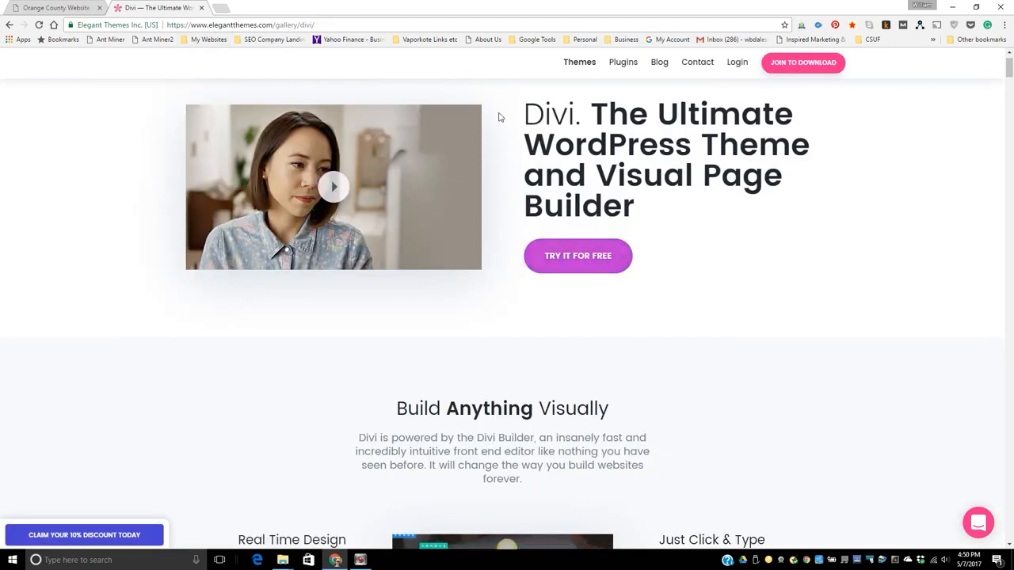
pyautogui.scroll(1, 862, 348)
pyautogui.scroll(-6, 862, 349)
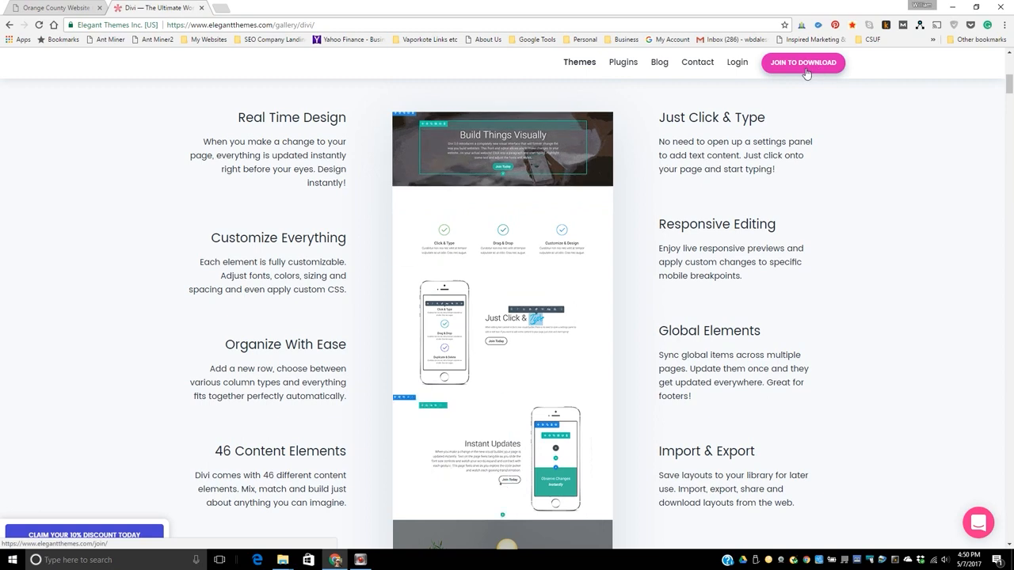
# Go to oc-web-design.com/admin and log in to WordPress as admin with the saved credentials.
pyautogui.click(41, 8)
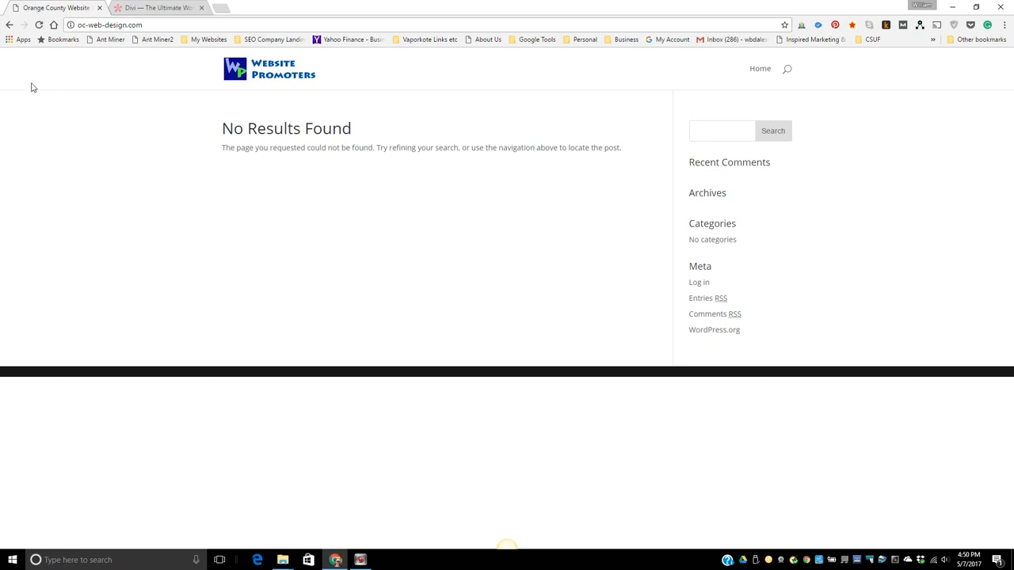
pyautogui.click(144, 26)
pyautogui.click(152, 26)
pyautogui.write('admin')
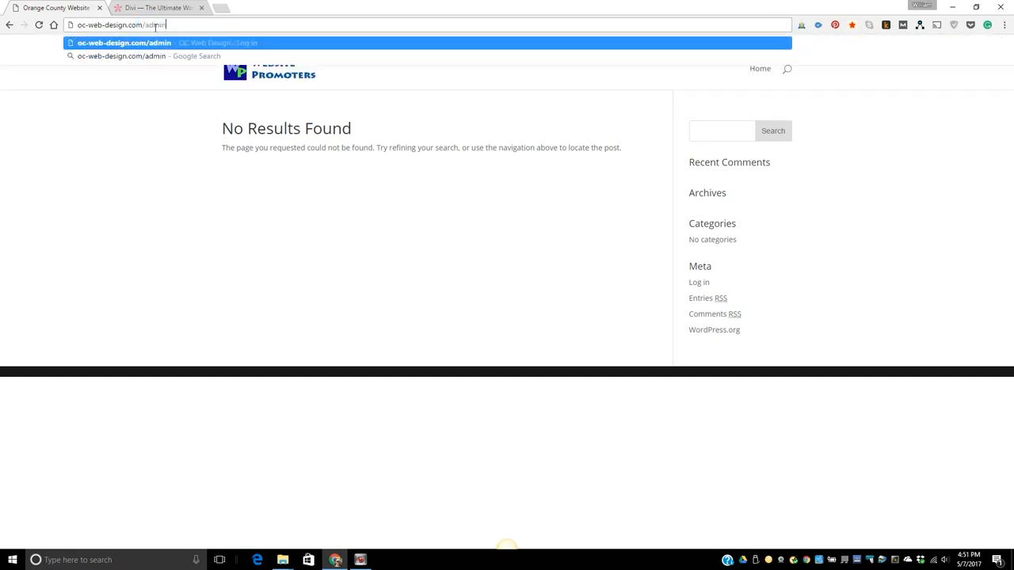
pyautogui.press('Return')
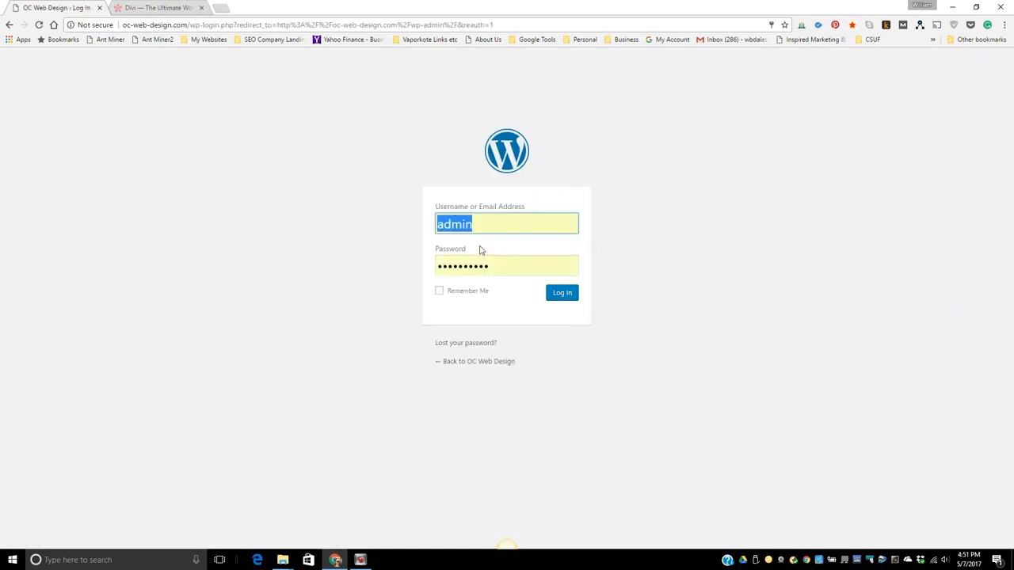
pyautogui.click(511, 227)
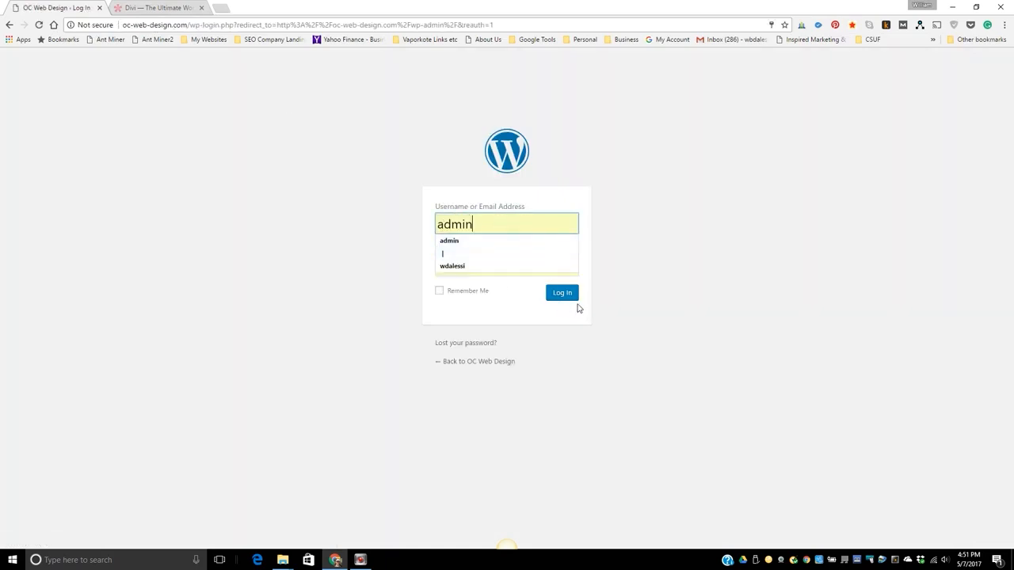
pyautogui.click(572, 299)
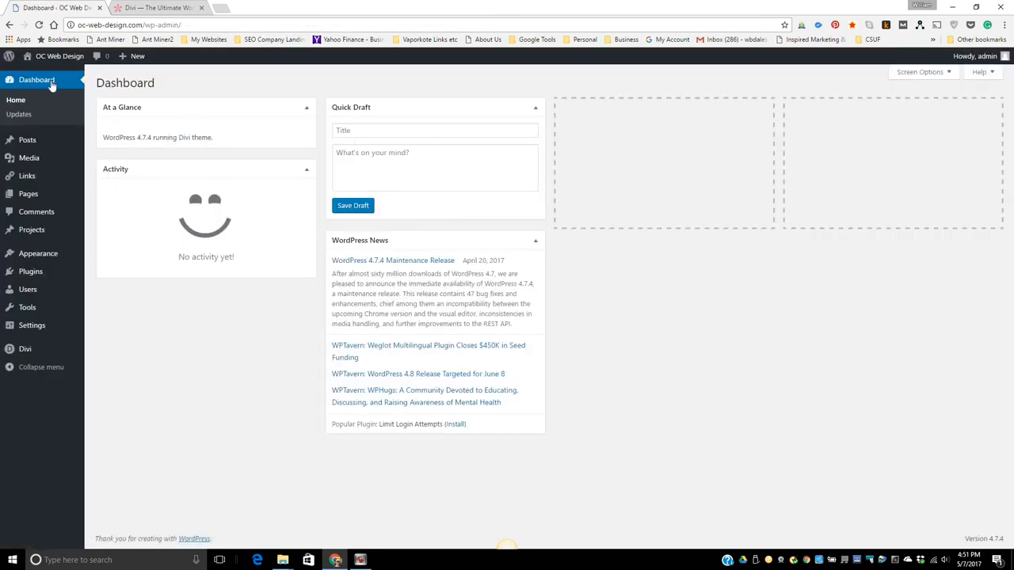
# Look through the site's Posts, Pages, Plugins and installed Themes in the WordPress dashboard.
pyautogui.click(28, 144)
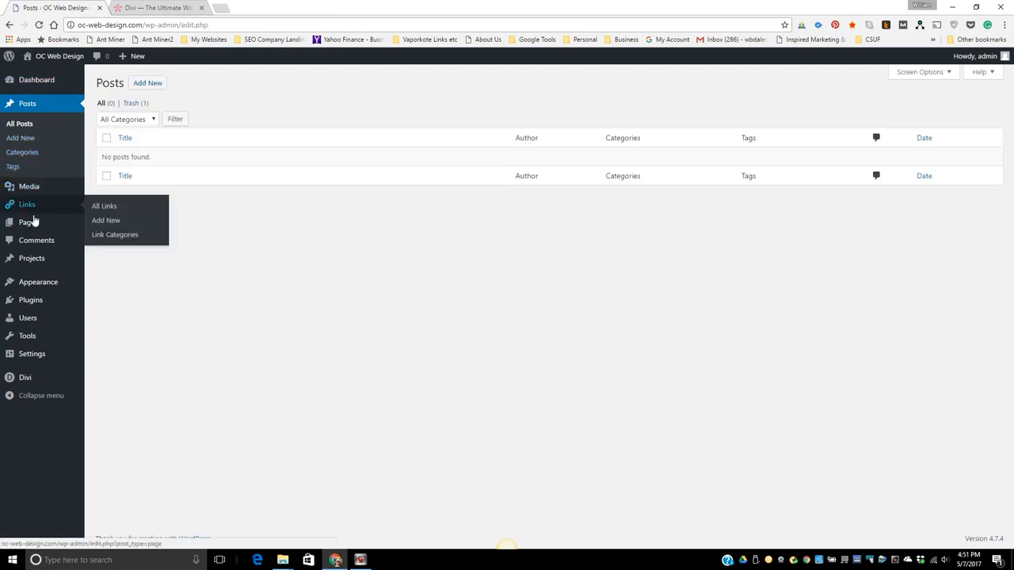
pyautogui.click(31, 228)
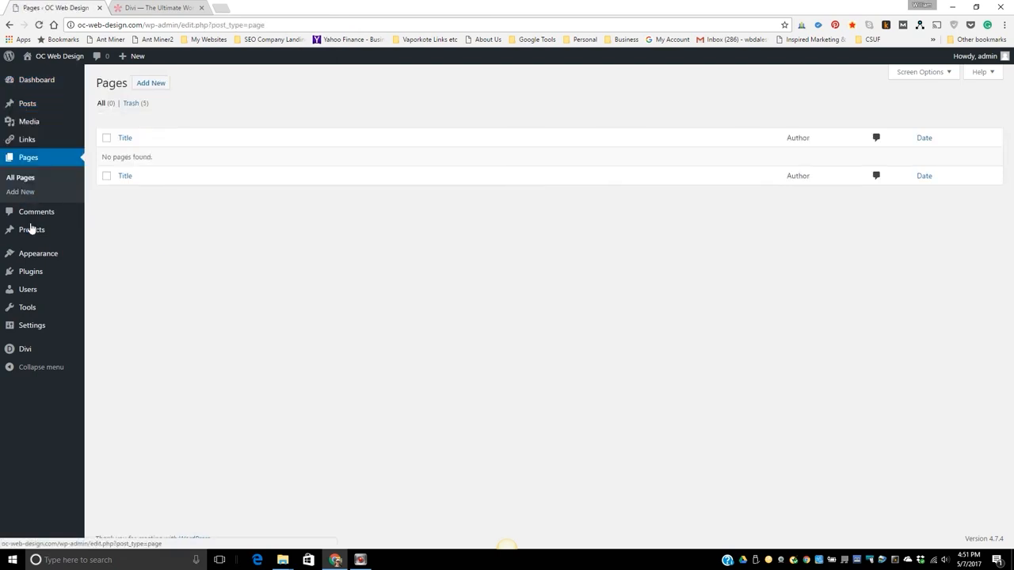
pyautogui.click(38, 276)
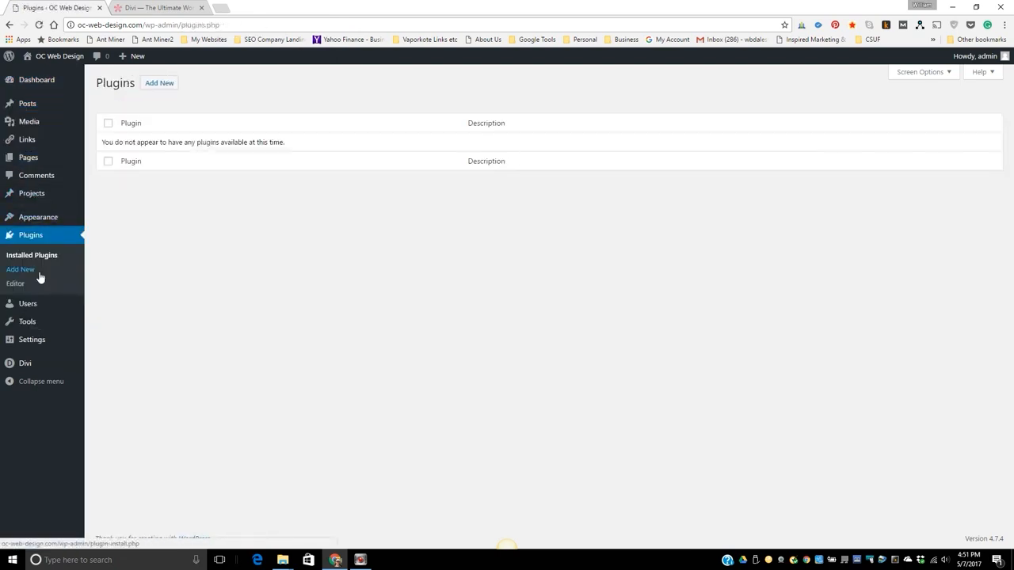
pyautogui.moveTo(35, 220)
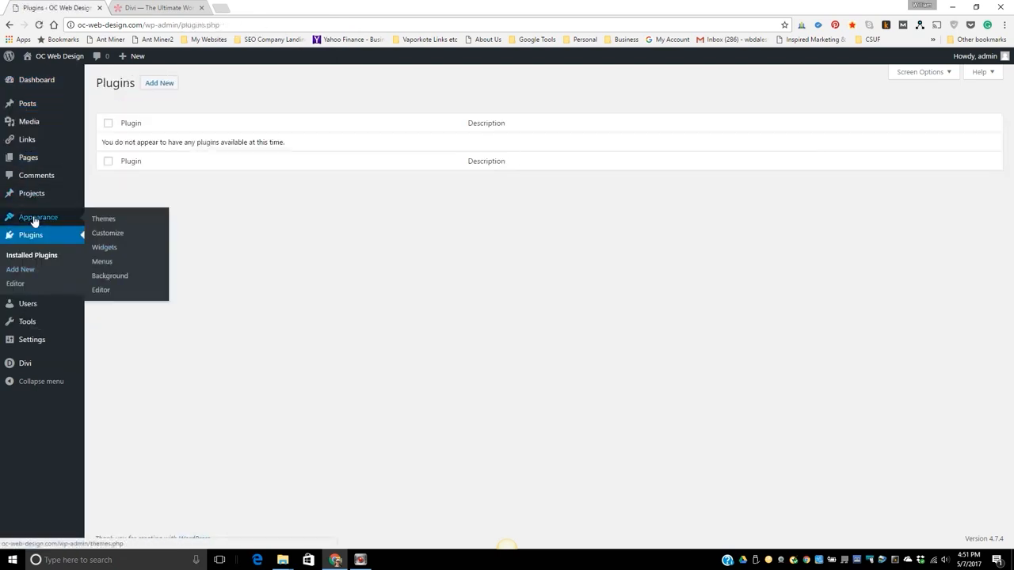
pyautogui.click(104, 220)
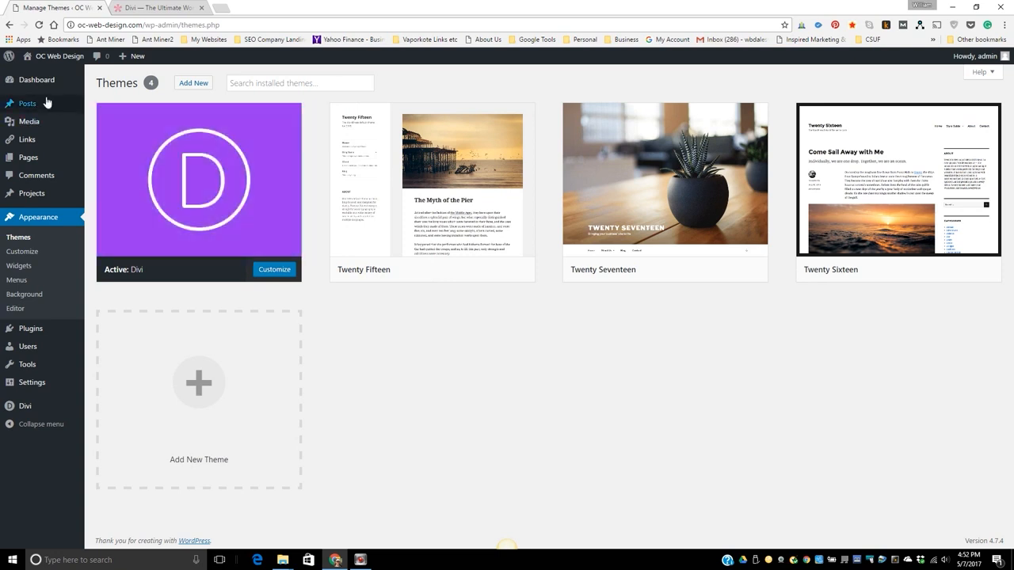
# Open the Divi Theme Options and examine the General settings, including logo, favicon, color palette and social profile options.
pyautogui.moveTo(29, 83)
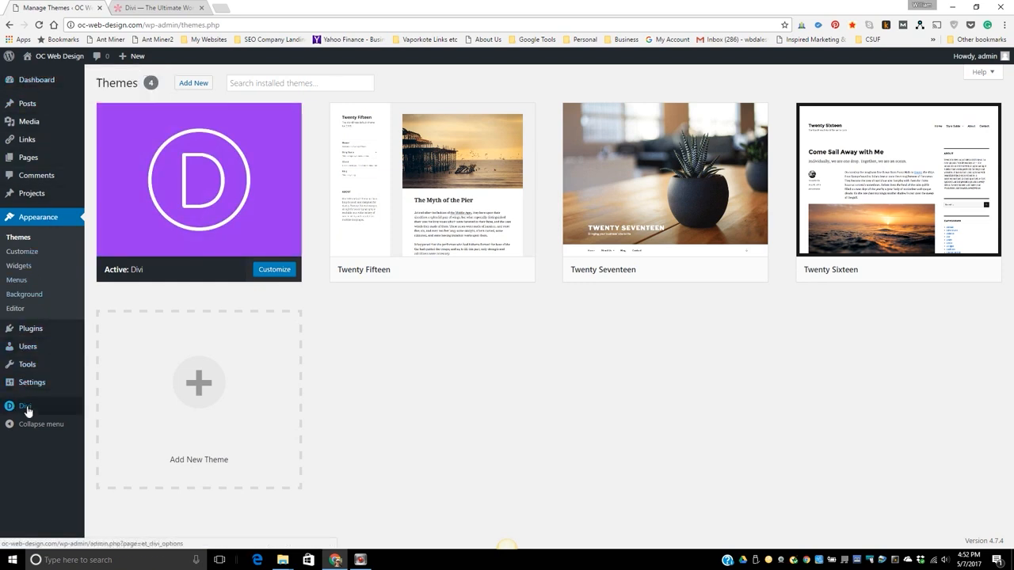
pyautogui.moveTo(28, 411)
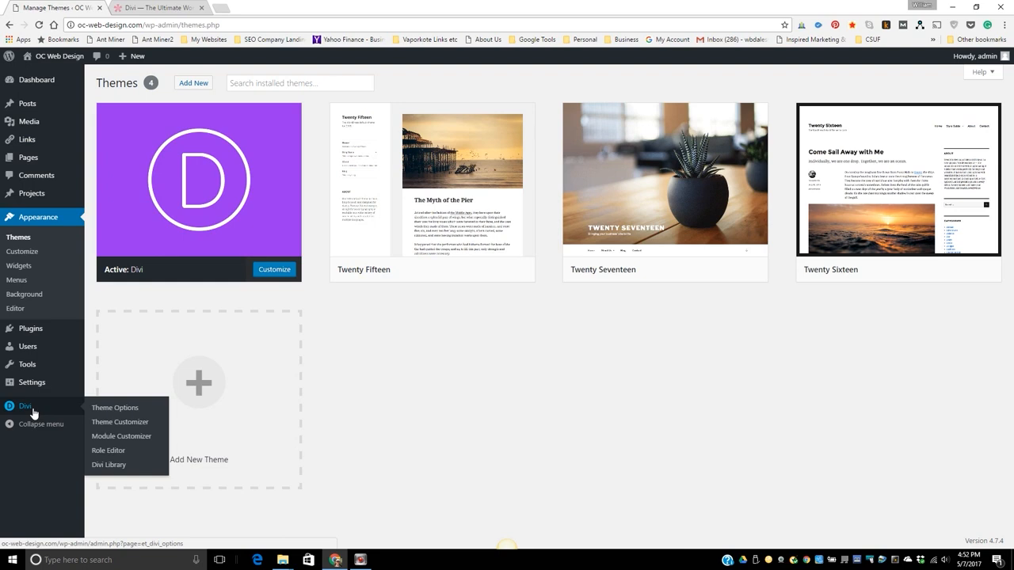
pyautogui.click(103, 410)
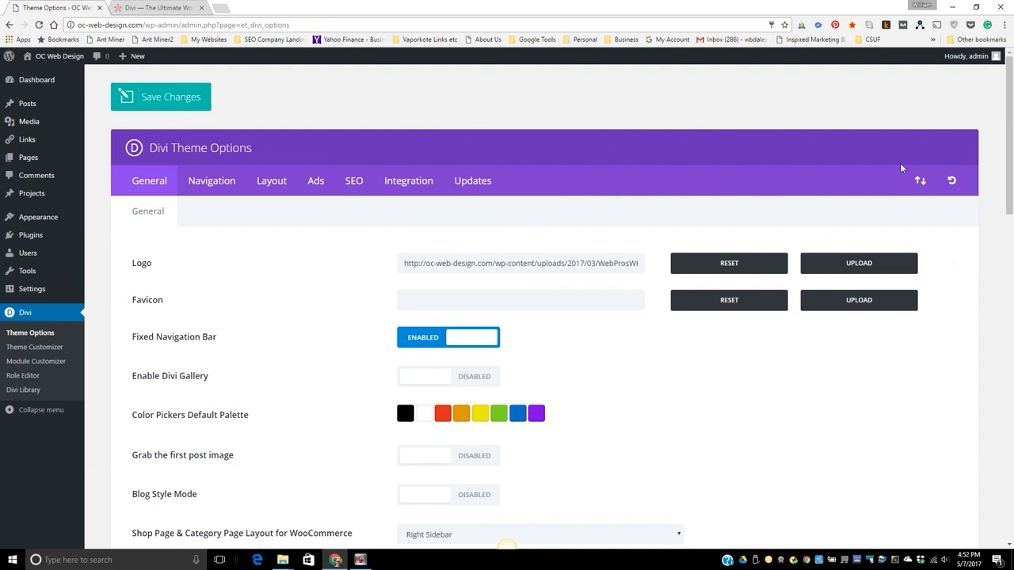
pyautogui.moveTo(1008, 79); pyautogui.dragTo(1010, 84)
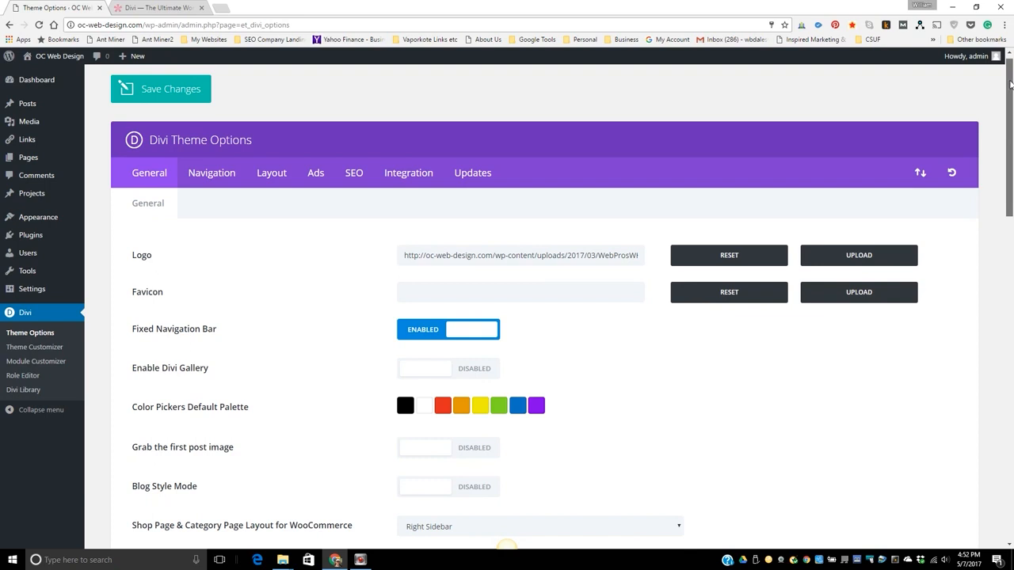
pyautogui.moveTo(1010, 84); pyautogui.dragTo(1010, 98)
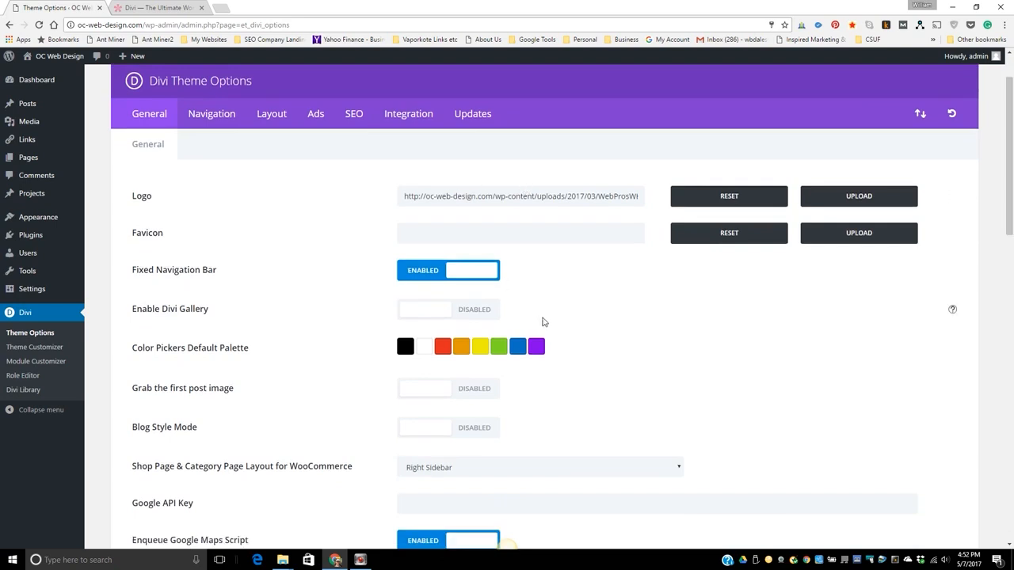
pyautogui.scroll(-1, 673, 316)
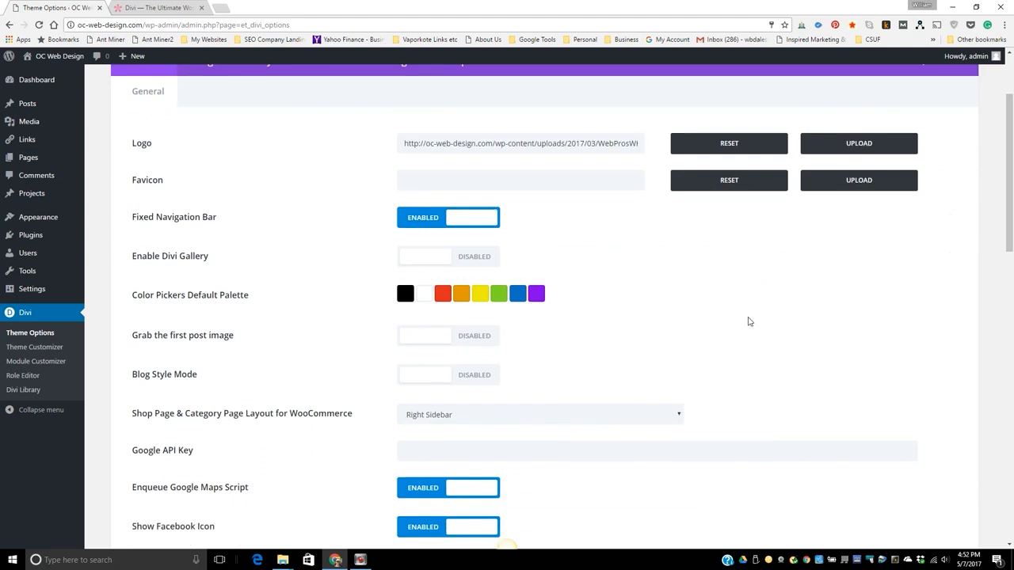
pyautogui.scroll(-2, 749, 323)
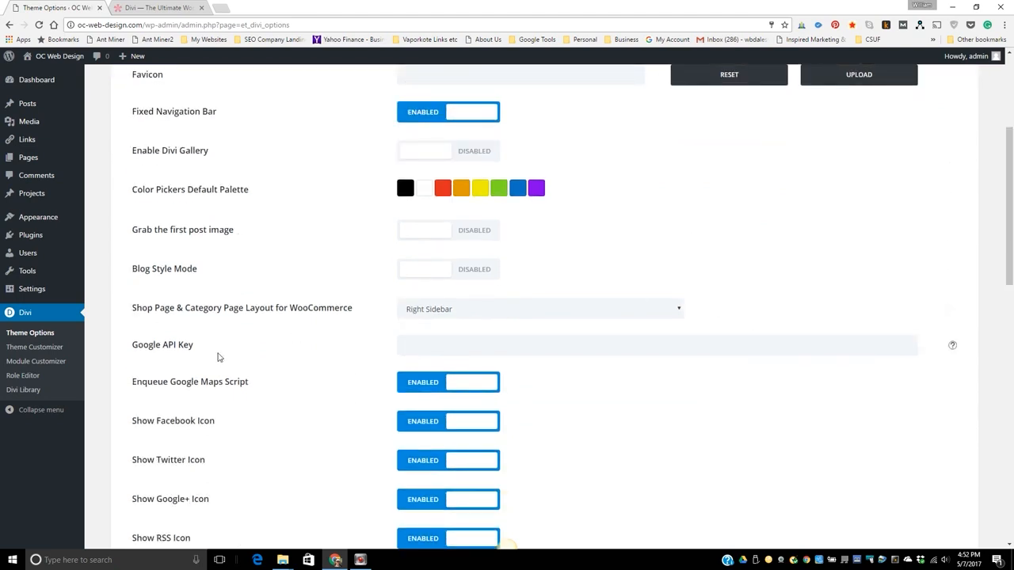
pyautogui.scroll(-3, 810, 405)
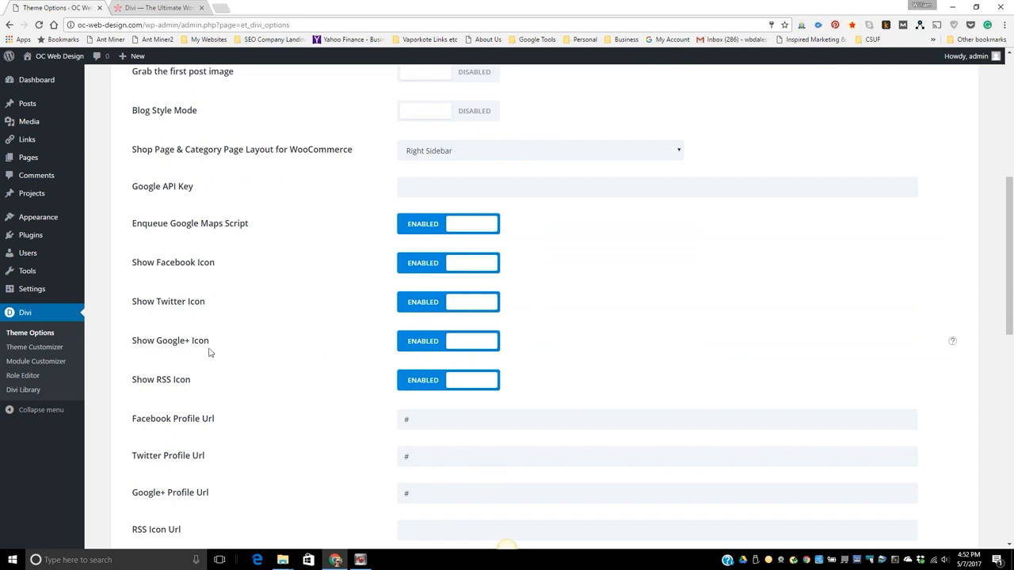
pyautogui.scroll(-3, 676, 425)
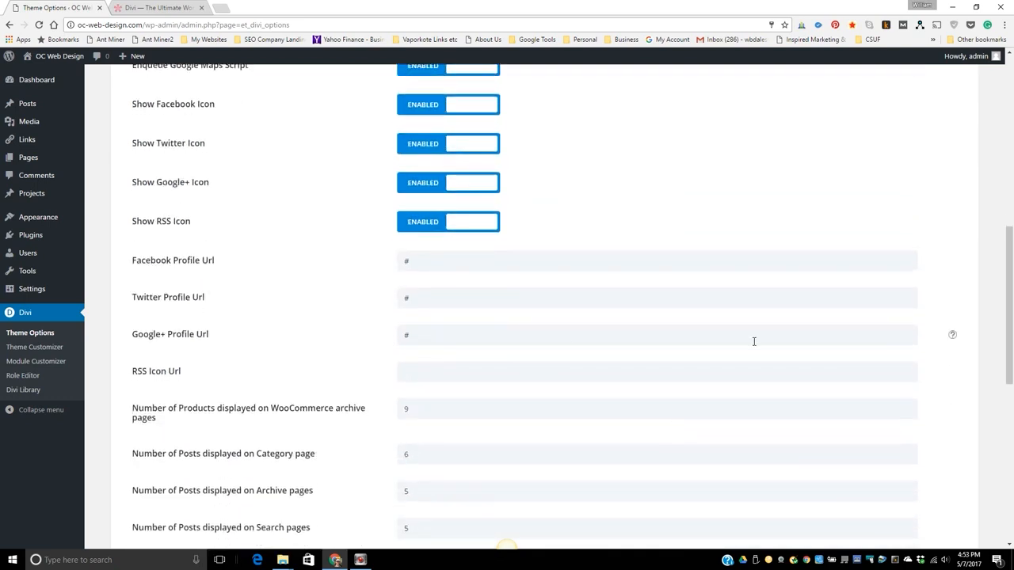
pyautogui.scroll(4, 828, 348)
pyautogui.scroll(5, 829, 349)
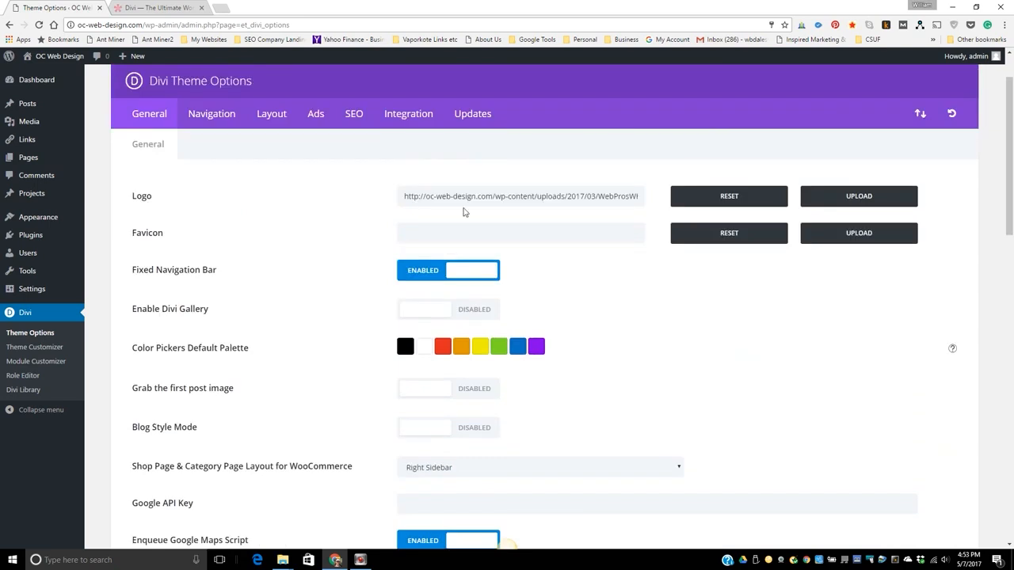
# Examine the Divi Navigation, Layout and Ads settings, plus the SEO options for the homepage and single posts.
pyautogui.click(210, 117)
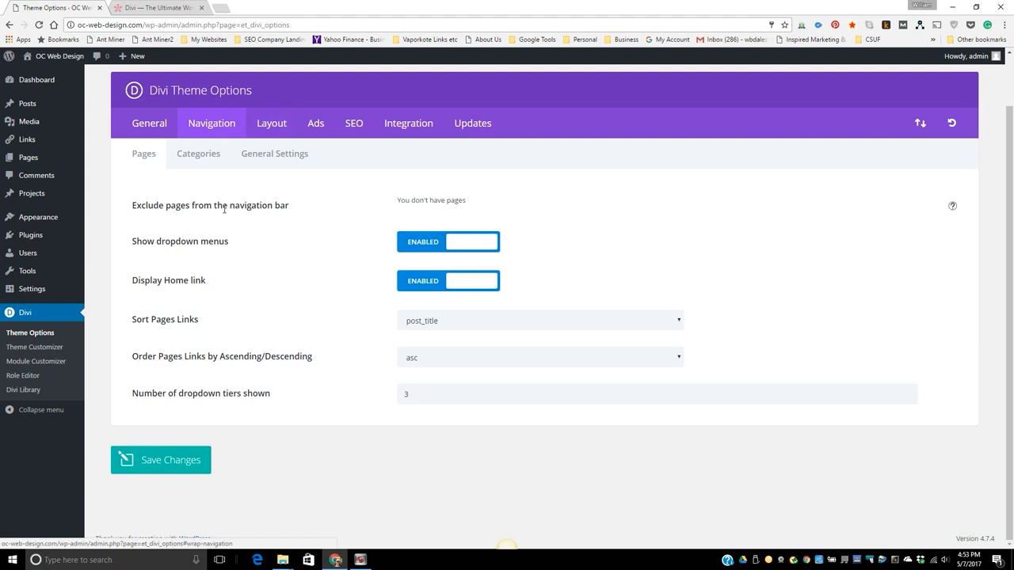
pyautogui.click(271, 125)
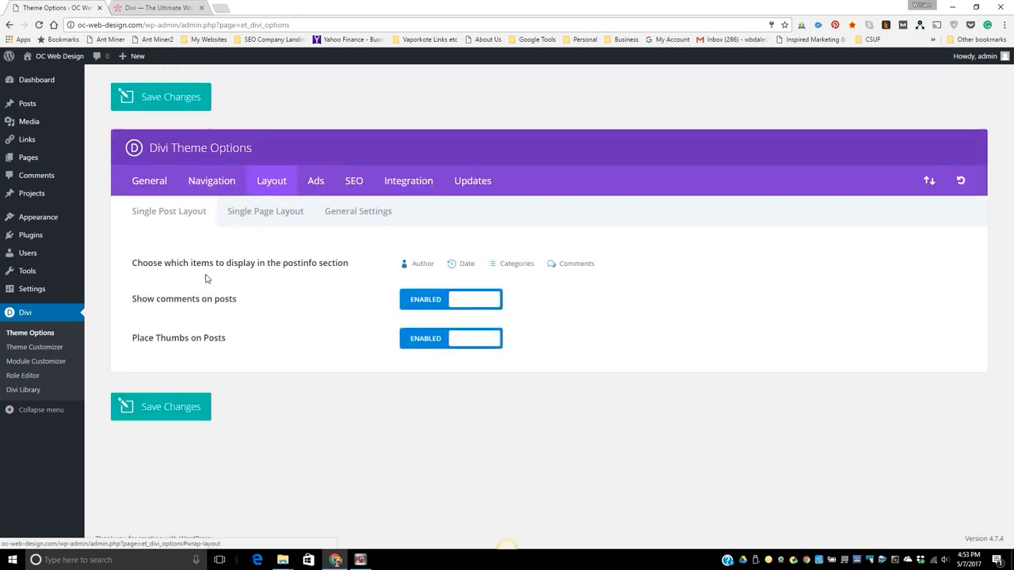
pyautogui.click(316, 181)
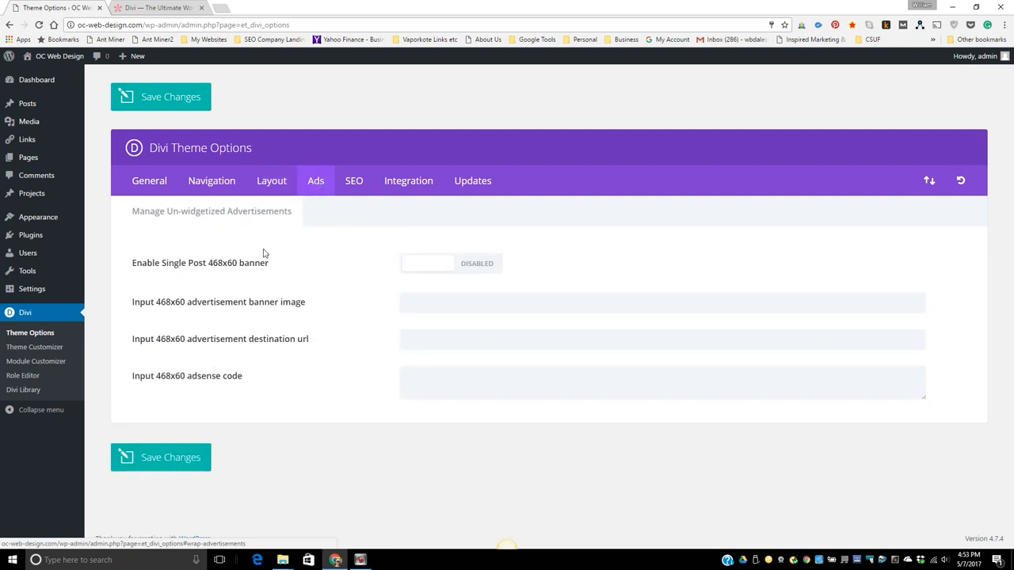
pyautogui.click(353, 183)
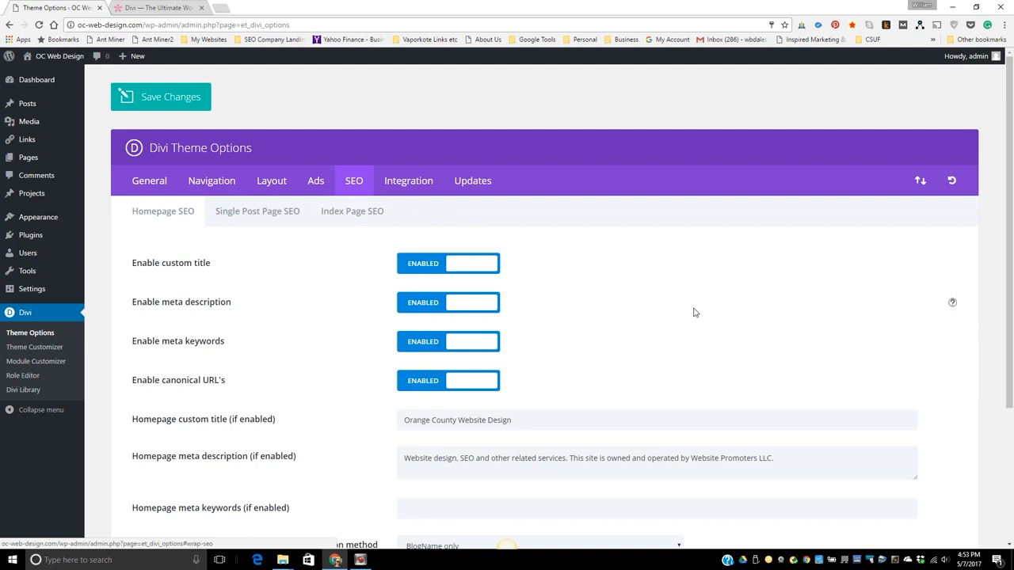
pyautogui.scroll(-1, 694, 312)
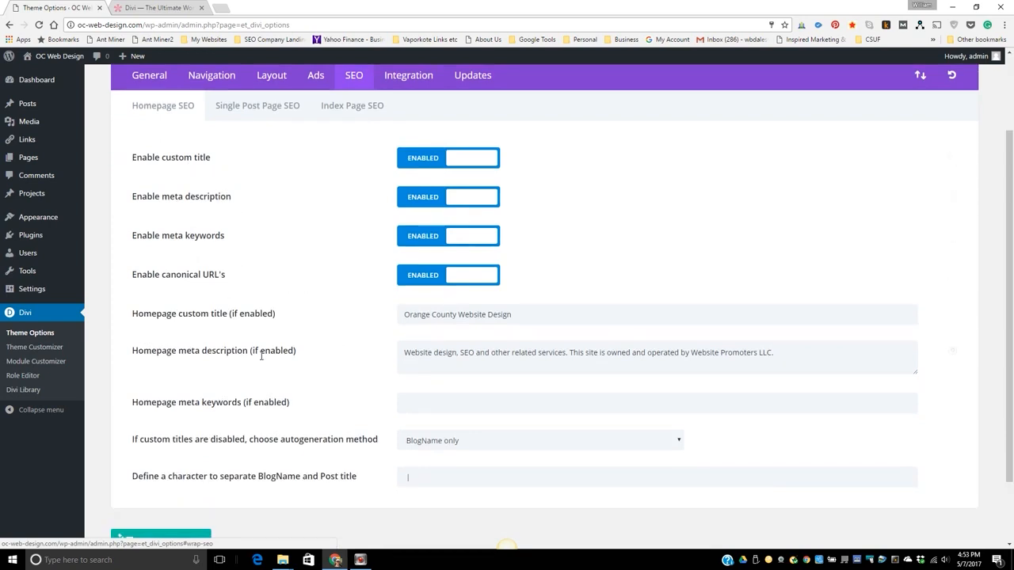
pyautogui.scroll(3, 442, 383)
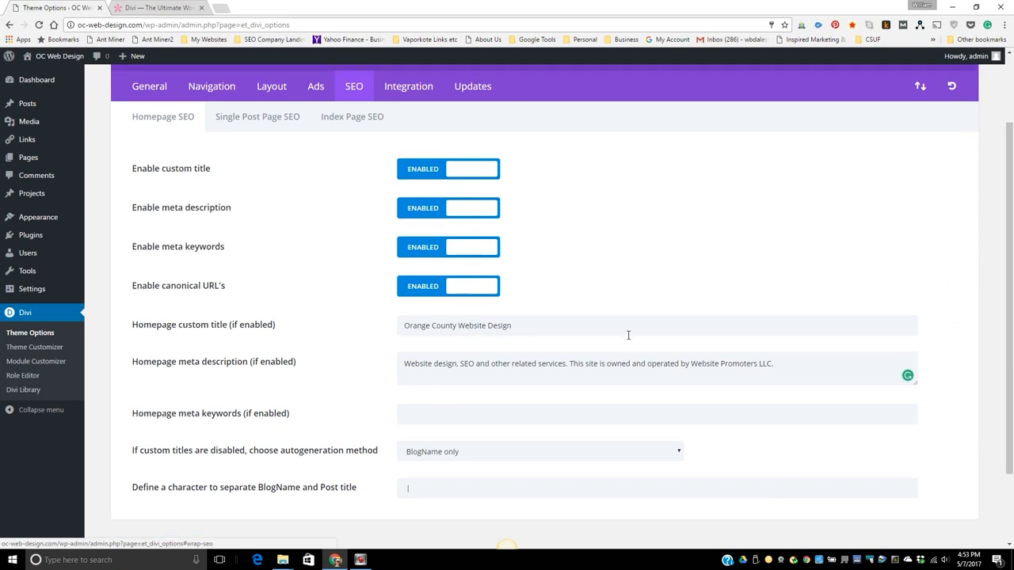
pyautogui.click(262, 219)
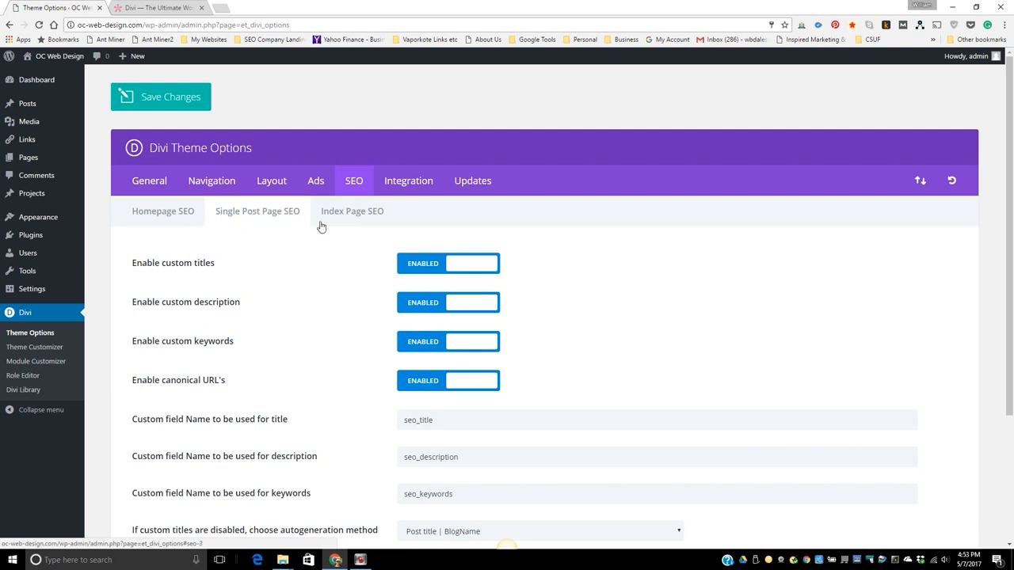
pyautogui.scroll(-3, 665, 277)
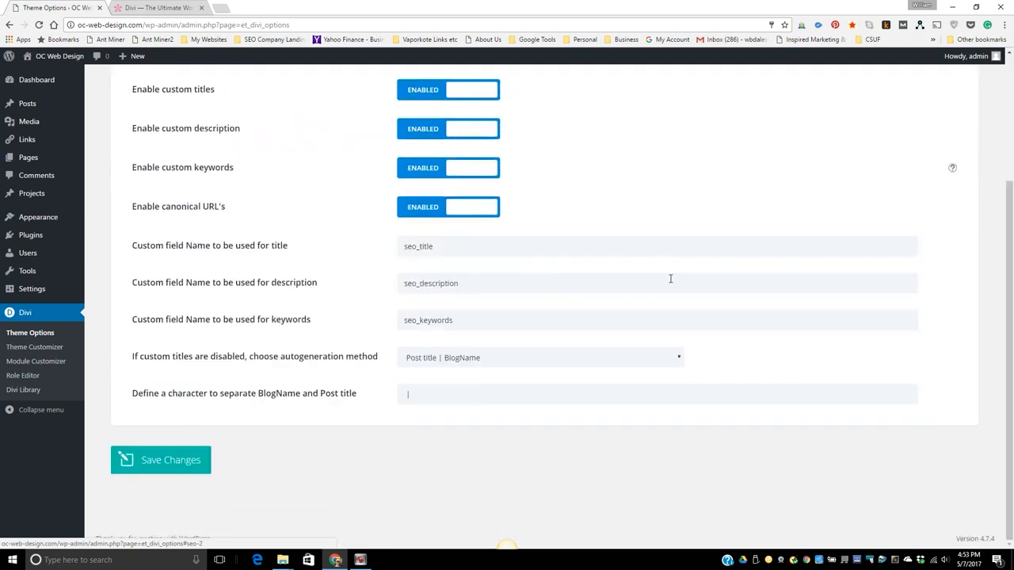
pyautogui.scroll(3, 670, 279)
# Review the Divi code Integration options and the Updates credentials, and save the theme options.
pyautogui.click(418, 190)
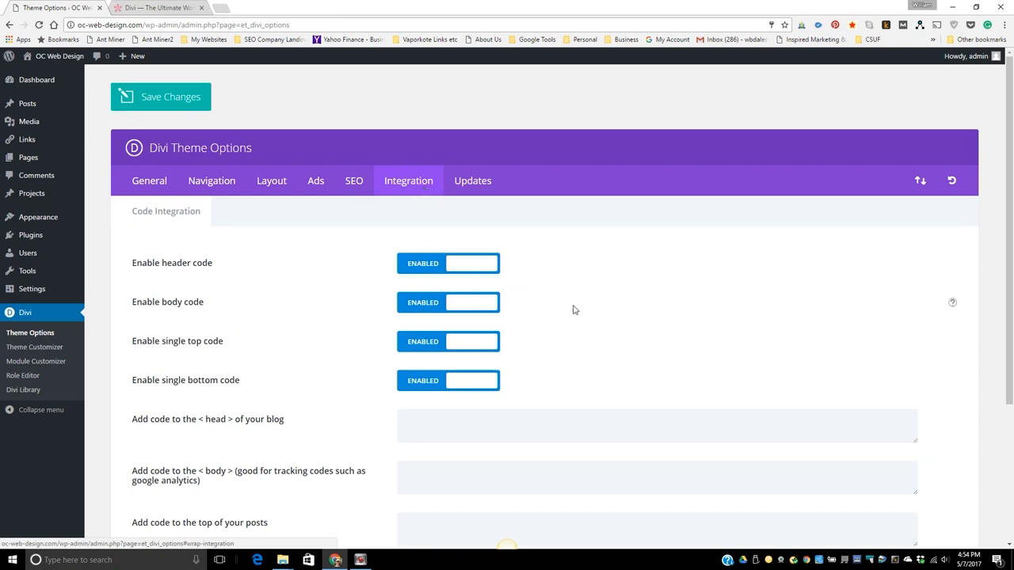
pyautogui.scroll(-1, 596, 315)
pyautogui.scroll(-1, 595, 315)
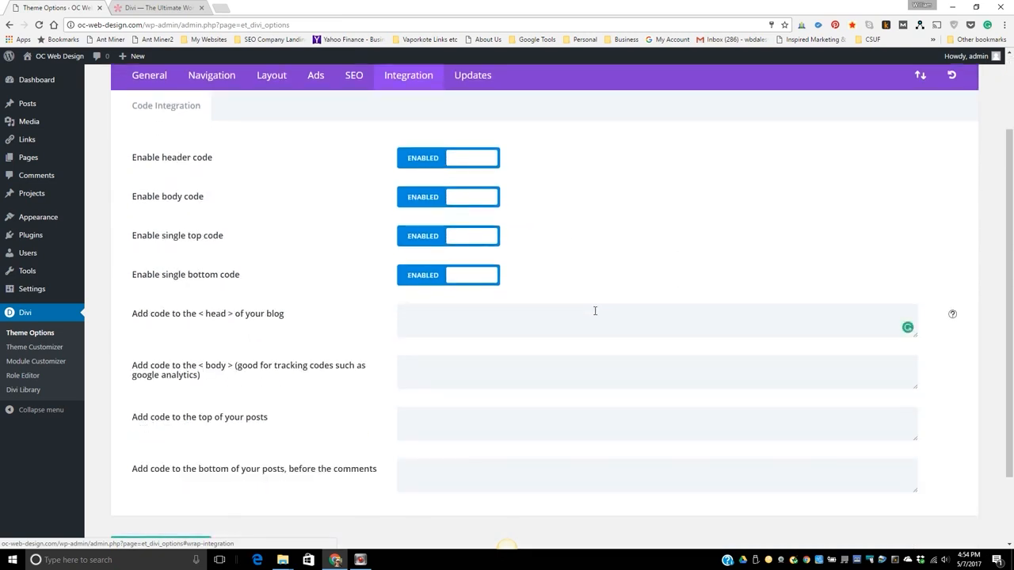
pyautogui.scroll(-1, 595, 315)
pyautogui.scroll(1, 596, 315)
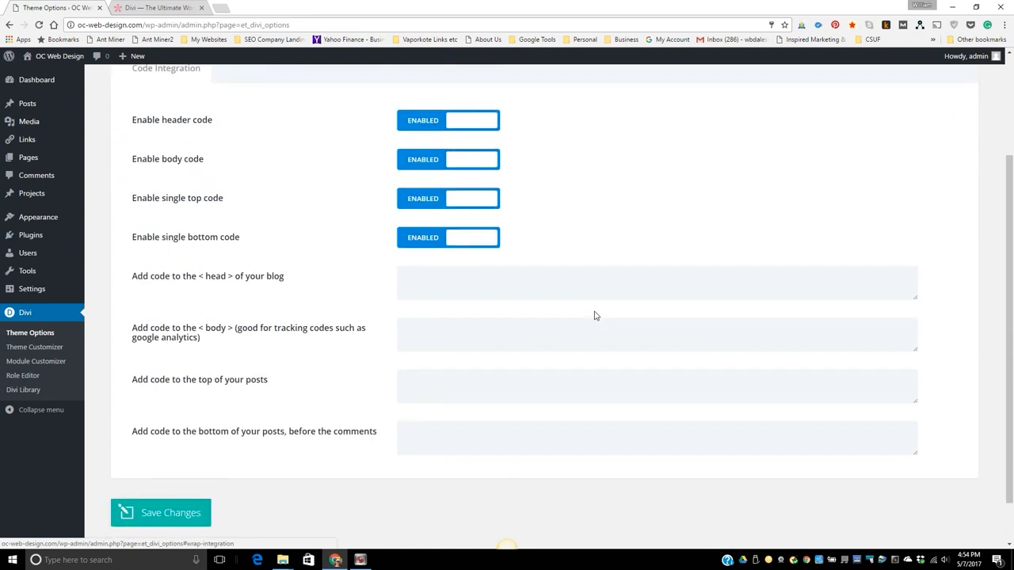
pyautogui.scroll(3, 595, 315)
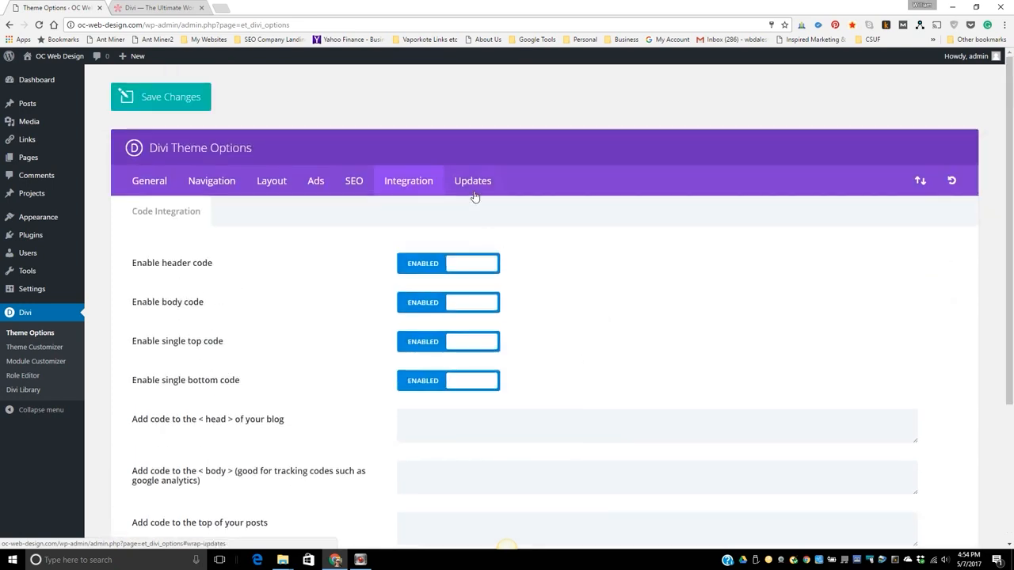
pyautogui.click(473, 181)
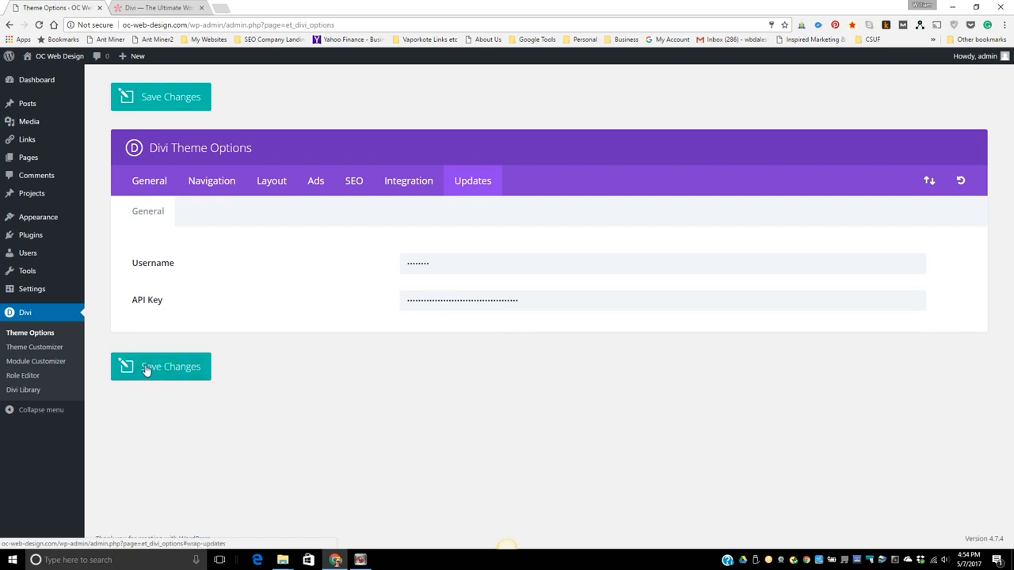
pyautogui.click(171, 373)
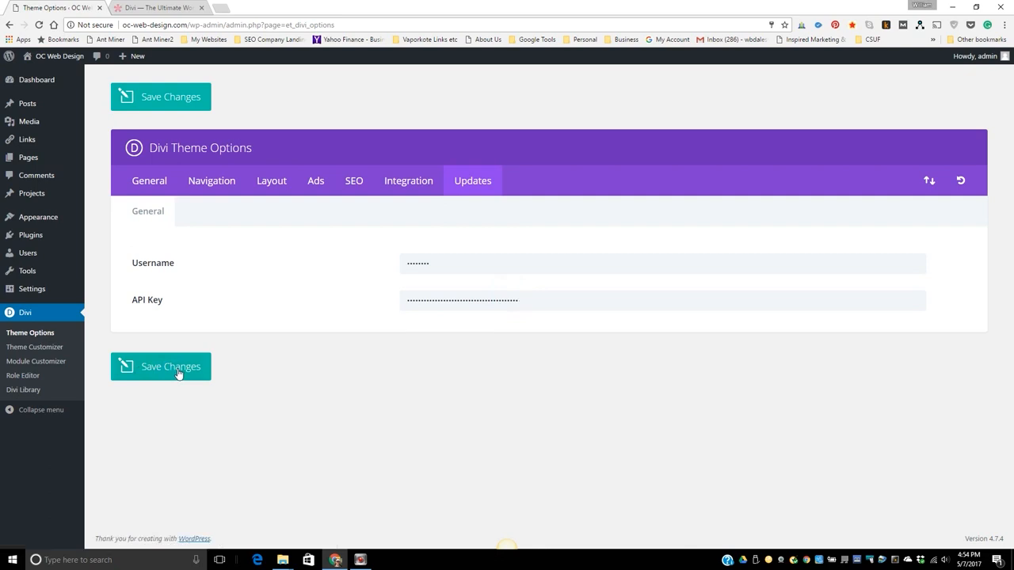
# Create a new page titled "Home" and switch its editor to the Divi Builder.
pyautogui.moveTo(24, 84)
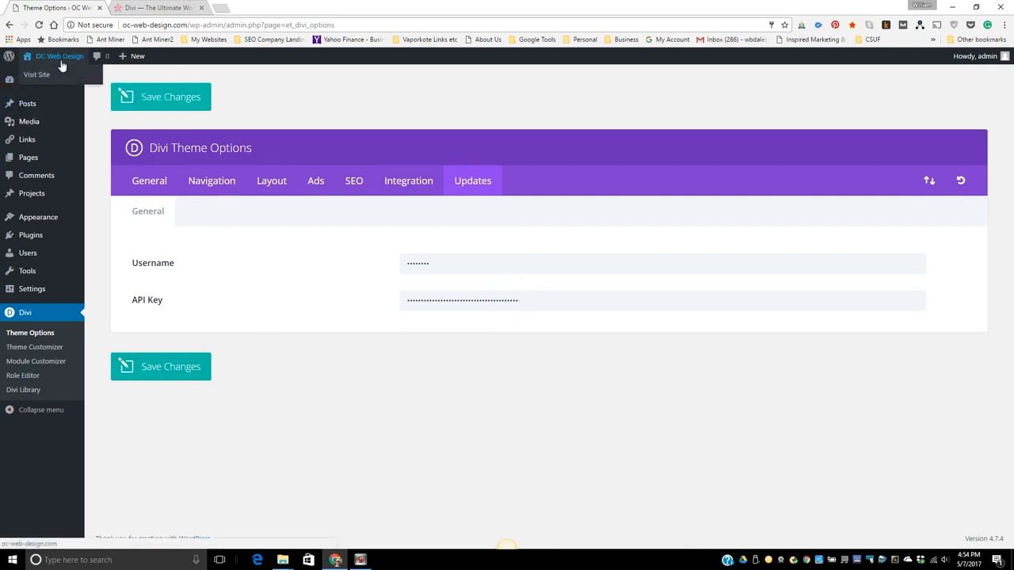
pyautogui.moveTo(44, 123)
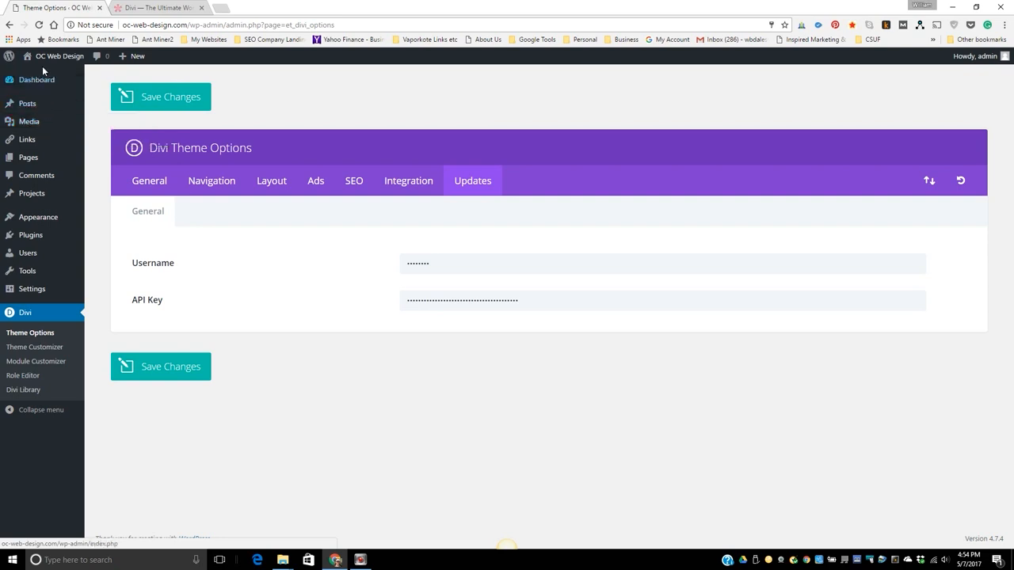
pyautogui.moveTo(137, 63)
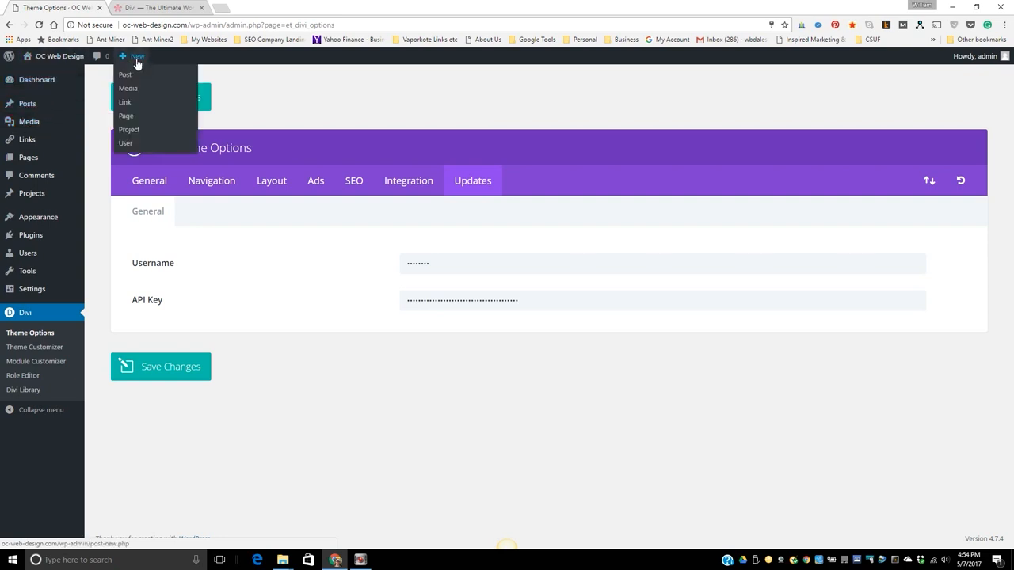
pyautogui.click(125, 118)
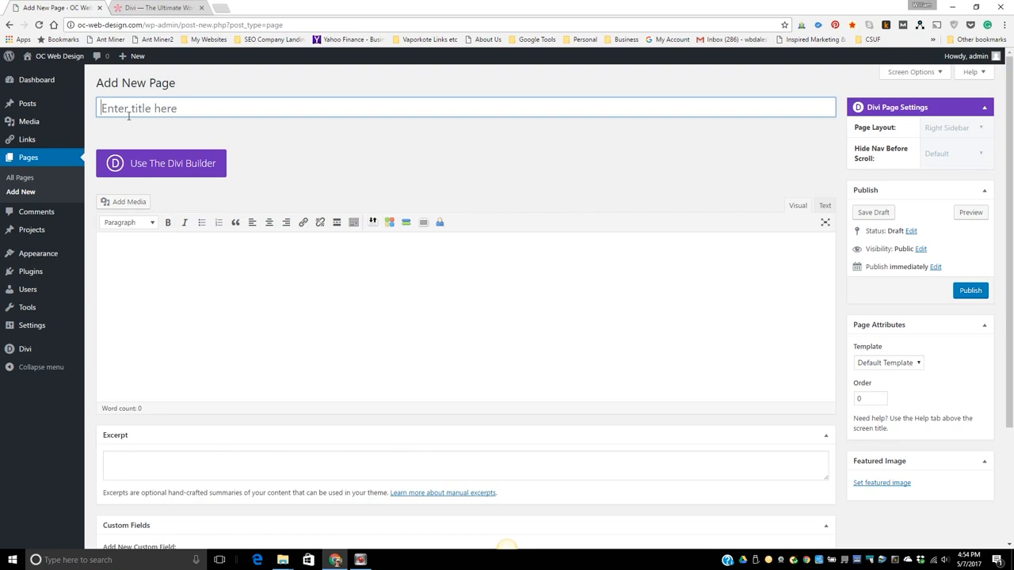
pyautogui.click(129, 115)
pyautogui.write('Home')
pyautogui.click(163, 168)
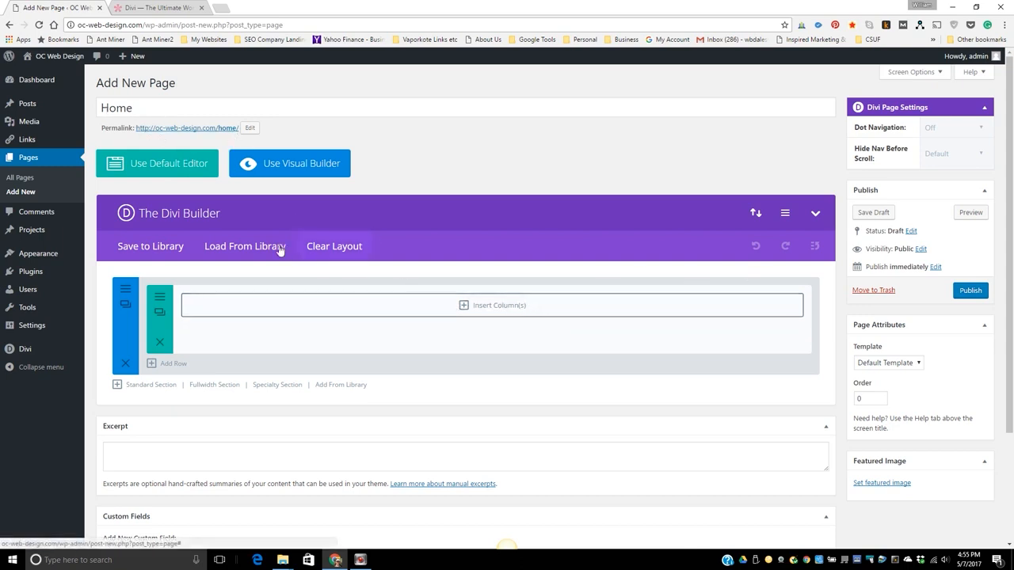
# Browse the library's predefined layouts and load a homepage layout with a fullwidth slider and blurbs, replacing the existing content.
pyautogui.click(246, 249)
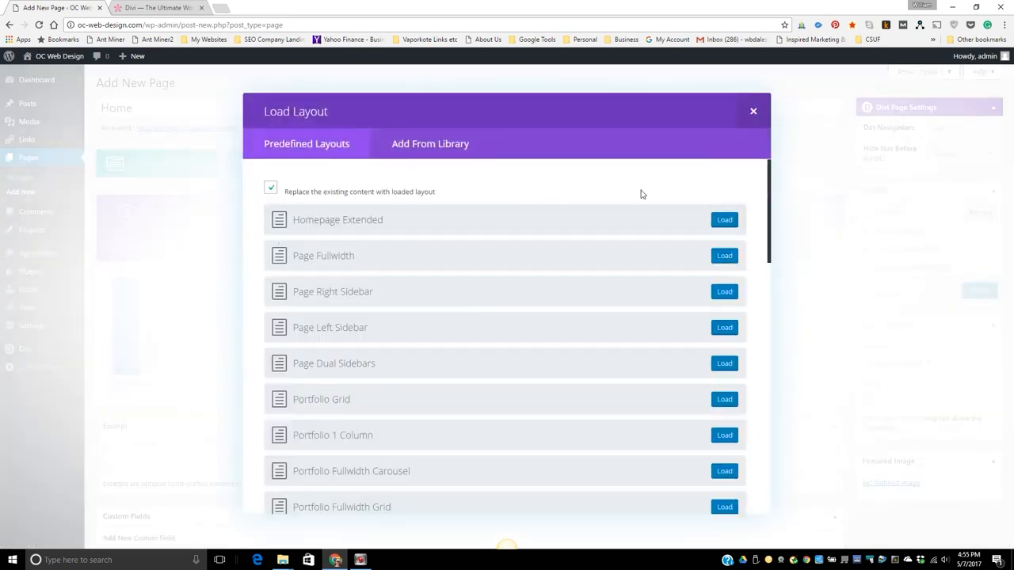
pyautogui.click(770, 167)
pyautogui.moveTo(770, 169); pyautogui.dragTo(770, 176)
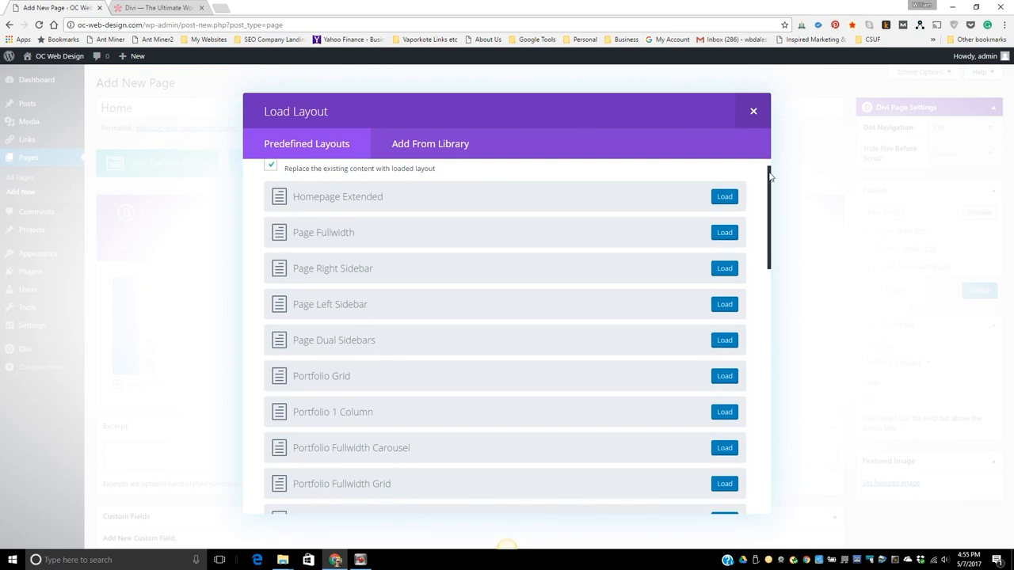
pyautogui.moveTo(770, 175); pyautogui.dragTo(767, 207)
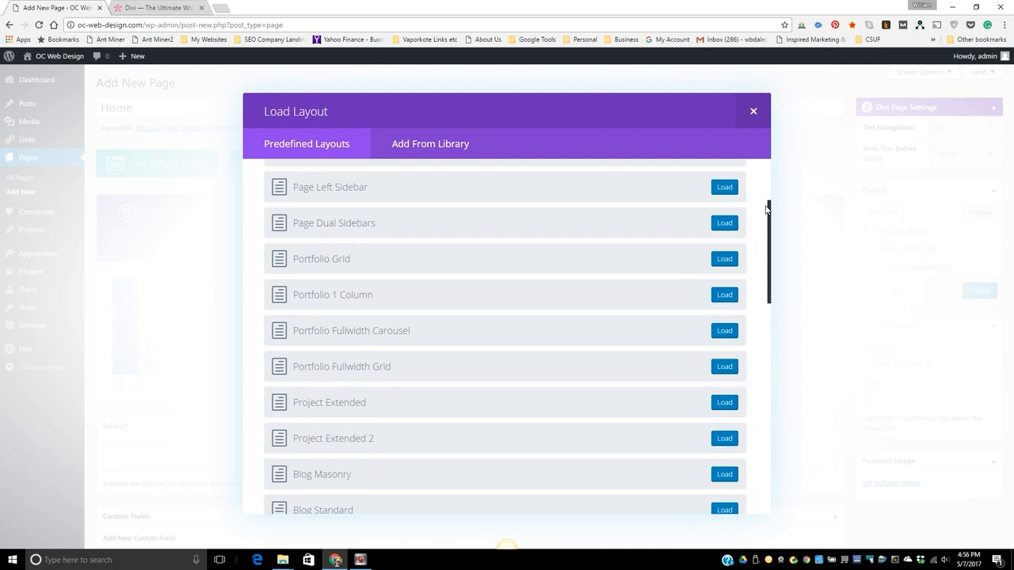
pyautogui.moveTo(766, 207); pyautogui.dragTo(760, 301)
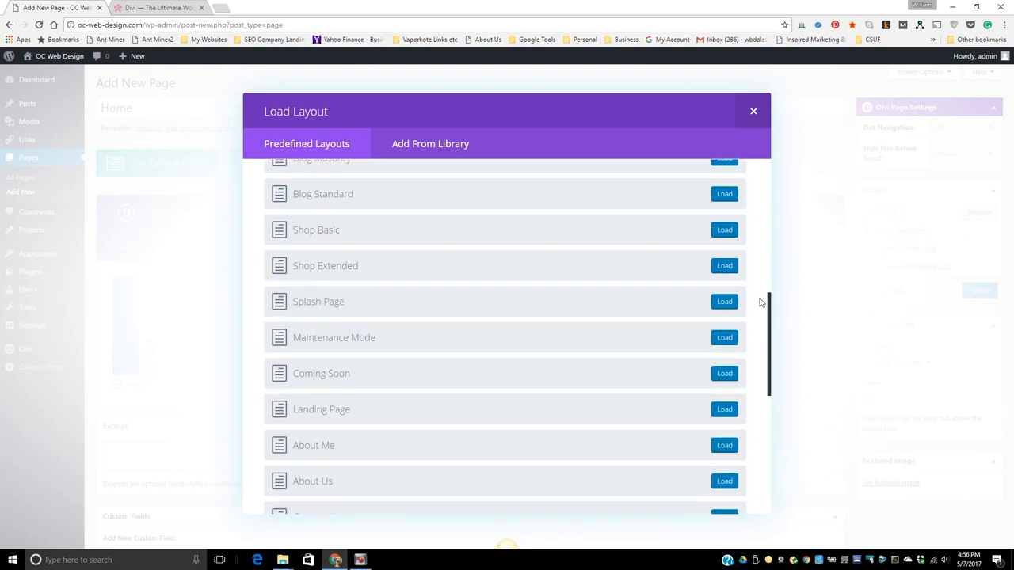
pyautogui.moveTo(760, 302); pyautogui.dragTo(761, 339)
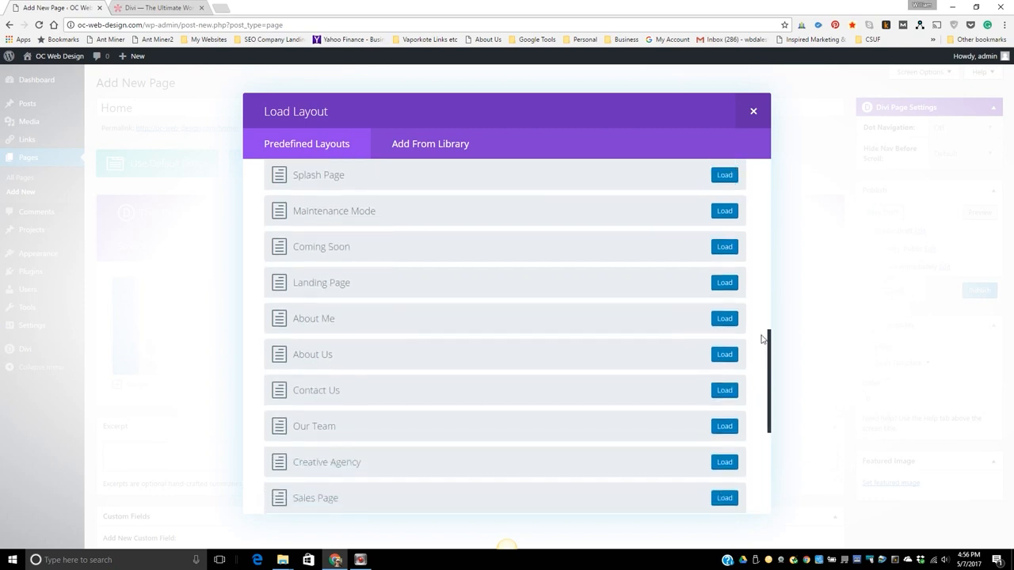
pyautogui.moveTo(761, 339); pyautogui.dragTo(713, 158)
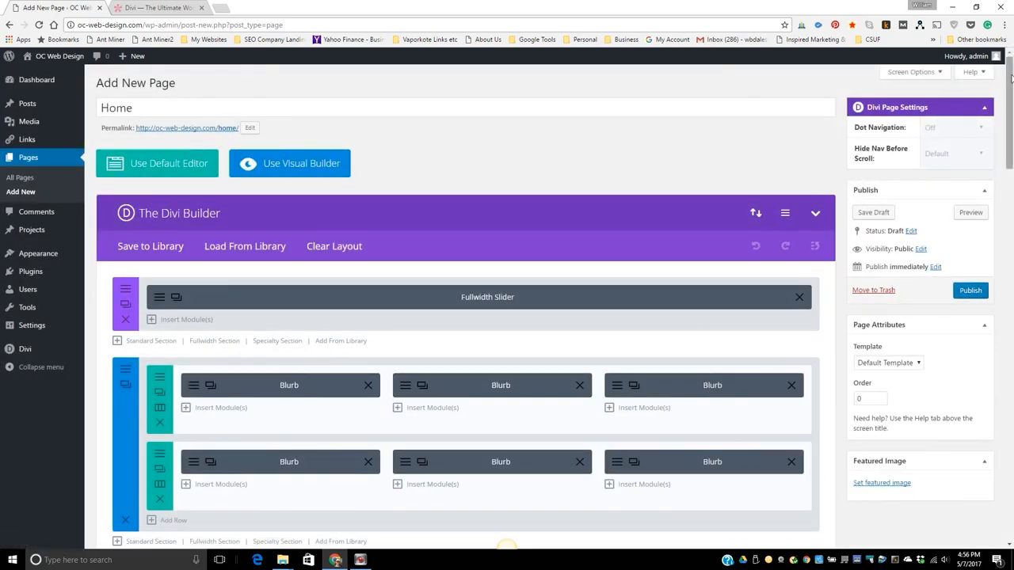
# Look over the loaded builder sections, publish the Home page and view it on the live site.
pyautogui.moveTo(1010, 68); pyautogui.dragTo(990, 170)
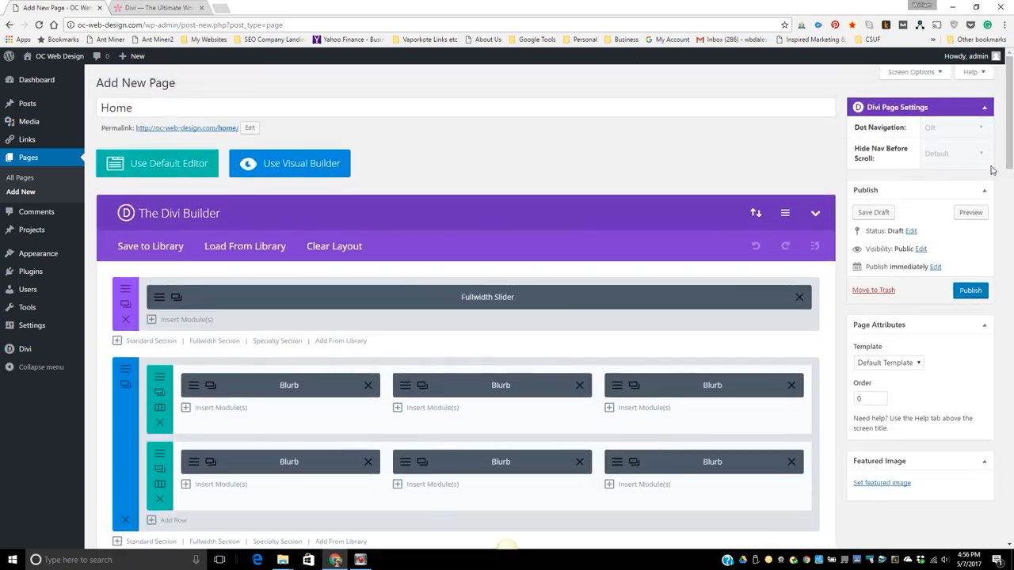
pyautogui.click(969, 291)
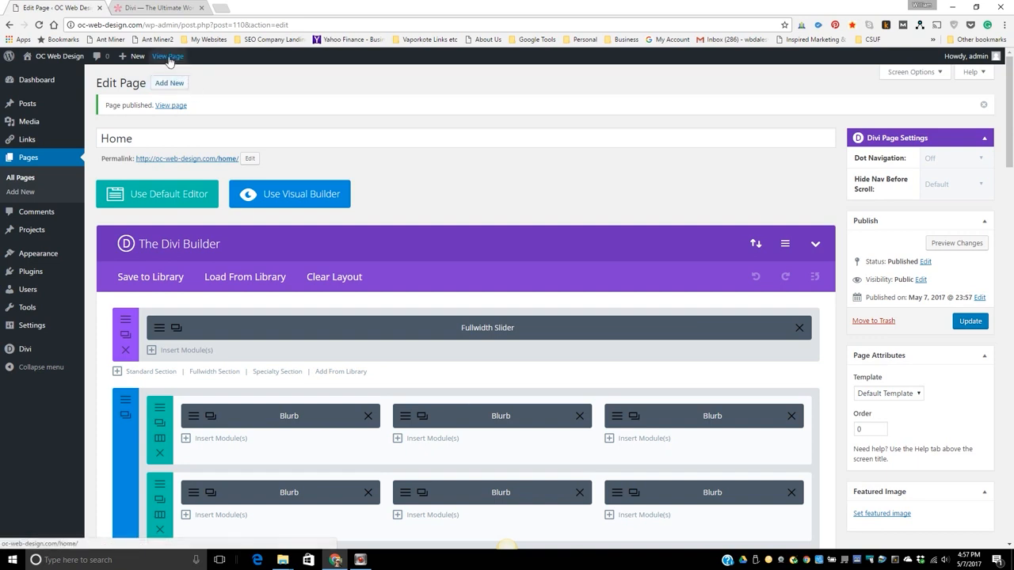
pyautogui.click(177, 57)
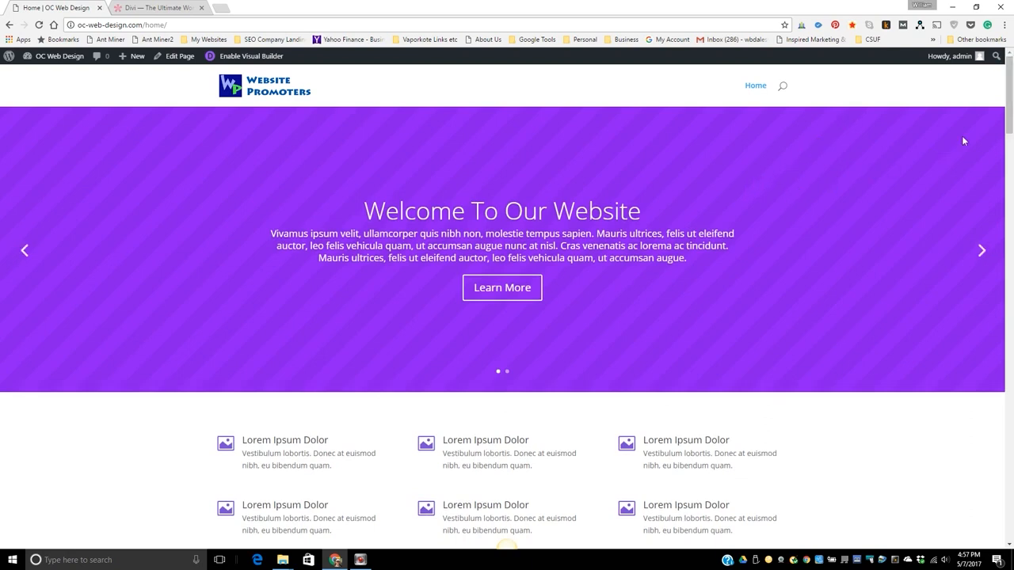
pyautogui.moveTo(1009, 81)
pyautogui.mouseDown()
pyautogui.moveTo(1009, 131)
pyautogui.moveTo(1010, 76)
pyautogui.mouseUp()
pyautogui.moveTo(1010, 81)
pyautogui.mouseDown()
pyautogui.moveTo(1011, 502)
pyautogui.moveTo(1011, 89)
pyautogui.mouseUp()
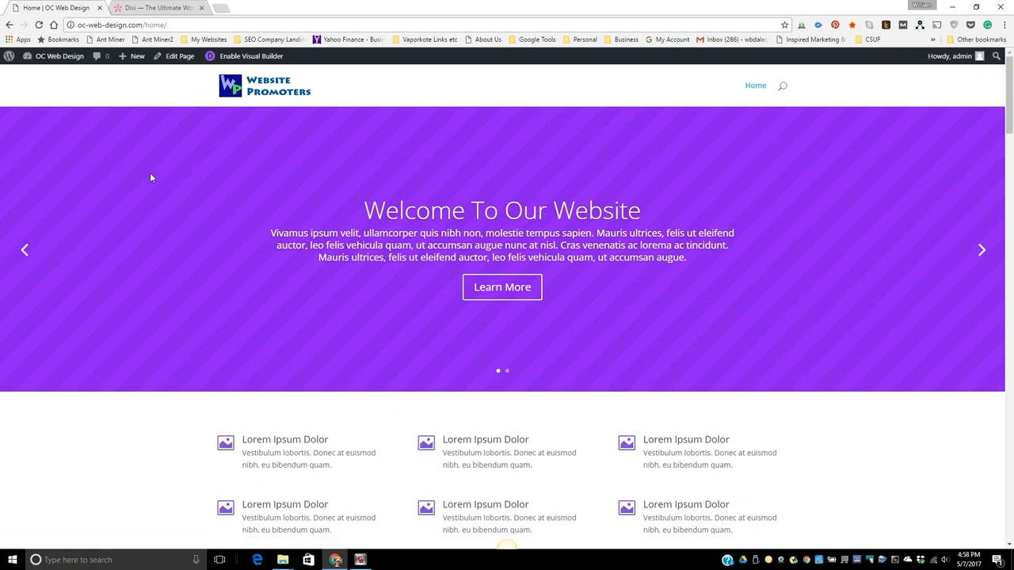
# Remove the invalid Home, About Us and Services items from the Main menu and save the menu.
pyautogui.moveTo(51, 61)
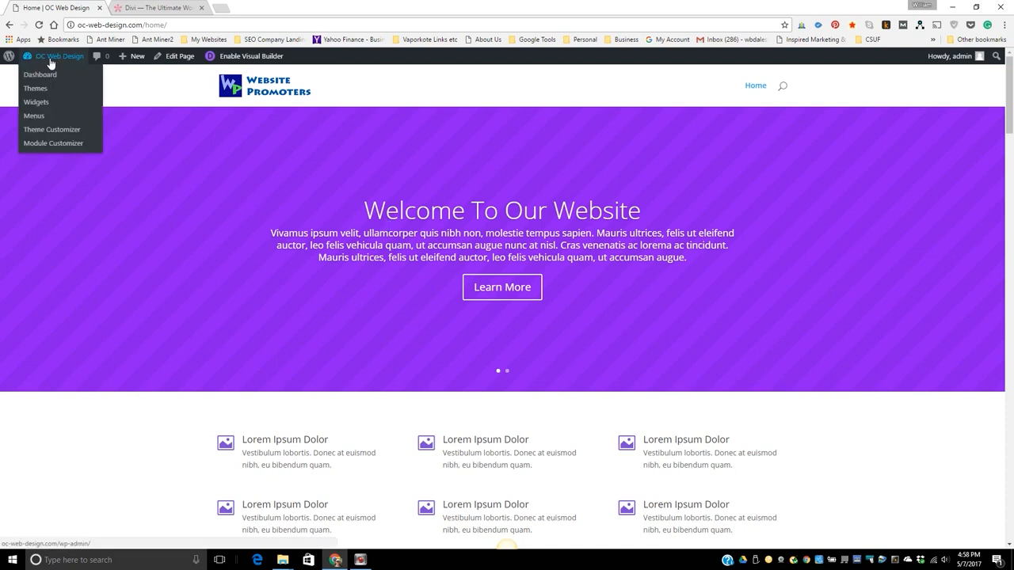
pyautogui.click(34, 118)
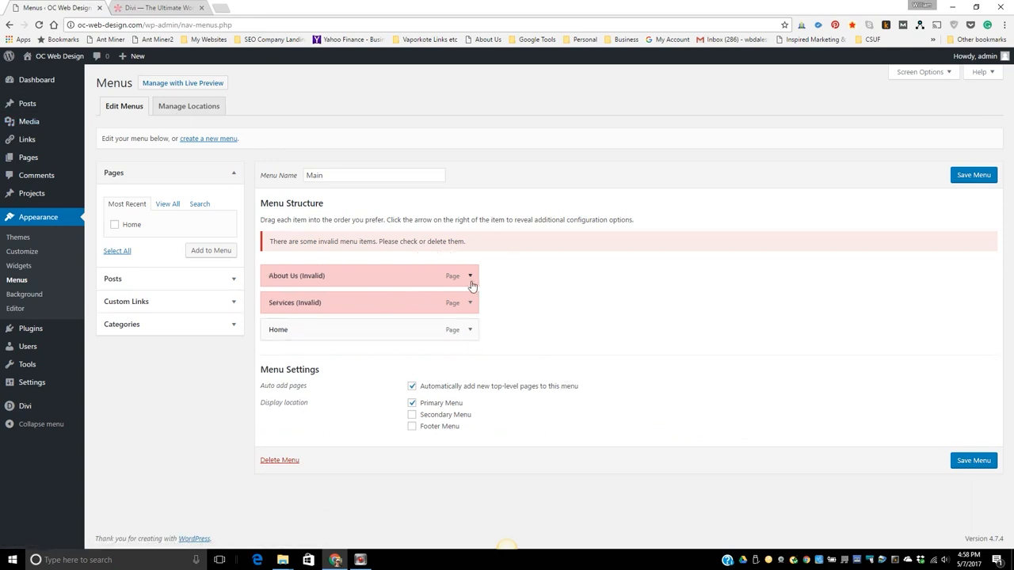
pyautogui.click(469, 277)
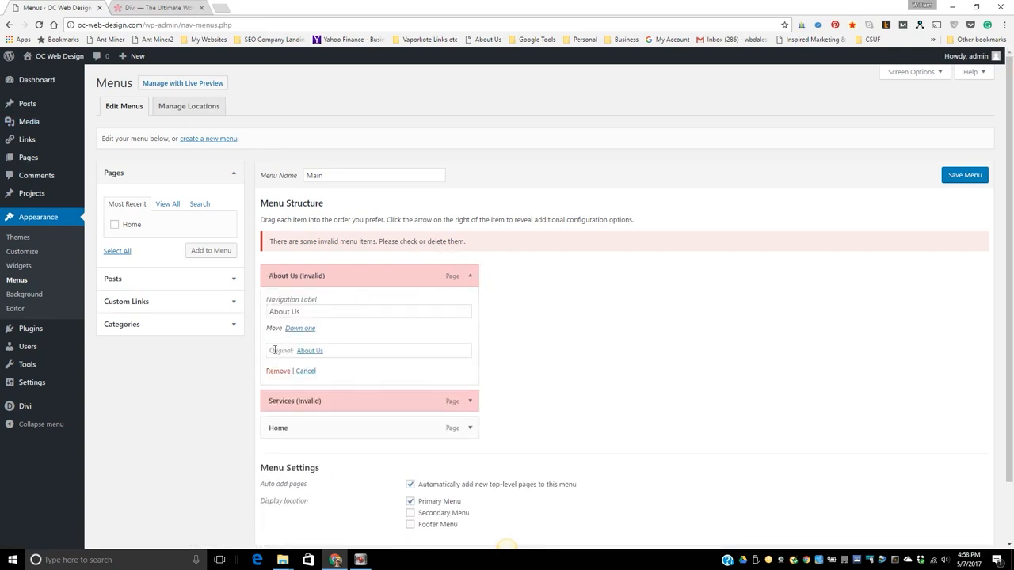
pyautogui.click(272, 369)
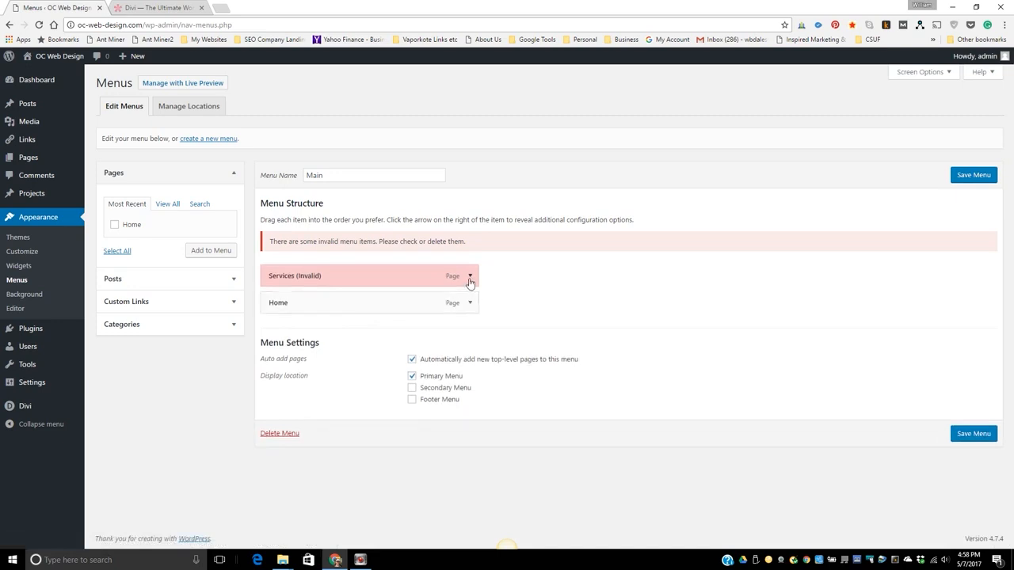
pyautogui.click(470, 276)
pyautogui.click(278, 370)
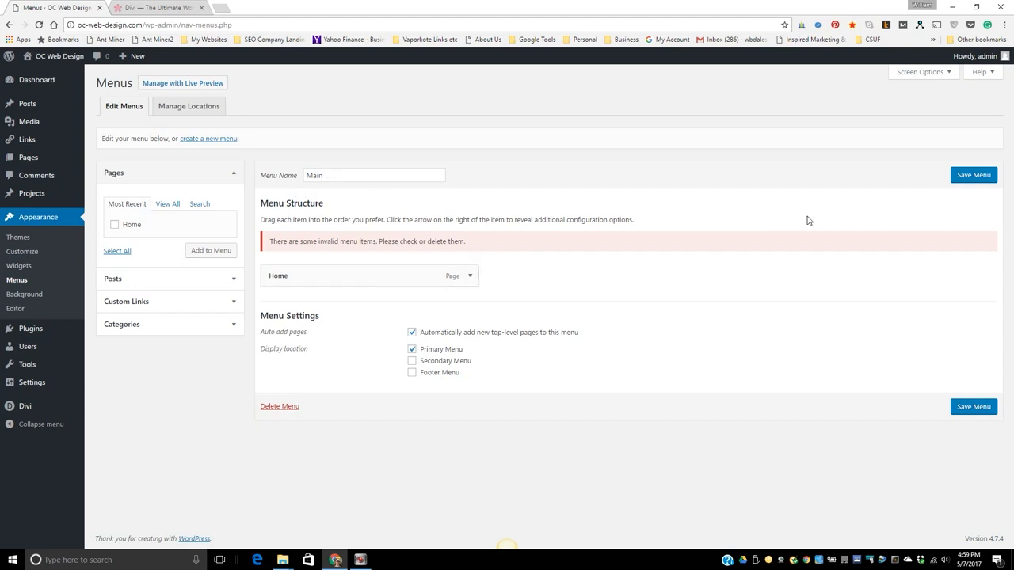
pyautogui.click(978, 177)
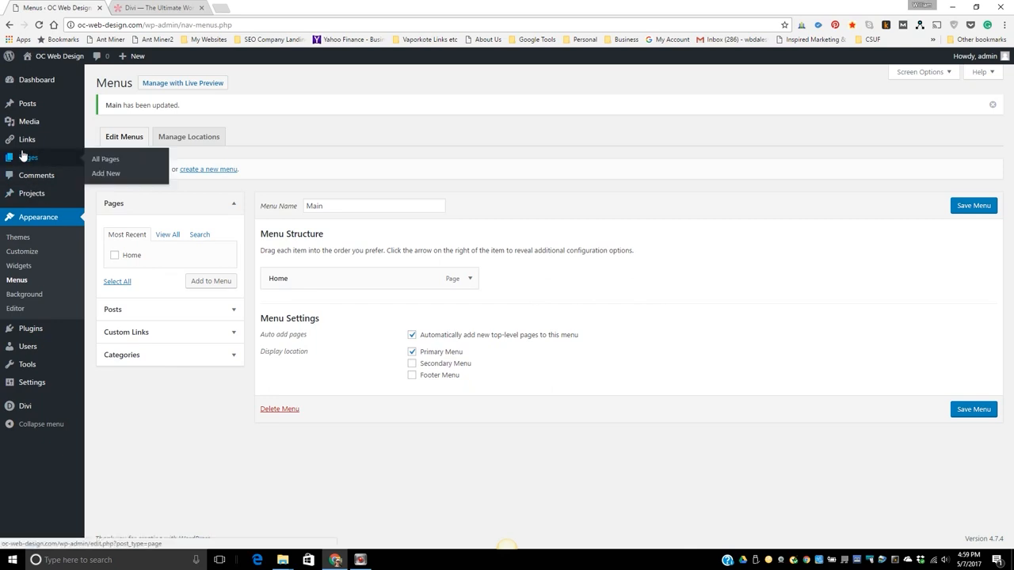
# Create a new page titled "Services" and switch its editor to the Divi Builder.
pyautogui.click(36, 74)
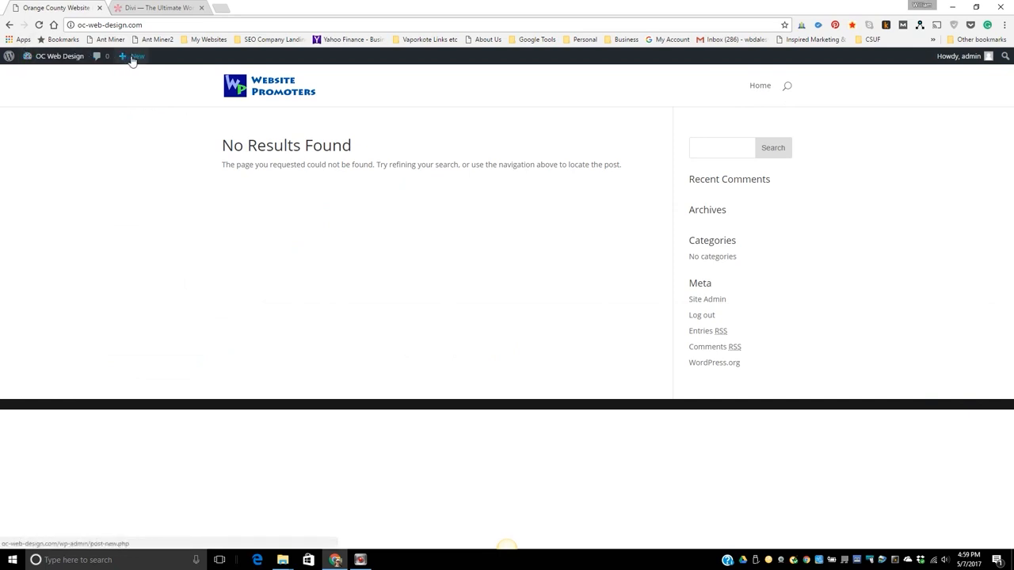
pyautogui.moveTo(131, 57)
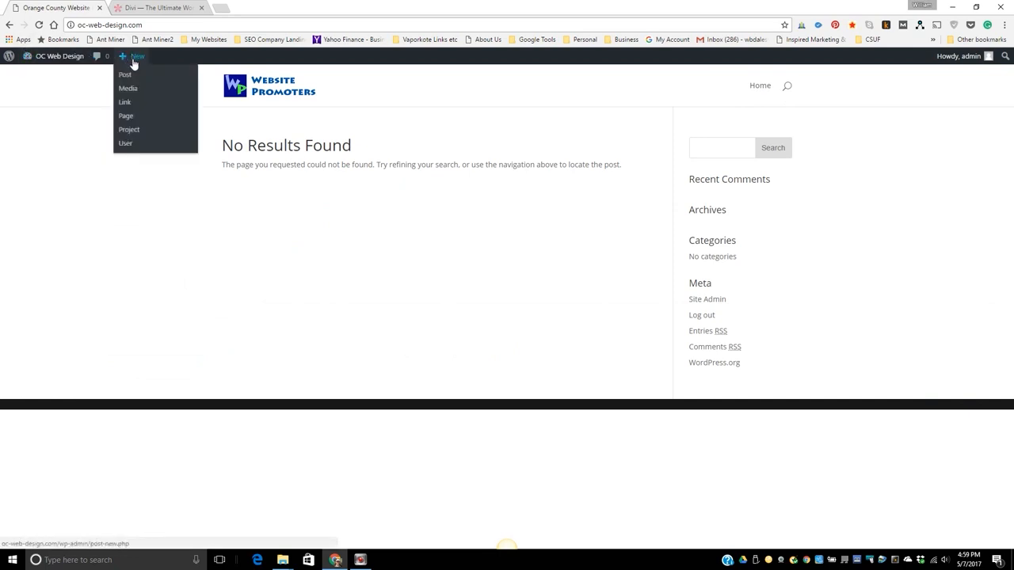
pyautogui.click(129, 119)
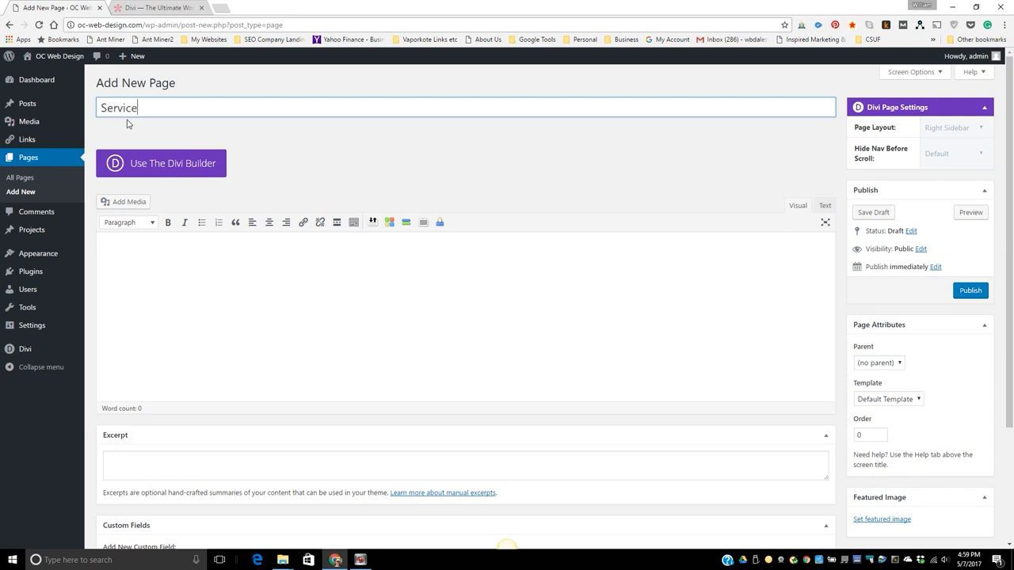
pyautogui.click(171, 168)
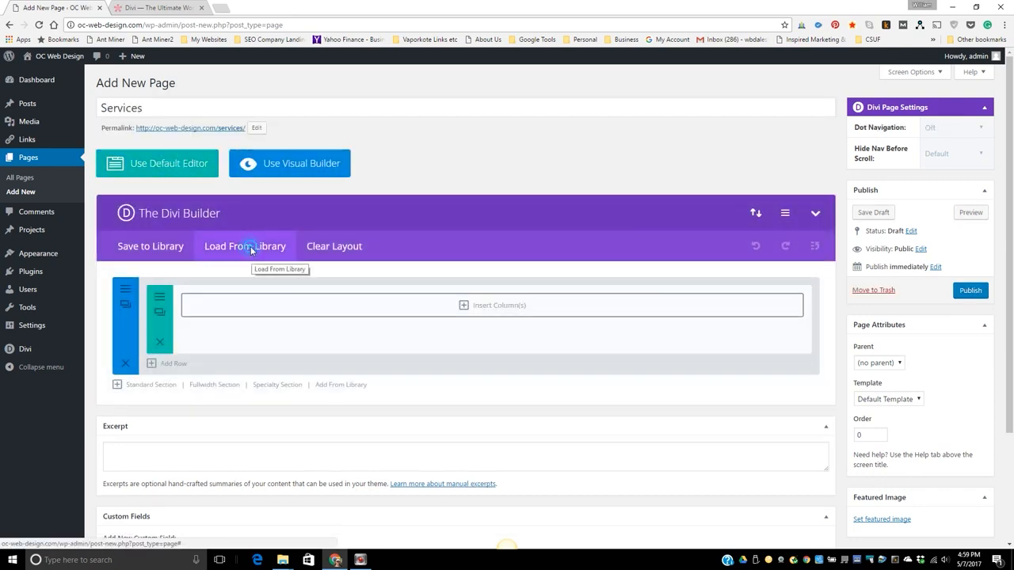
# Browse the predefined layouts and load Page Fullwidth into the Services page, replacing the existing content.
pyautogui.click(251, 247)
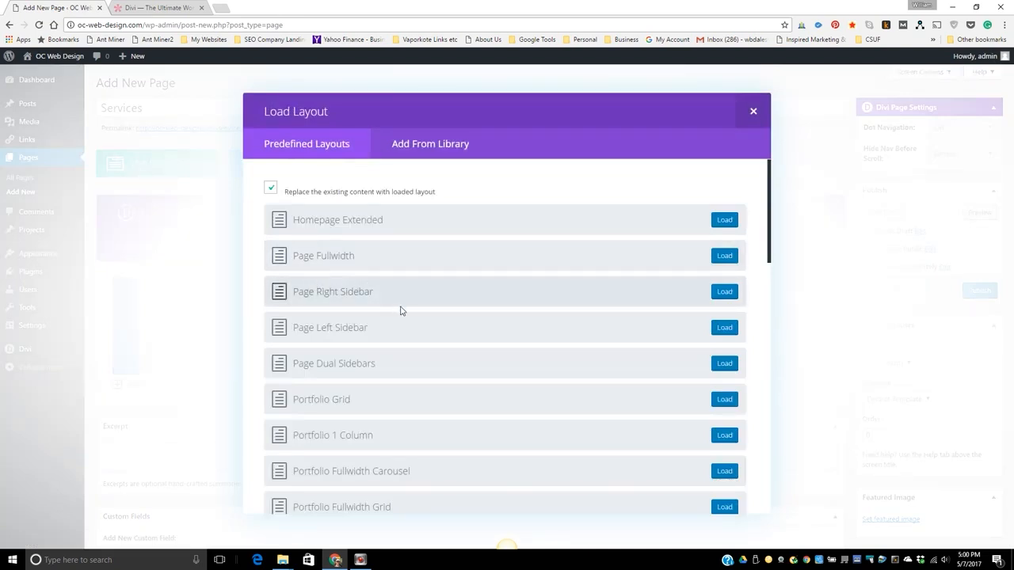
pyautogui.scroll(-1, 403, 314)
pyautogui.scroll(-5, 403, 314)
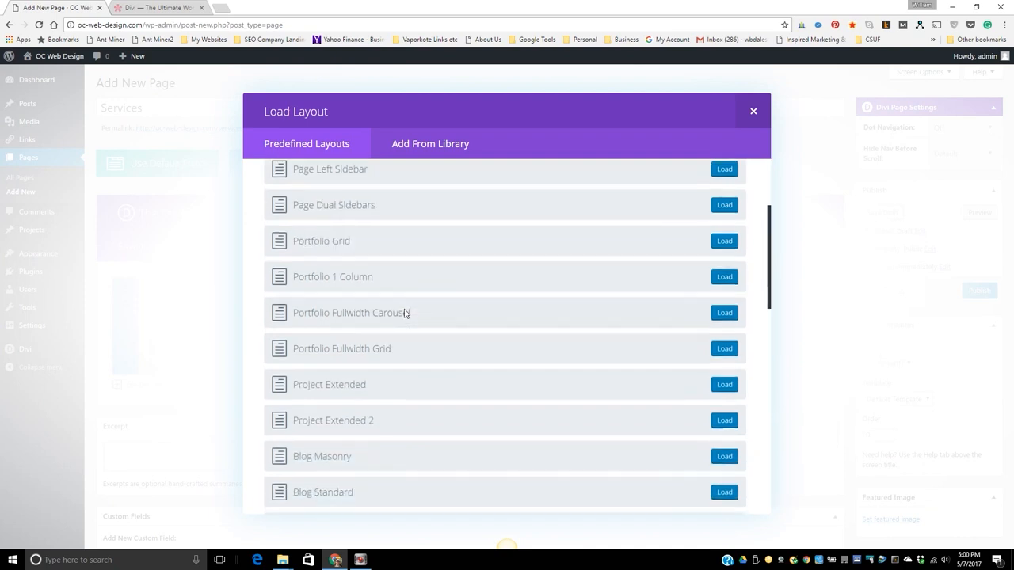
pyautogui.scroll(-3, 404, 313)
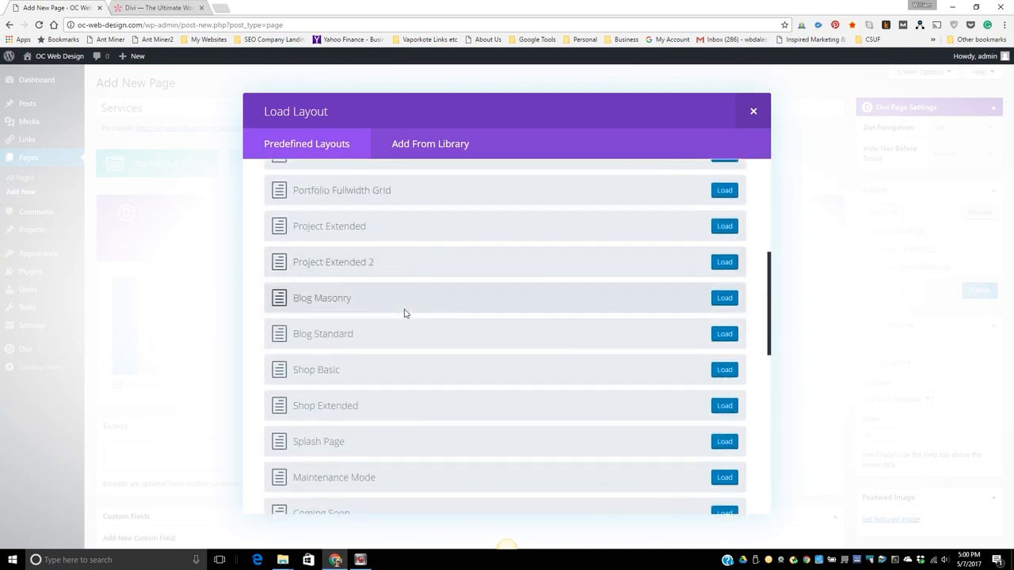
pyautogui.scroll(8, 404, 314)
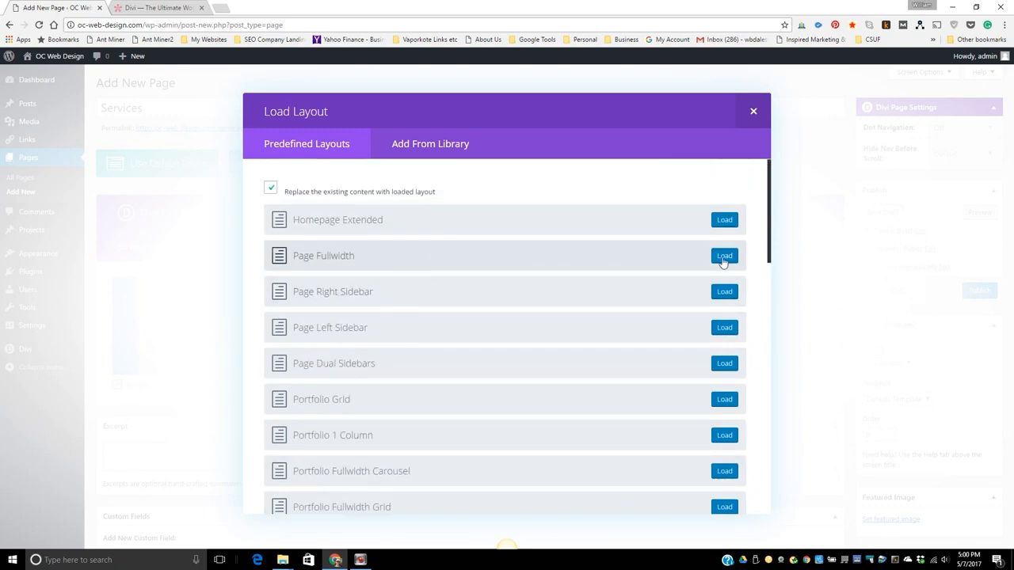
pyautogui.click(724, 256)
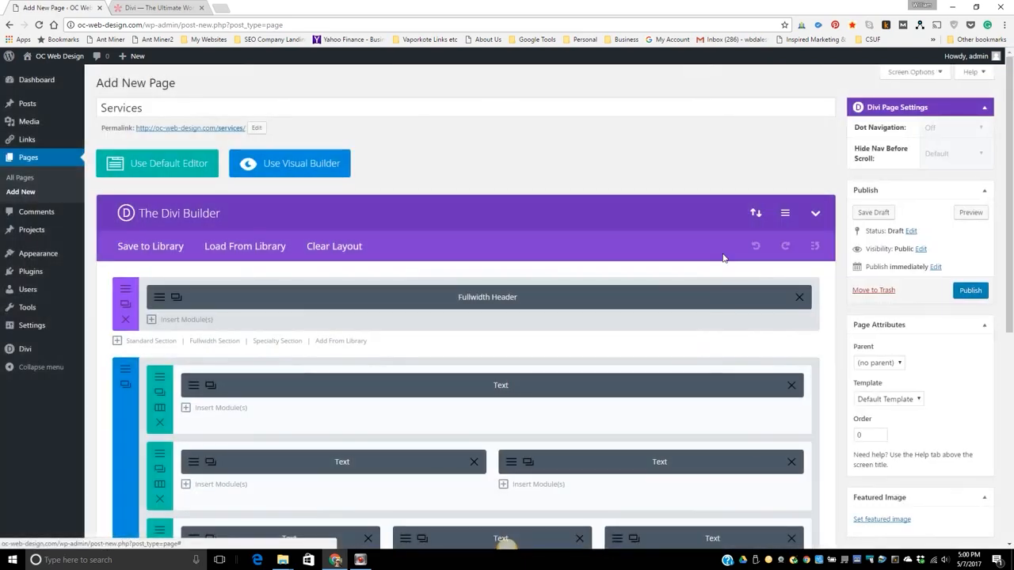
# Publish the Services page and look over the Services and Home pages on the live site.
pyautogui.click(971, 291)
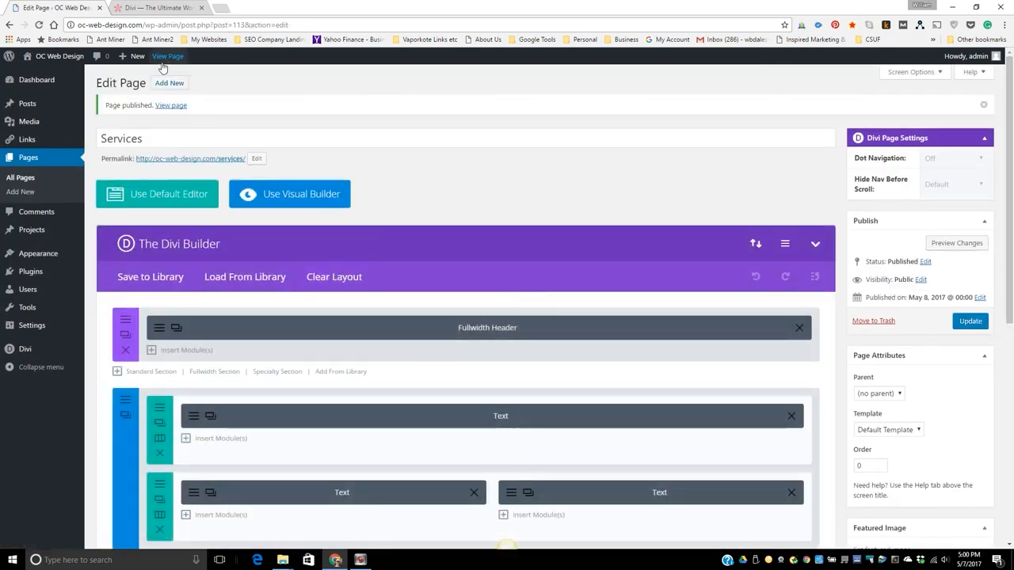
pyautogui.click(166, 56)
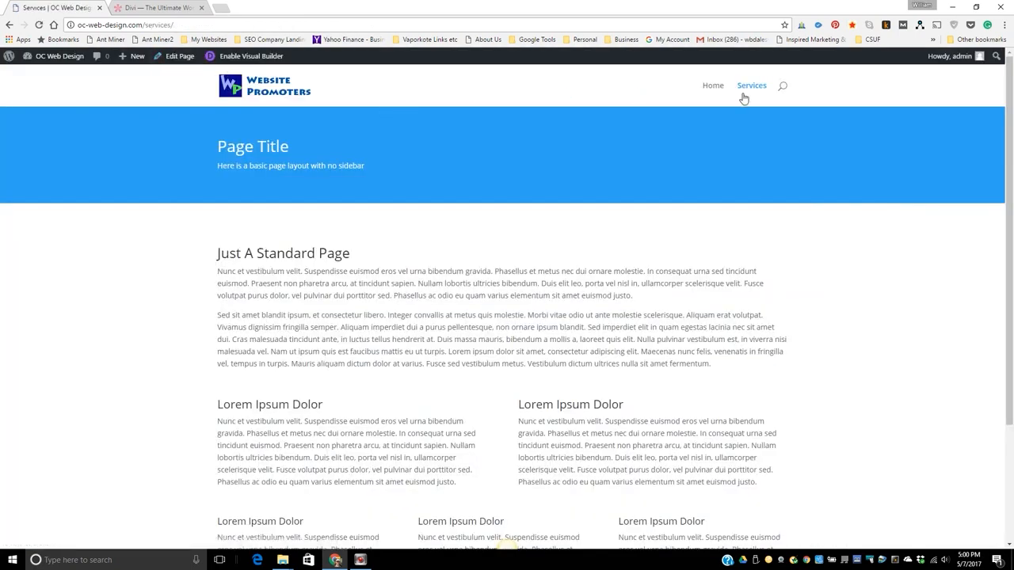
pyautogui.click(714, 87)
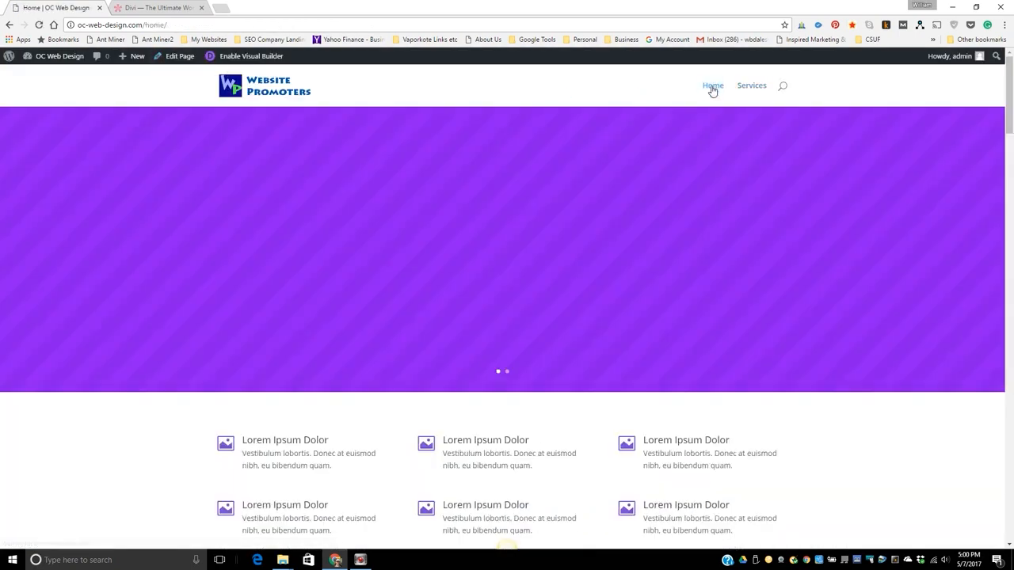
pyautogui.scroll(-6, 795, 278)
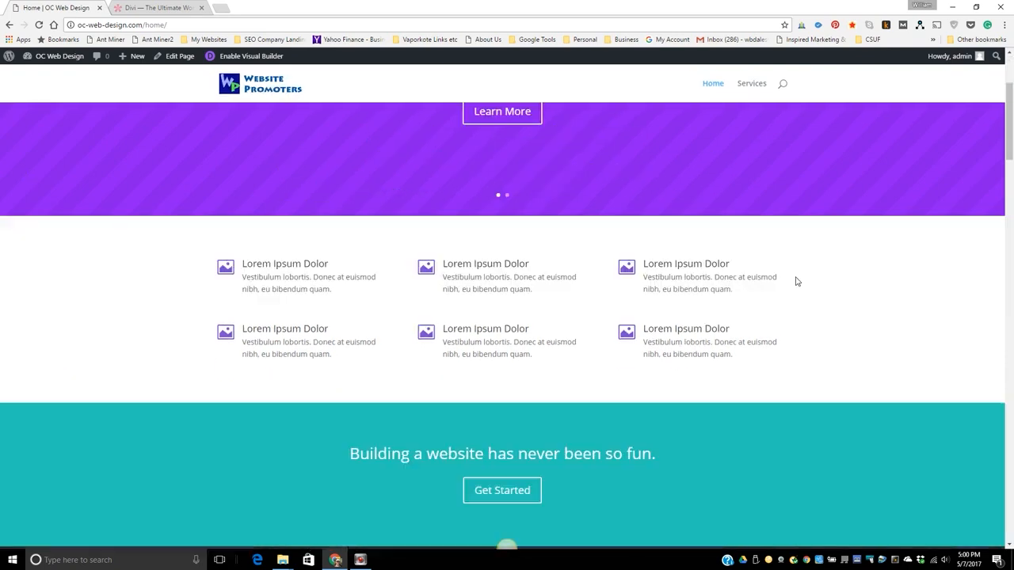
pyautogui.scroll(6, 795, 278)
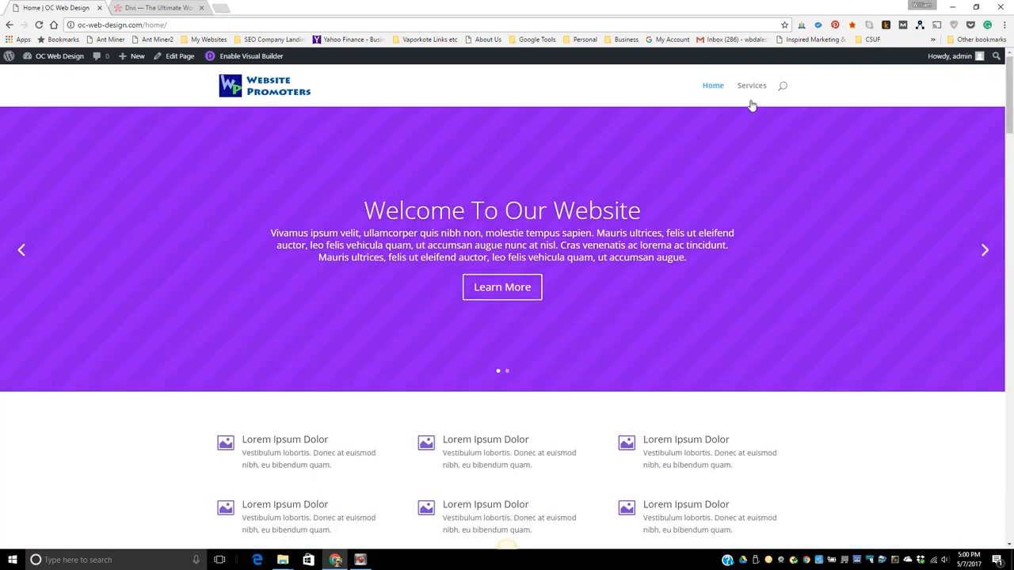
pyautogui.click(752, 82)
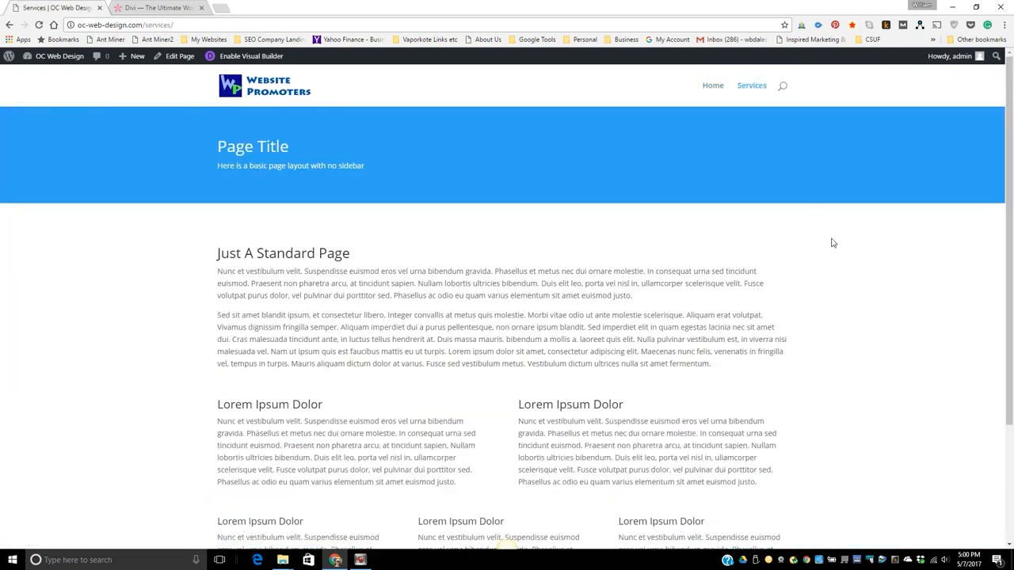
pyautogui.scroll(-2, 836, 249)
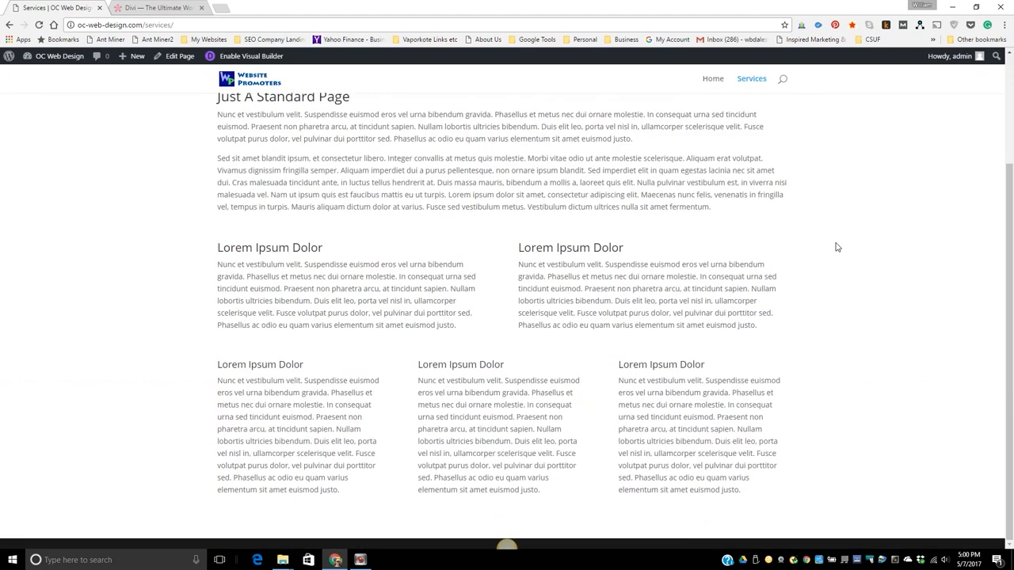
pyautogui.scroll(2, 837, 248)
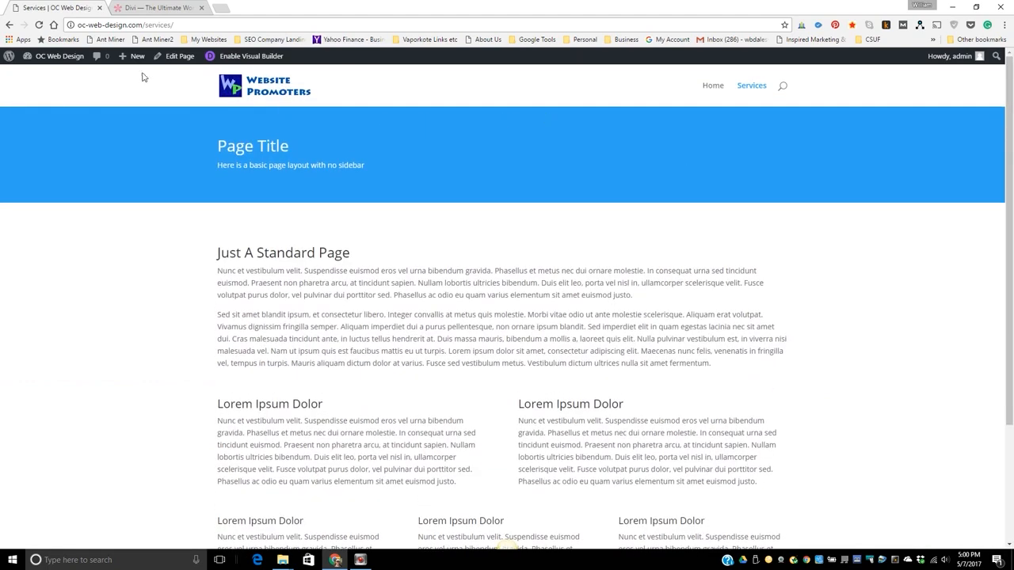
# Create a new page titled "About Us" and switch its editor to the Divi Builder.
pyautogui.moveTo(135, 61)
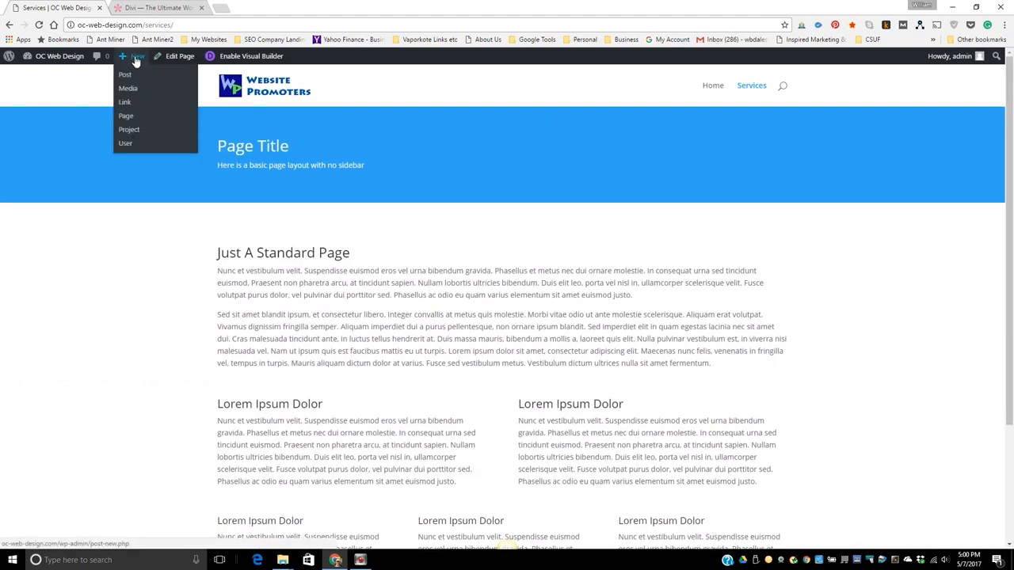
pyautogui.click(124, 119)
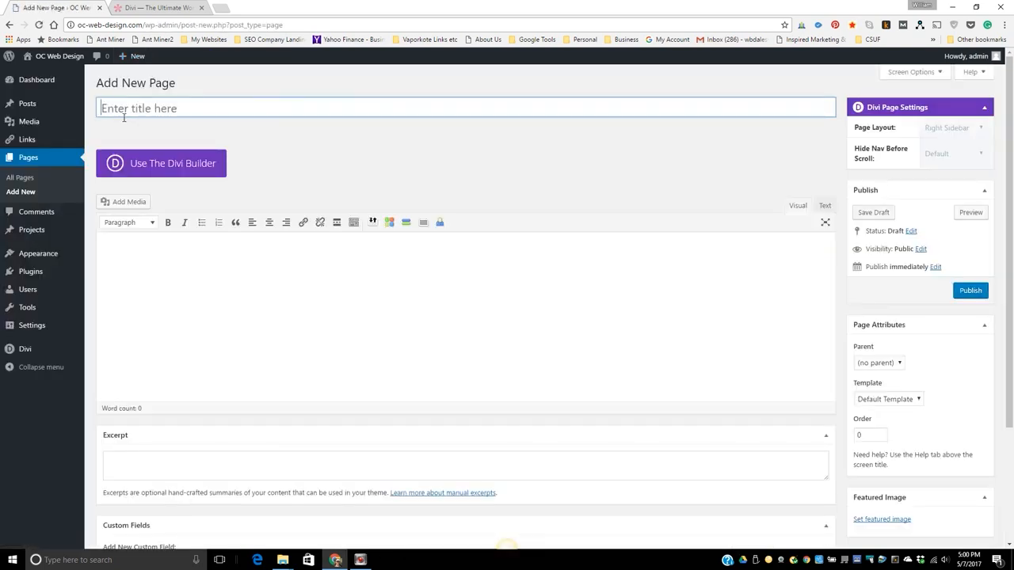
pyautogui.click(117, 106)
pyautogui.write('About Us')
pyautogui.click(188, 178)
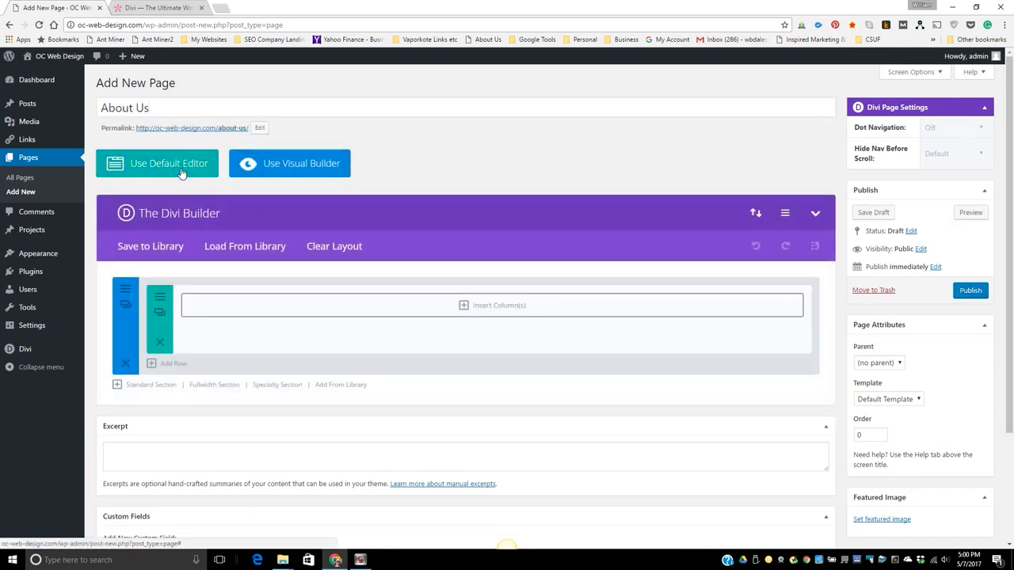
# Load the predefined About Us layout, replacing the existing content, and publish the page.
pyautogui.click(242, 247)
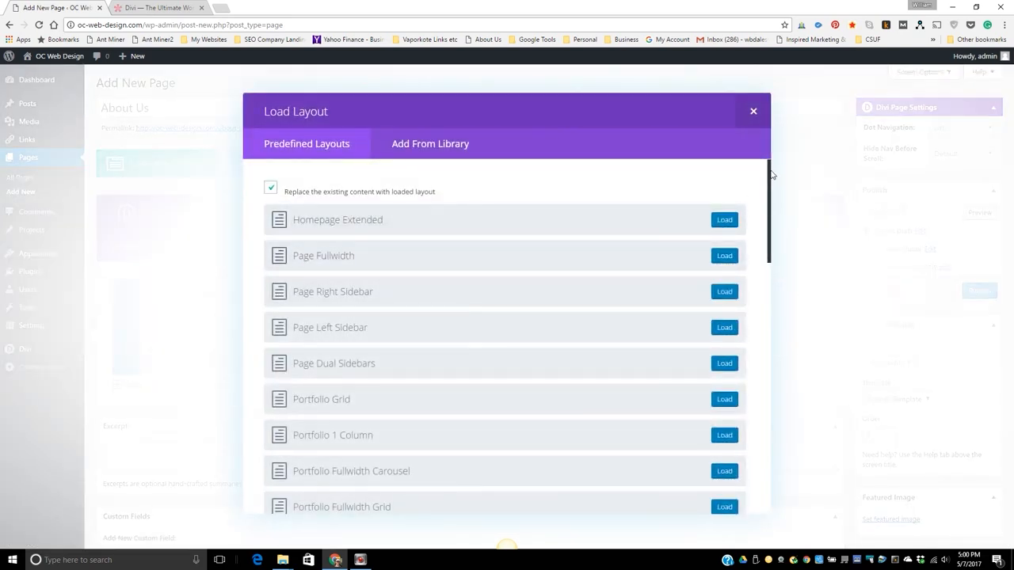
pyautogui.moveTo(770, 174); pyautogui.dragTo(776, 376)
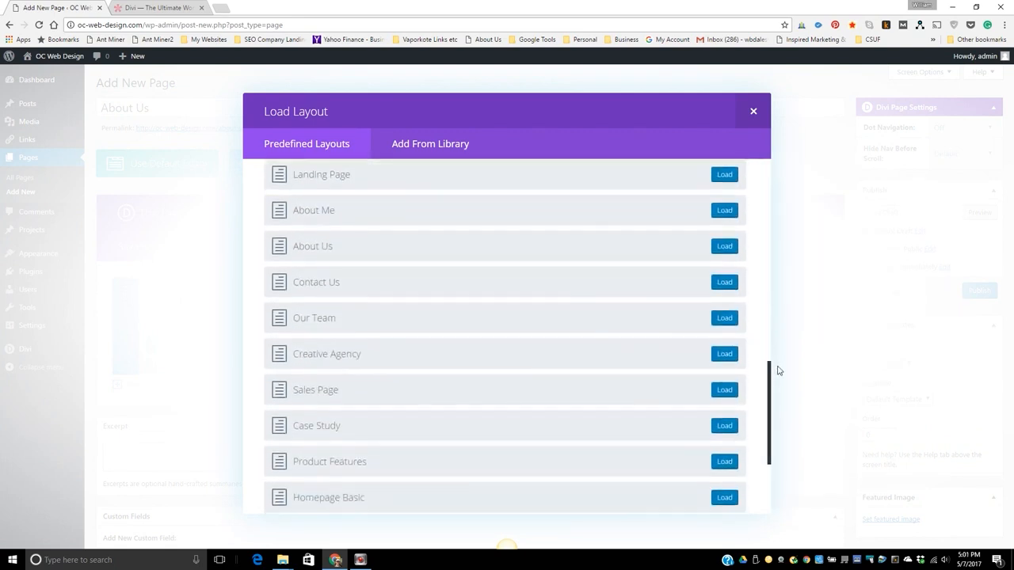
pyautogui.click(720, 247)
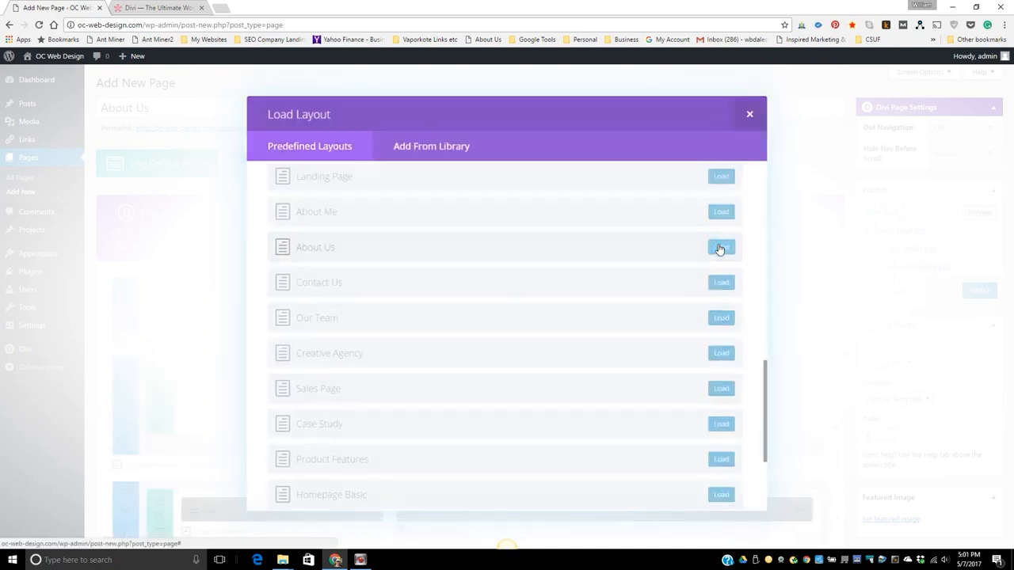
pyautogui.click(969, 291)
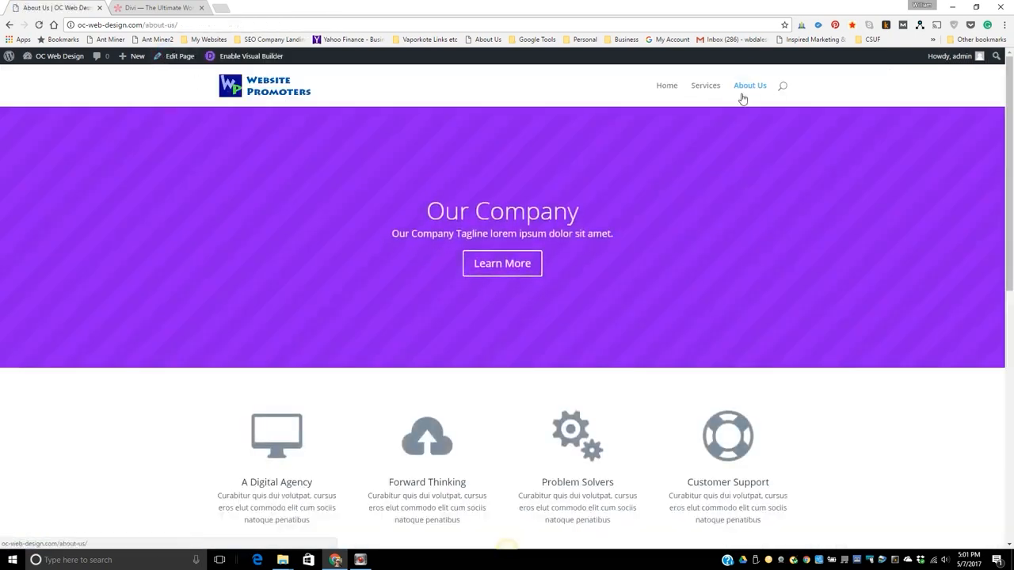
# Check the Home, Services and About Us pages on the live site, examining the About Us sections down to the team members.
pyautogui.click(668, 92)
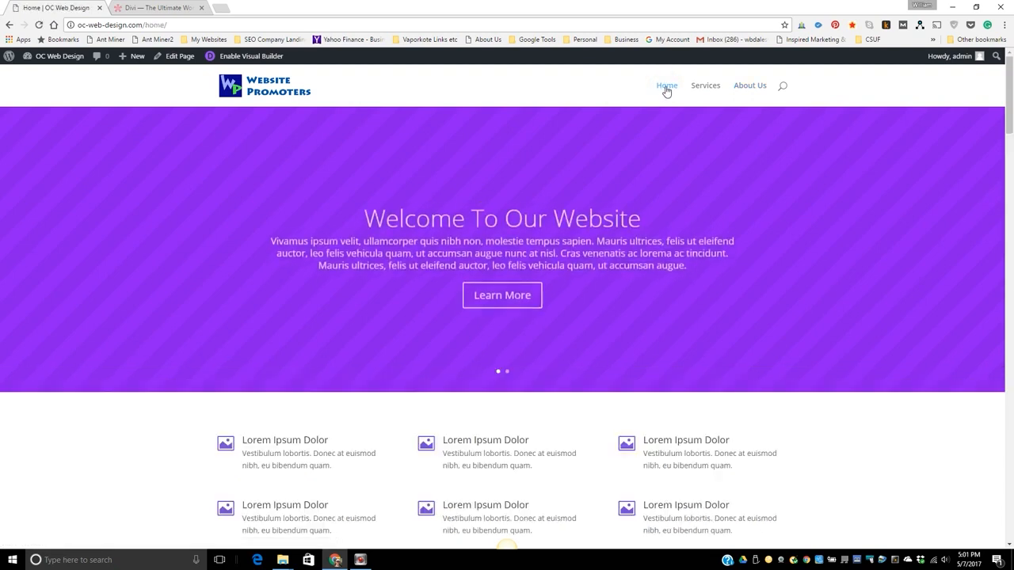
pyautogui.click(706, 87)
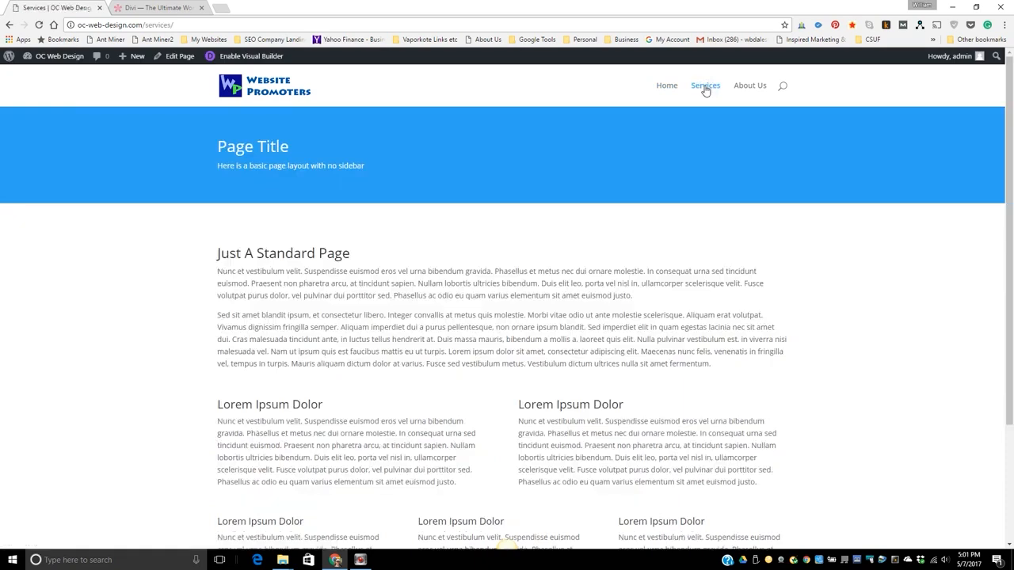
pyautogui.click(749, 87)
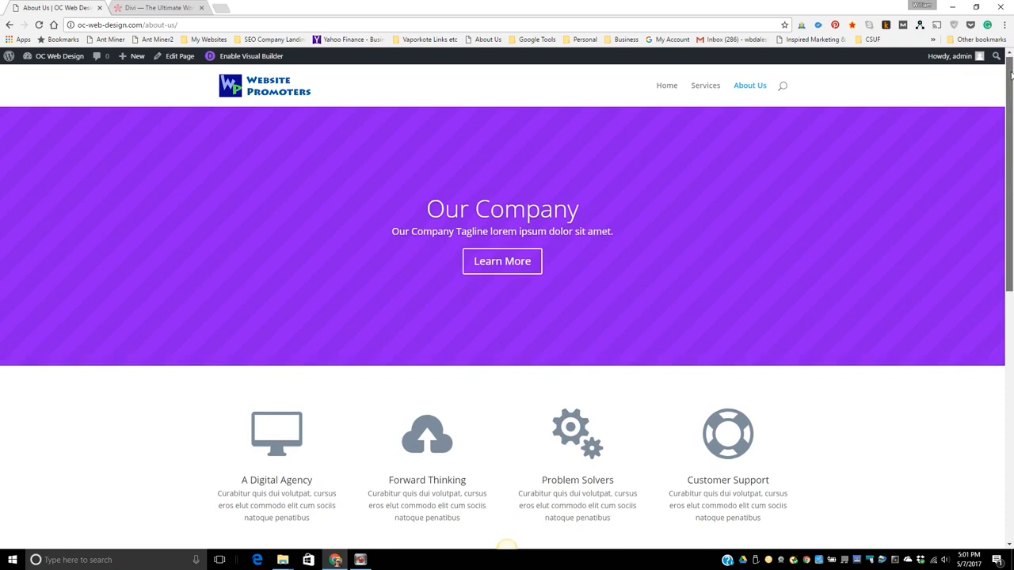
pyautogui.moveTo(1011, 75); pyautogui.dragTo(1011, 246)
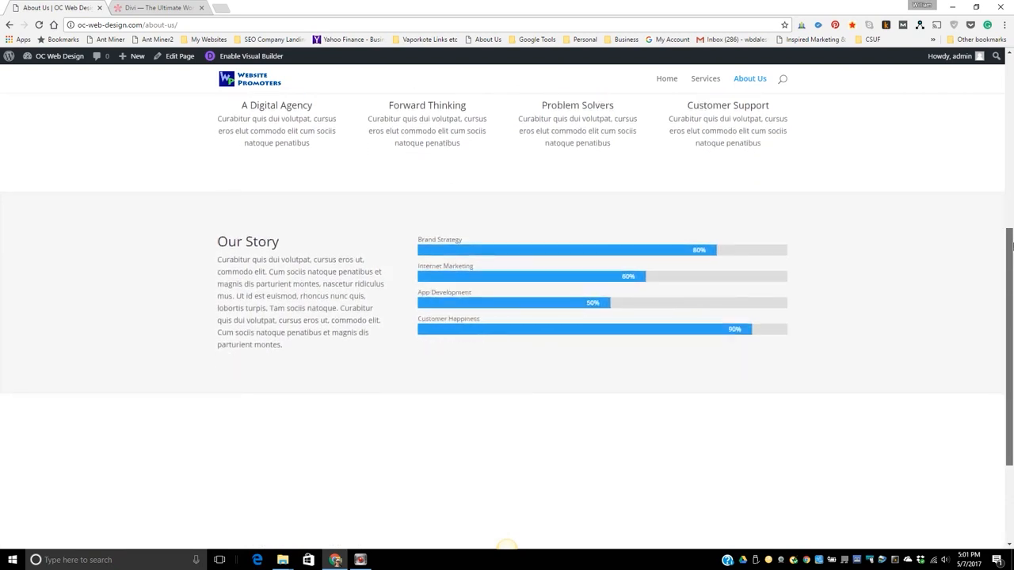
pyautogui.moveTo(1011, 250); pyautogui.dragTo(1011, 321)
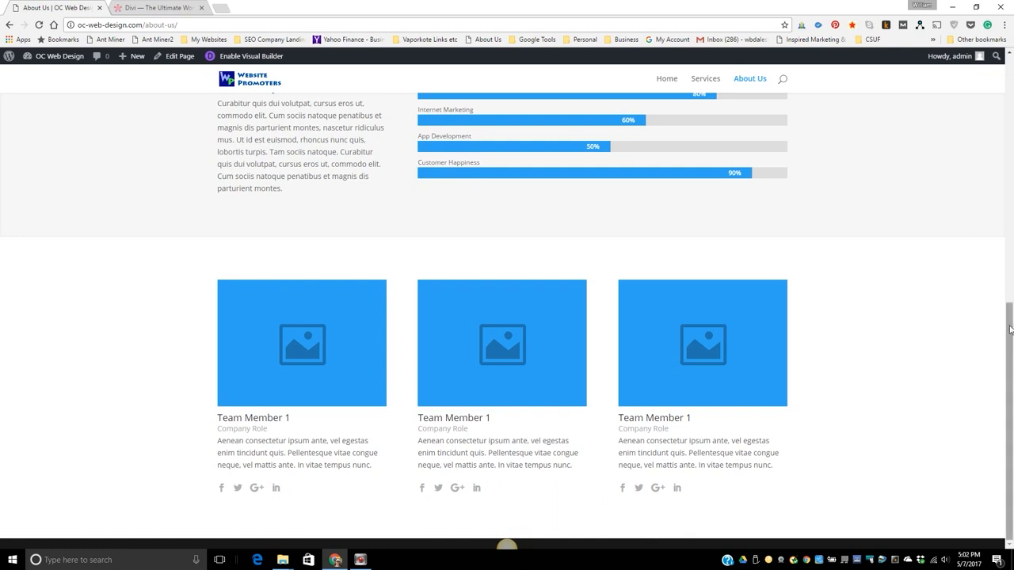
pyautogui.moveTo(1008, 325); pyautogui.dragTo(1009, 70)
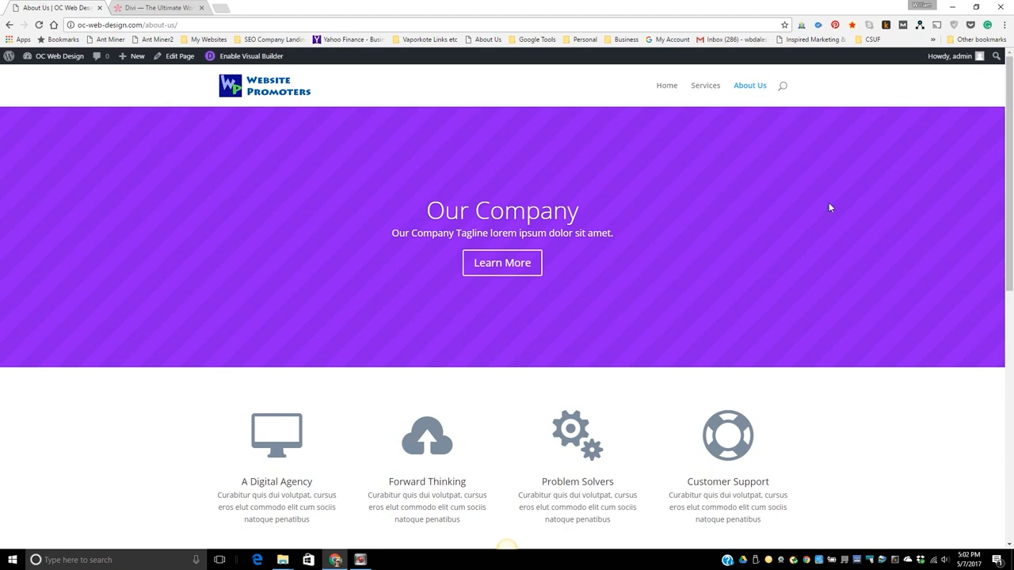
pyautogui.moveTo(1009, 73)
pyautogui.mouseDown()
pyautogui.moveTo(1010, 375)
pyautogui.moveTo(1009, 63)
pyautogui.mouseUp()
pyautogui.moveTo(1010, 71)
pyautogui.mouseDown()
pyautogui.moveTo(1010, 349)
pyautogui.moveTo(1010, 60)
pyautogui.mouseUp()
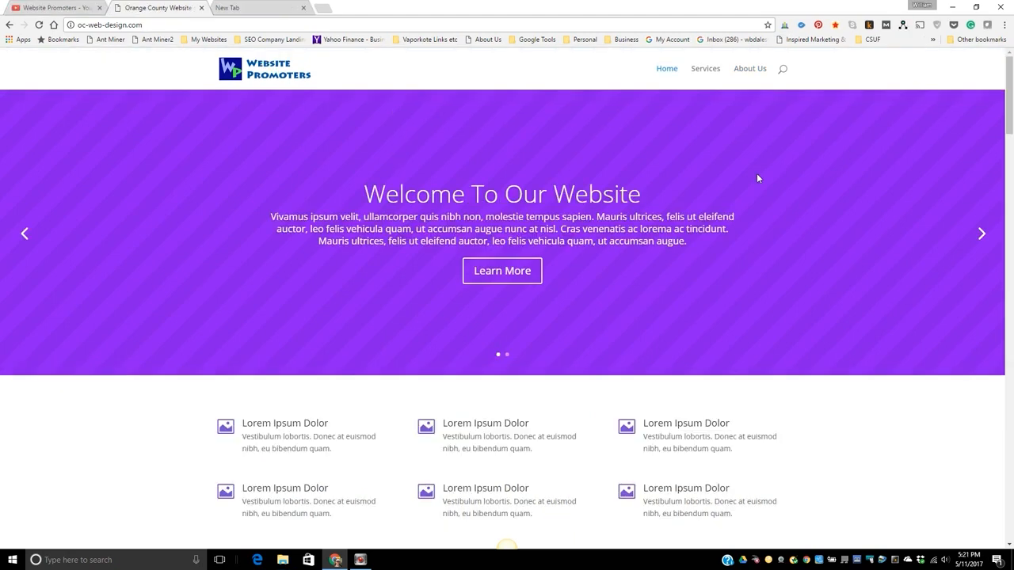
# Log in to the WordPress admin at oc-web-design.com/admin with the prefilled credentials and open the list of posts.
pyautogui.click(152, 25)
pyautogui.click(155, 24)
pyautogui.click(156, 25)
pyautogui.write('/admi')
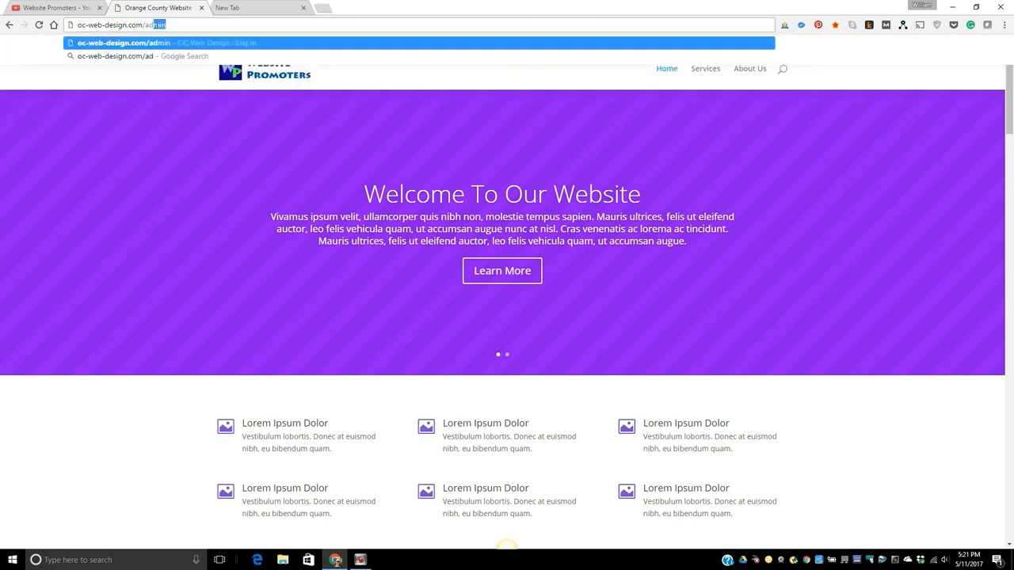
pyautogui.write('n')
pyautogui.press('Return')
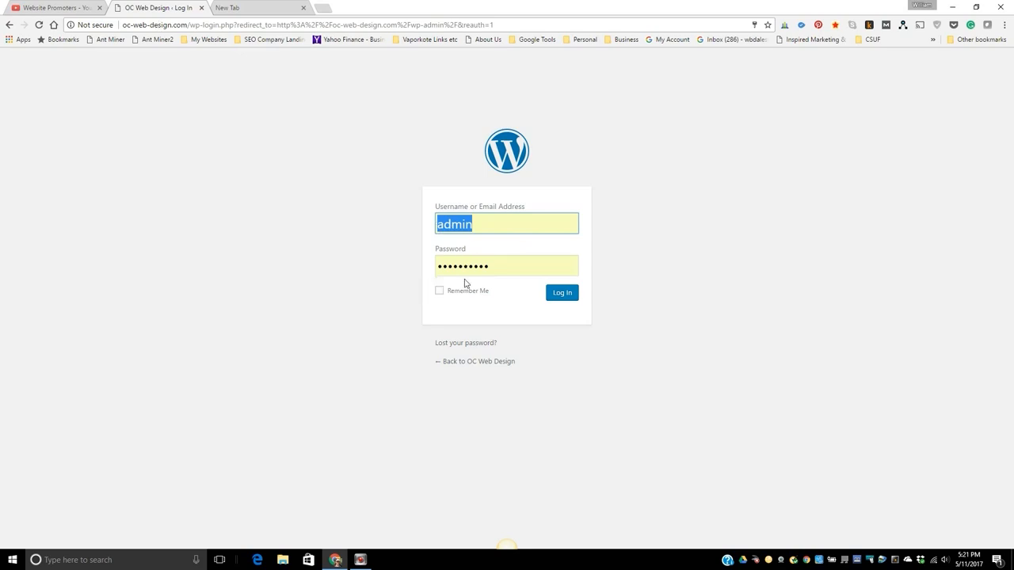
pyautogui.click(561, 296)
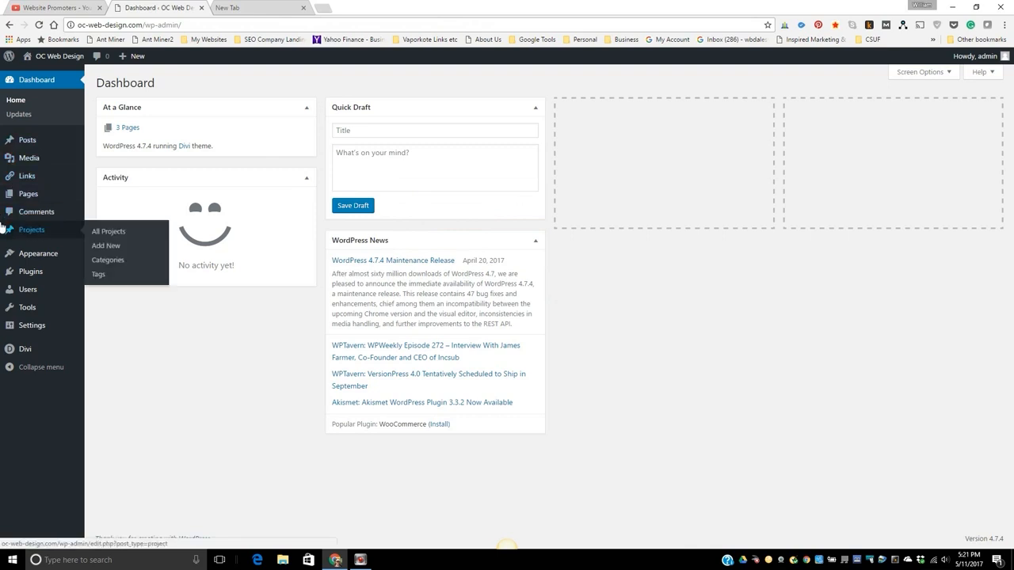
pyautogui.click(24, 140)
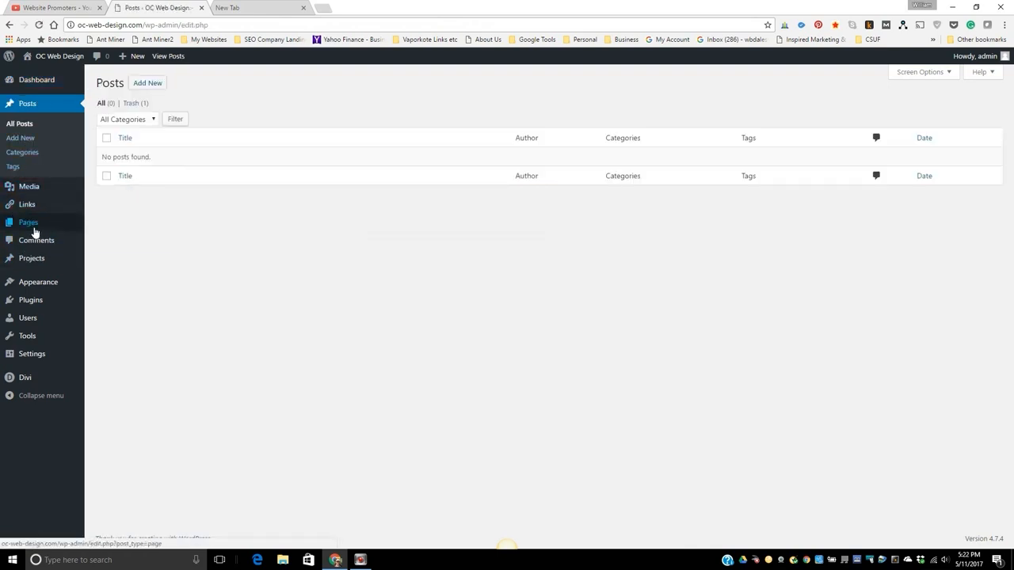
# Open the WordPress page for adding new plugins.
pyautogui.click(30, 226)
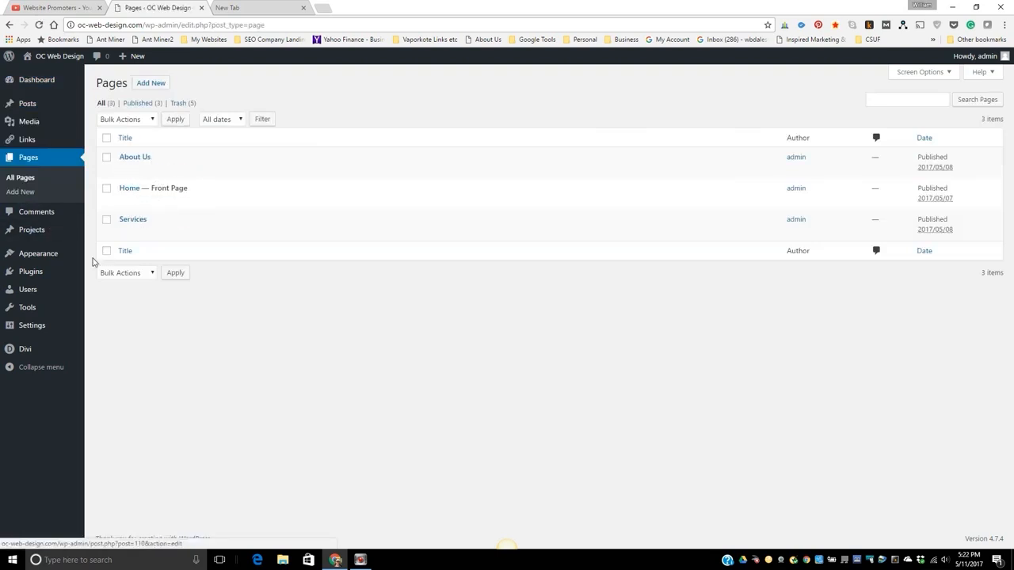
pyautogui.click(34, 271)
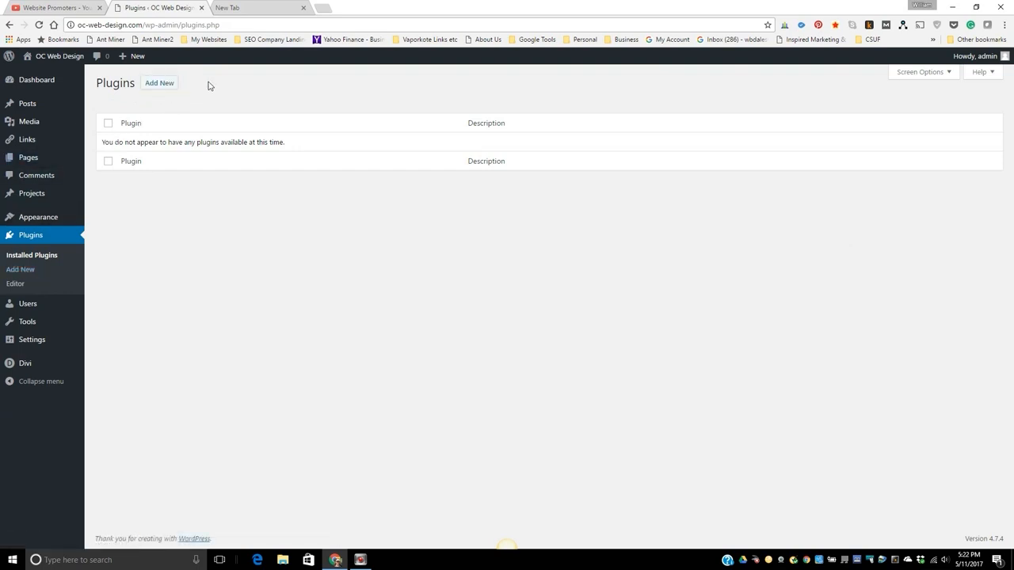
pyautogui.click(162, 84)
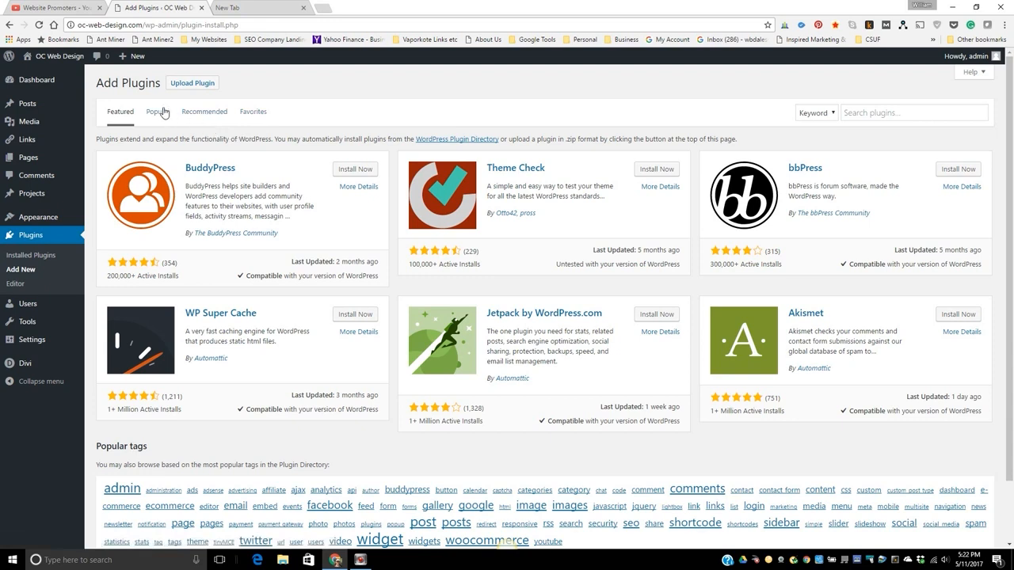
# Search the plugin directory for "easy google fonts", then install and activate the Easy Google Fonts plugin.
pyautogui.click(863, 115)
pyautogui.write('easy g')
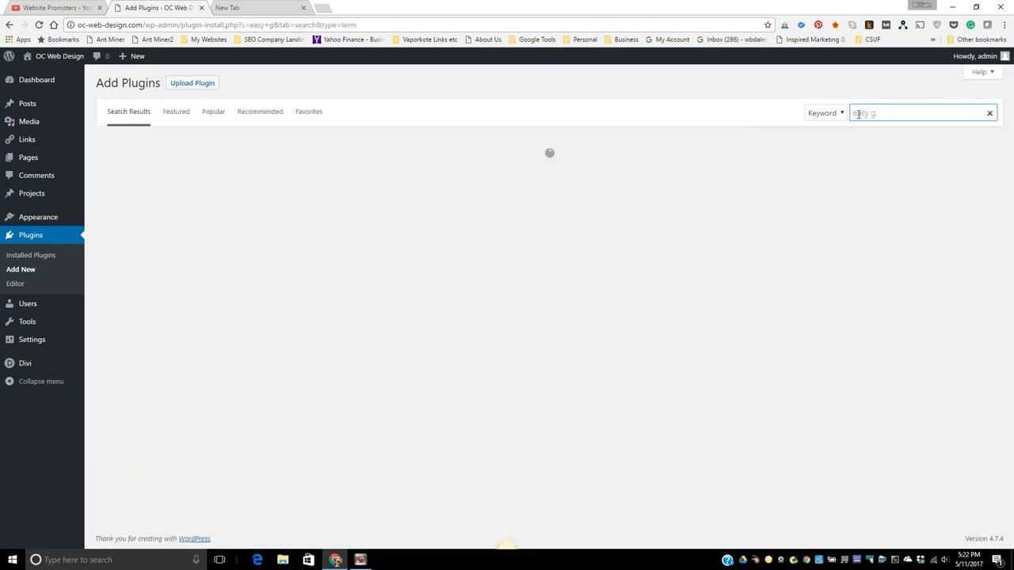
pyautogui.write('oogle fonts')
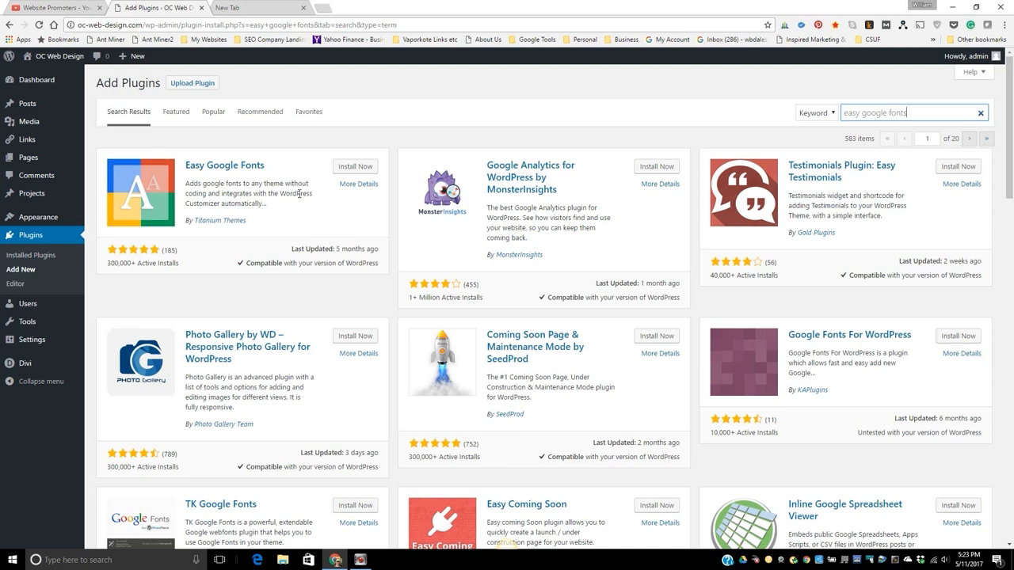
pyautogui.click(350, 169)
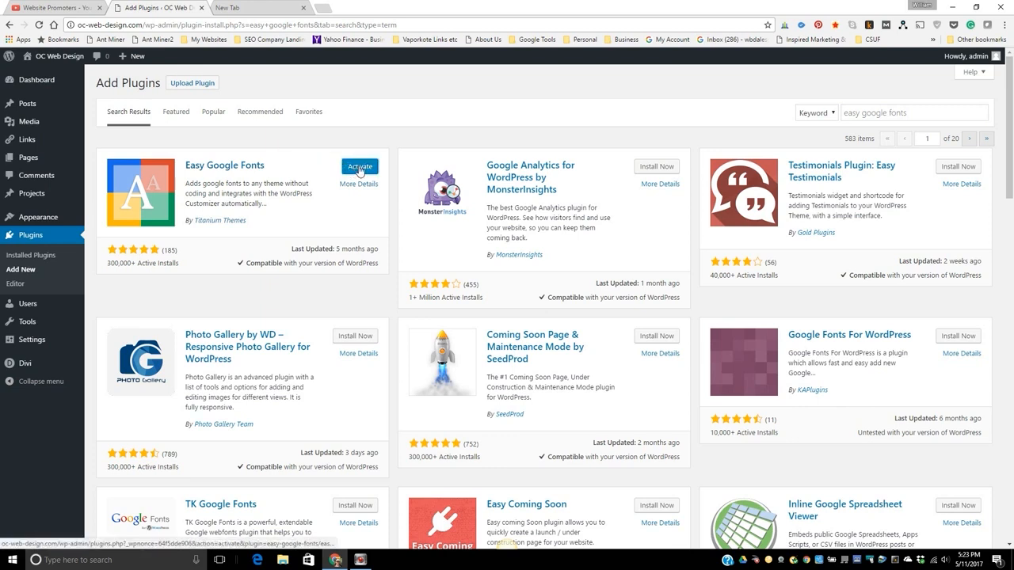
pyautogui.click(360, 168)
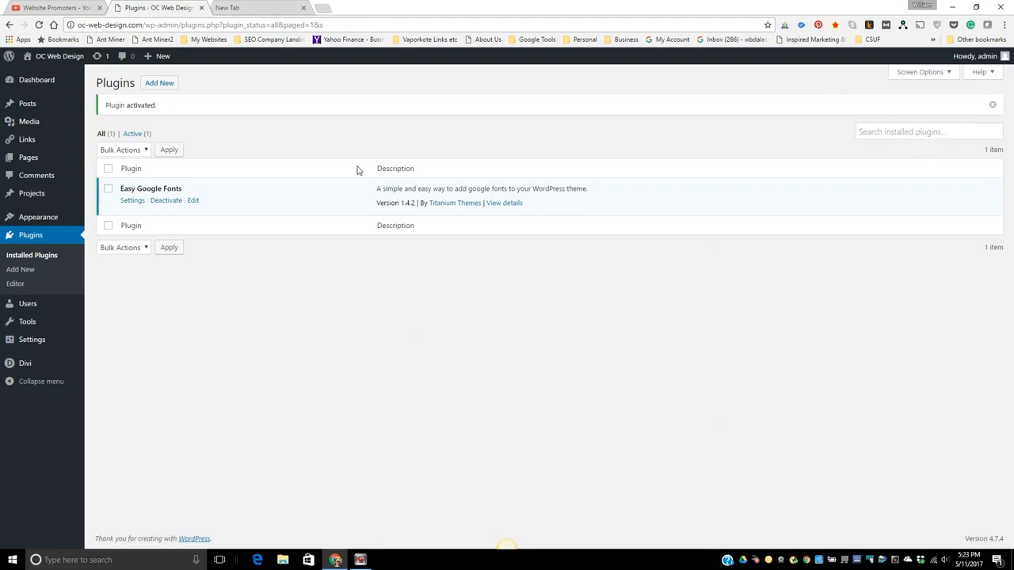
pyautogui.click(891, 132)
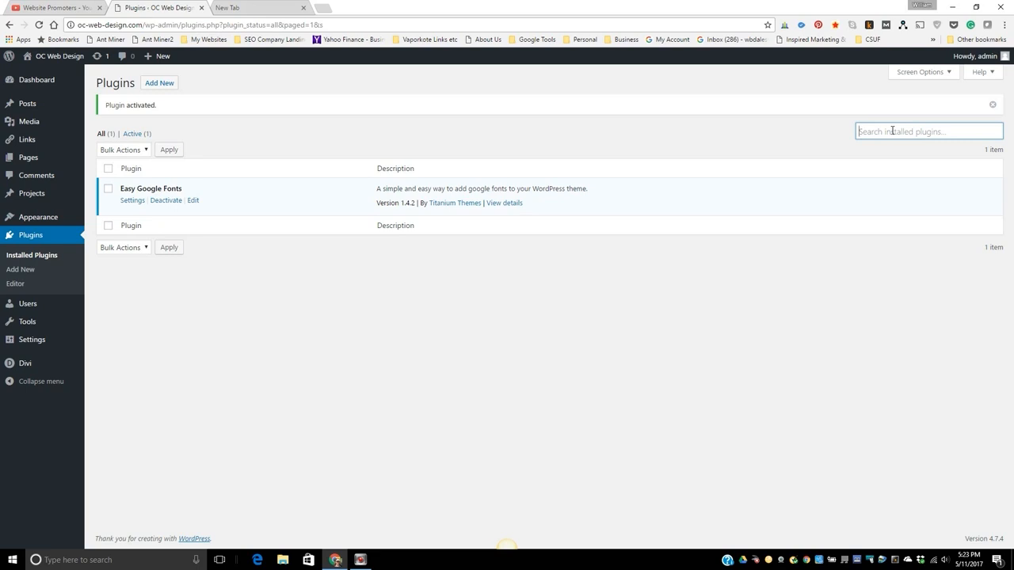
pyautogui.write('word')
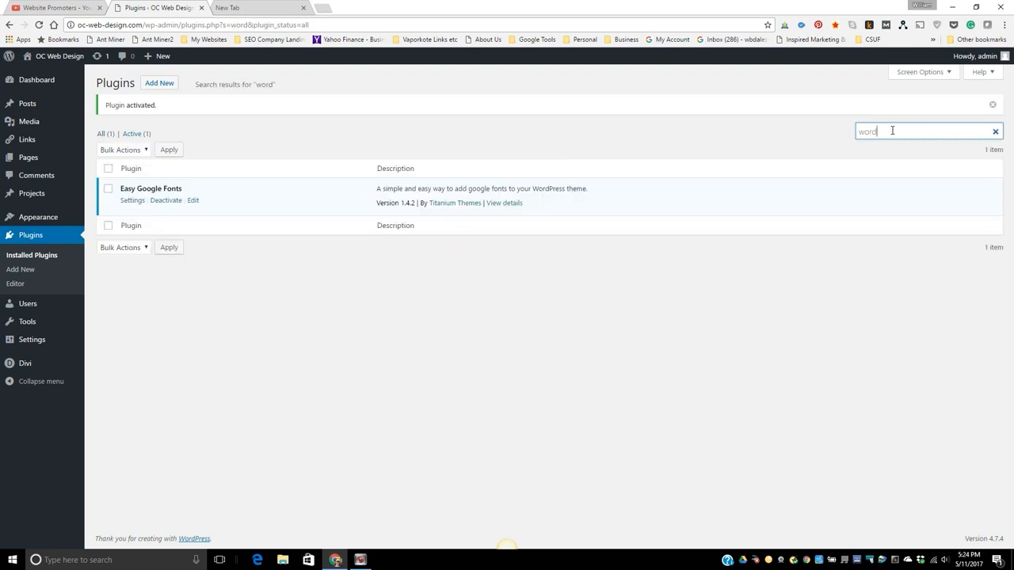
pyautogui.write('fence')
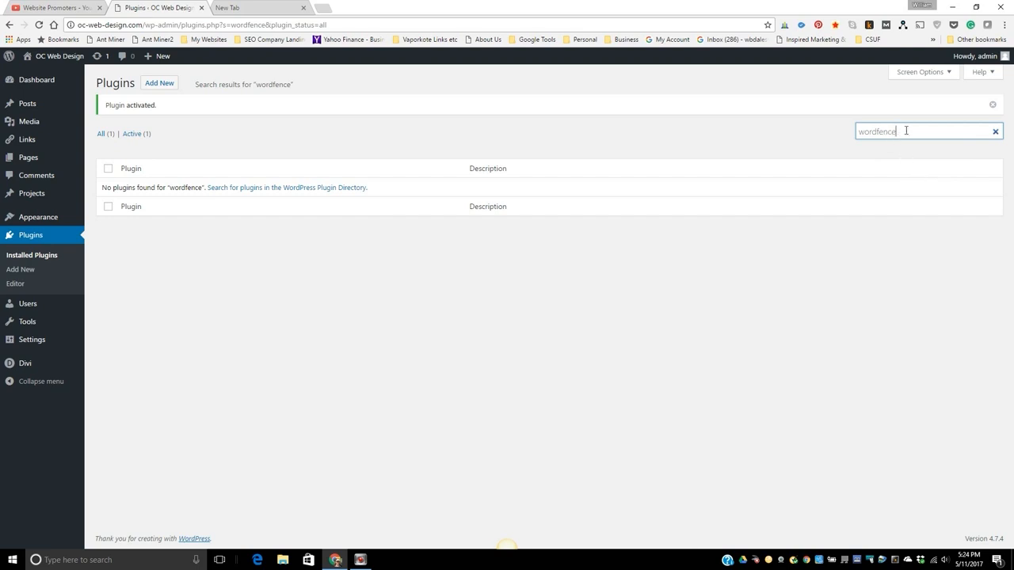
# Find the Wordfence Security plugin in the plugin directory with the search "wordfence", then install and activate it.
pyautogui.click(157, 84)
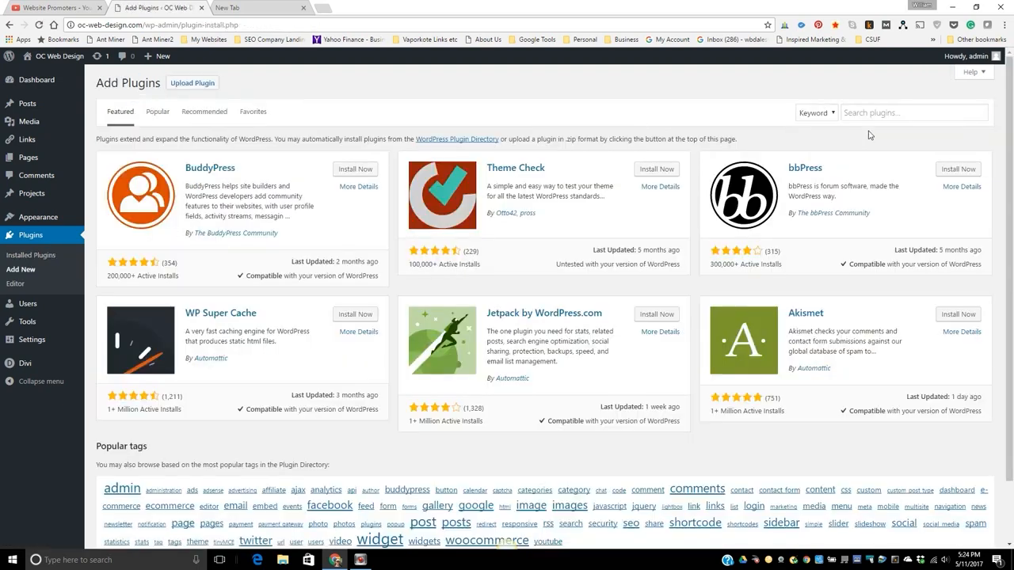
pyautogui.click(857, 115)
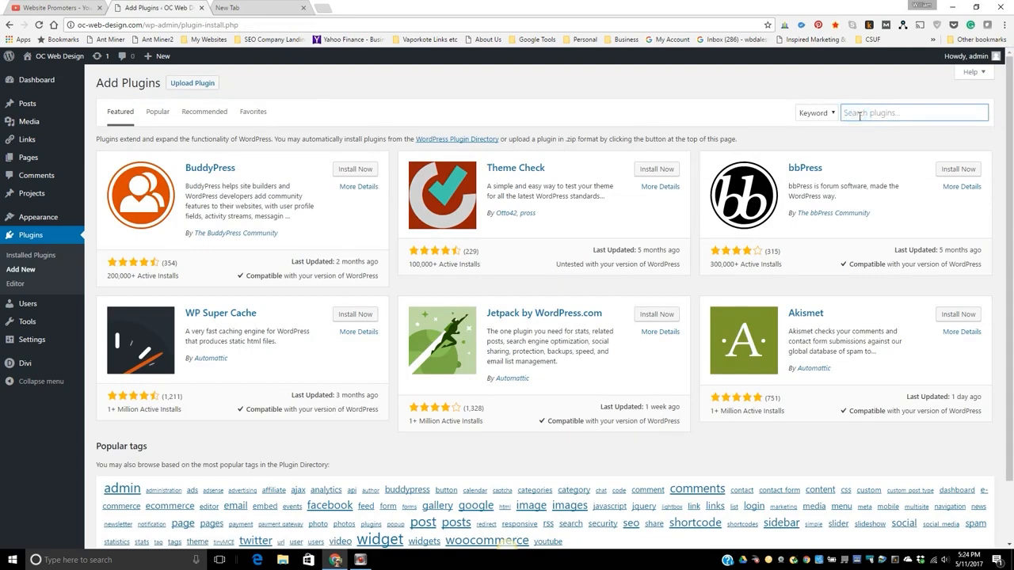
pyautogui.write('word')
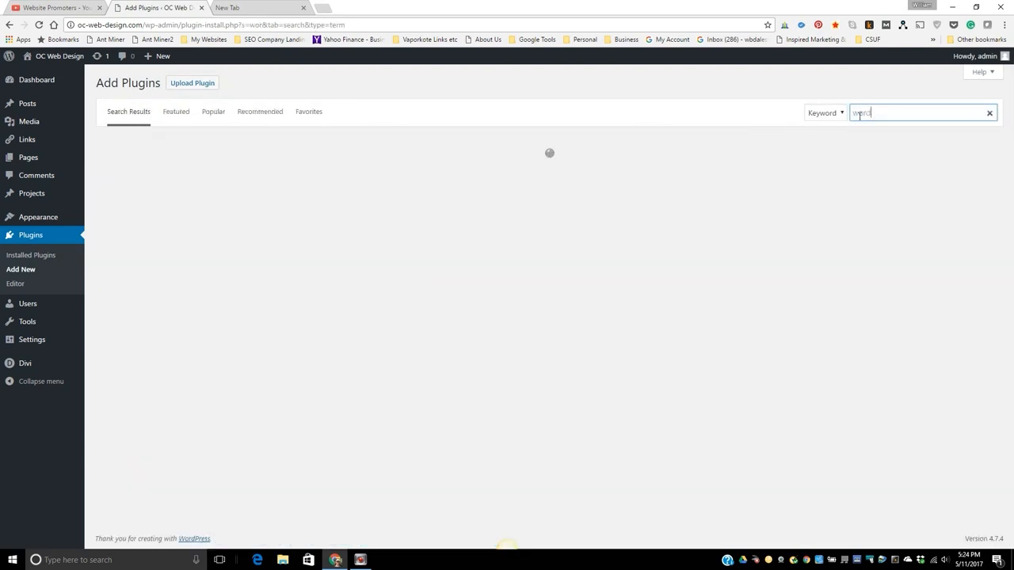
pyautogui.write('fence')
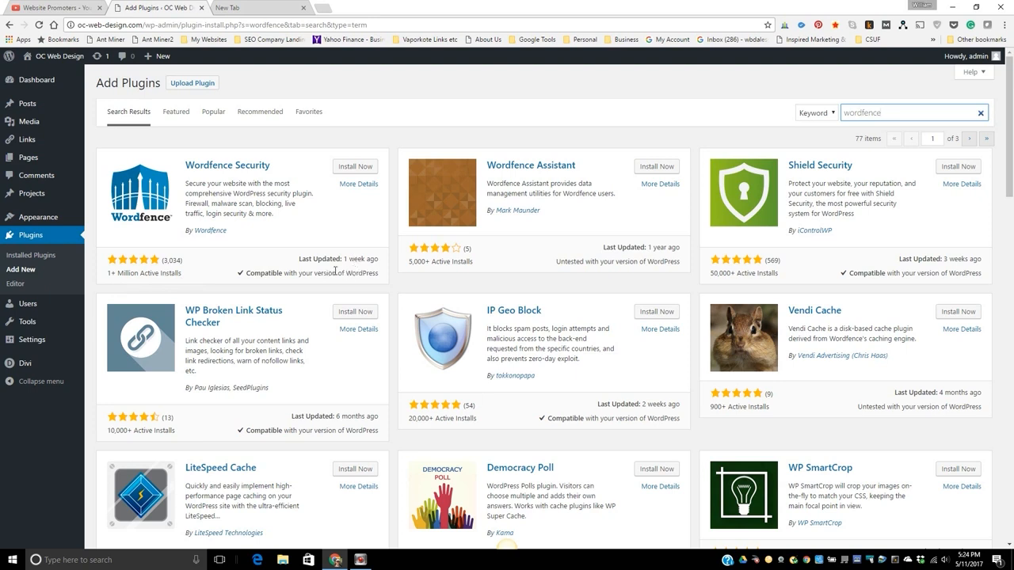
pyautogui.click(353, 173)
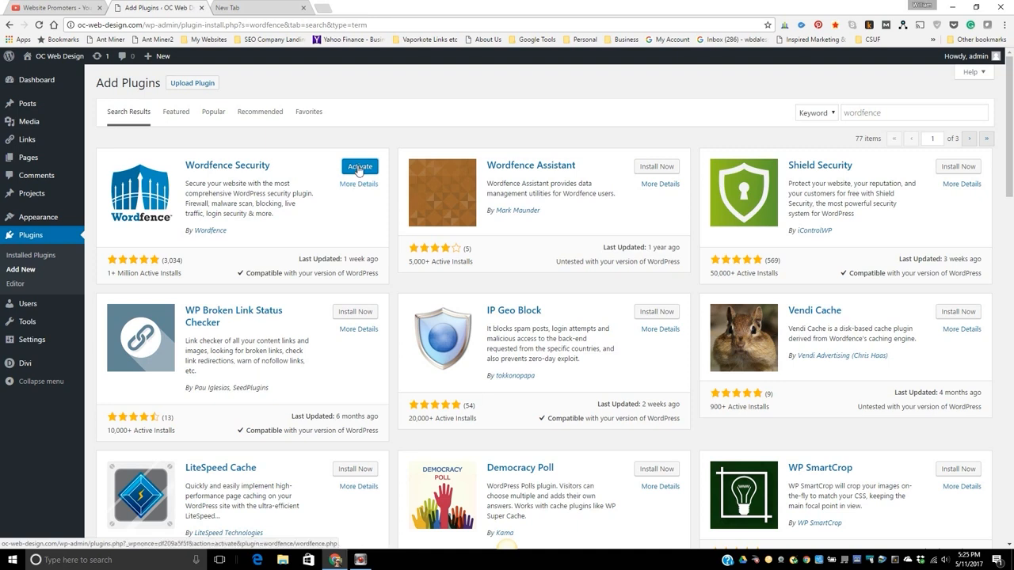
pyautogui.click(358, 168)
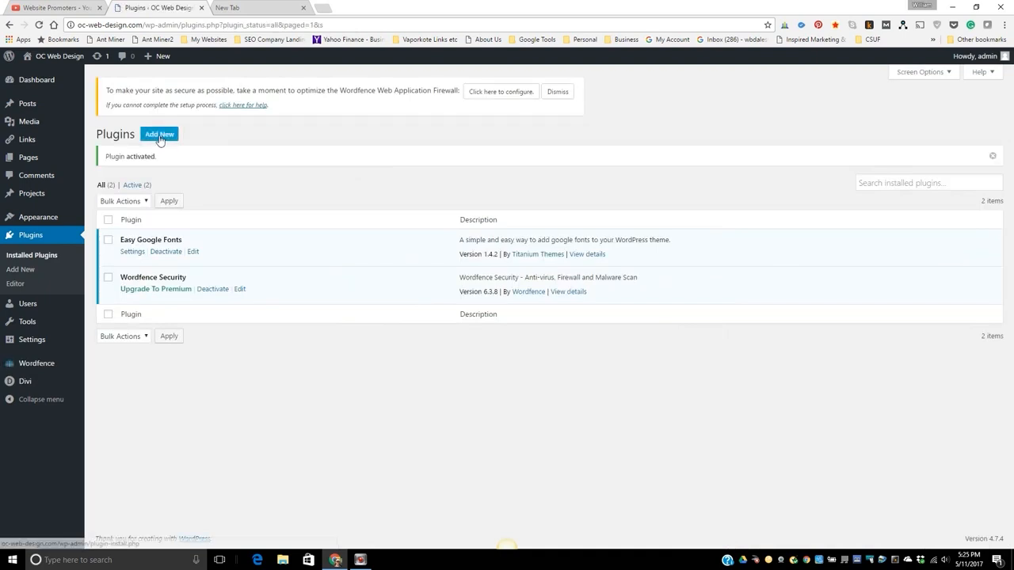
# Find the All in One SEO Pack plugin in the plugin directory with "all in one seo", then install and activate it.
pyautogui.click(158, 136)
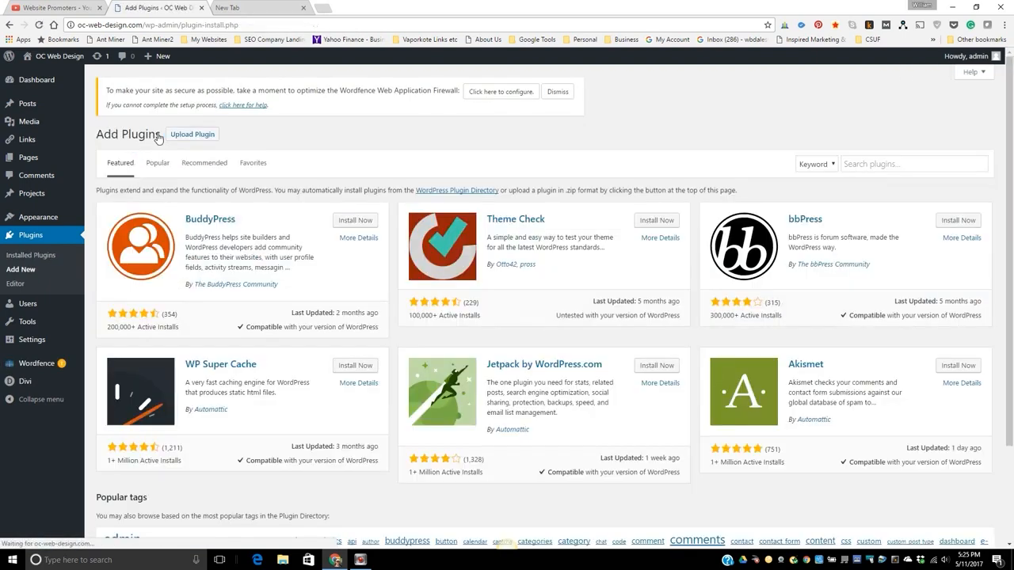
pyautogui.click(860, 166)
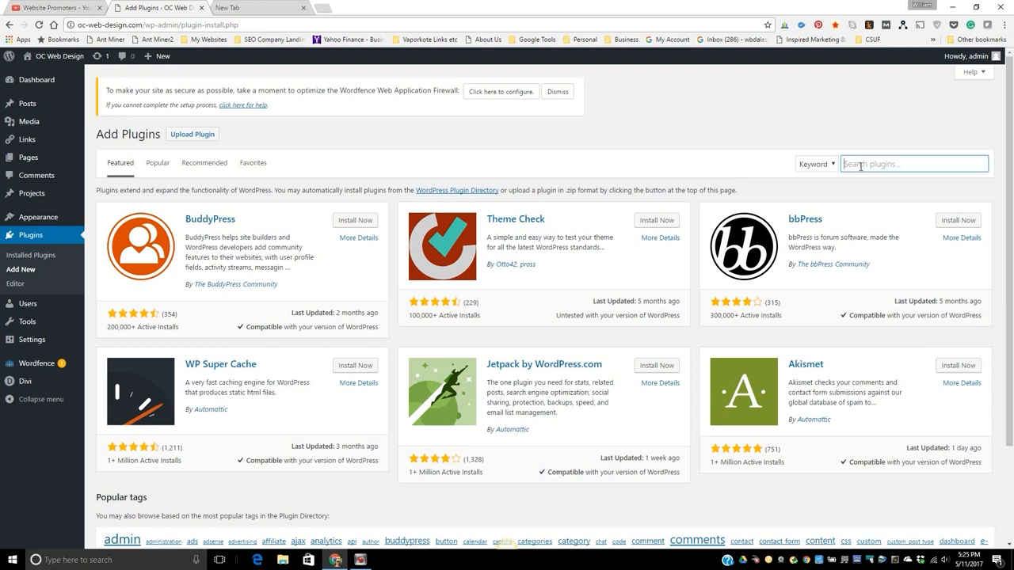
pyautogui.write('all in one se')
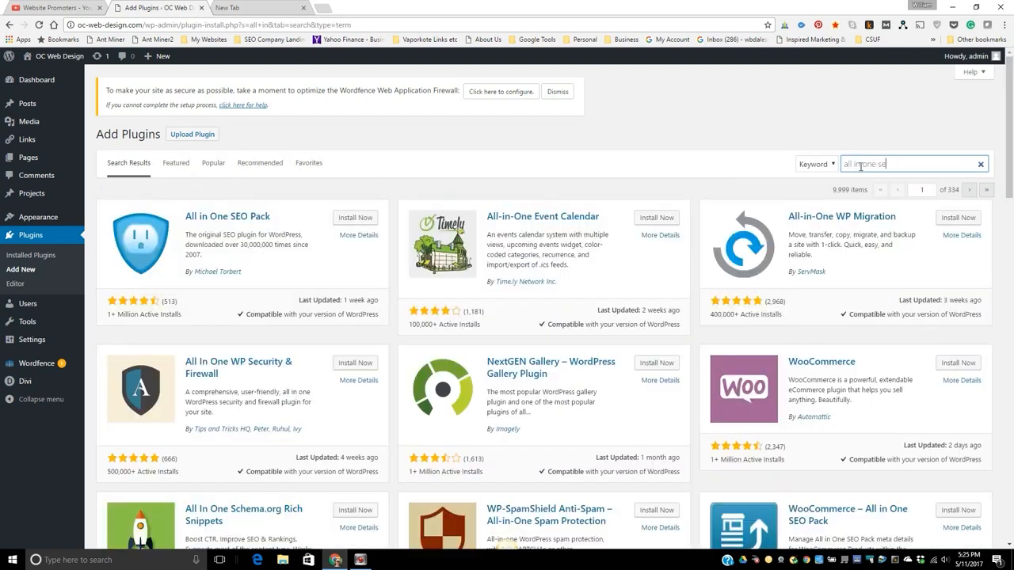
pyautogui.write('o')
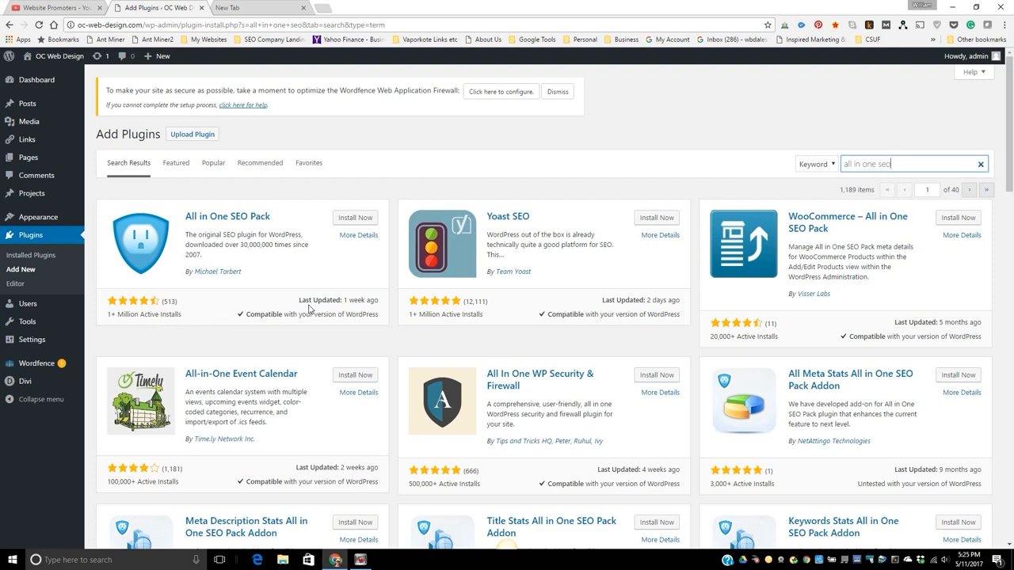
pyautogui.click(352, 222)
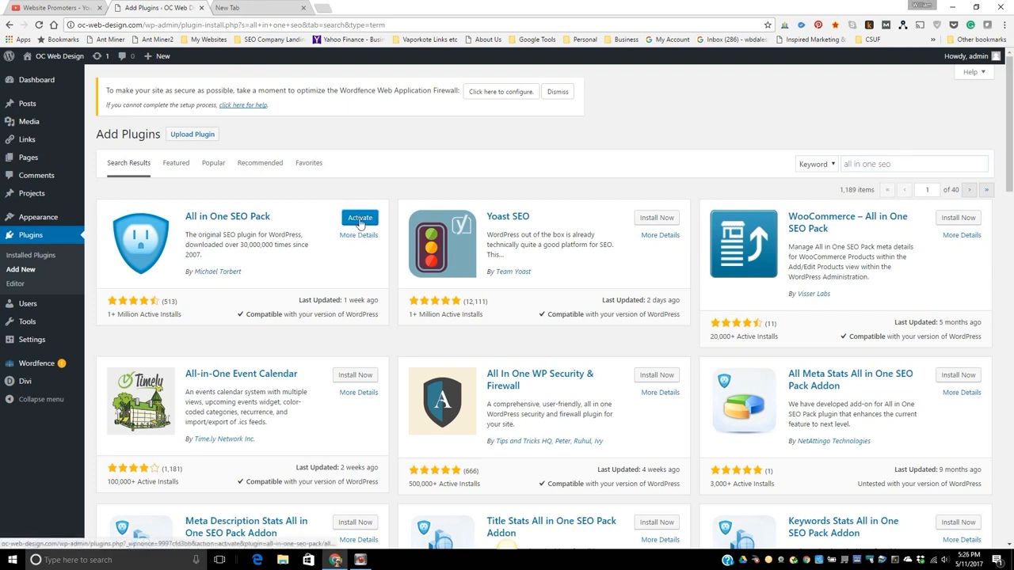
pyautogui.click(361, 221)
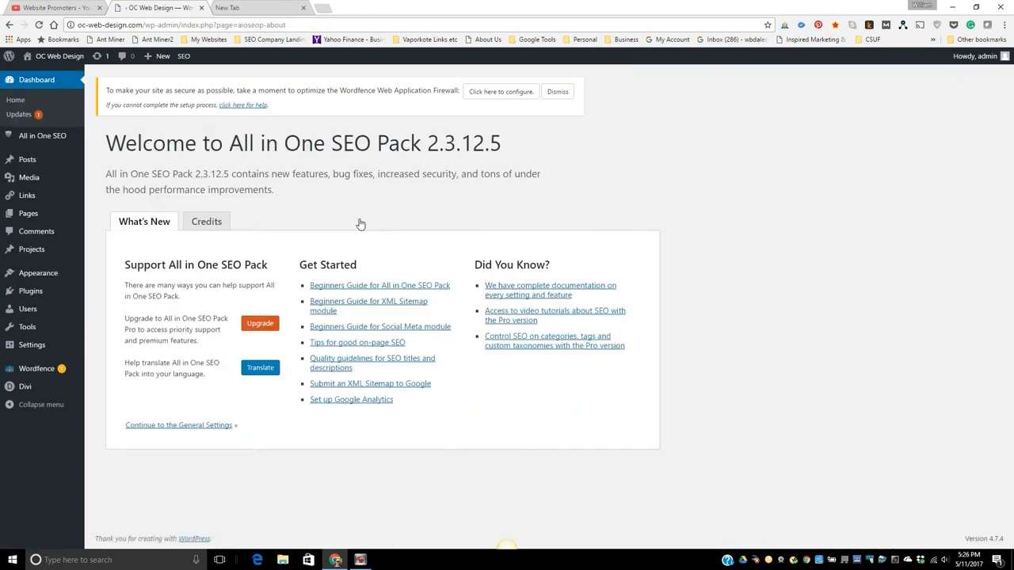
# Dismiss the Wordfence firewall configuration notice and search the installed plugins for "call".
pyautogui.click(559, 92)
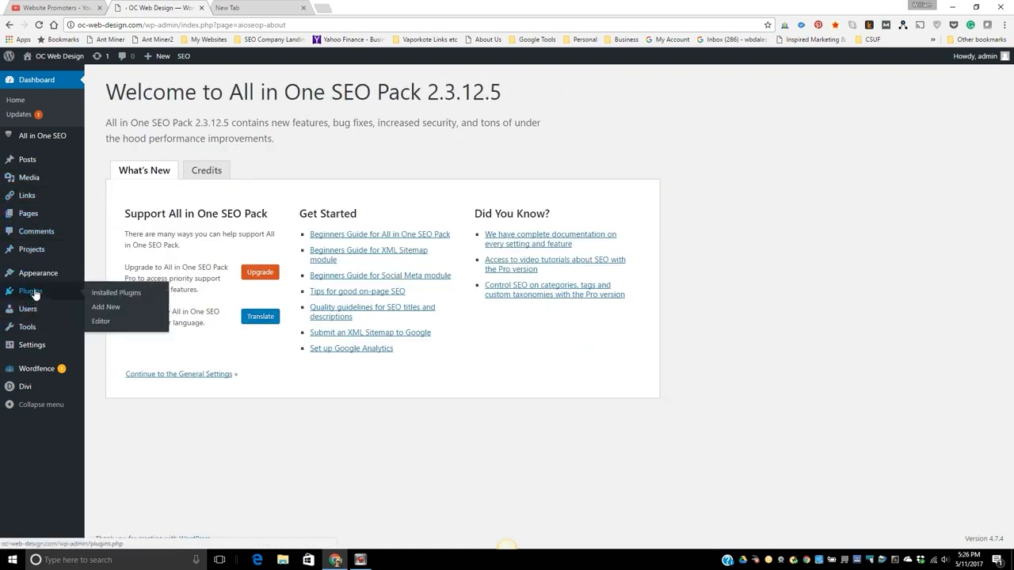
pyautogui.click(35, 293)
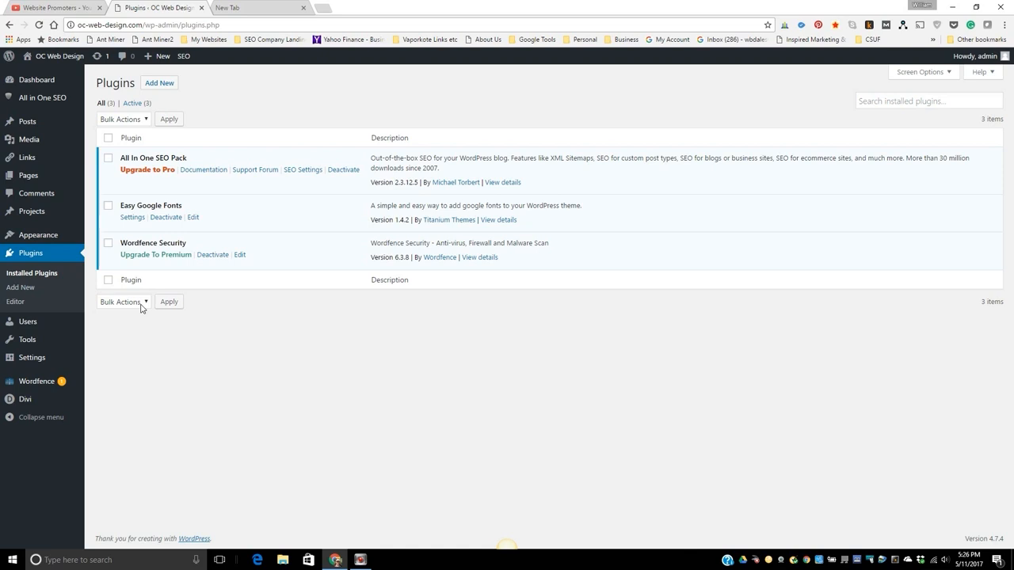
pyautogui.click(878, 102)
pyautogui.write('call')
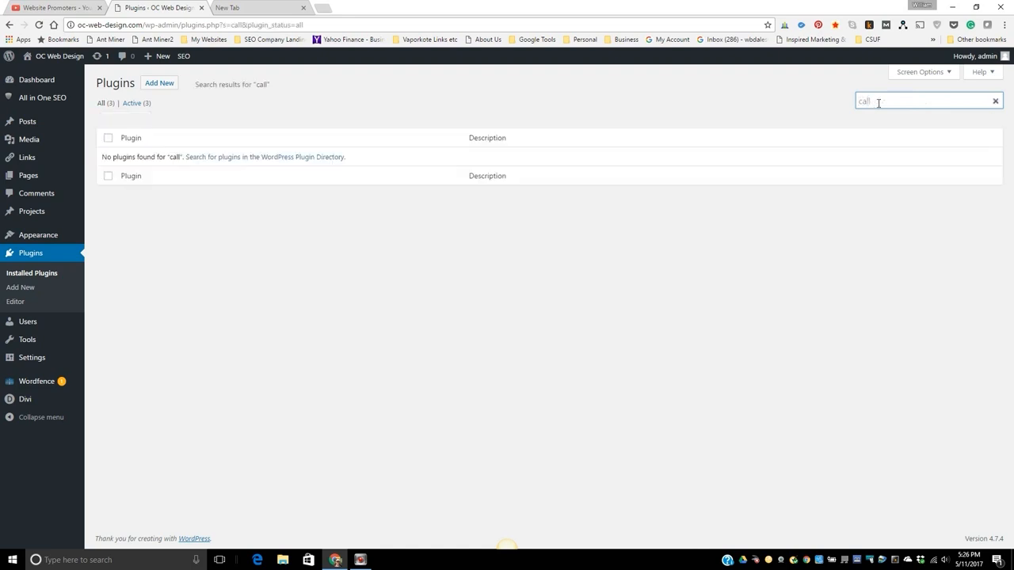
# Find the Call Now Button plugin in the plugin directory with "call now button", then install and activate it.
pyautogui.click(155, 84)
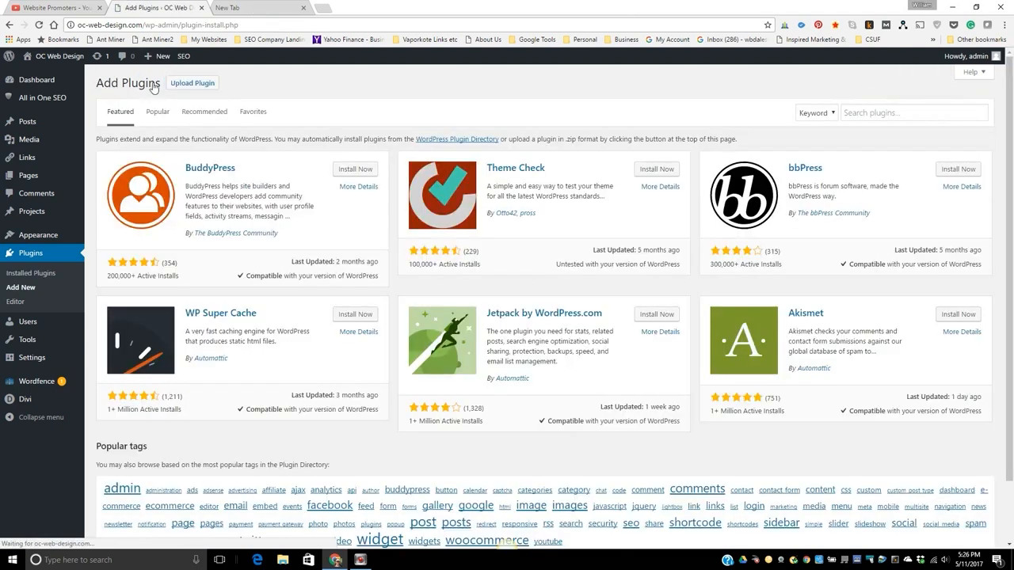
pyautogui.click(867, 114)
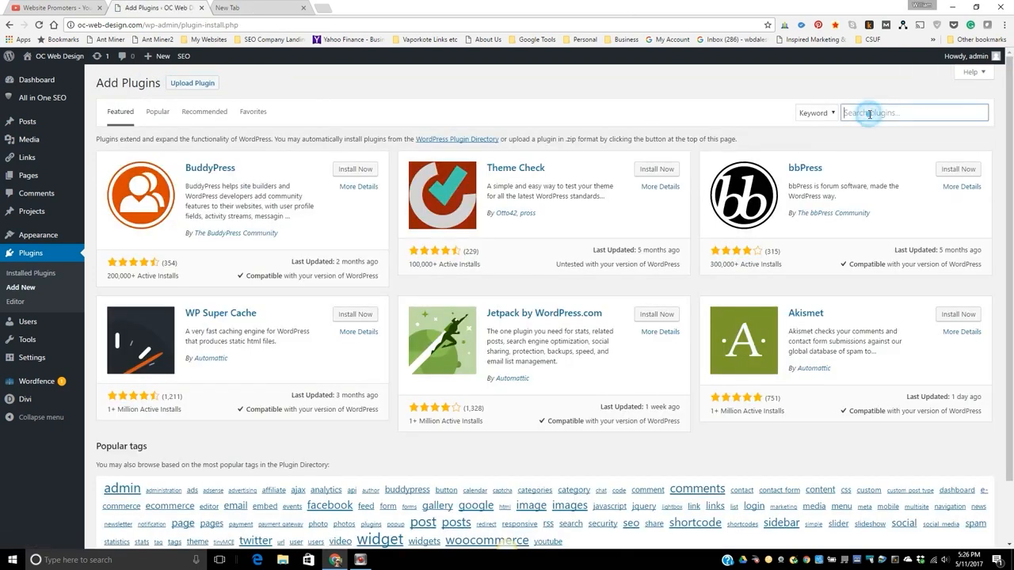
pyautogui.write('call now but')
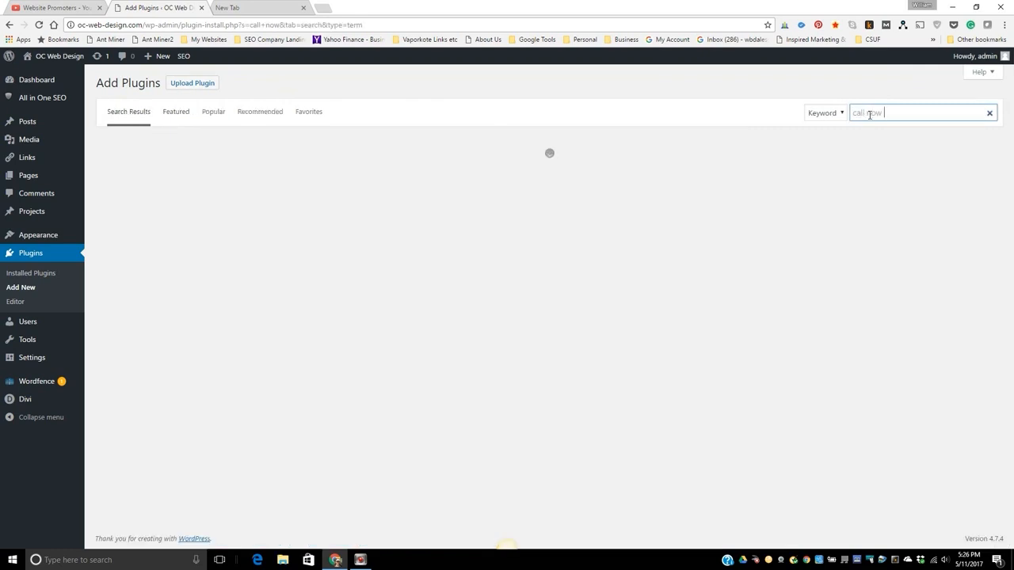
pyautogui.write('ton')
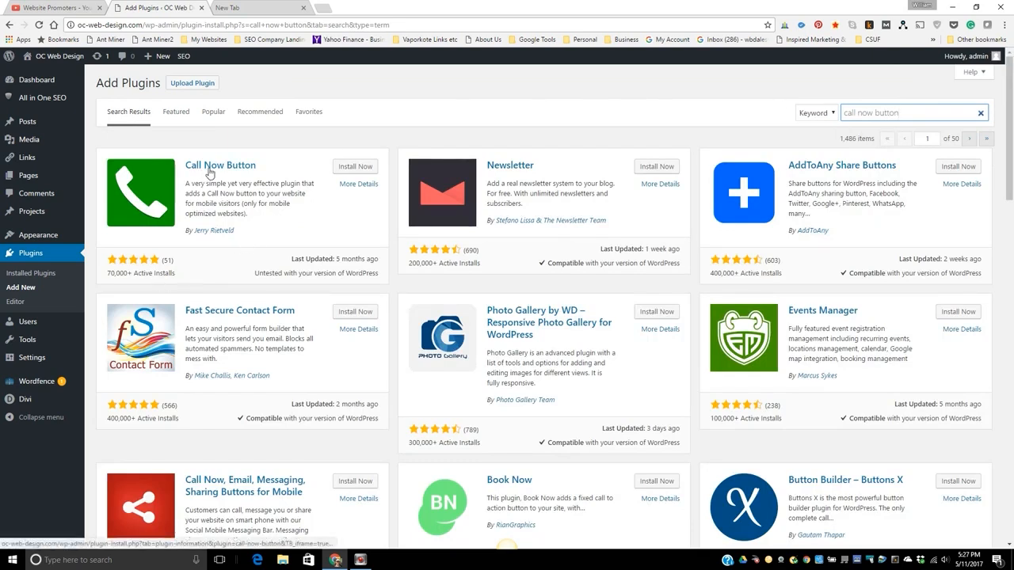
pyautogui.click(348, 171)
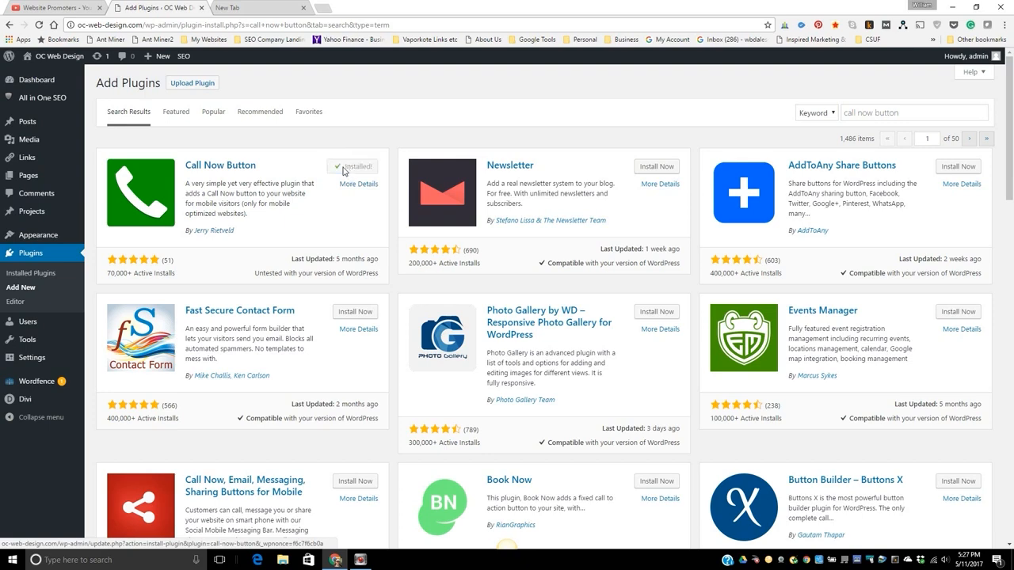
pyautogui.click(360, 171)
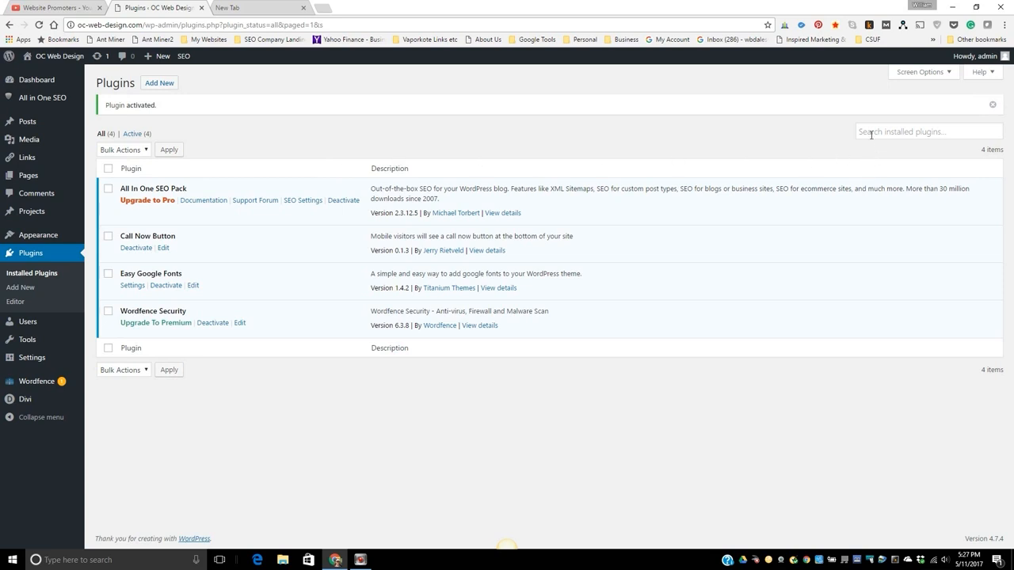
# Find the Lockdown WP Admin plugin in the plugin directory with "lockdown wp admin", then install and activate it.
pyautogui.click(152, 84)
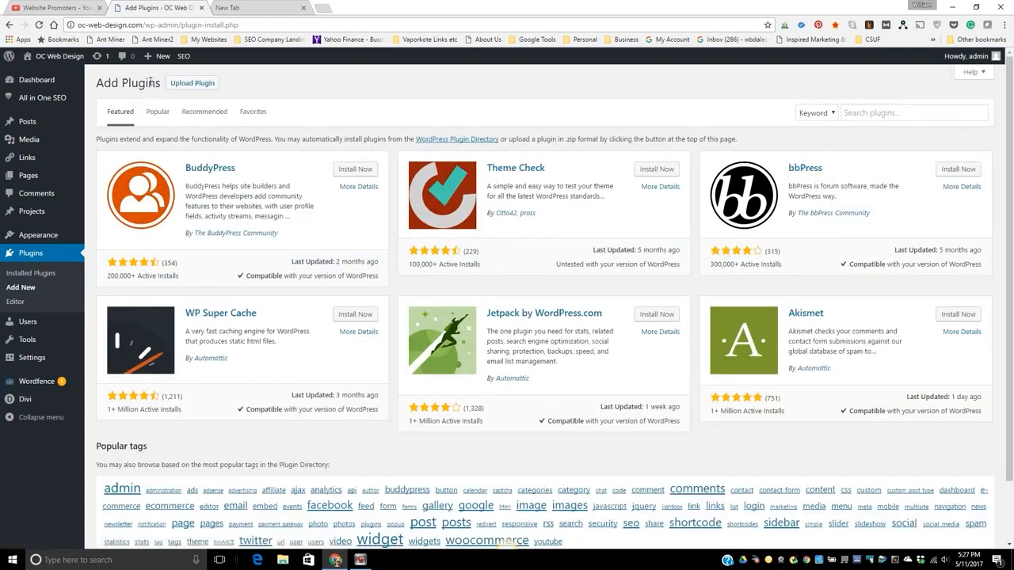
pyautogui.click(855, 114)
pyautogui.write('lockdown')
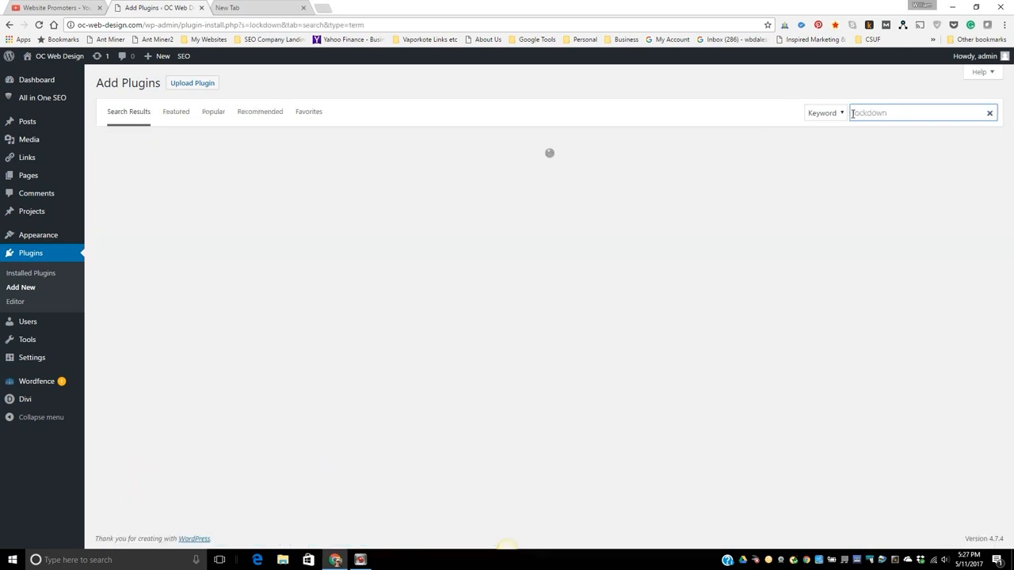
pyautogui.write(' wp a')
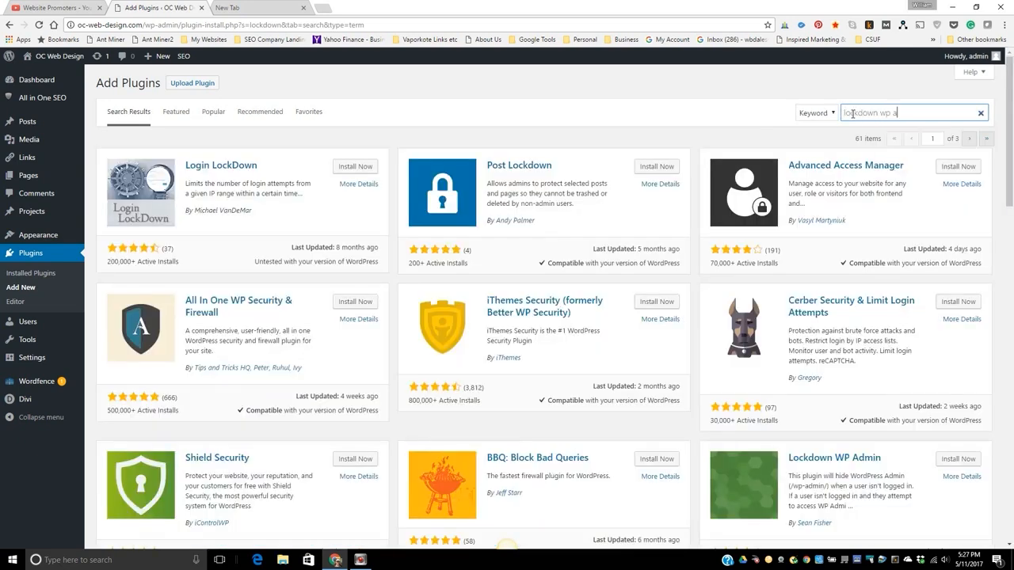
pyautogui.write('dmin')
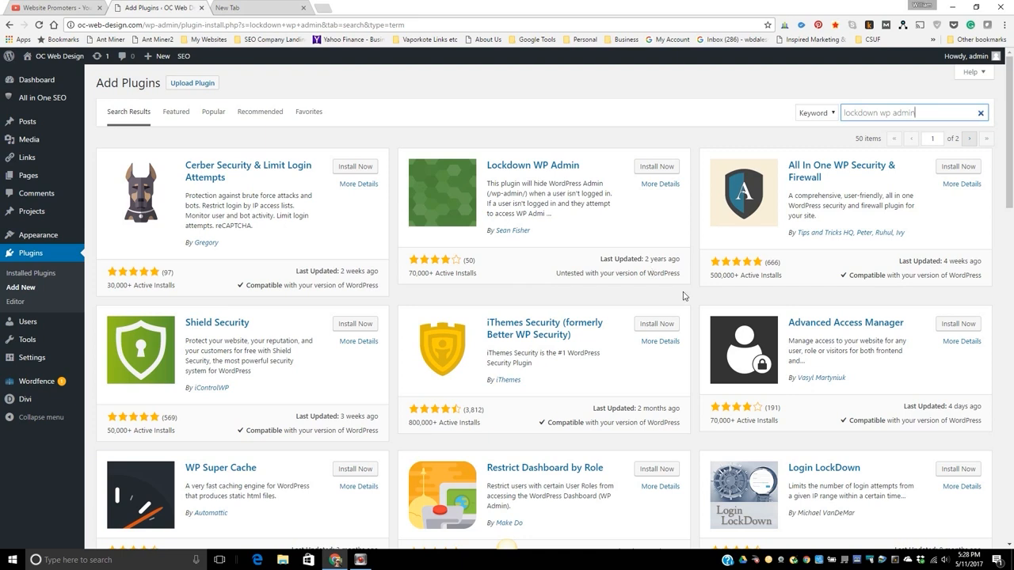
pyautogui.scroll(-1, 729, 376)
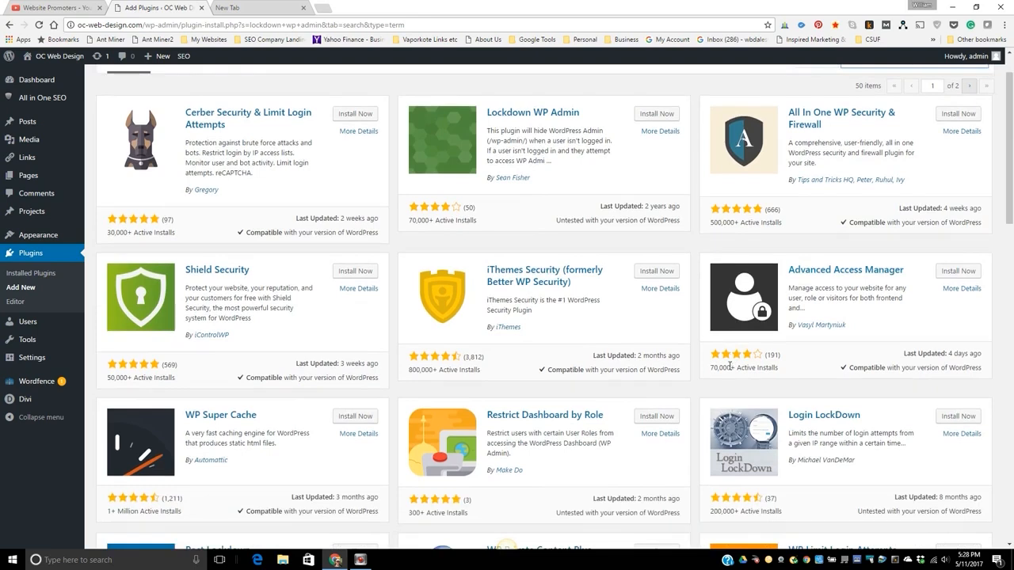
pyautogui.scroll(1, 673, 277)
pyautogui.click(657, 168)
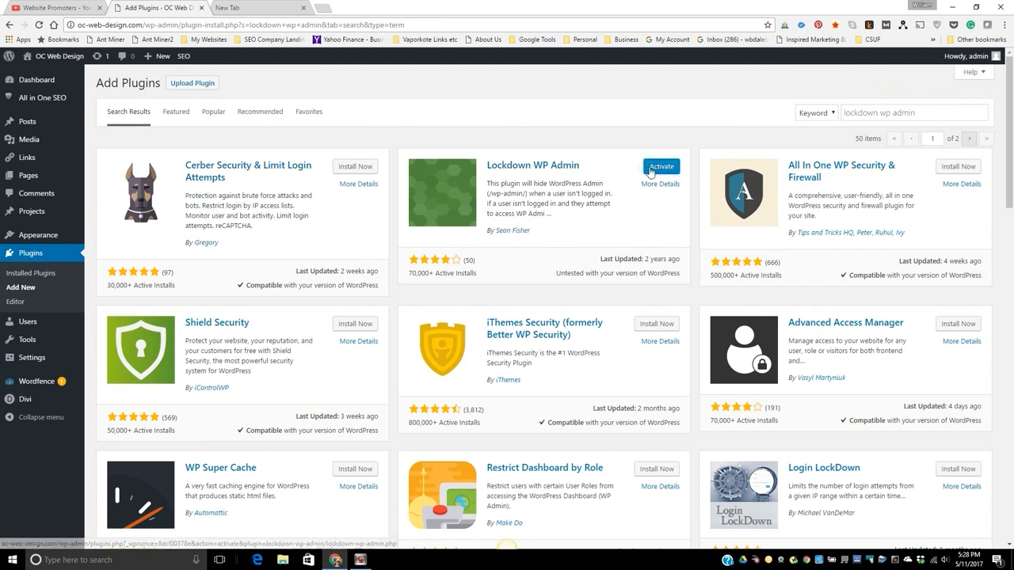
pyautogui.click(657, 168)
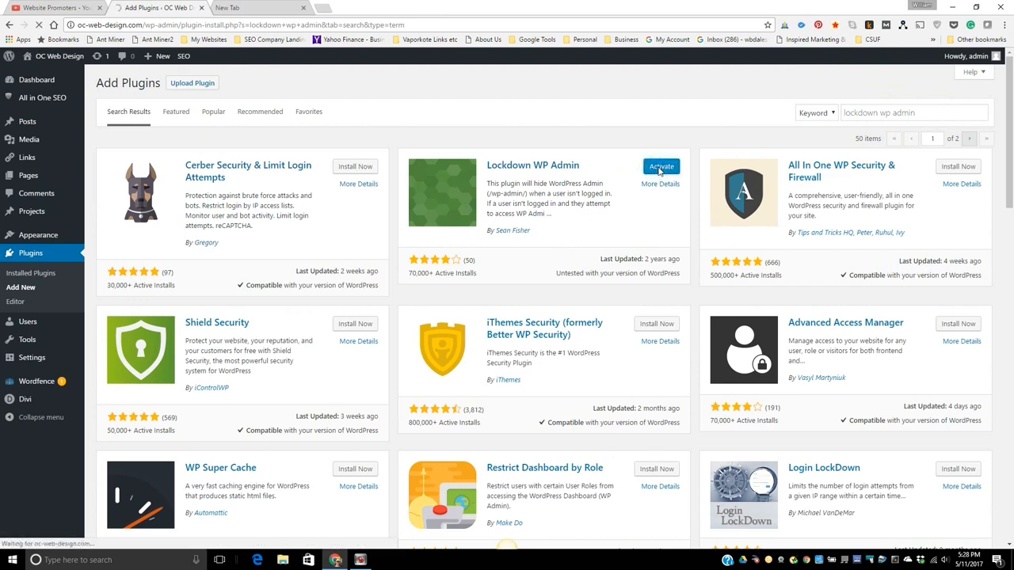
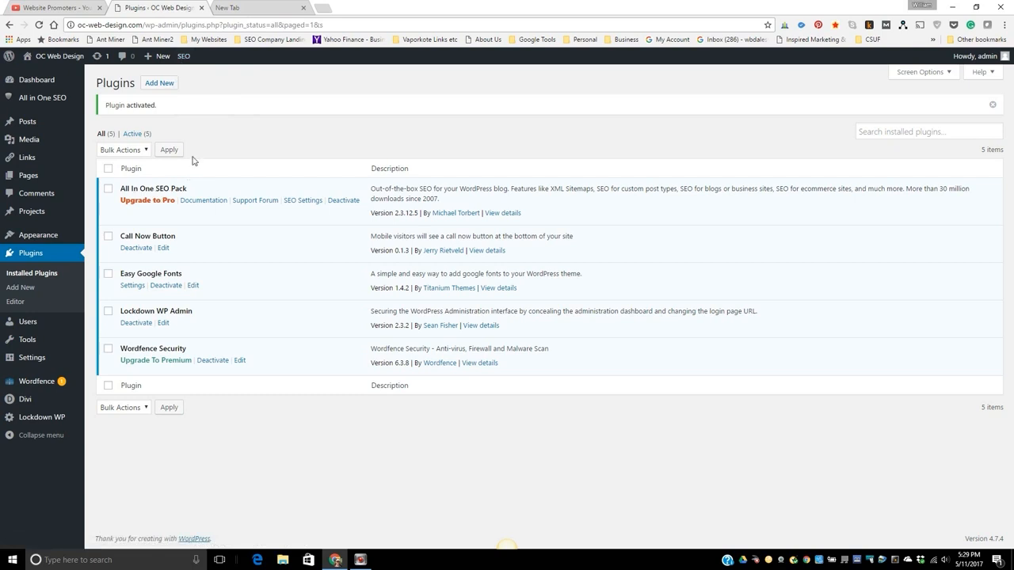
# Open the All in One SEO general settings and examine the general, home page and title format options.
pyautogui.moveTo(183, 59)
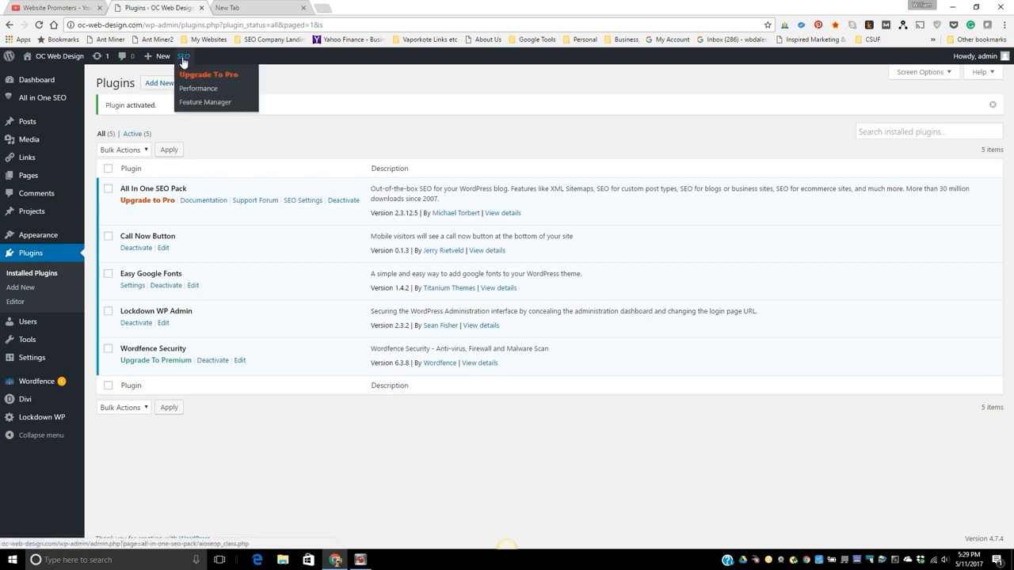
pyautogui.click(184, 59)
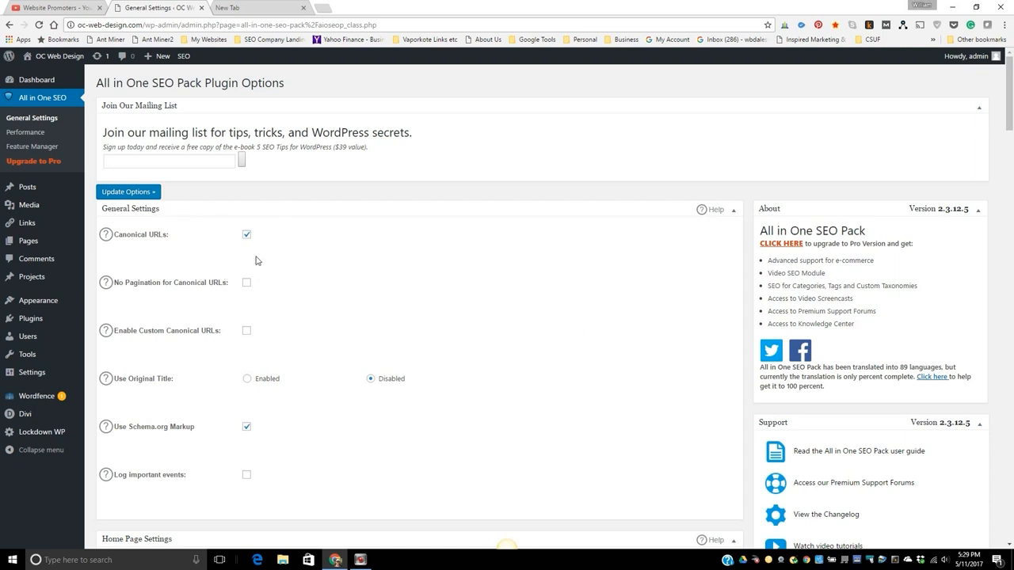
pyautogui.scroll(-3, 491, 331)
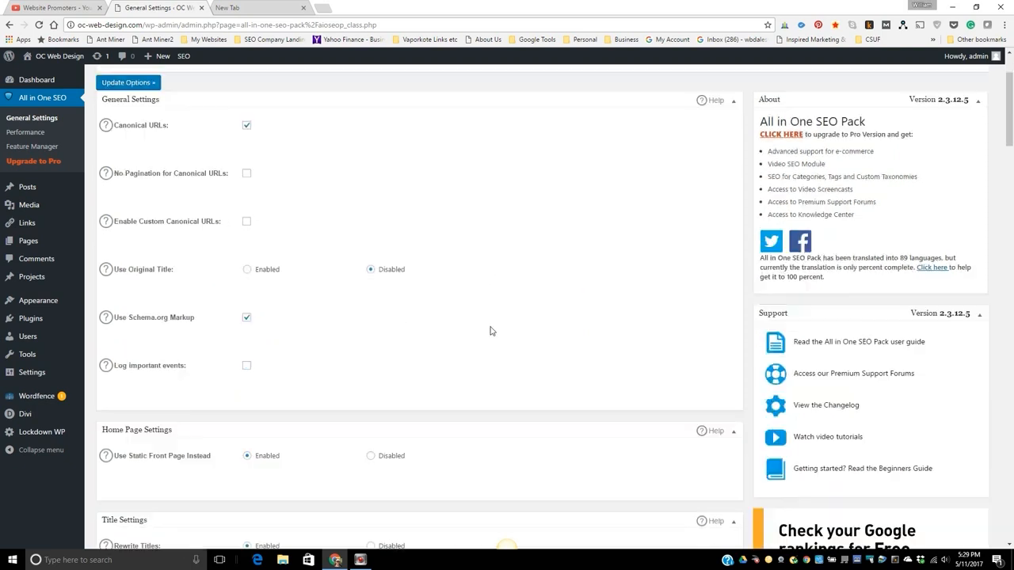
pyautogui.scroll(-1, 490, 331)
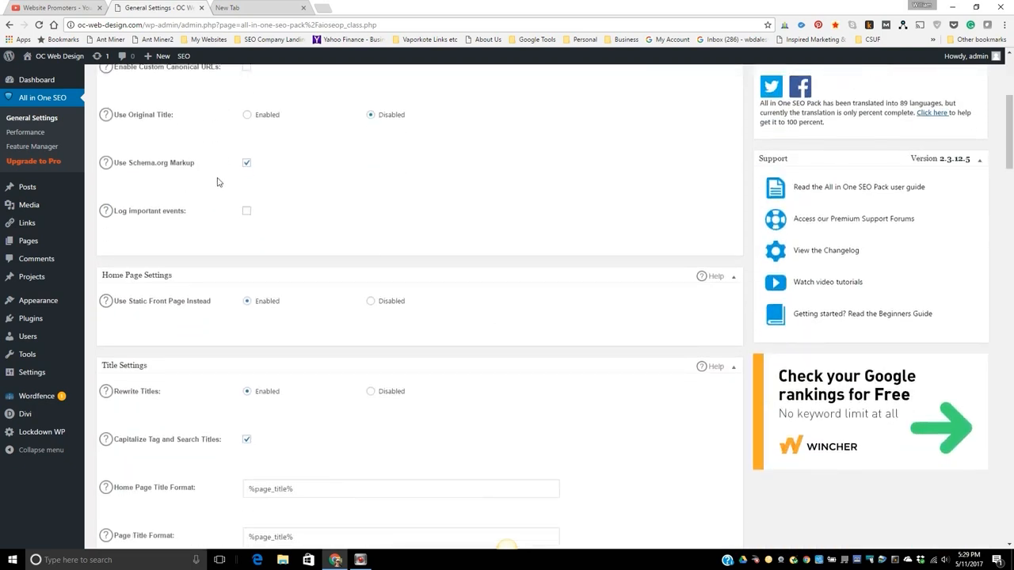
pyautogui.scroll(-1, 621, 308)
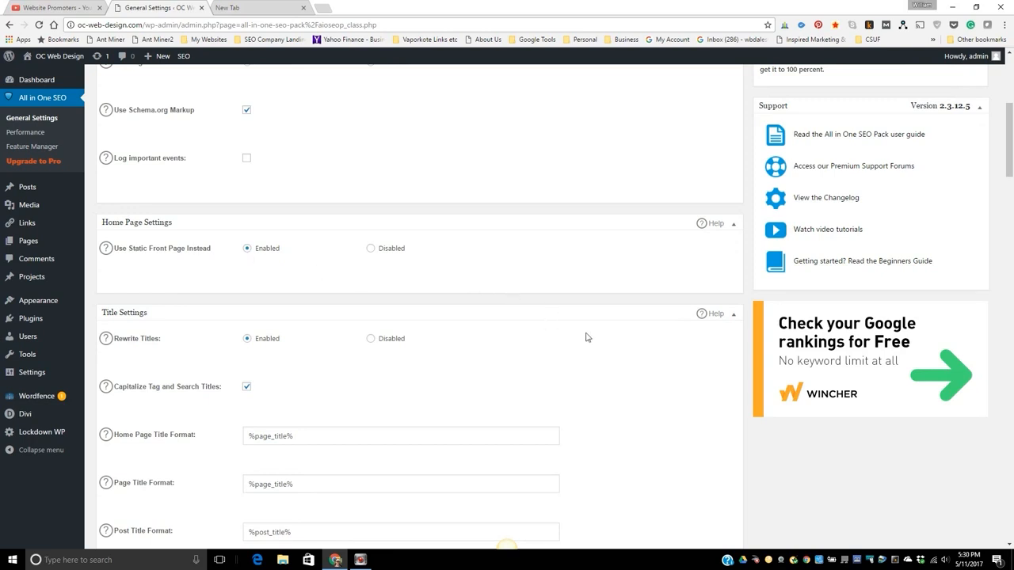
pyautogui.scroll(-2, 588, 339)
pyautogui.scroll(-1, 588, 339)
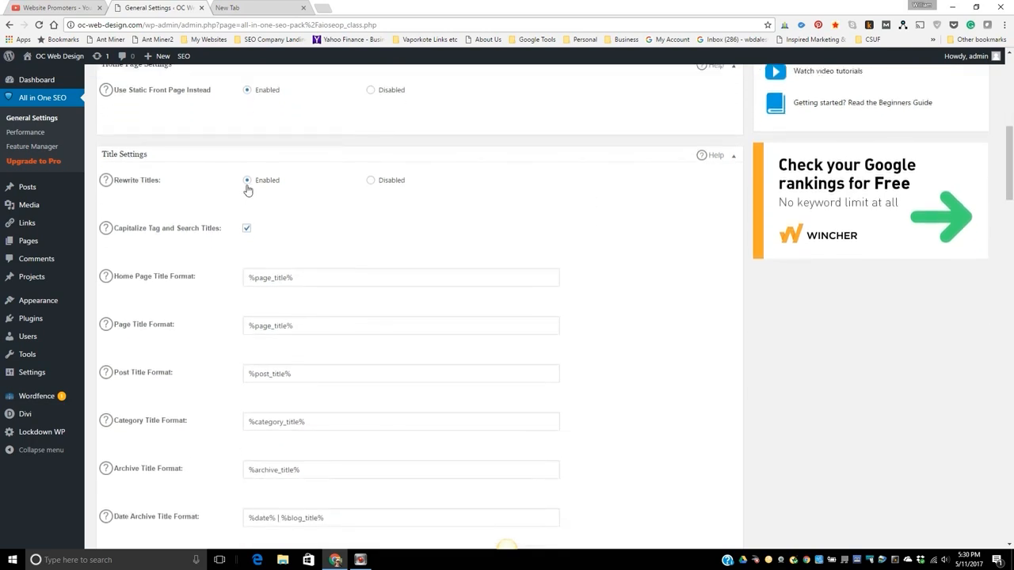
pyautogui.scroll(-2, 616, 339)
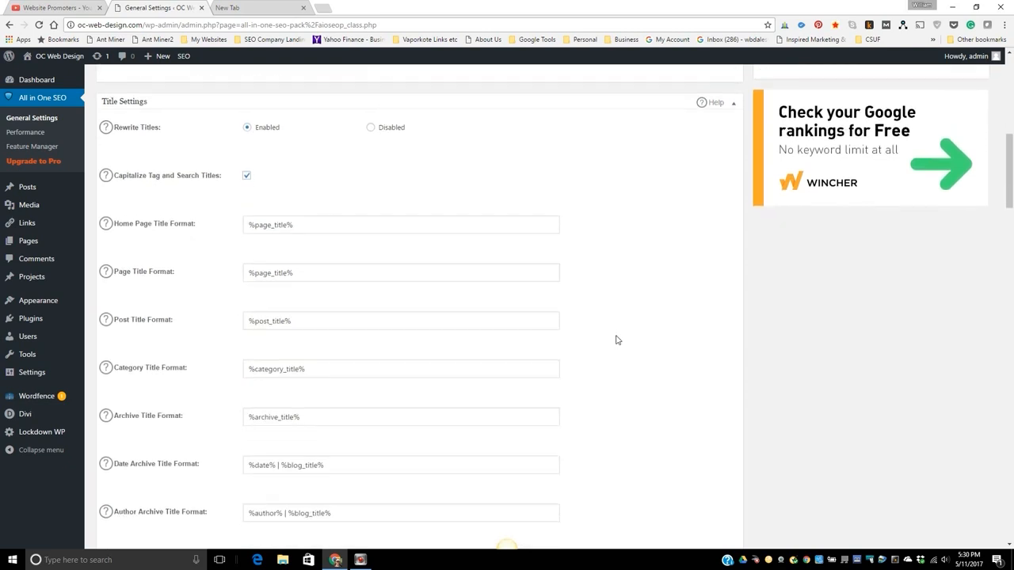
pyautogui.scroll(-1, 616, 339)
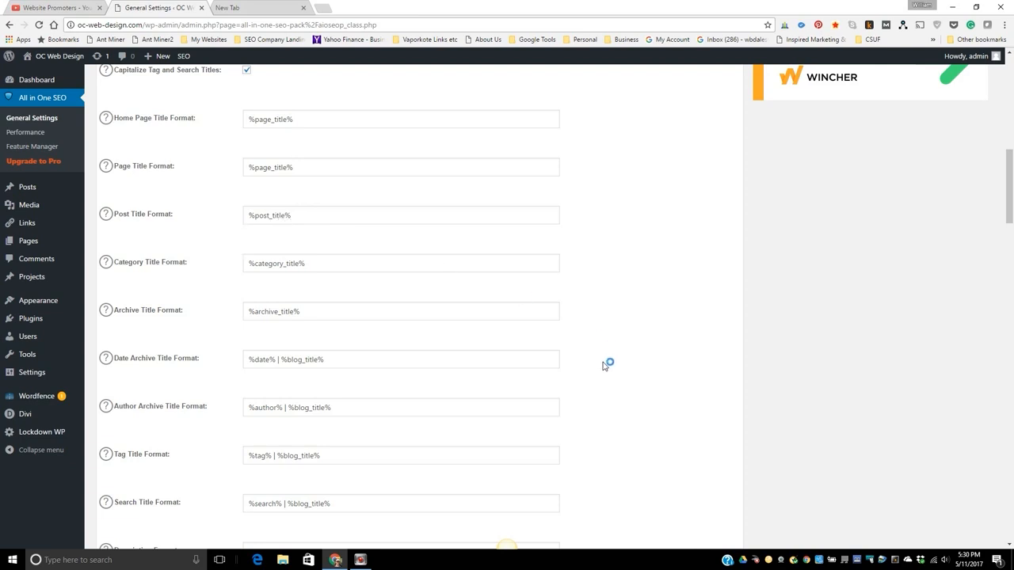
pyautogui.scroll(-3, 607, 362)
pyautogui.scroll(-1, 604, 365)
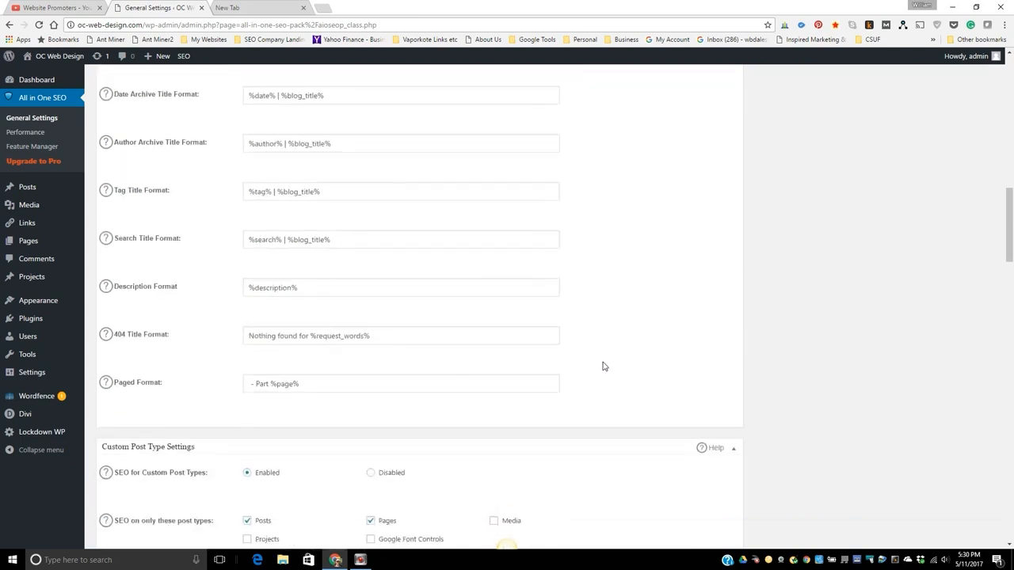
pyautogui.scroll(-1, 604, 366)
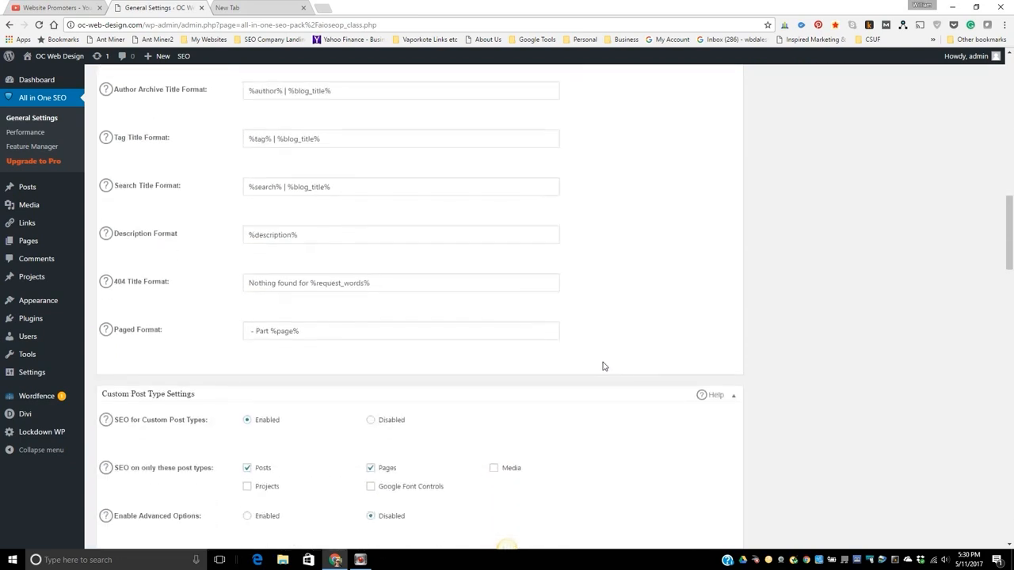
pyautogui.scroll(-1, 603, 366)
pyautogui.scroll(-2, 603, 366)
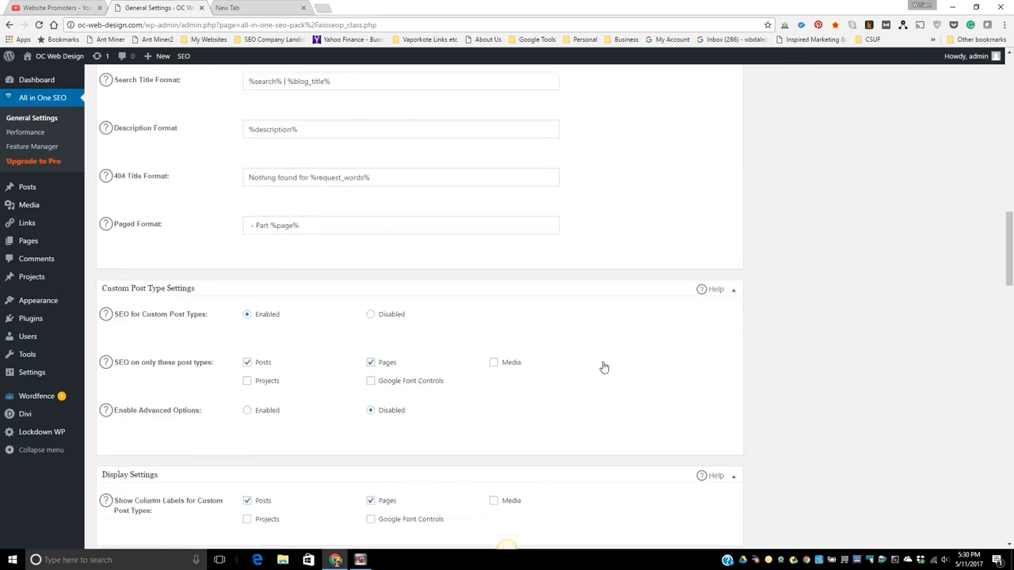
# Examine the custom post type, display, webmaster verification, Google, noindex, advanced and keyword settings of All in One SEO.
pyautogui.scroll(-2, 603, 366)
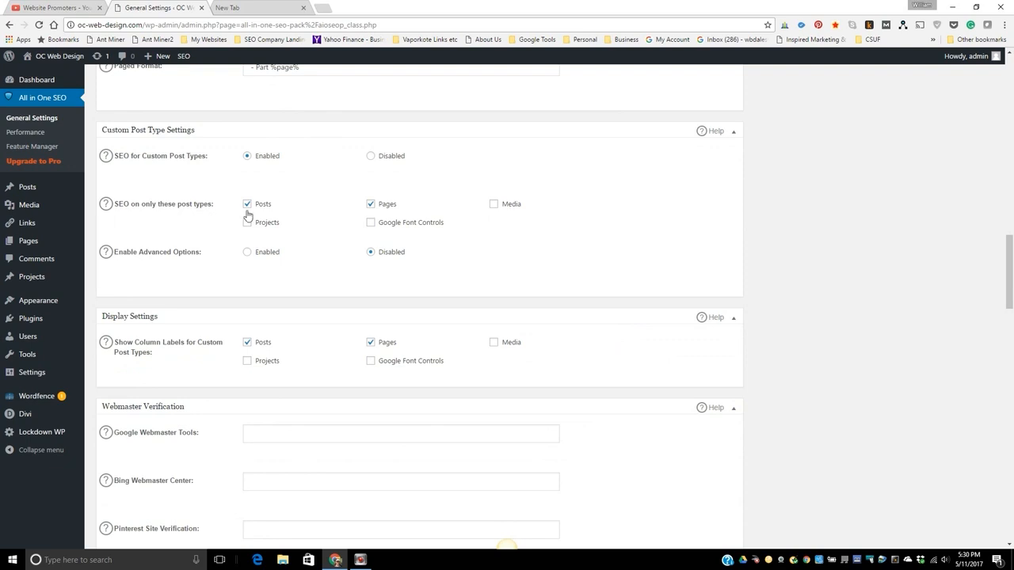
pyautogui.scroll(-2, 645, 296)
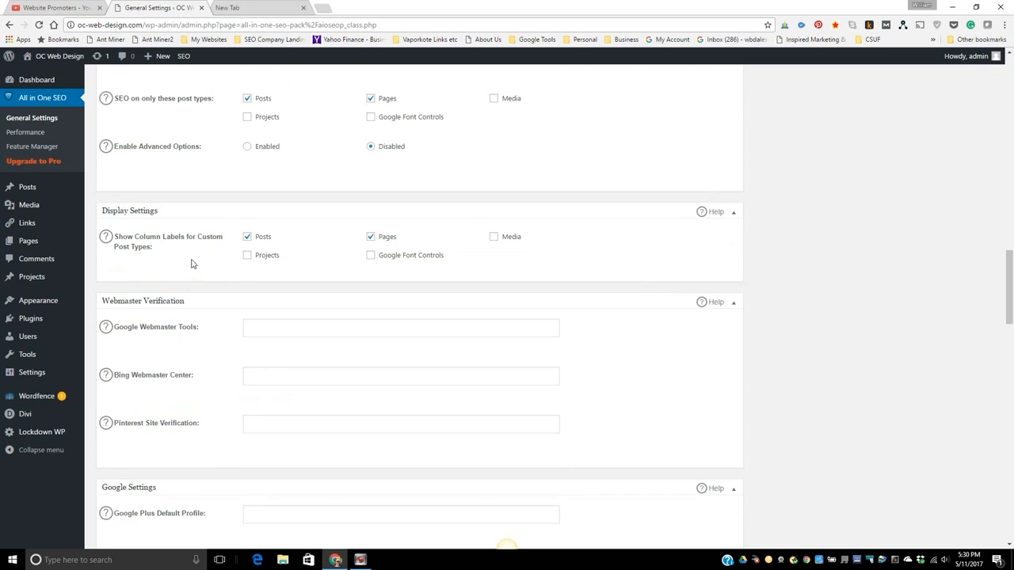
pyautogui.scroll(-2, 555, 301)
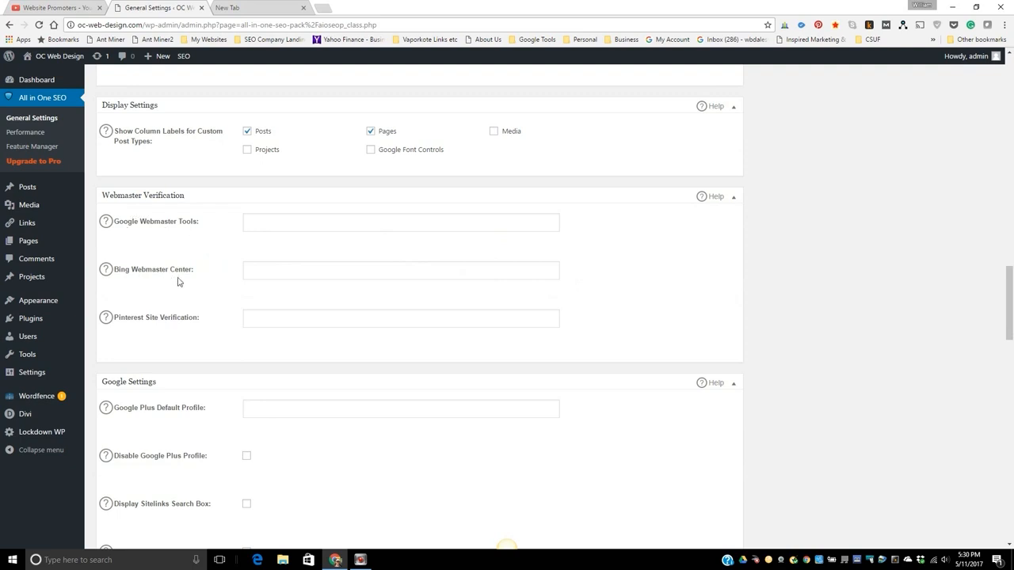
pyautogui.scroll(-2, 710, 365)
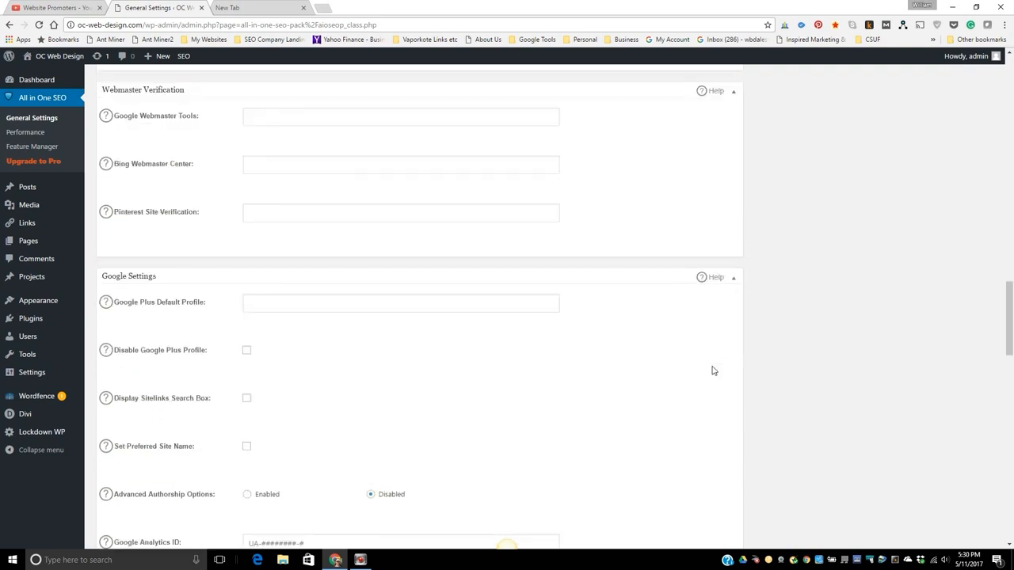
pyautogui.scroll(-2, 712, 370)
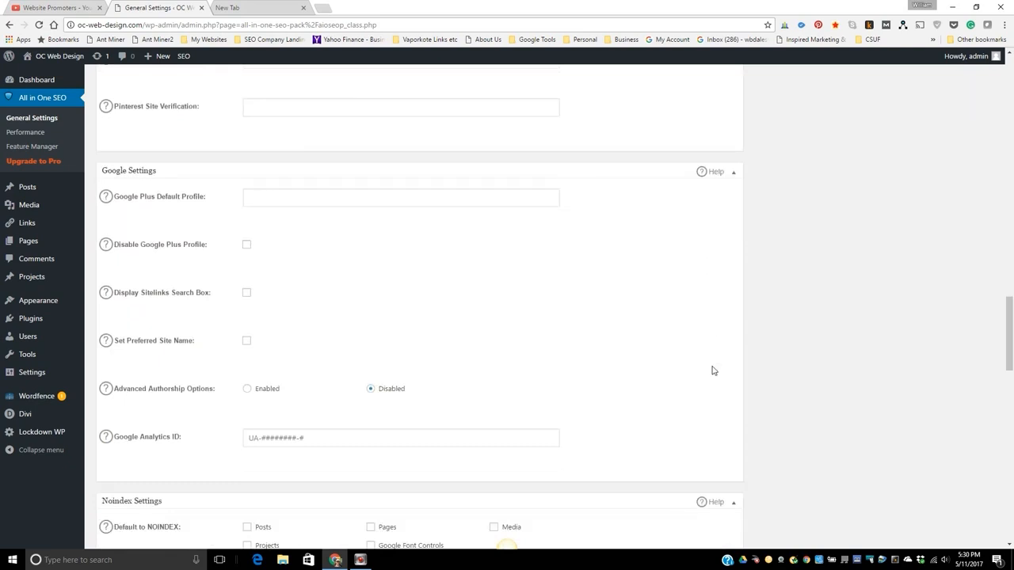
pyautogui.scroll(-4, 712, 371)
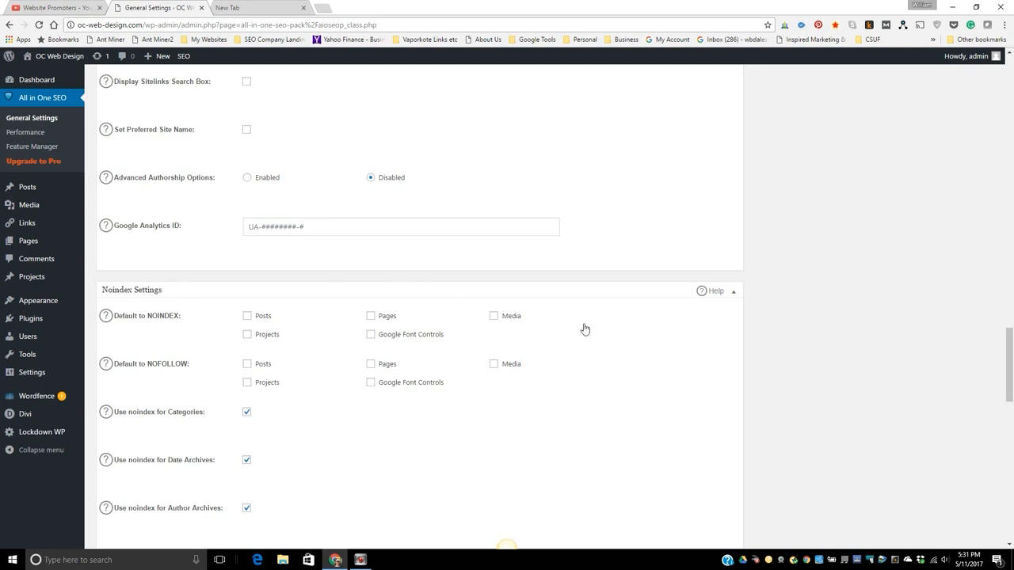
pyautogui.scroll(-1, 626, 337)
pyautogui.scroll(-2, 628, 339)
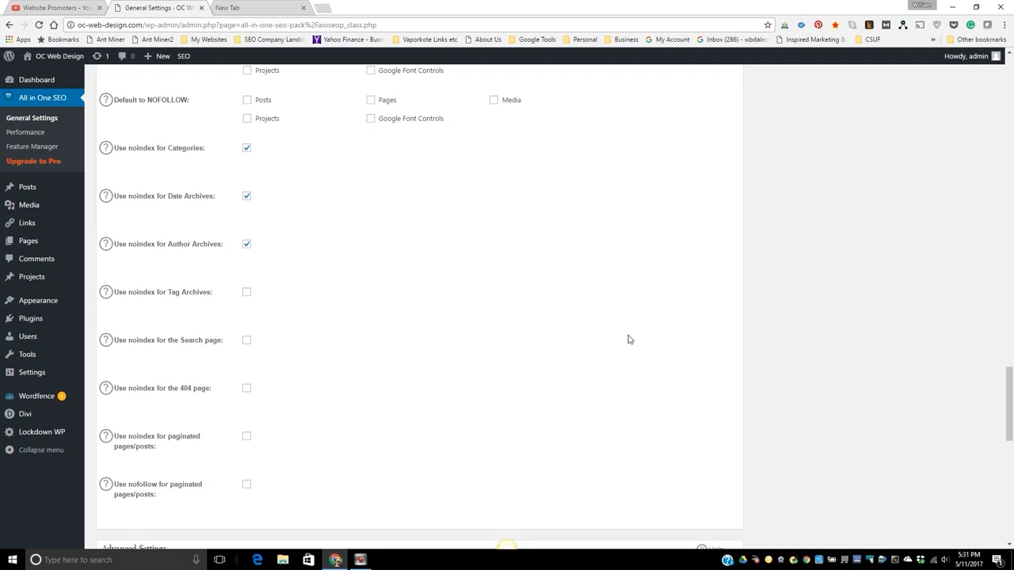
pyautogui.scroll(-5, 628, 339)
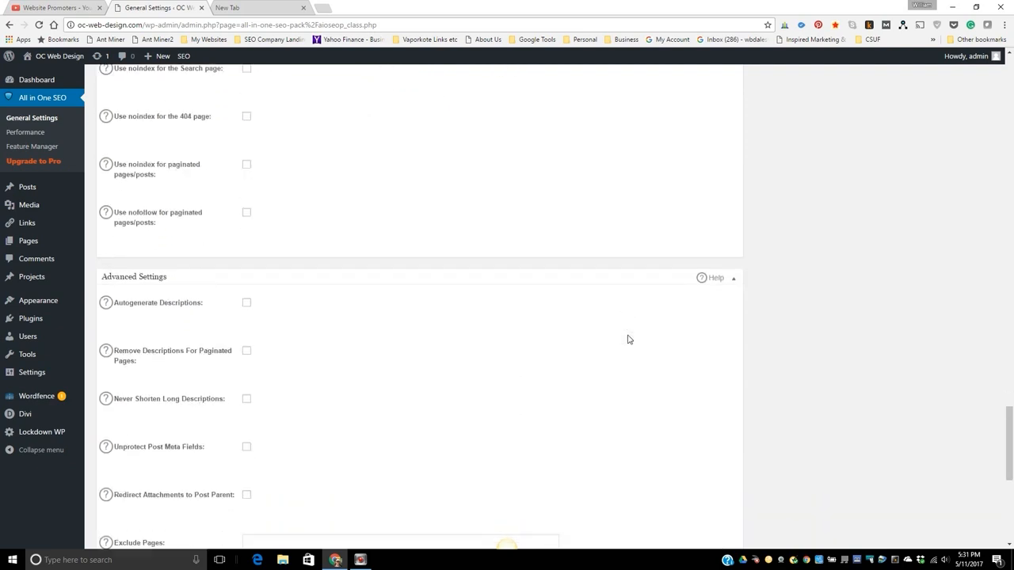
pyautogui.scroll(-2, 628, 339)
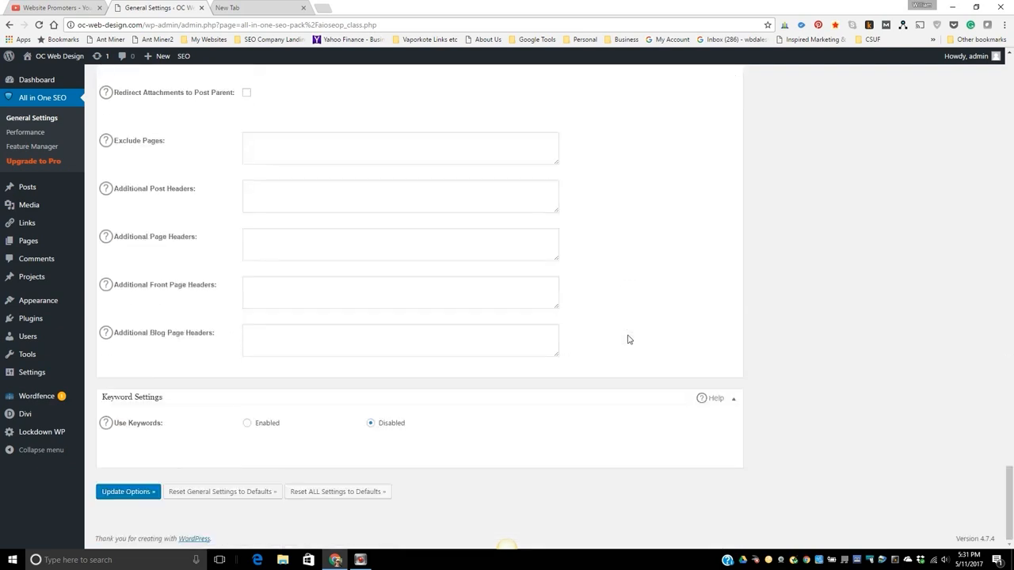
# Save the All in One SEO Pack options with the current settings.
pyautogui.scroll(5, 627, 339)
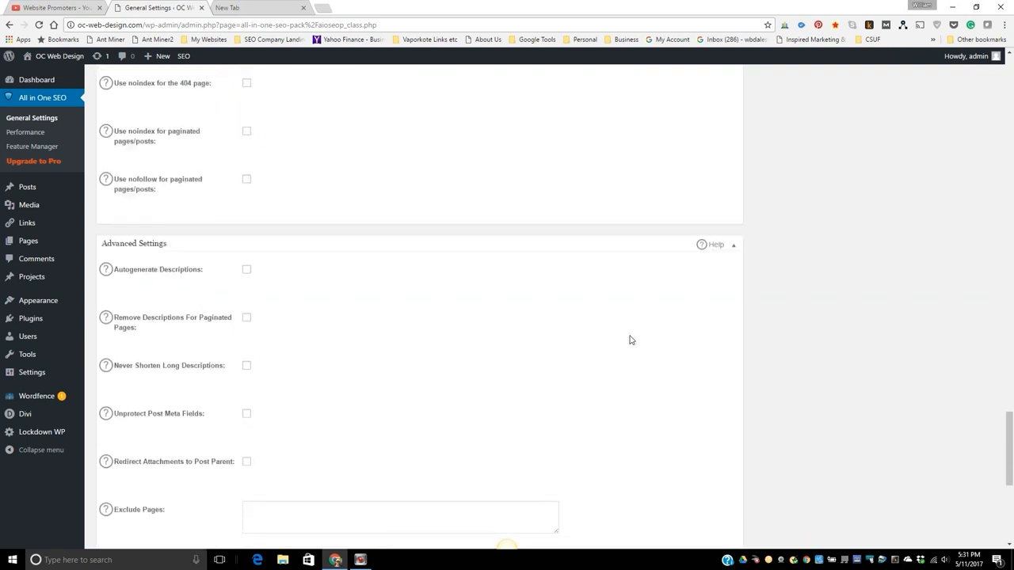
pyautogui.scroll(-5, 631, 340)
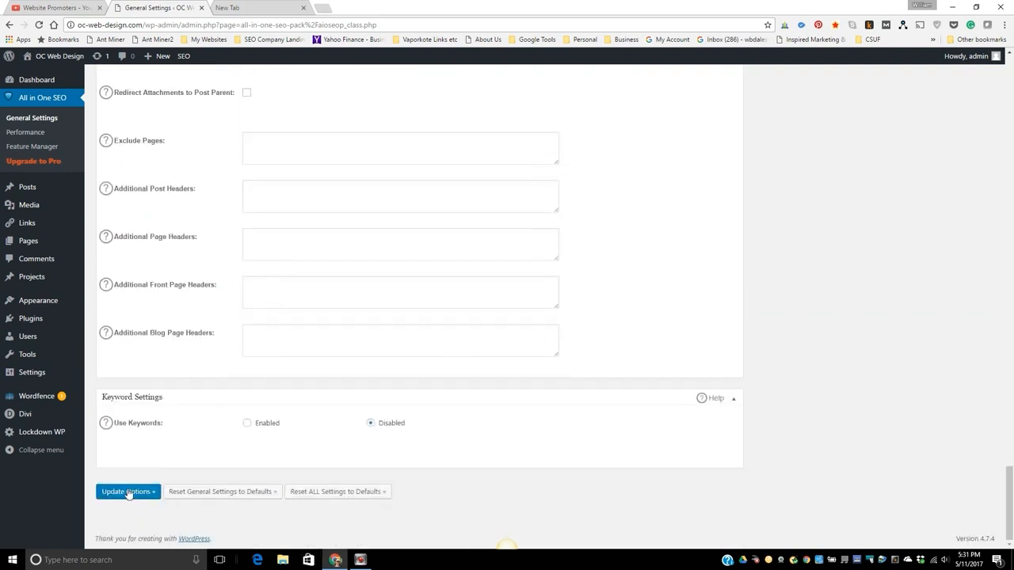
pyautogui.click(128, 492)
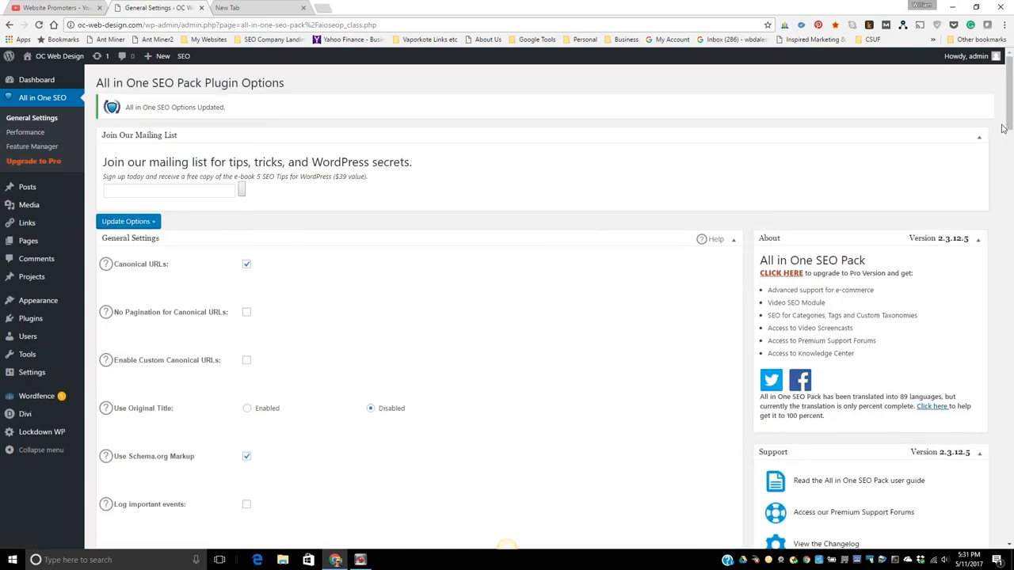
pyautogui.moveTo(1009, 119)
pyautogui.mouseDown()
pyautogui.moveTo(1010, 183)
pyautogui.moveTo(1010, 119)
pyautogui.mouseUp()
# Open the Home page for editing and examine the title and description fields in its All in One SEO Pack section.
pyautogui.moveTo(23, 245)
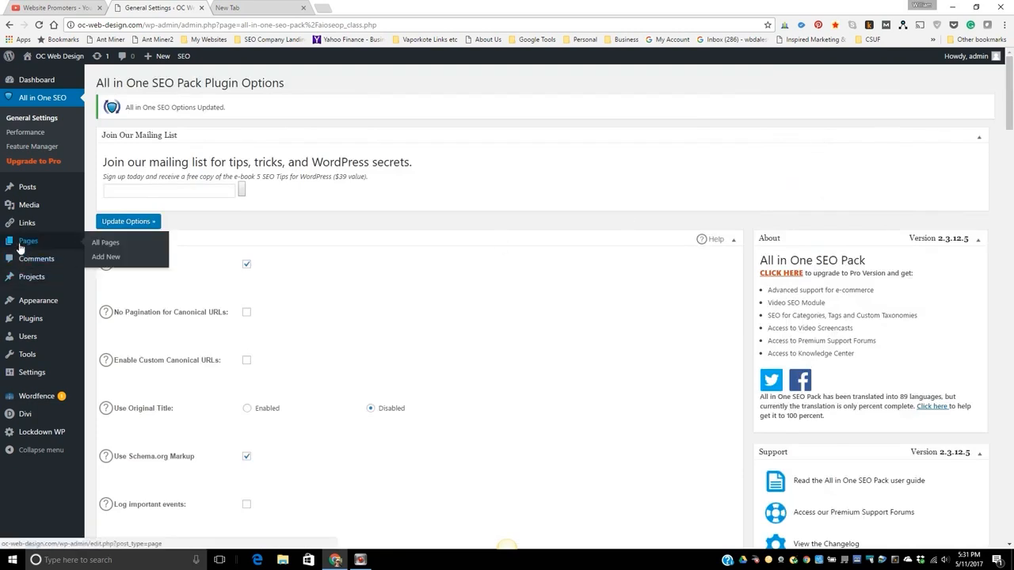
pyautogui.click(23, 248)
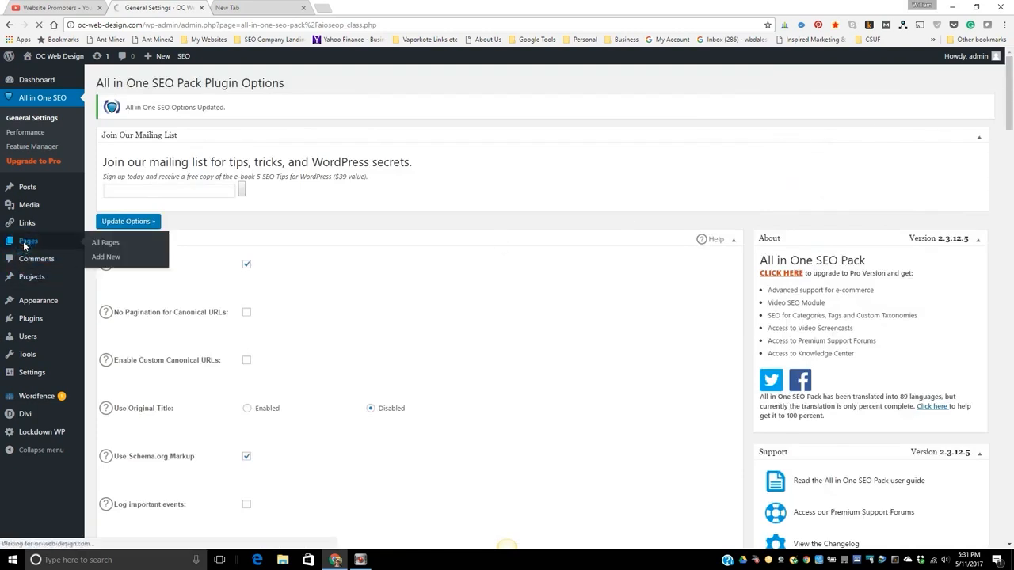
pyautogui.moveTo(126, 193)
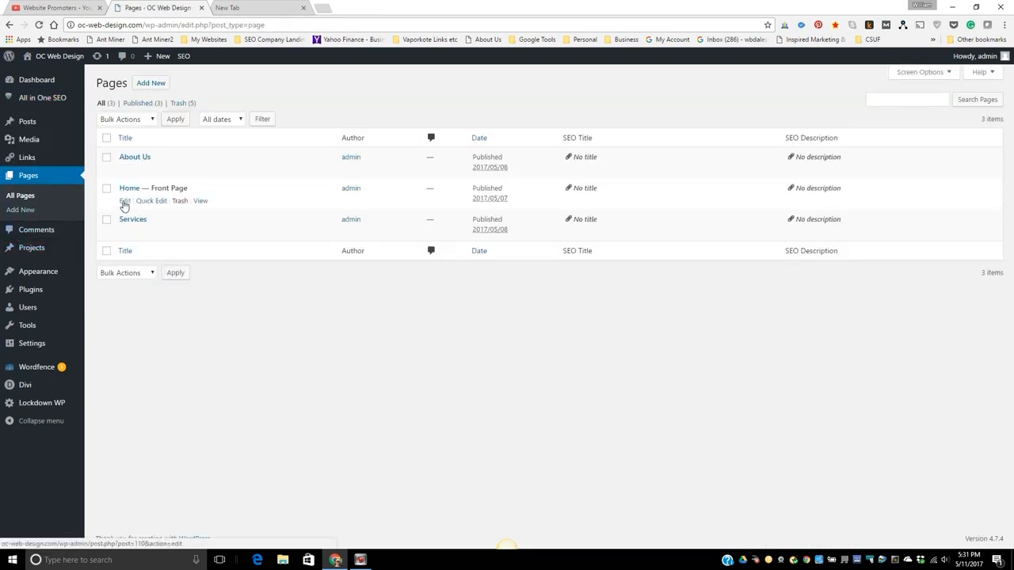
pyautogui.click(124, 203)
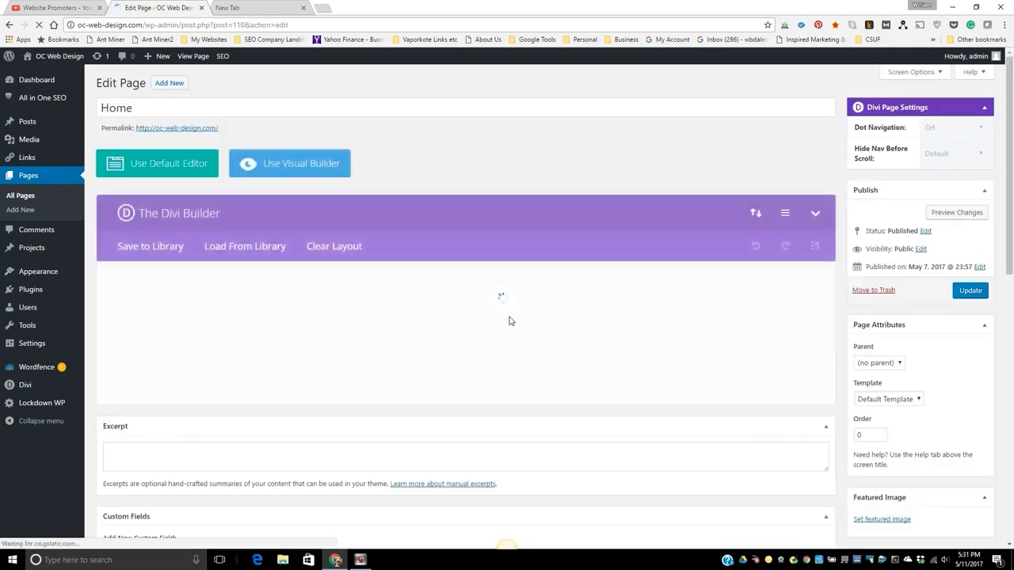
pyautogui.scroll(-2, 871, 316)
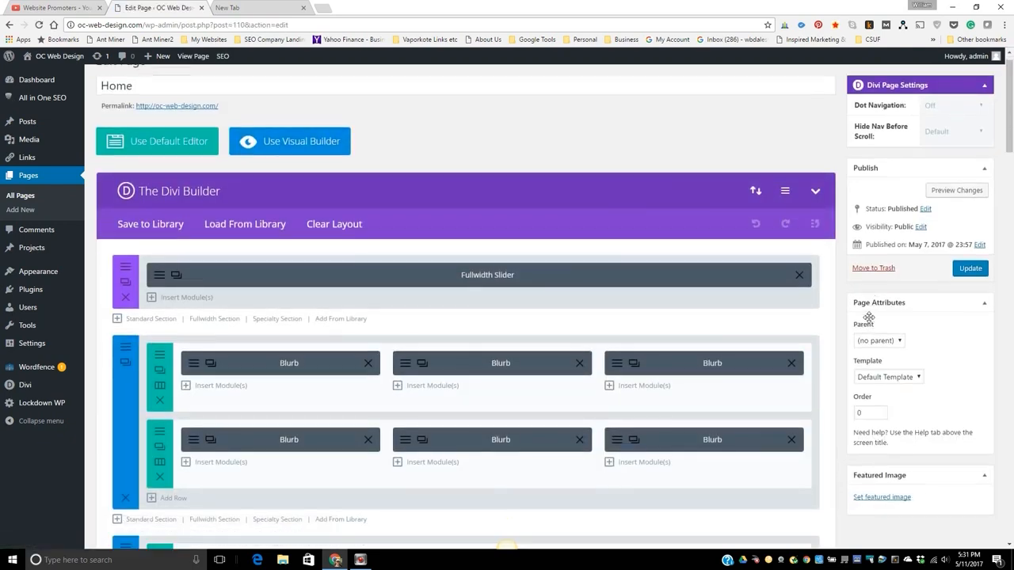
pyautogui.scroll(-9, 869, 321)
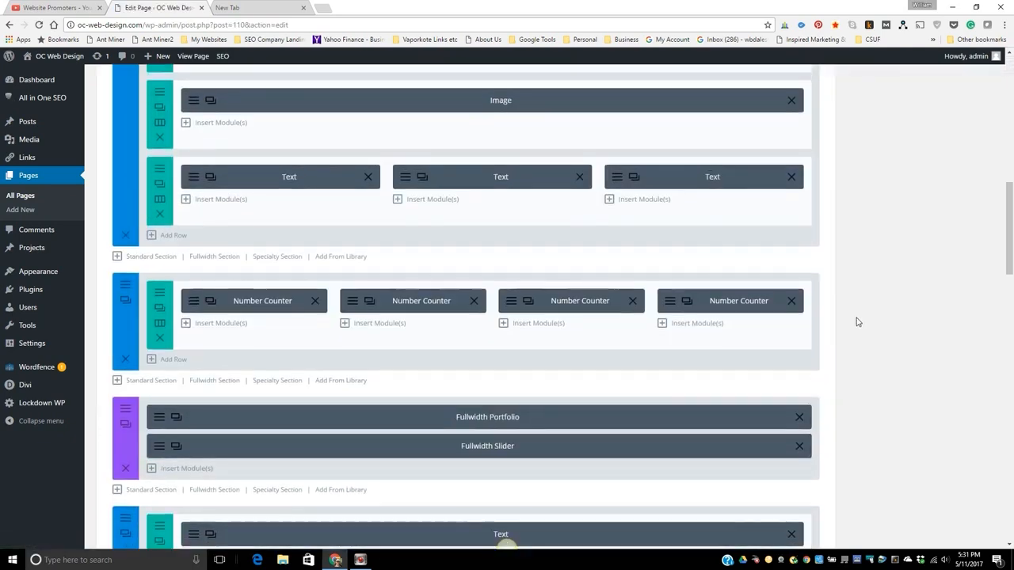
pyautogui.scroll(-10, 807, 316)
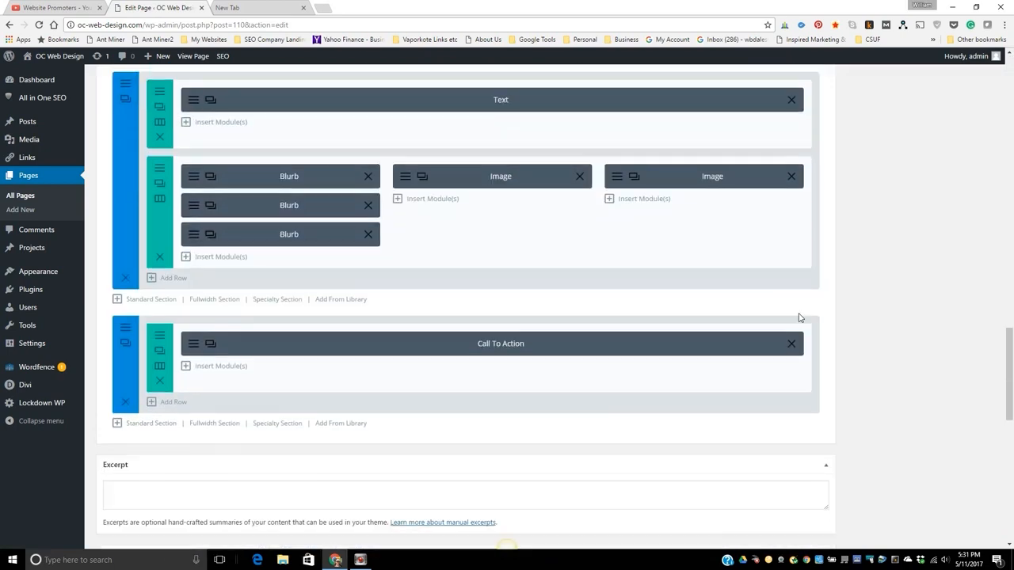
pyautogui.scroll(-4, 797, 314)
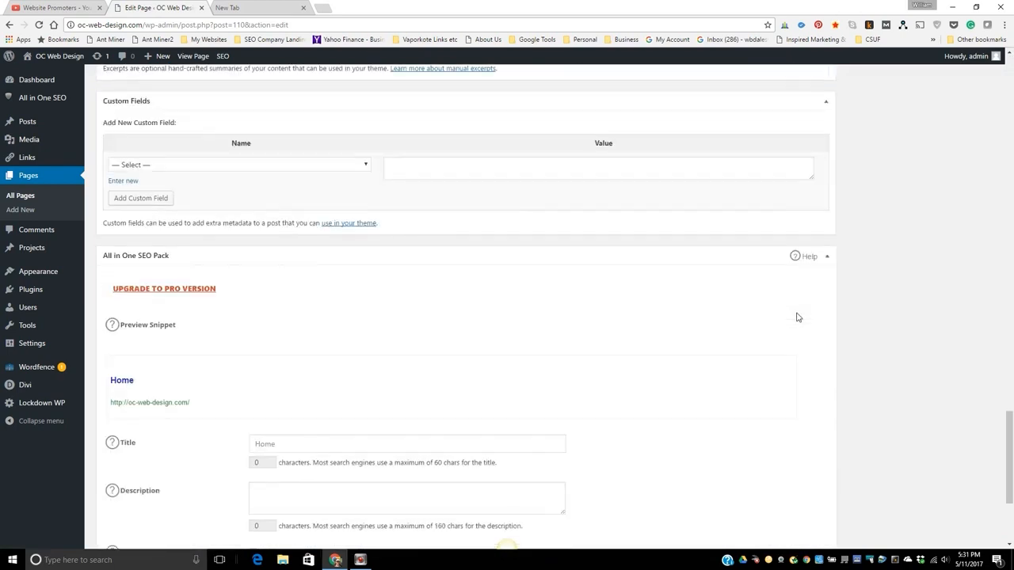
pyautogui.scroll(-2, 796, 317)
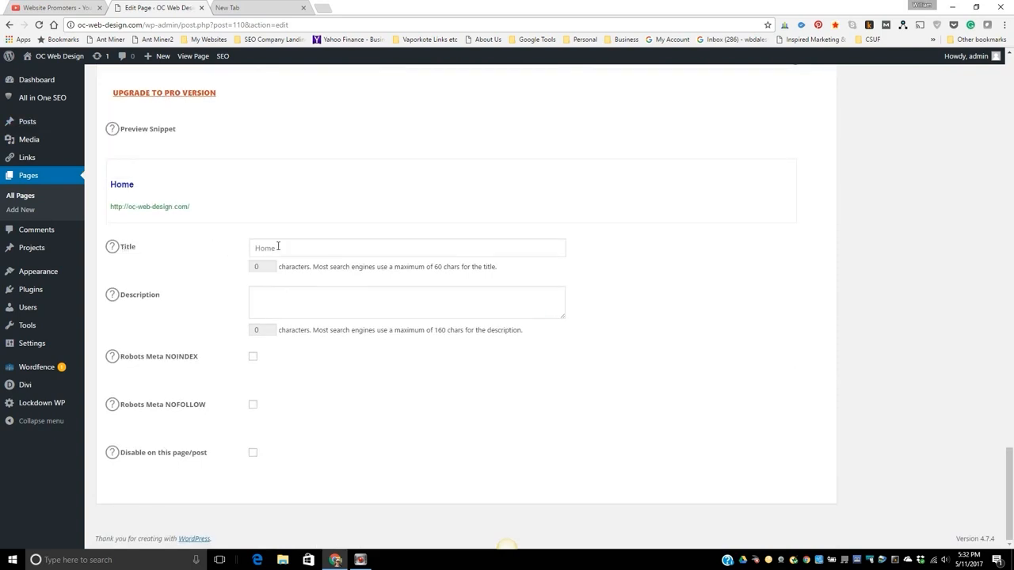
pyautogui.click(265, 302)
pyautogui.click(261, 303)
pyautogui.click(296, 248)
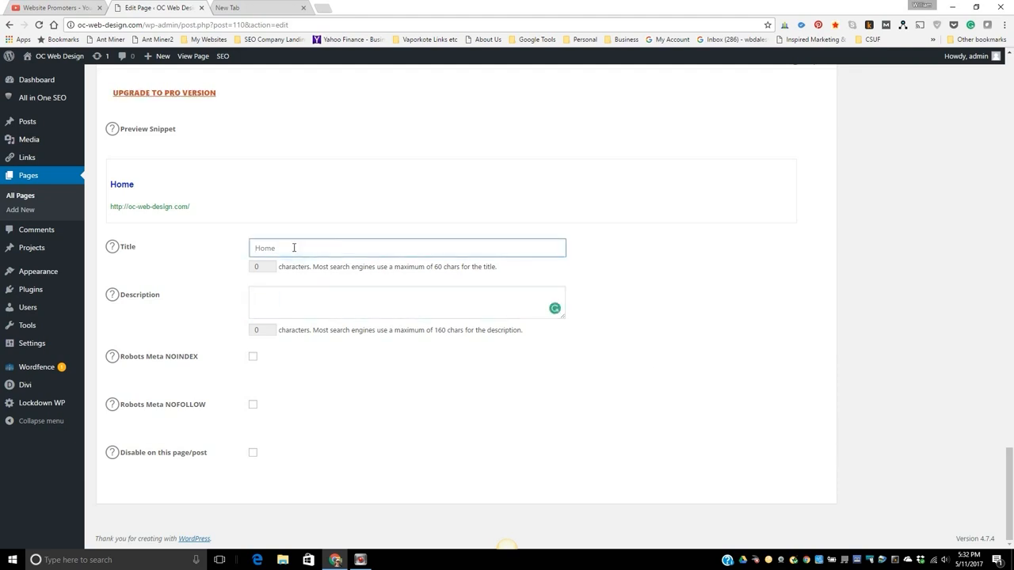
pyautogui.scroll(12, 557, 324)
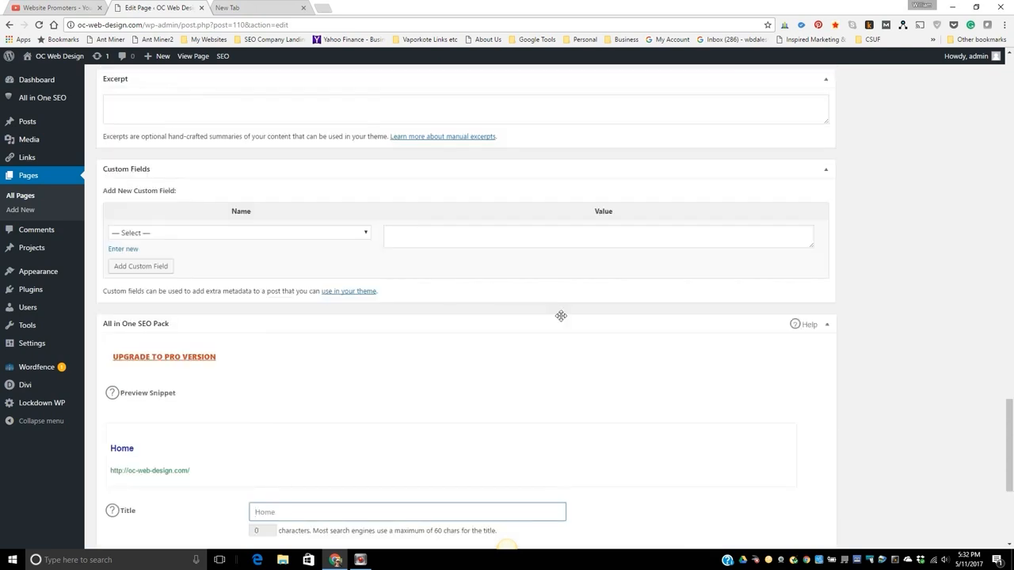
pyautogui.scroll(15, 557, 324)
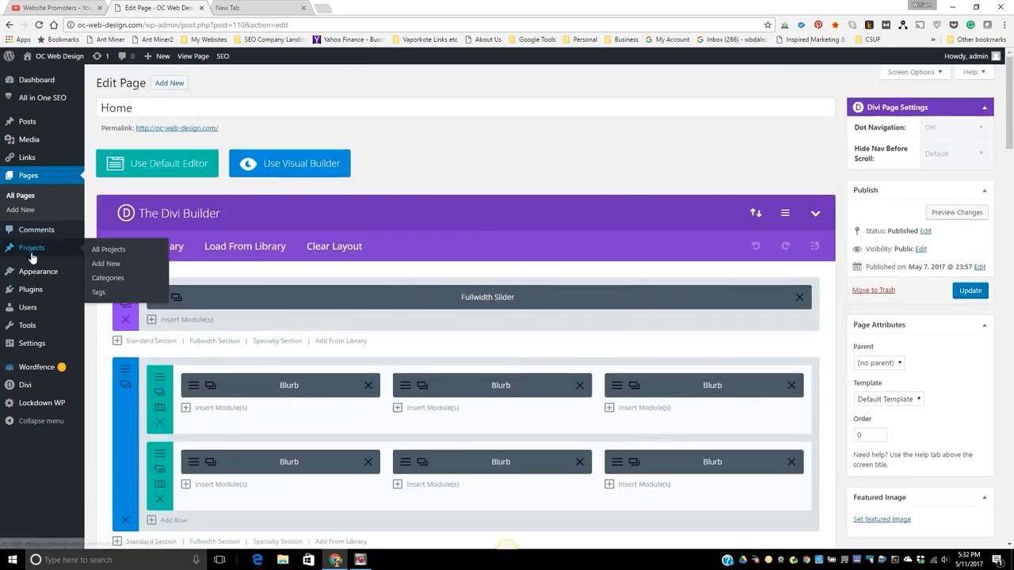
# In the Call Now Button settings, enter the business phone number, leave the button disabled and save the changes.
pyautogui.click(27, 290)
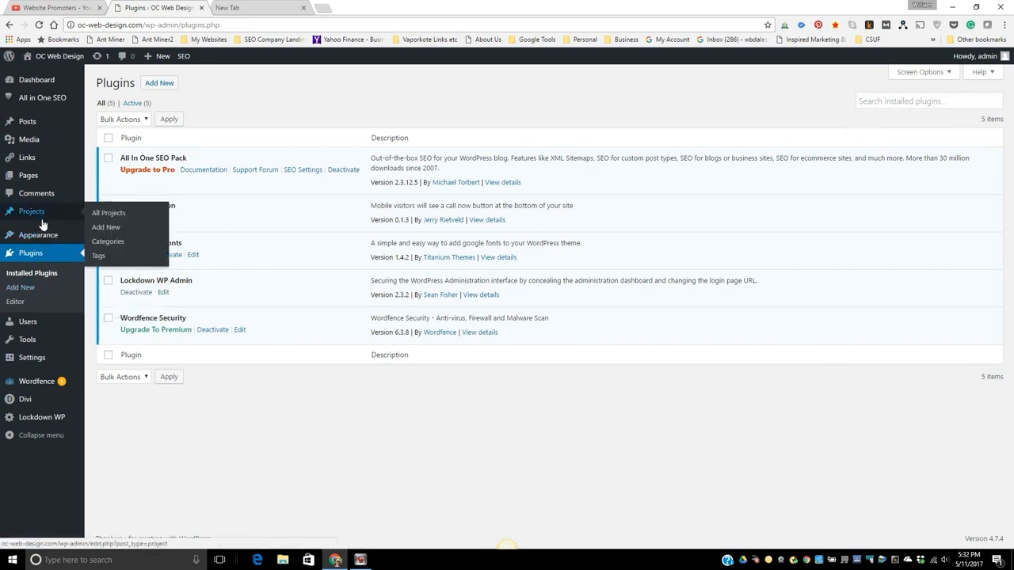
pyautogui.moveTo(46, 365)
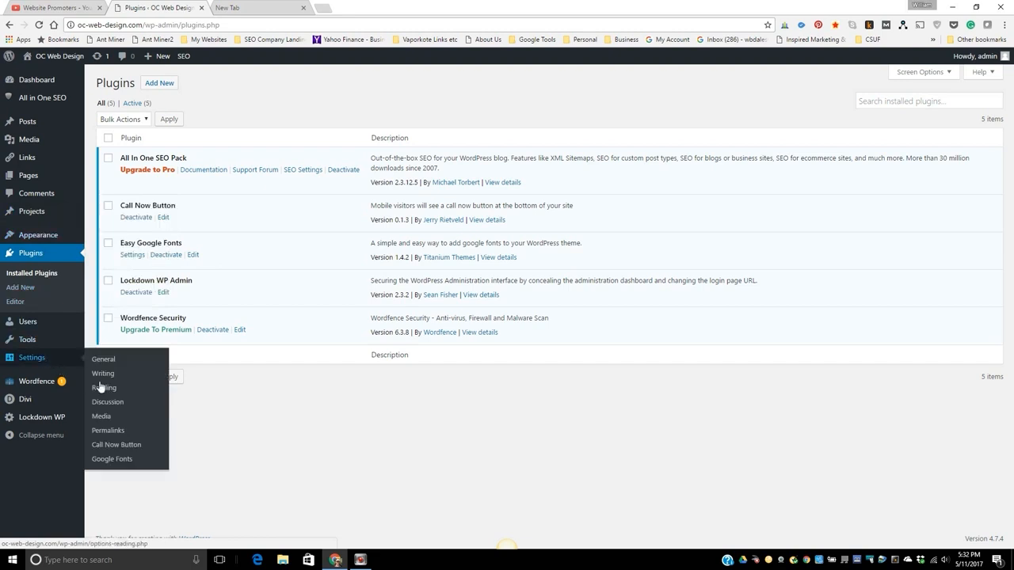
pyautogui.click(122, 446)
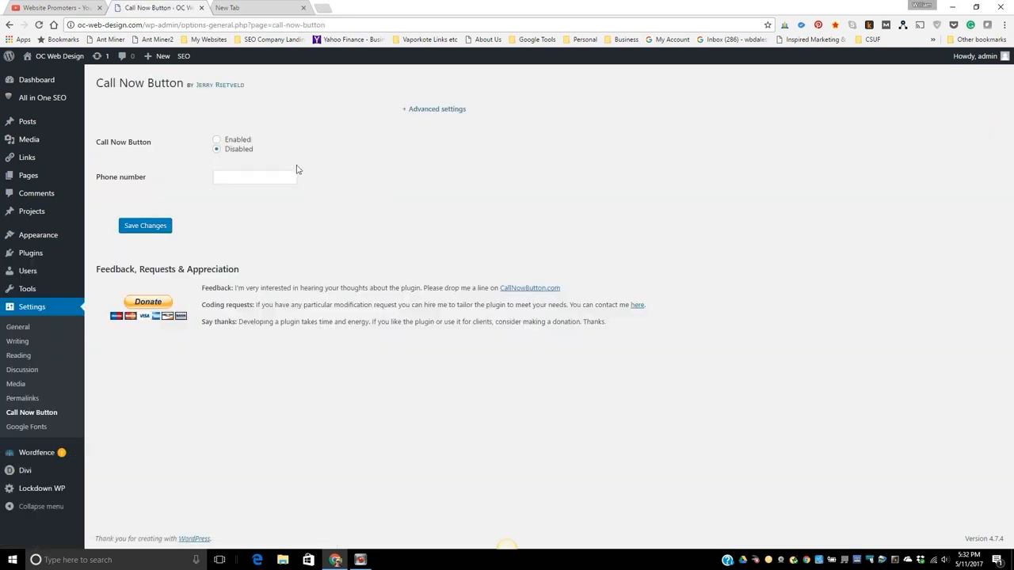
pyautogui.click(217, 140)
pyautogui.click(218, 149)
pyautogui.click(225, 178)
pyautogui.click(146, 231)
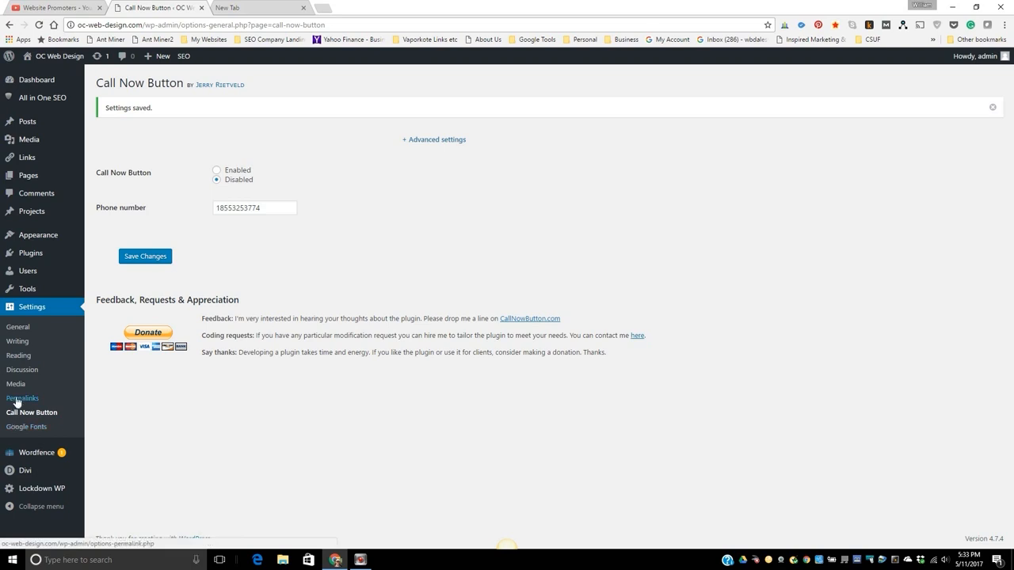
# Delete the existing Heading1 (h1) font control from the Google Fonts settings.
pyautogui.moveTo(32, 261)
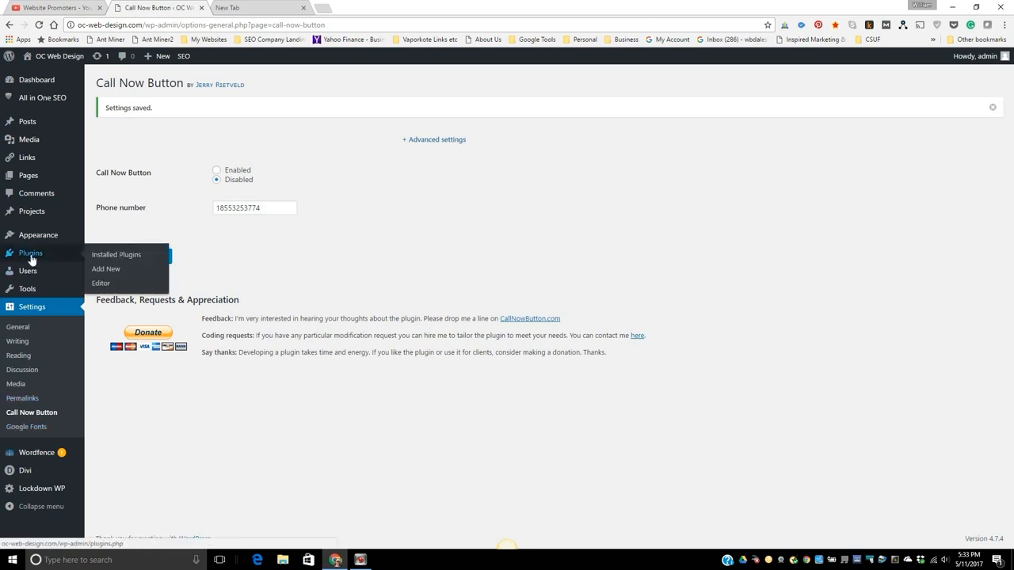
pyautogui.click(31, 260)
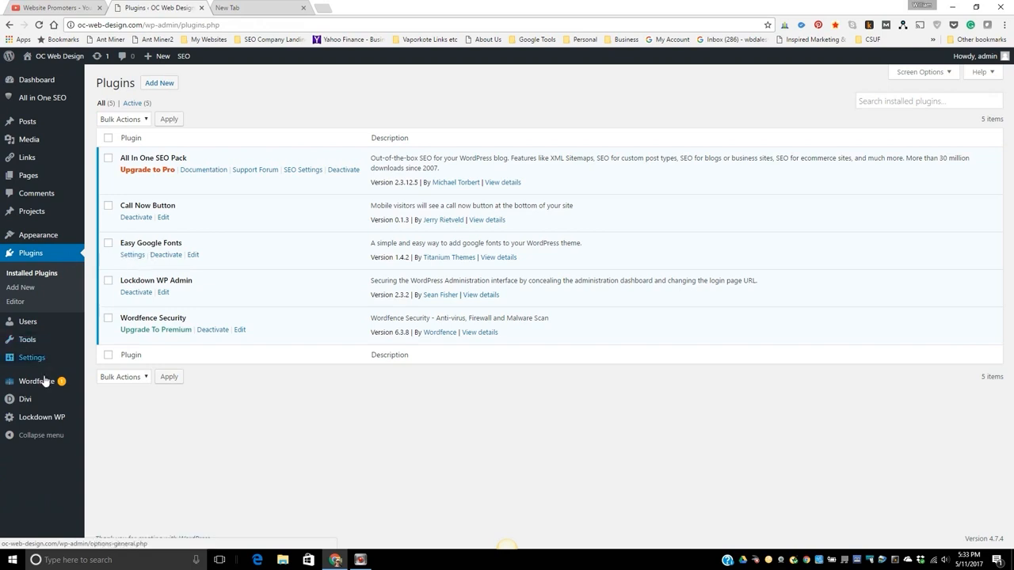
pyautogui.moveTo(32, 365)
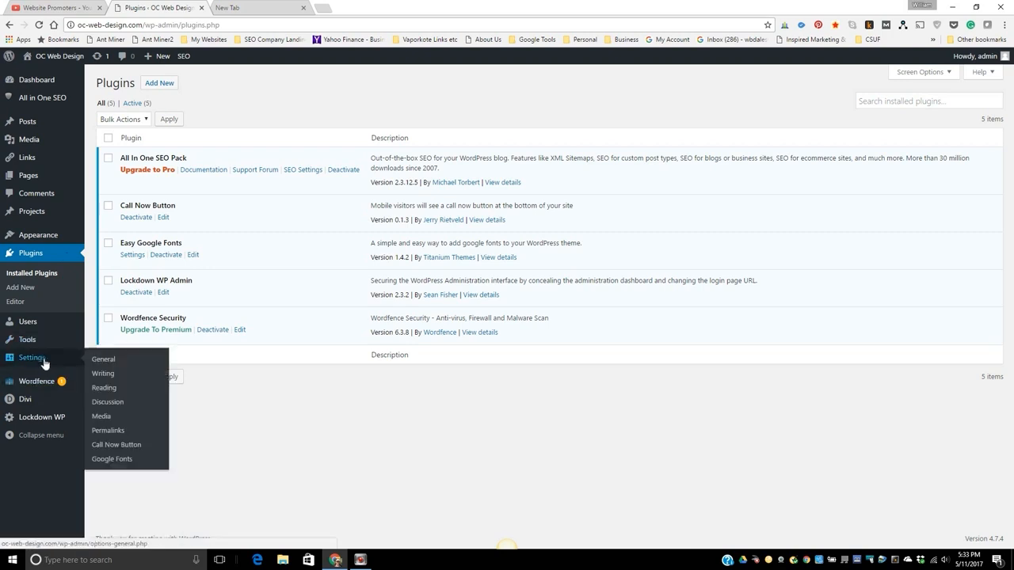
pyautogui.click(112, 459)
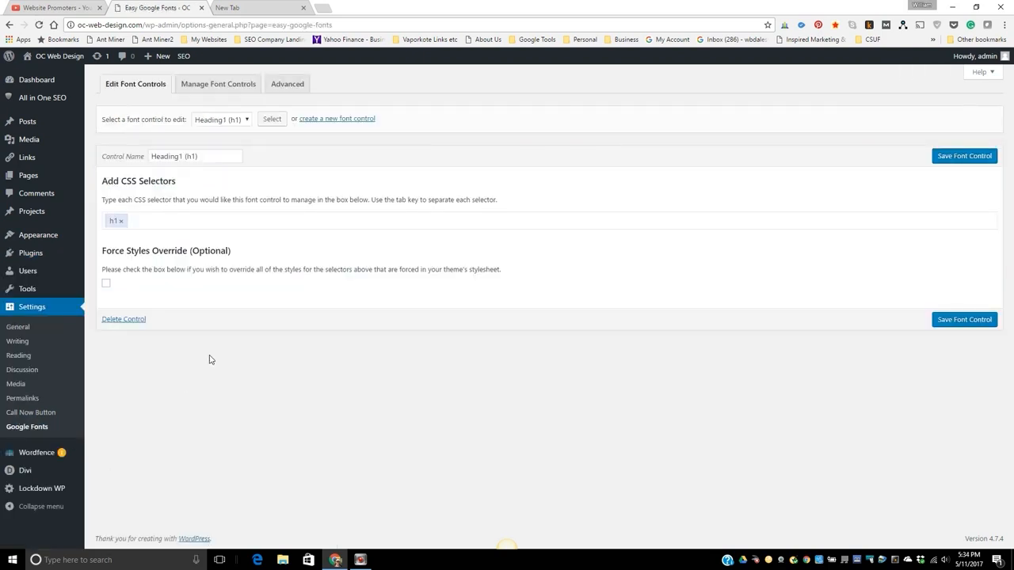
pyautogui.click(216, 88)
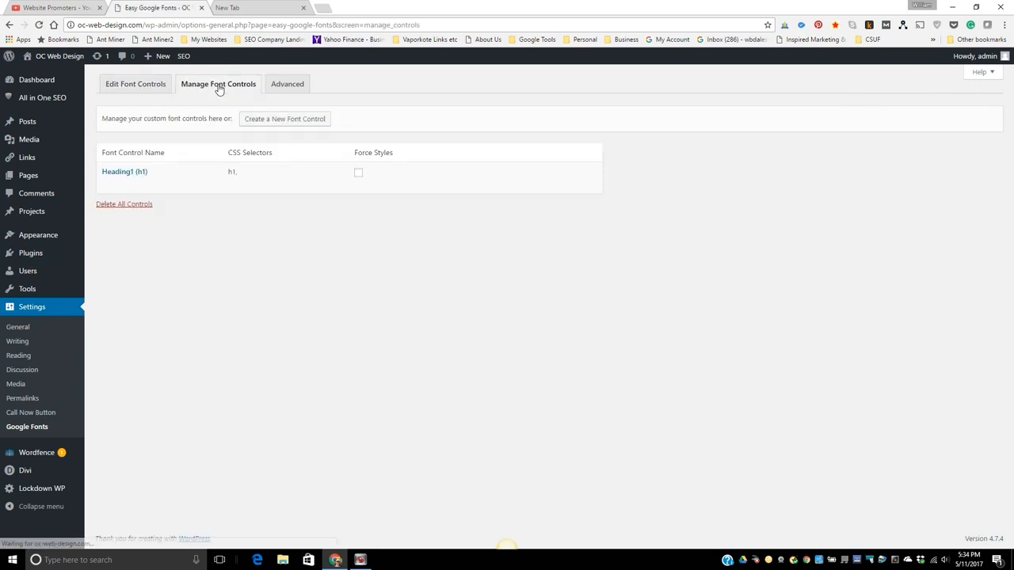
pyautogui.moveTo(114, 189)
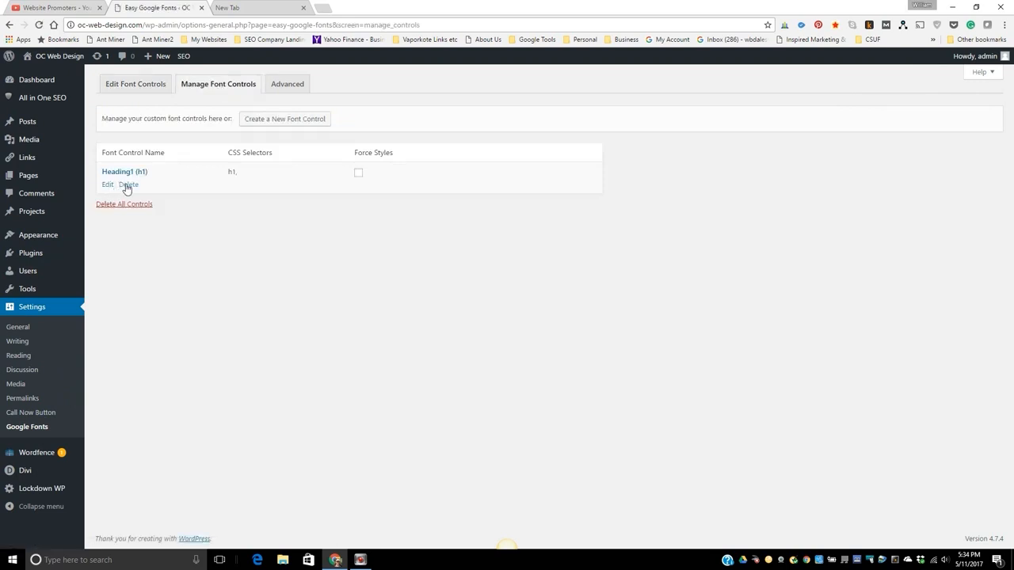
pyautogui.click(127, 185)
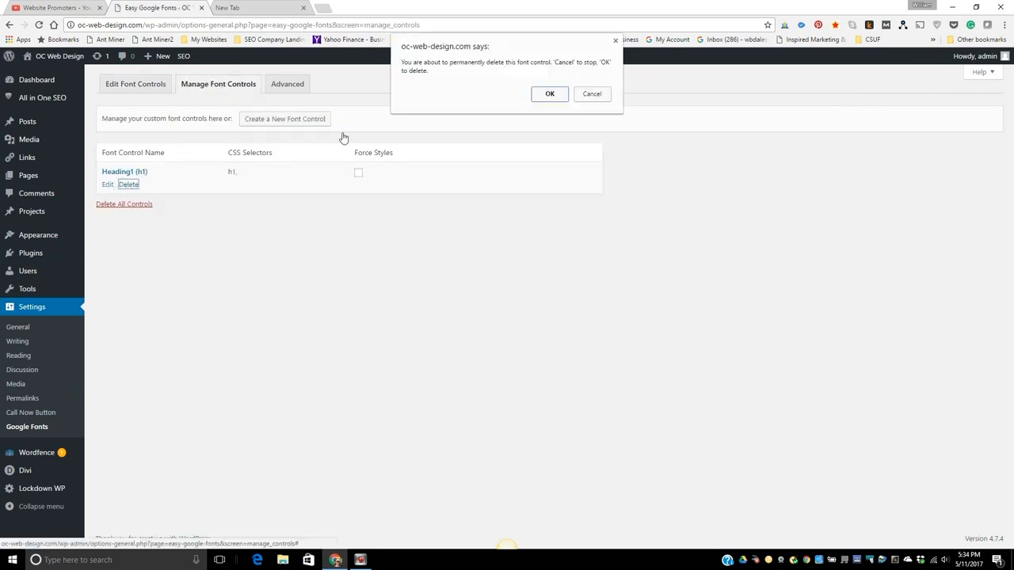
pyautogui.click(548, 93)
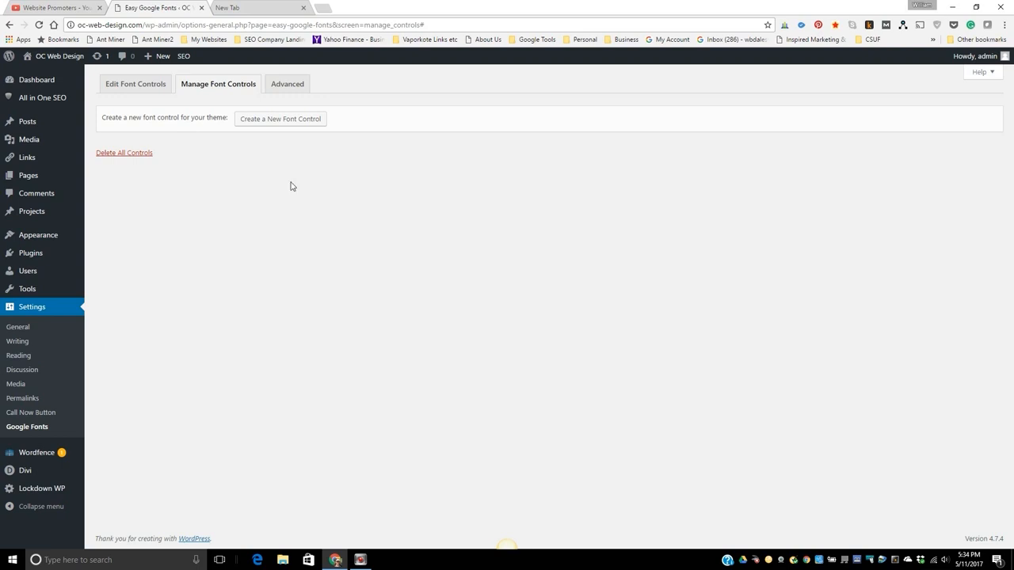
# Create a new font control named Heading1 (h1).
pyautogui.click(268, 125)
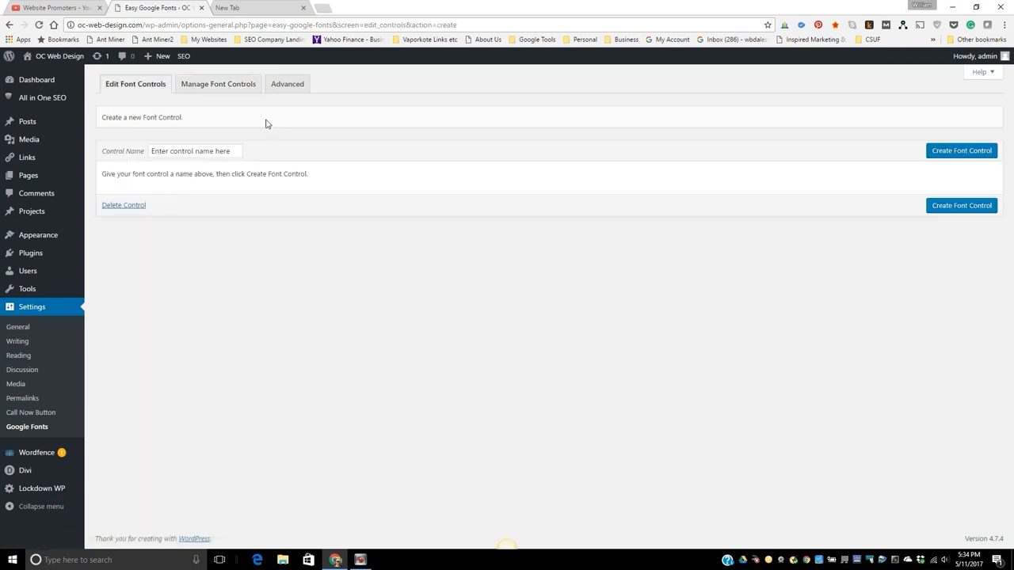
pyautogui.click(170, 152)
pyautogui.write('Heading1 (h1')
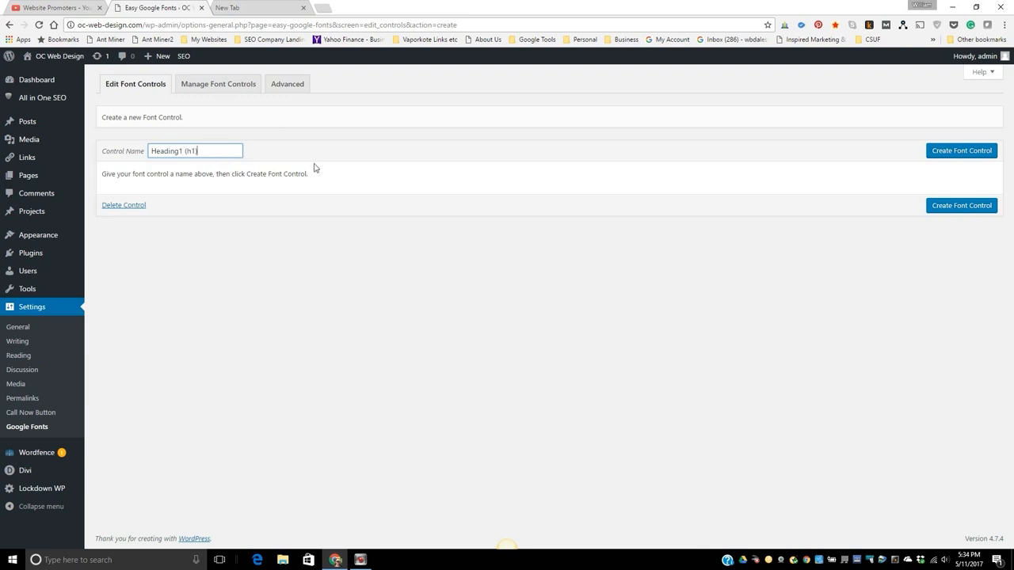
pyautogui.click(961, 151)
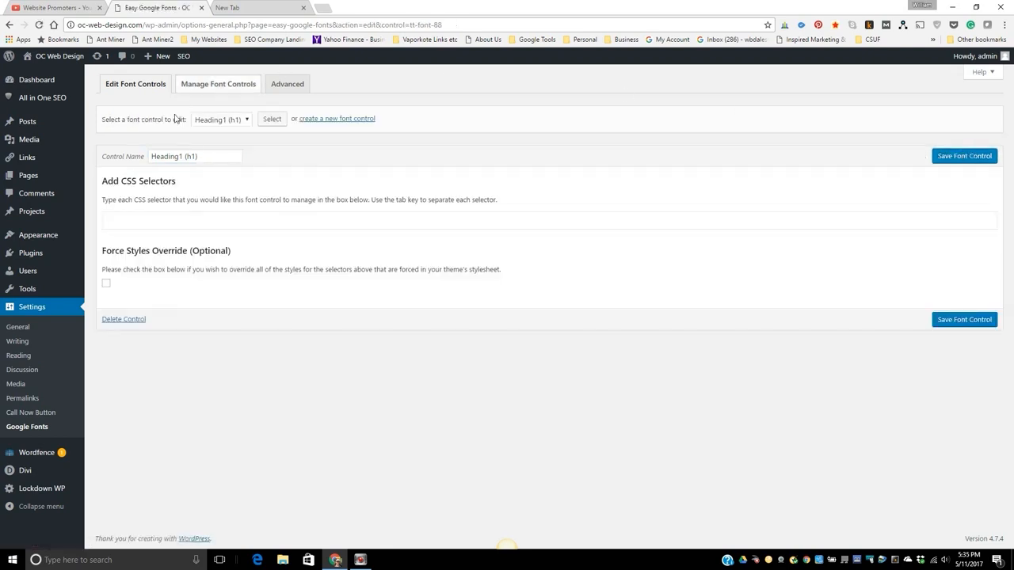
# Add the CSS selector h1 to the Heading1 (h1) font control and save it.
pyautogui.click(110, 220)
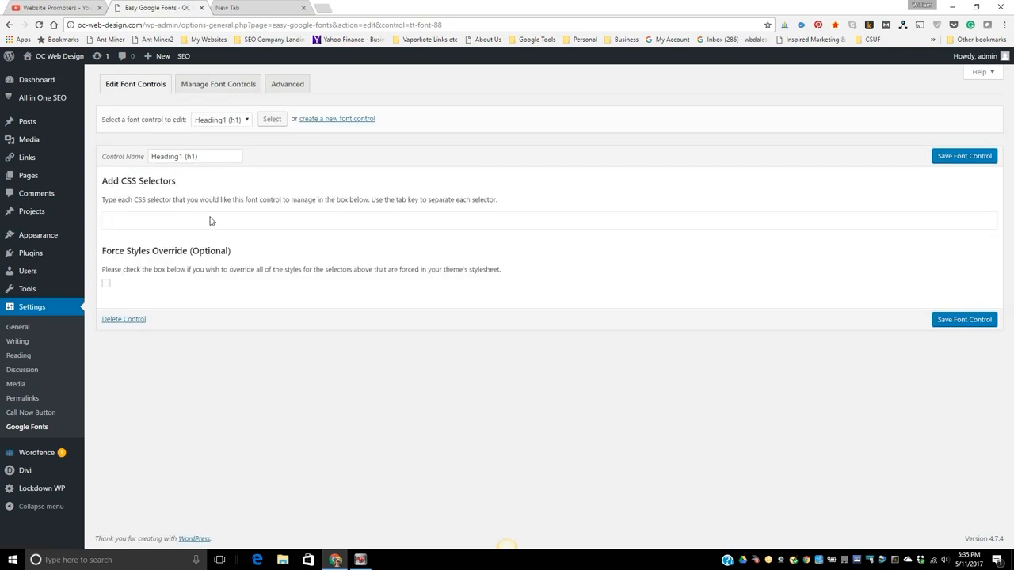
pyautogui.write('h1')
pyautogui.press('Tab')
pyautogui.click(973, 163)
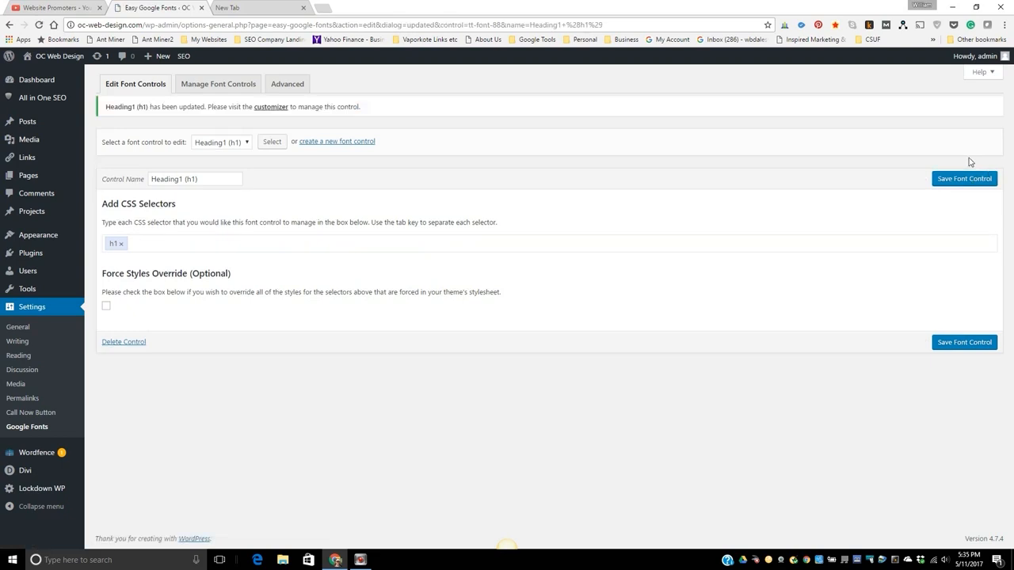
# Create another font control named Paragraph (p).
pyautogui.click(210, 85)
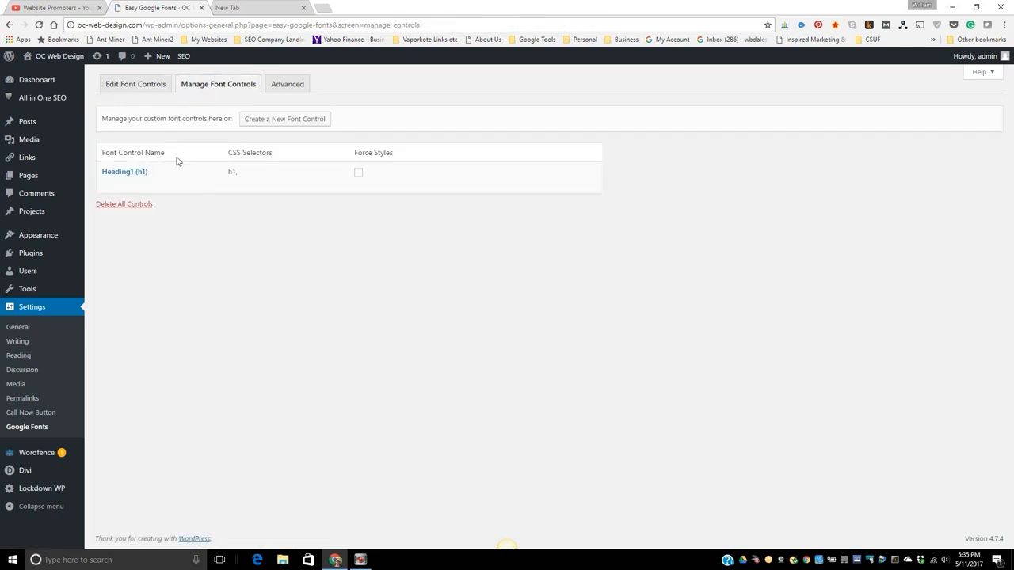
pyautogui.click(280, 123)
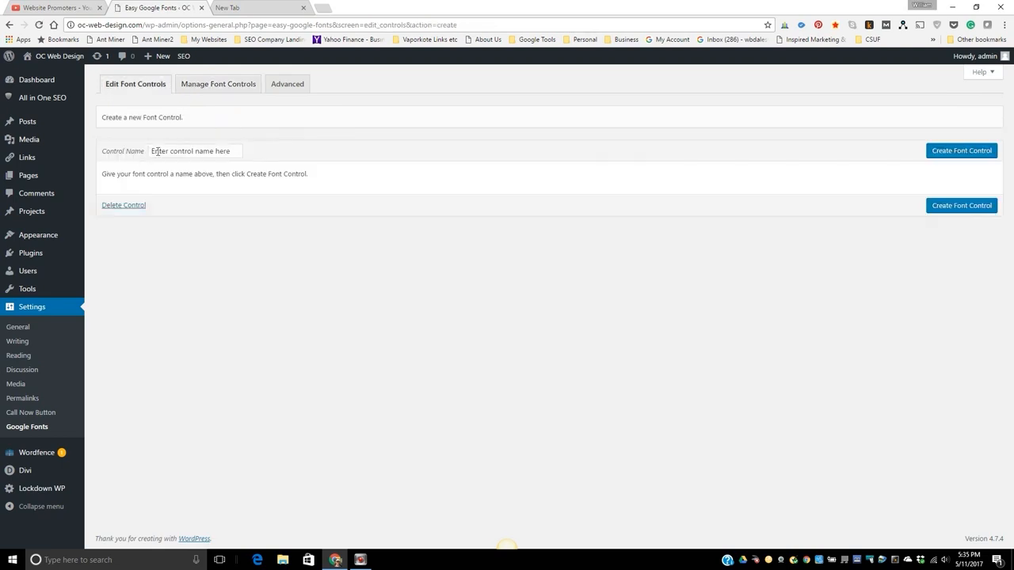
pyautogui.click(161, 151)
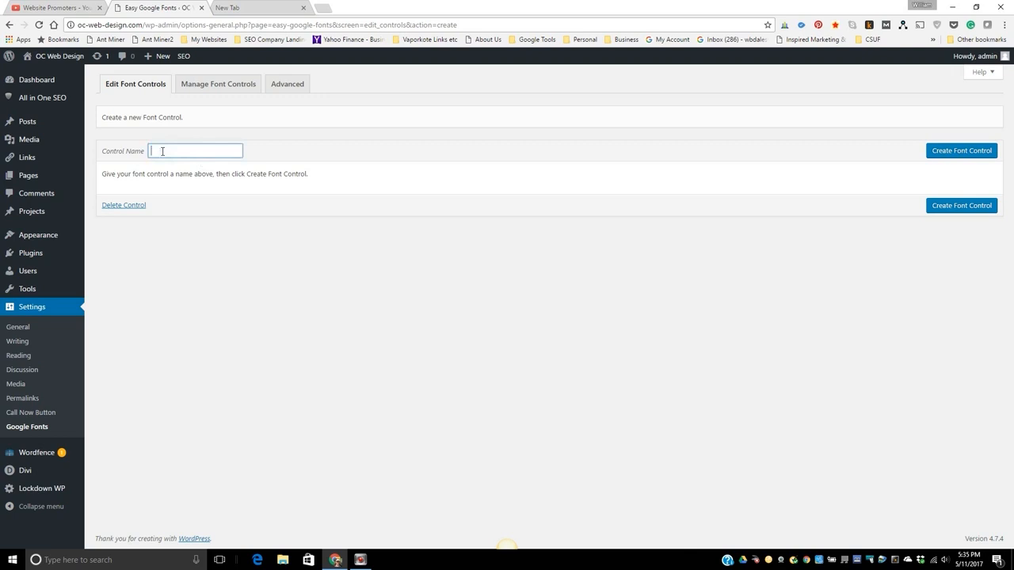
pyautogui.write('Paragraph (p)')
pyautogui.click(979, 155)
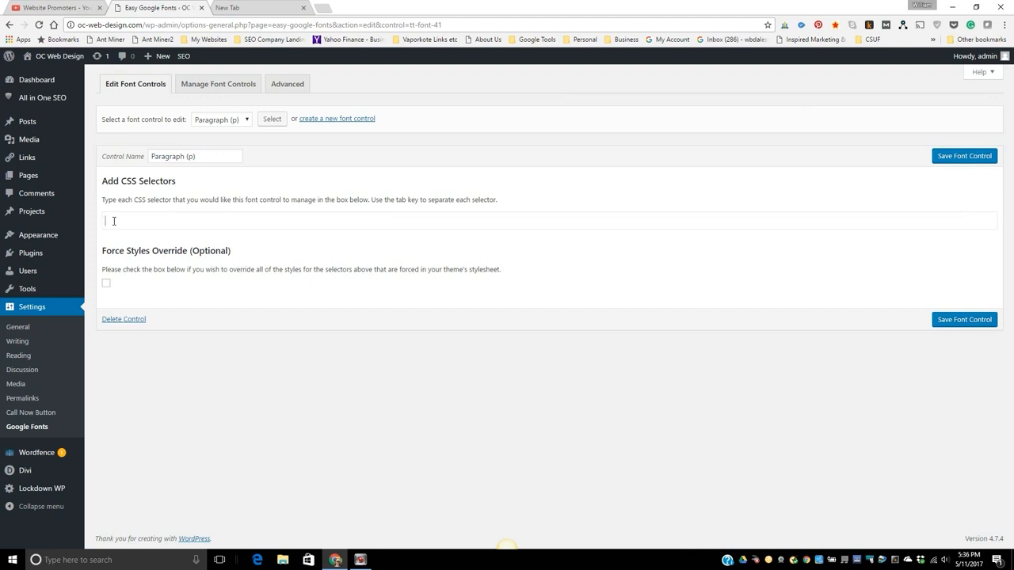
# Add the CSS selector p to the Paragraph (p) font control and save it.
pyautogui.write('p')
pyautogui.press('Tab')
pyautogui.click(972, 162)
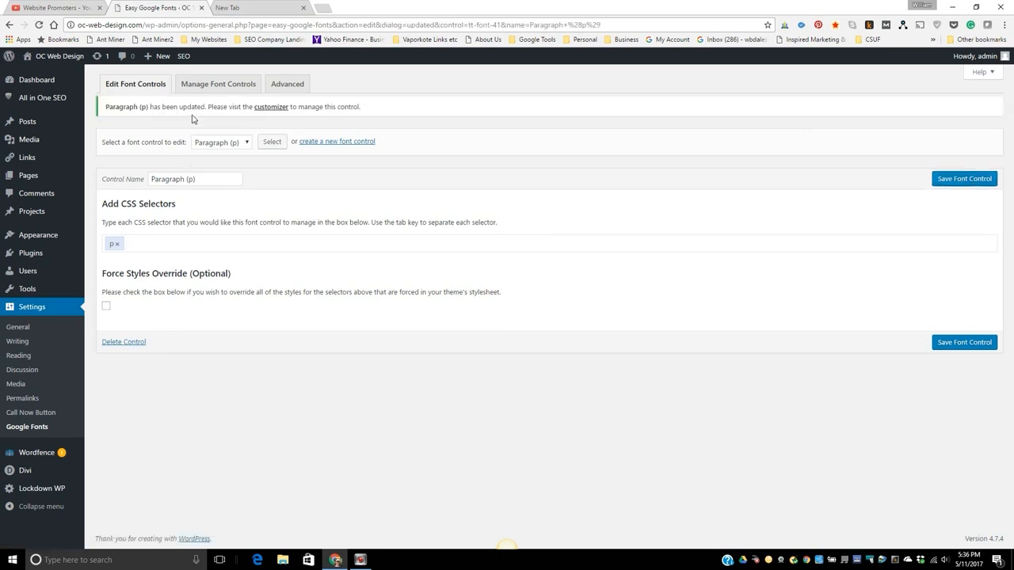
# Enable Force Styles for both the Heading1 (h1) and Paragraph (p) font controls.
pyautogui.click(214, 87)
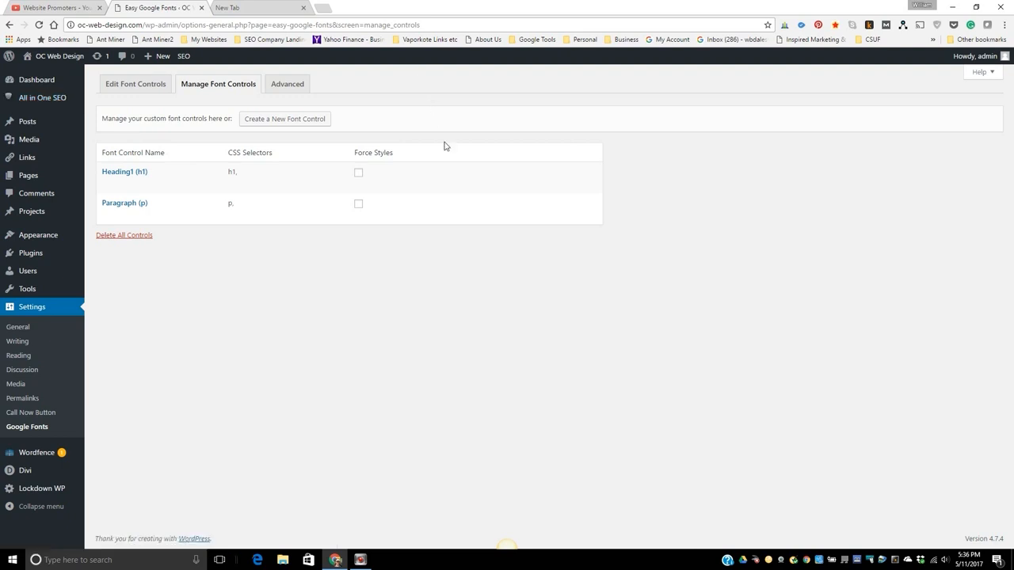
pyautogui.moveTo(351, 224)
pyautogui.click(360, 175)
pyautogui.click(358, 205)
# In the Lockdown WP settings, hide WP Admin from logged-out users, set the WordPress login URL to a first-name slug and save.
pyautogui.click(32, 253)
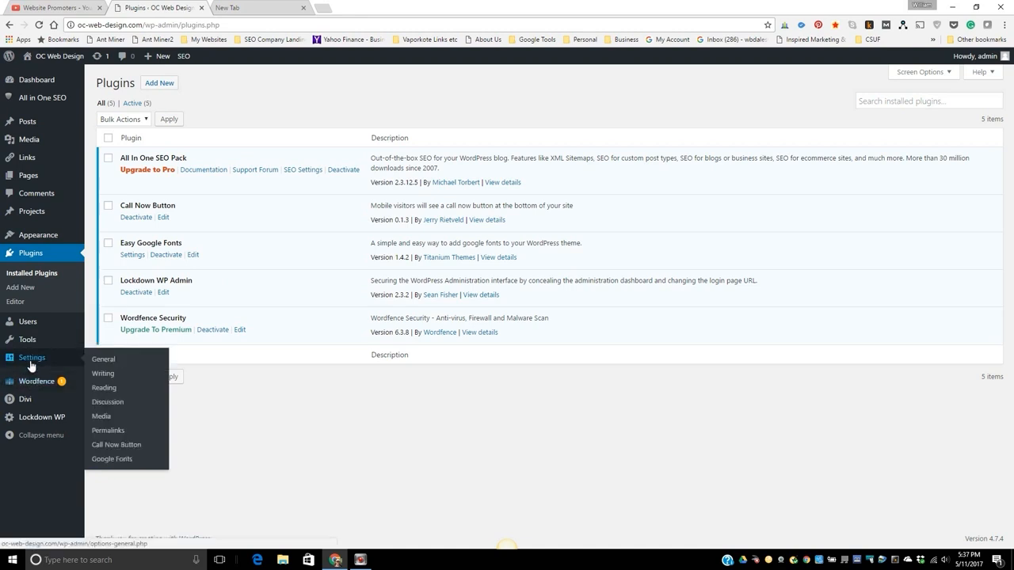
pyautogui.moveTo(38, 235)
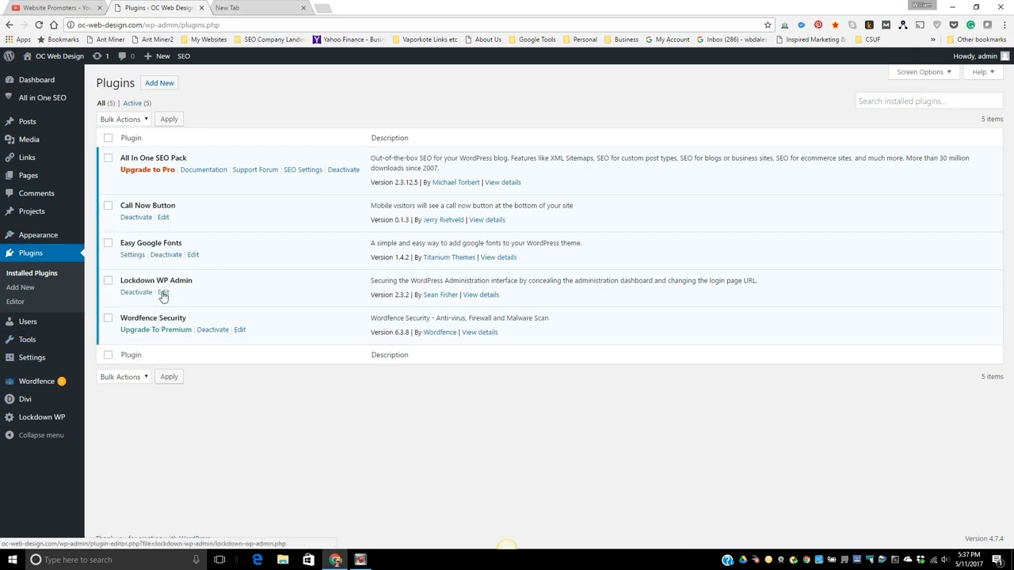
pyautogui.moveTo(18, 424)
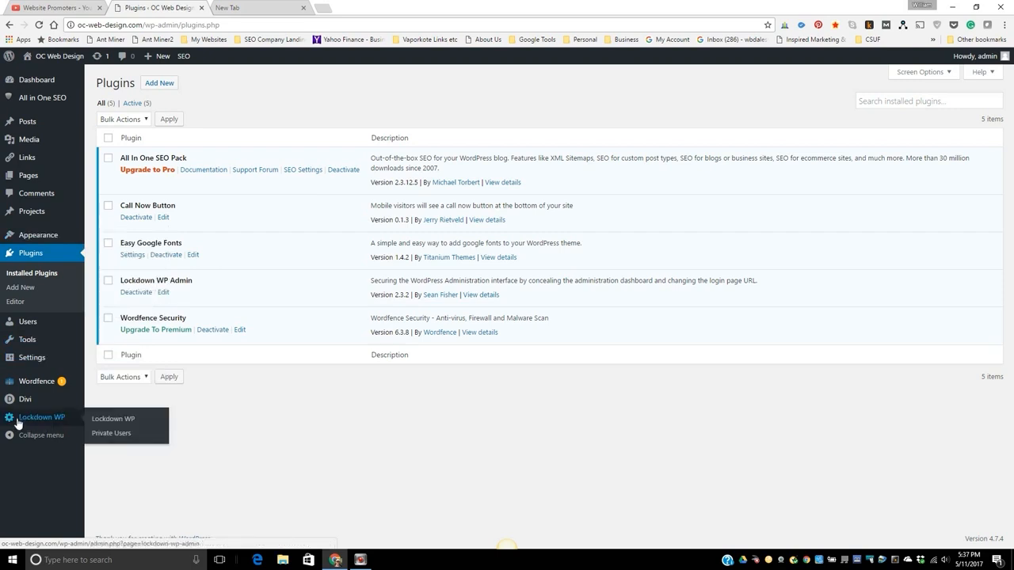
pyautogui.click(54, 418)
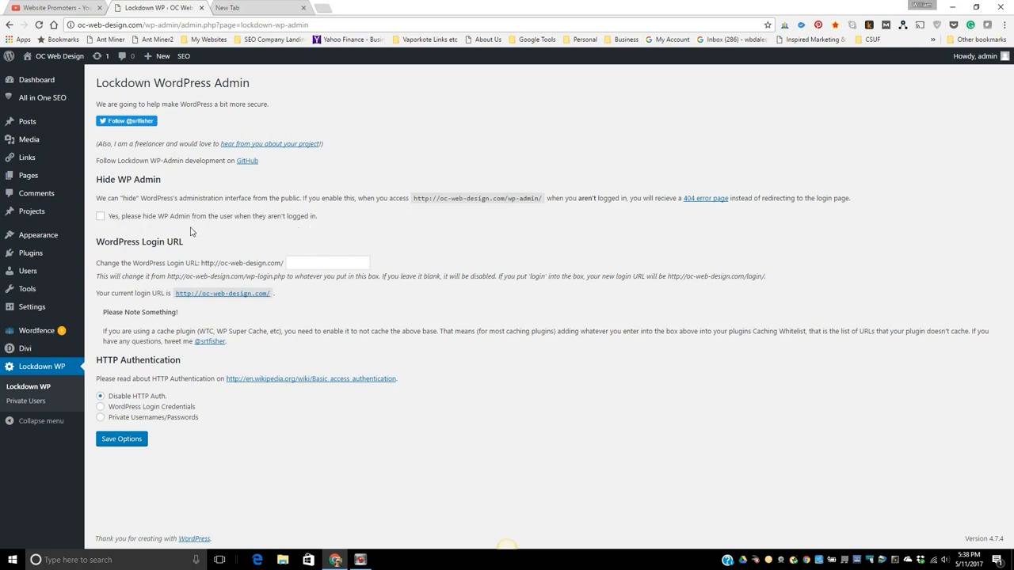
pyautogui.click(100, 217)
pyautogui.click(303, 262)
pyautogui.write('billy')
pyautogui.click(117, 442)
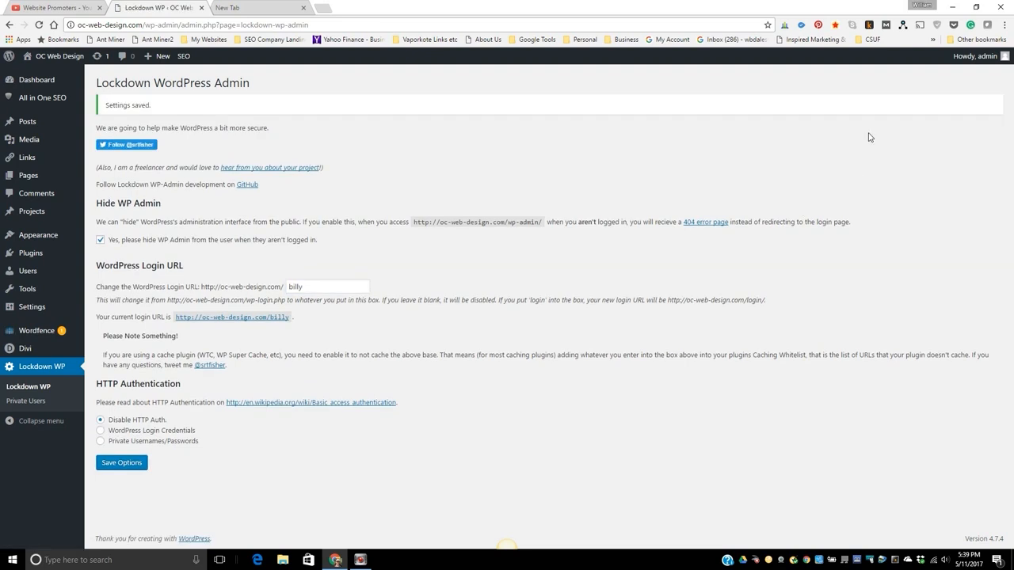
# Log out of WordPress and test the admin lockdown by visiting oc-web-design.com/admin.
pyautogui.moveTo(978, 57)
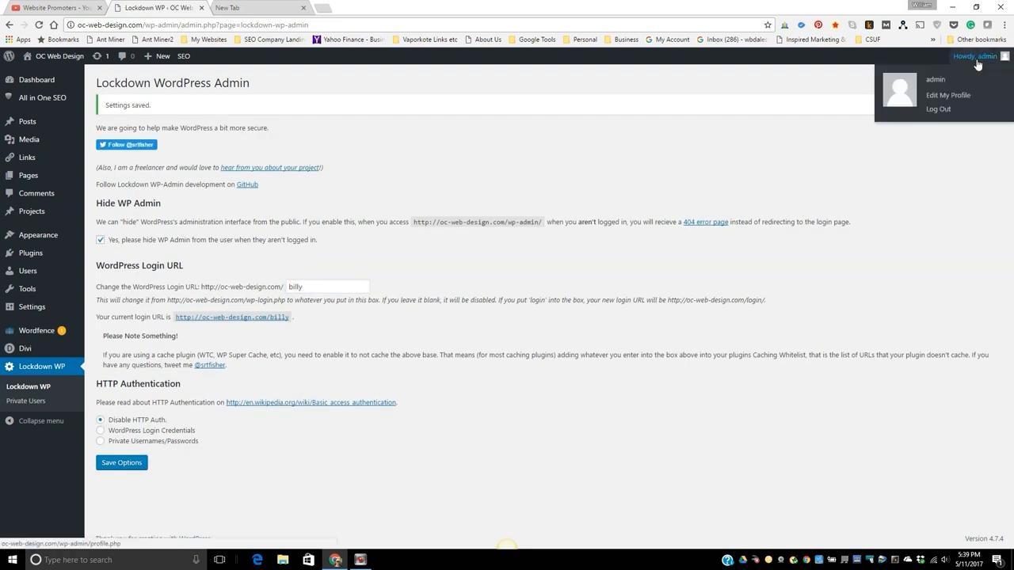
pyautogui.click(951, 109)
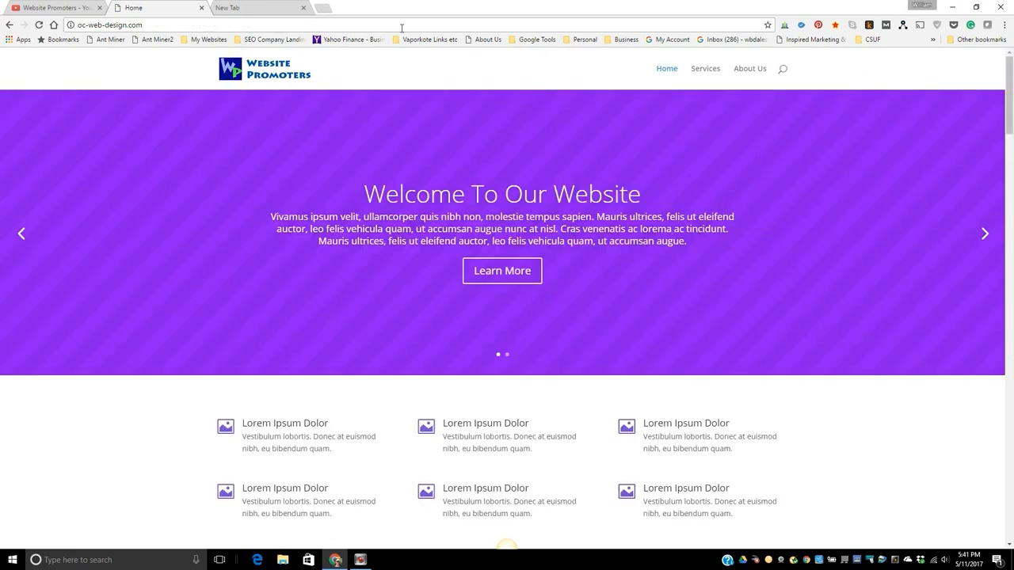
pyautogui.click(156, 25)
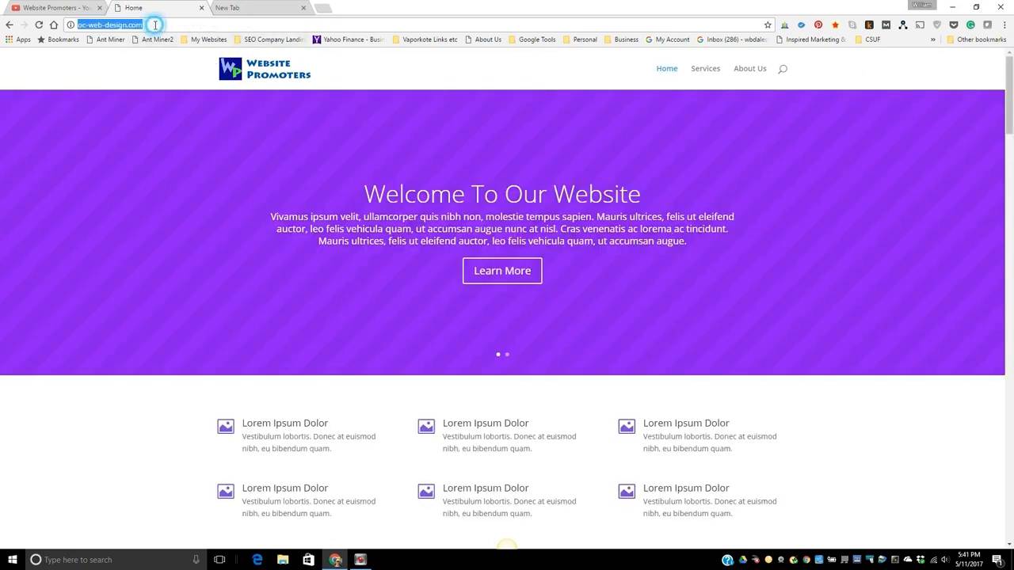
pyautogui.click(158, 26)
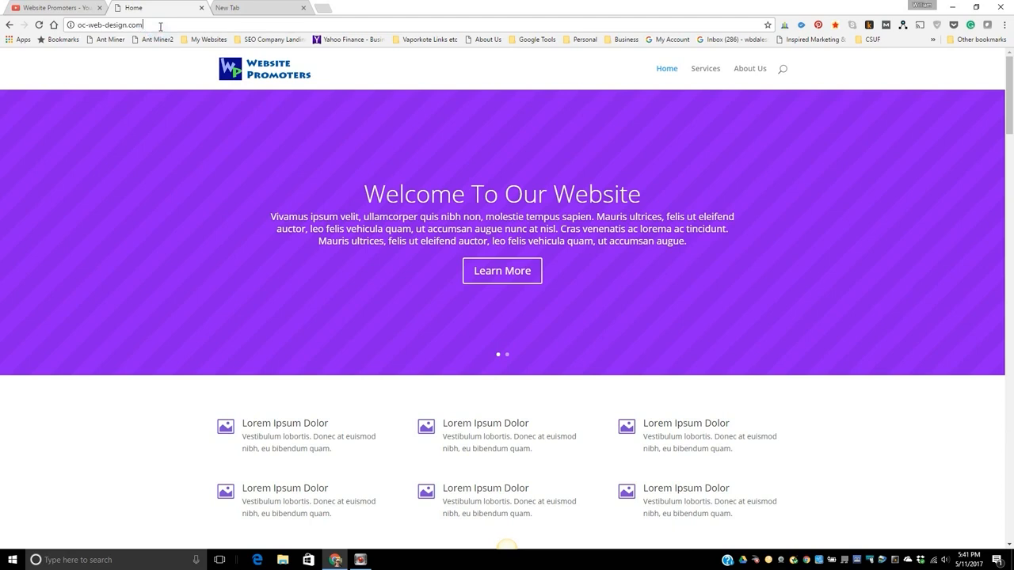
pyautogui.write('/')
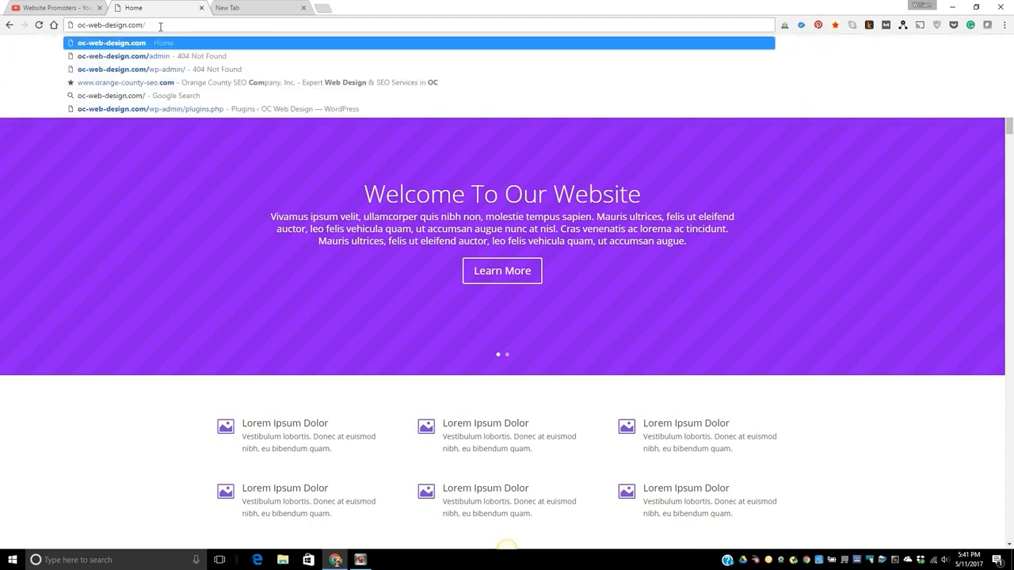
pyautogui.write('admin')
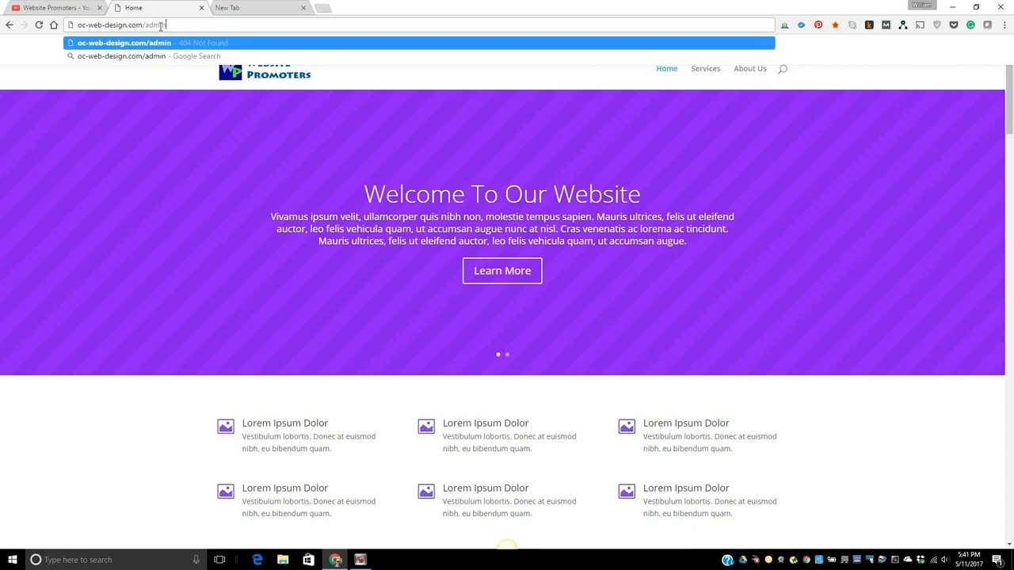
pyautogui.press('Return')
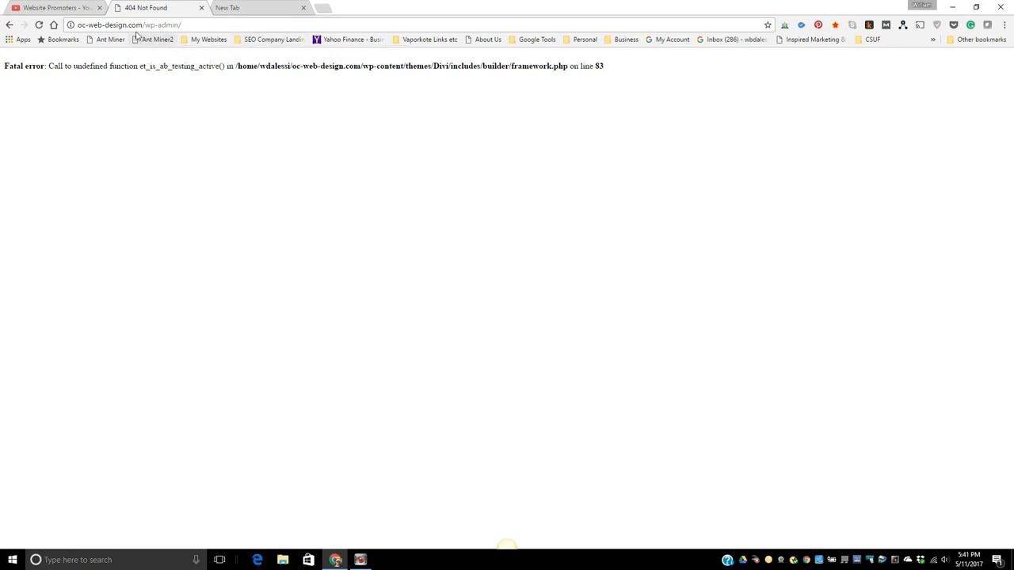
# Visit the custom first-name login URL on oc-web-design.com and log in to WordPress as admin with the prefilled credentials.
pyautogui.moveTo(145, 24); pyautogui.dragTo(312, 25)
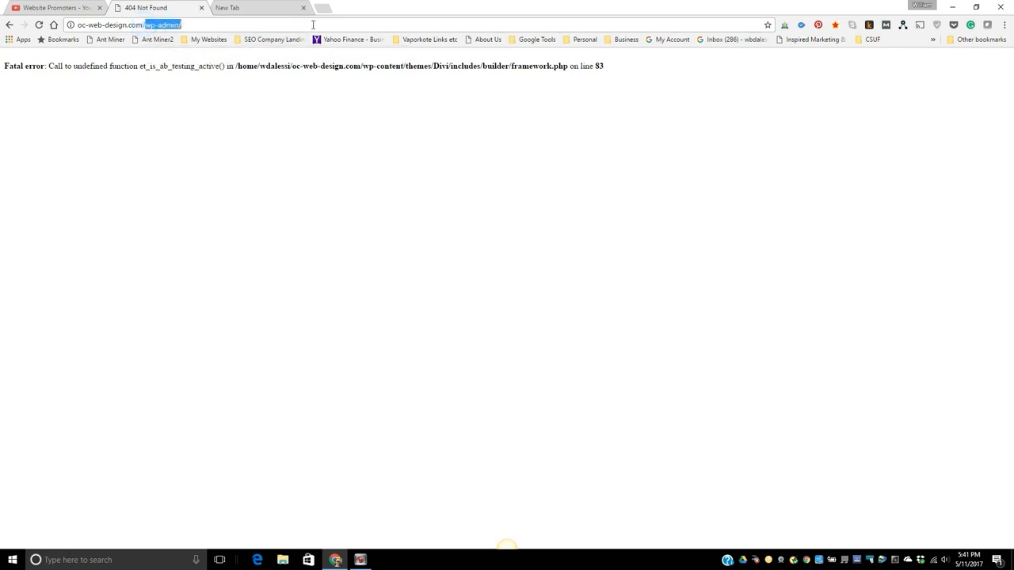
pyautogui.press('BackSpace')
pyautogui.write('billy')
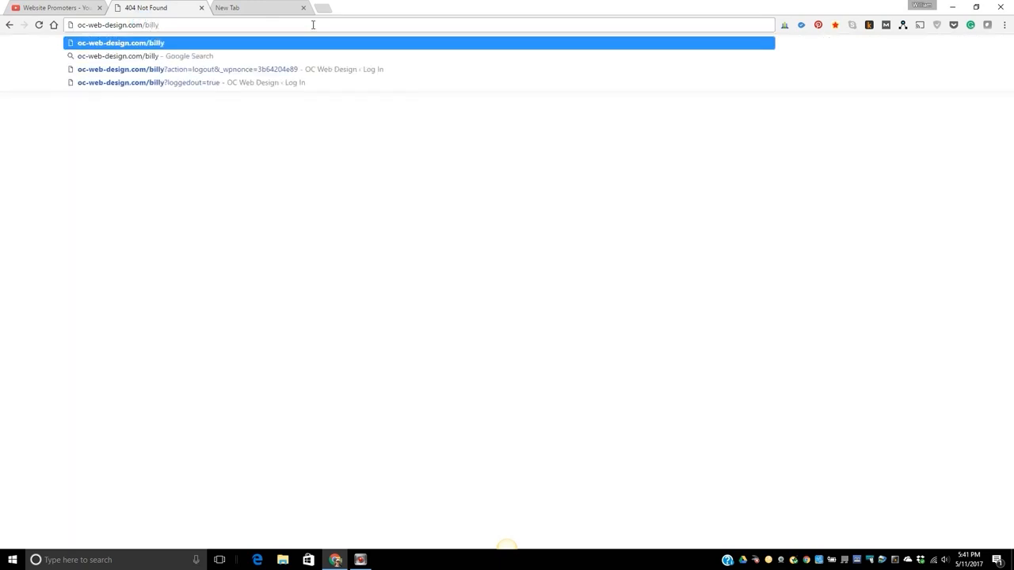
pyautogui.click(457, 37)
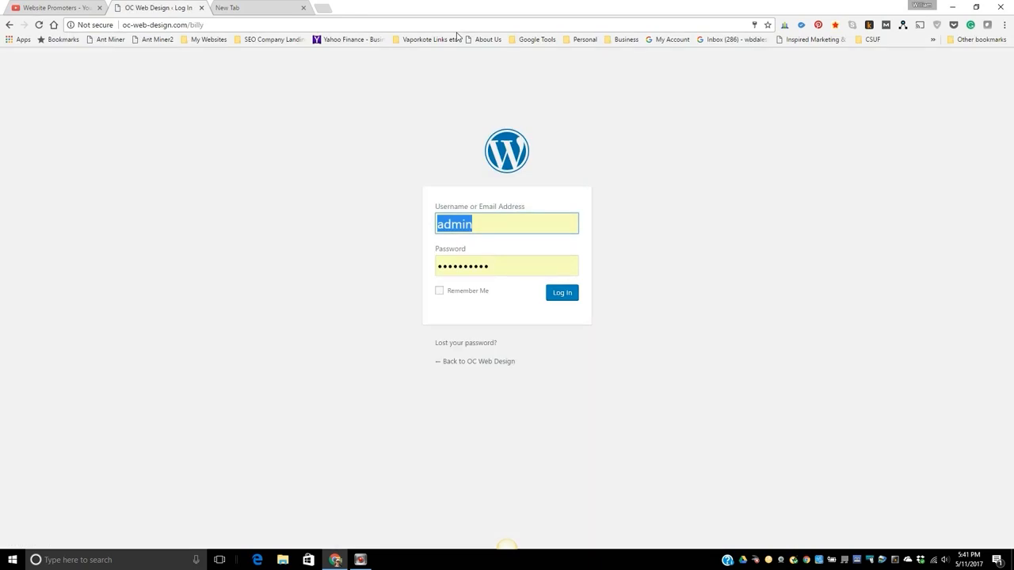
pyautogui.click(565, 298)
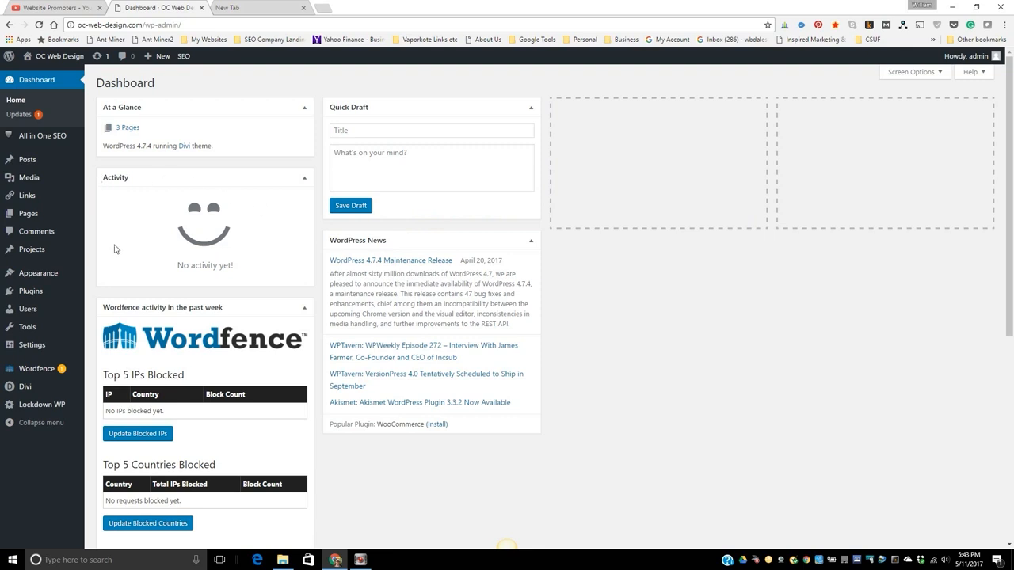
# From the installed plugins list, open the Wordfence dashboard and end its welcome tour.
pyautogui.moveTo(36, 300)
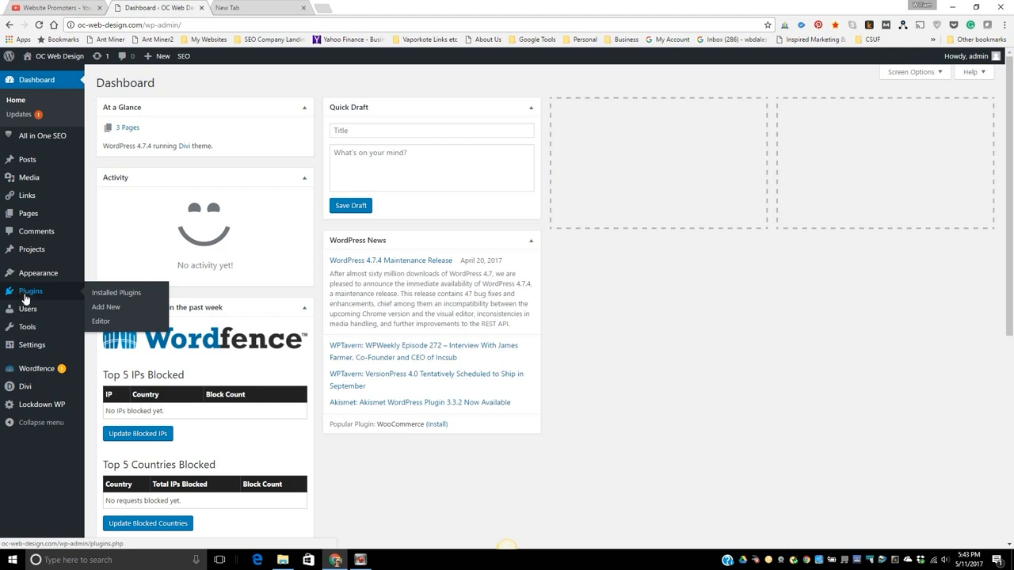
pyautogui.click(25, 296)
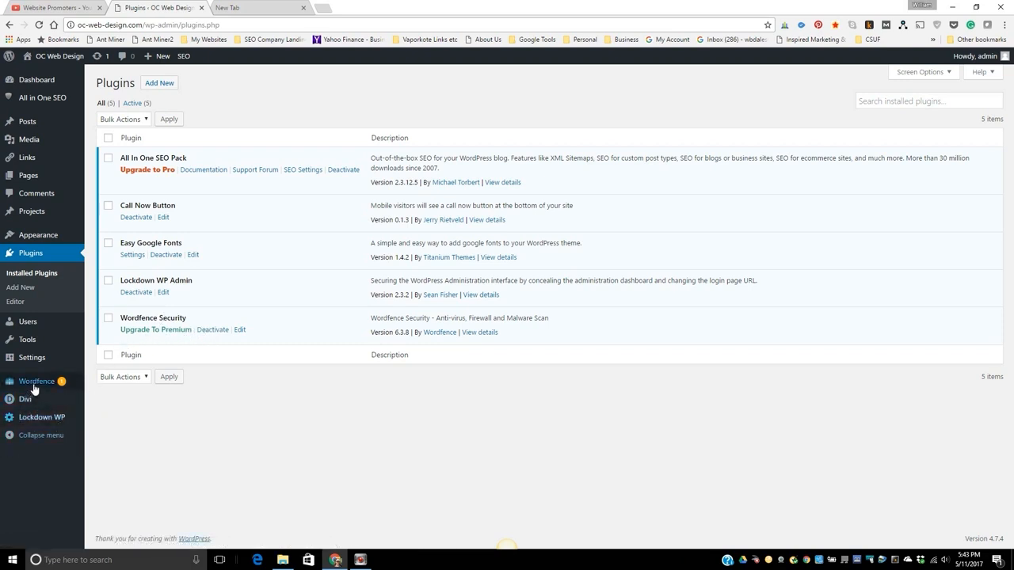
pyautogui.moveTo(33, 387)
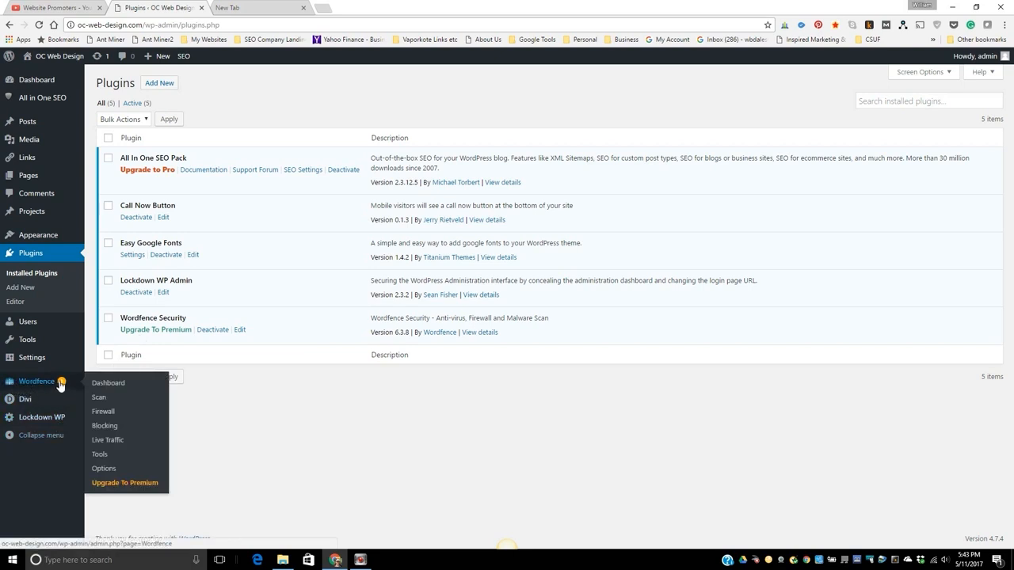
pyautogui.click(102, 385)
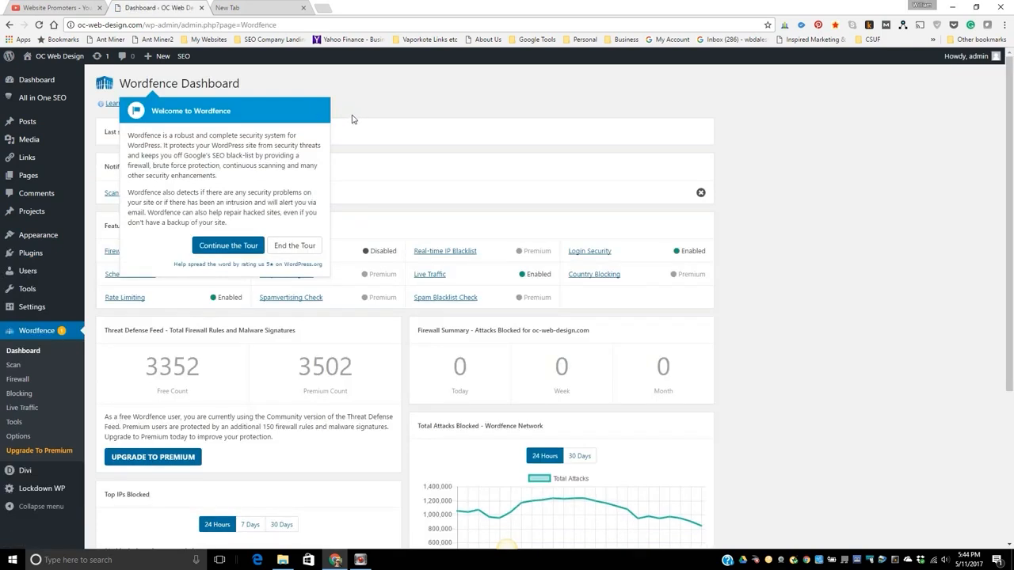
pyautogui.click(285, 247)
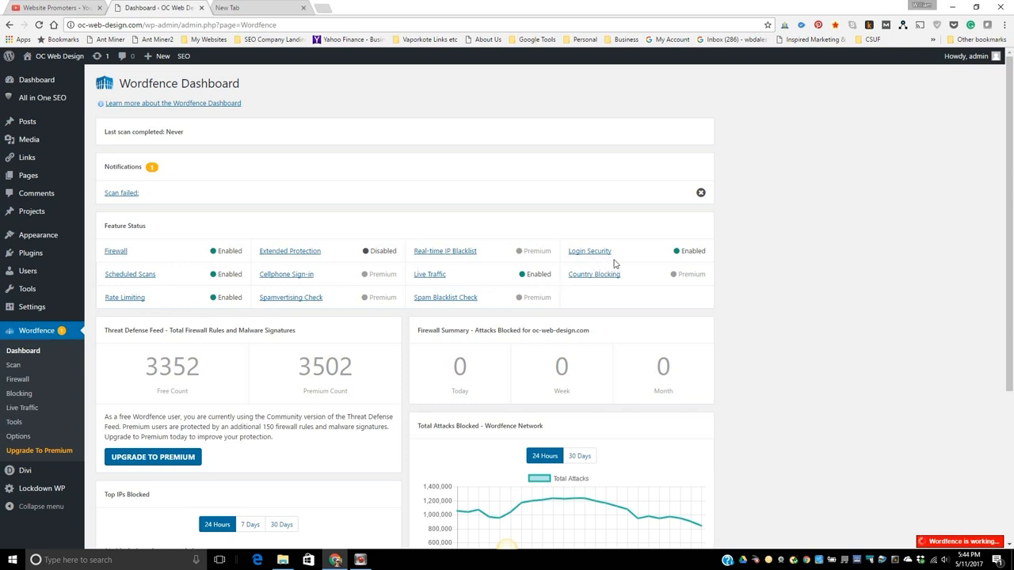
# Look over the Wordfence feature status and review the site's visits and logins in Live Traffic.
pyautogui.scroll(-1, 867, 297)
pyautogui.scroll(-1, 868, 285)
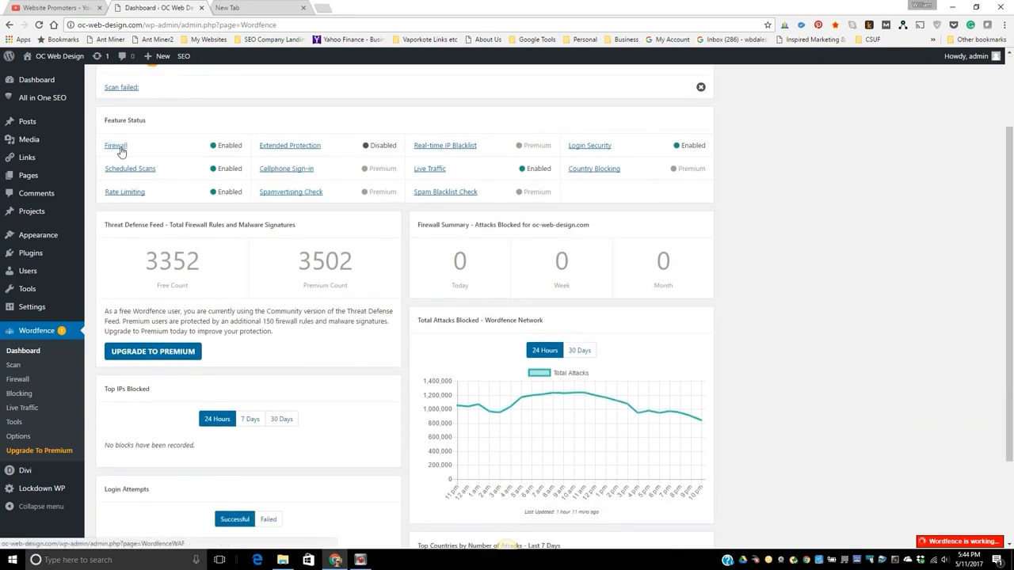
pyautogui.click(427, 171)
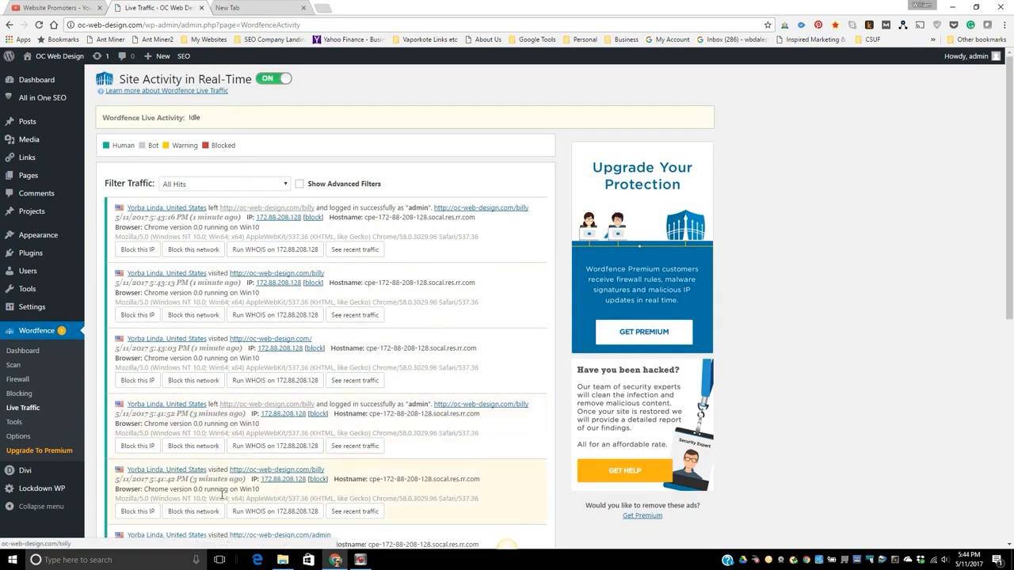
pyautogui.scroll(-1, 388, 361)
pyautogui.scroll(-5, 388, 360)
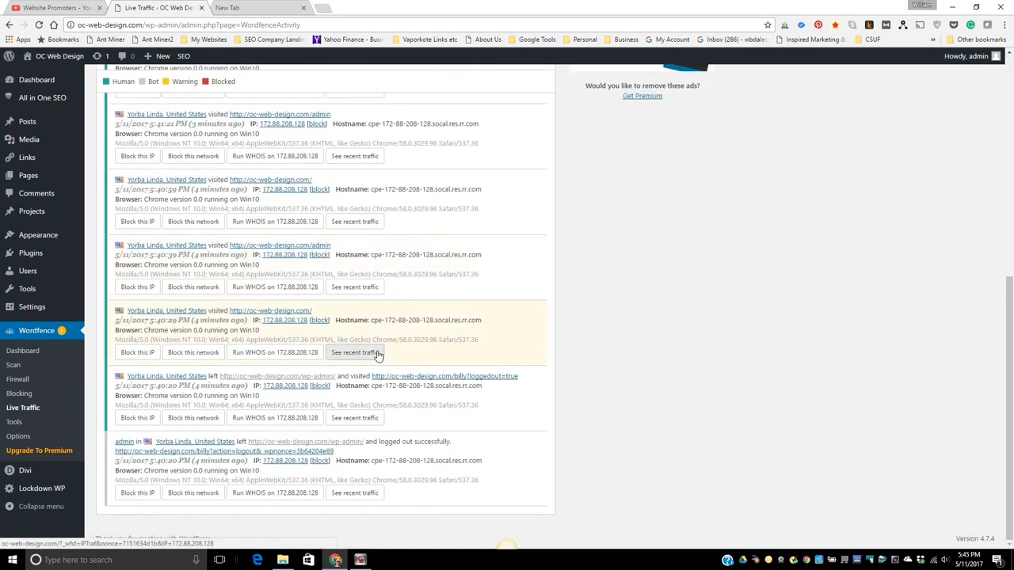
pyautogui.scroll(5, 378, 351)
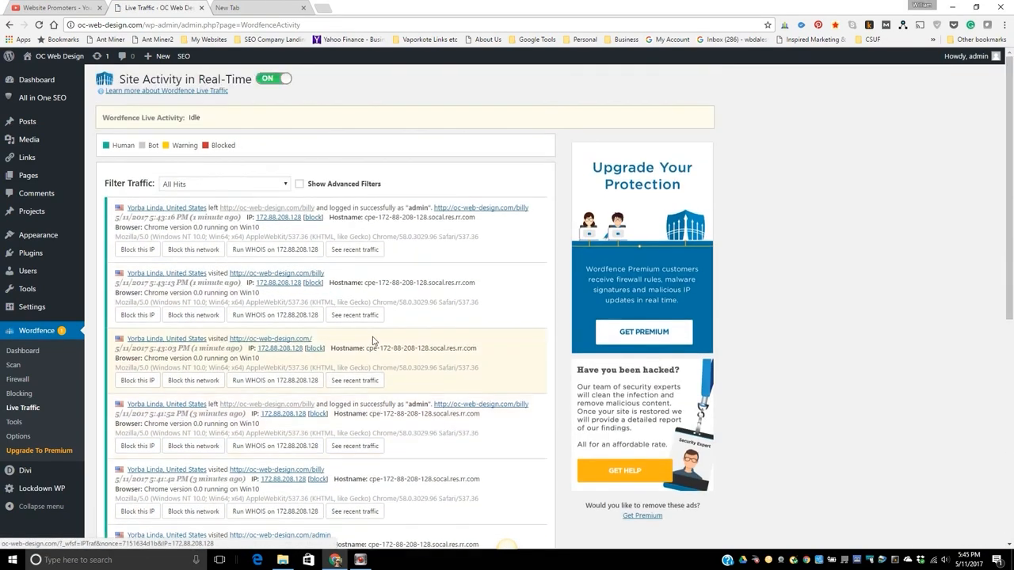
# Check the Scheduled Scans settings from the Wordfence dashboard and return to the installed plugins list.
pyautogui.click(34, 351)
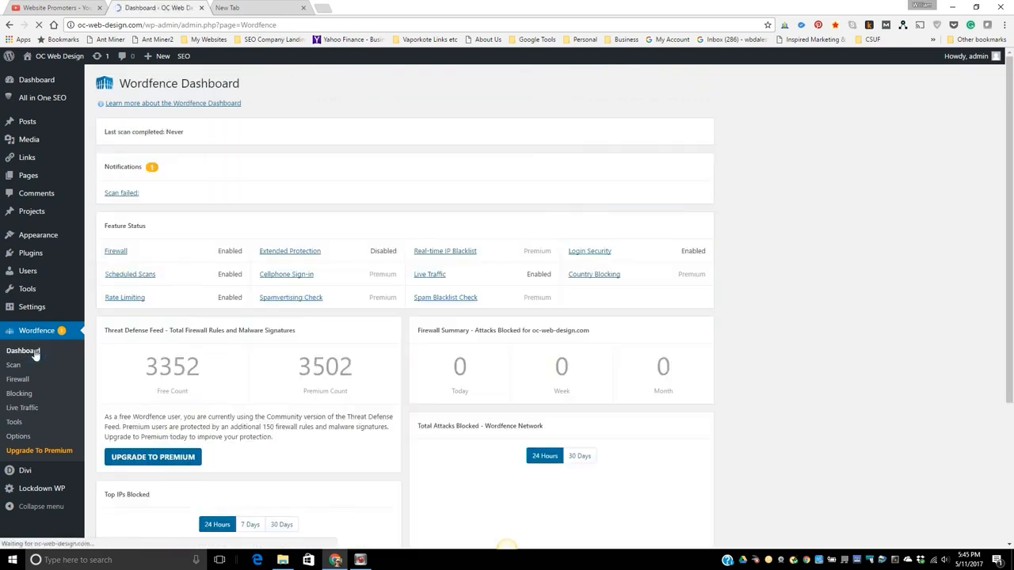
pyautogui.click(142, 278)
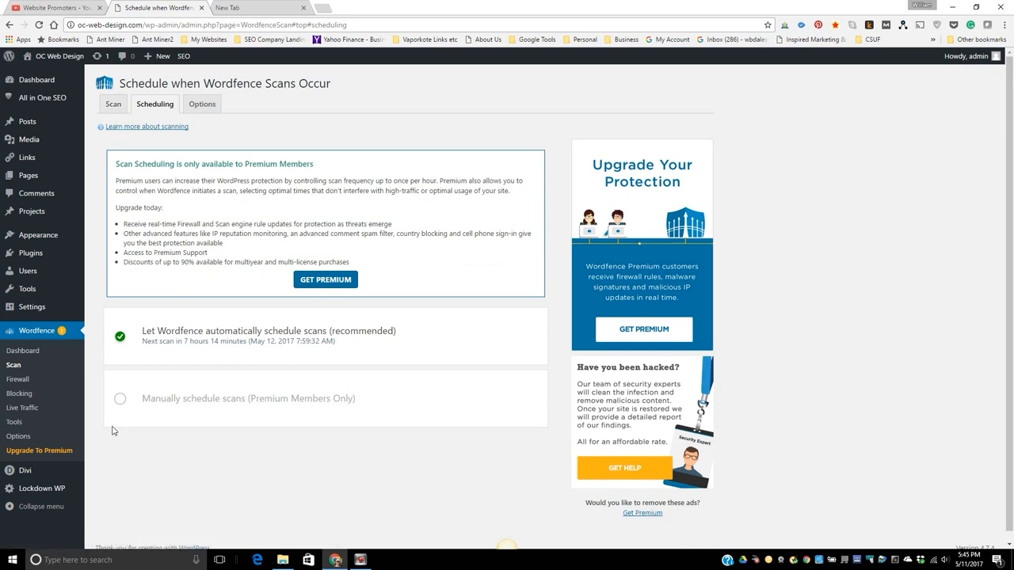
pyautogui.moveTo(23, 477)
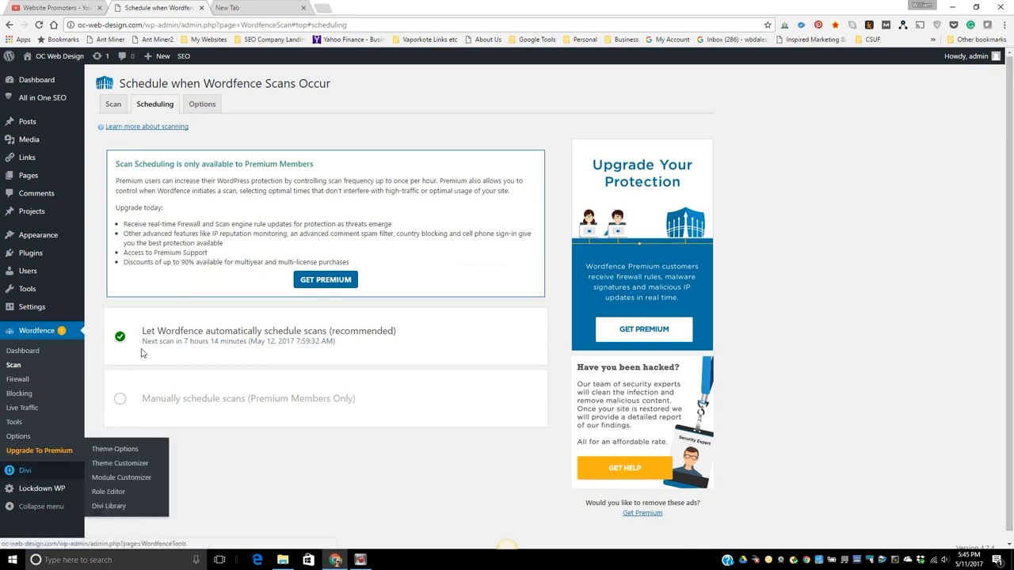
pyautogui.moveTo(50, 97)
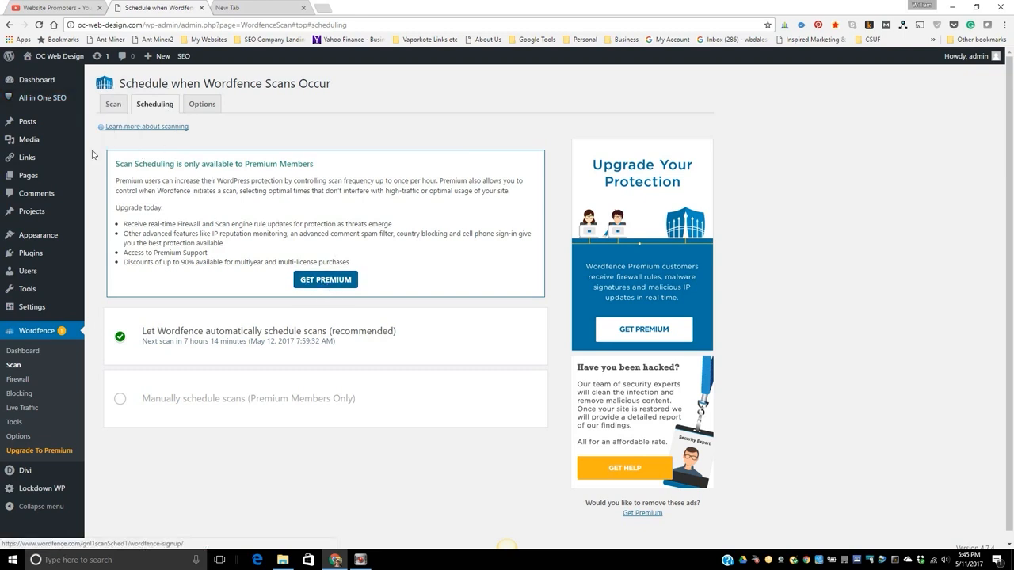
pyautogui.click(29, 262)
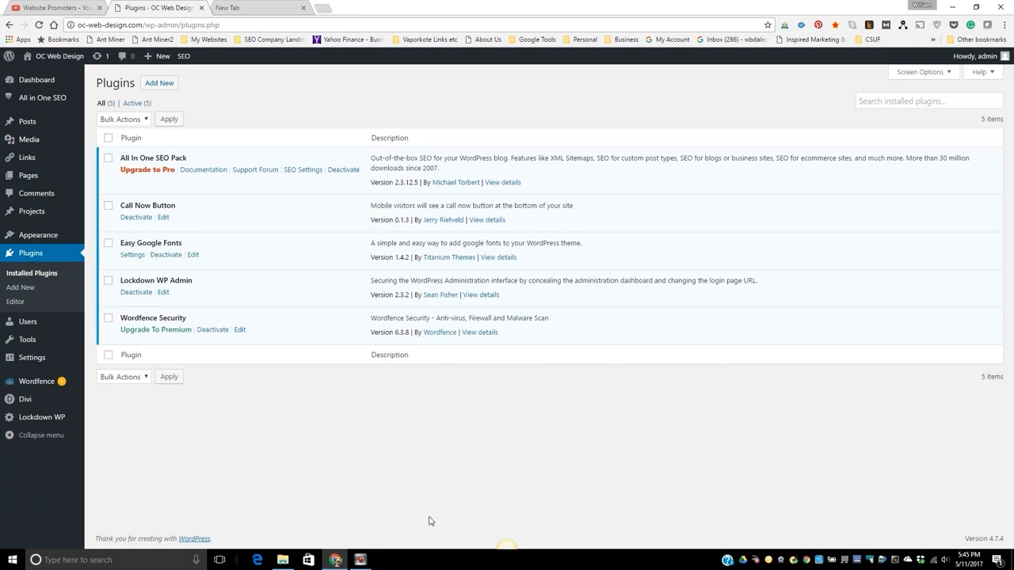
pyautogui.moveTo(368, 563)
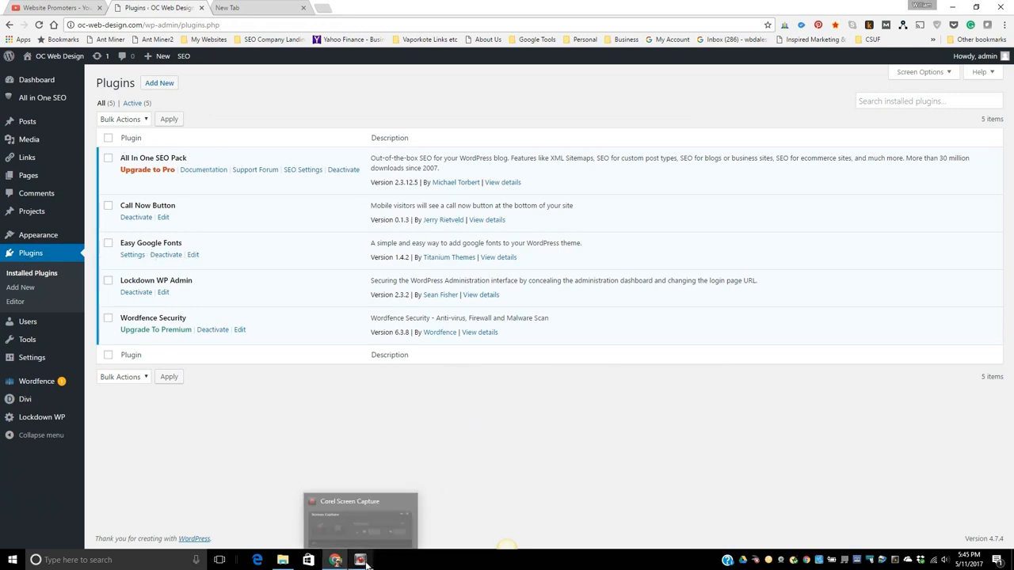